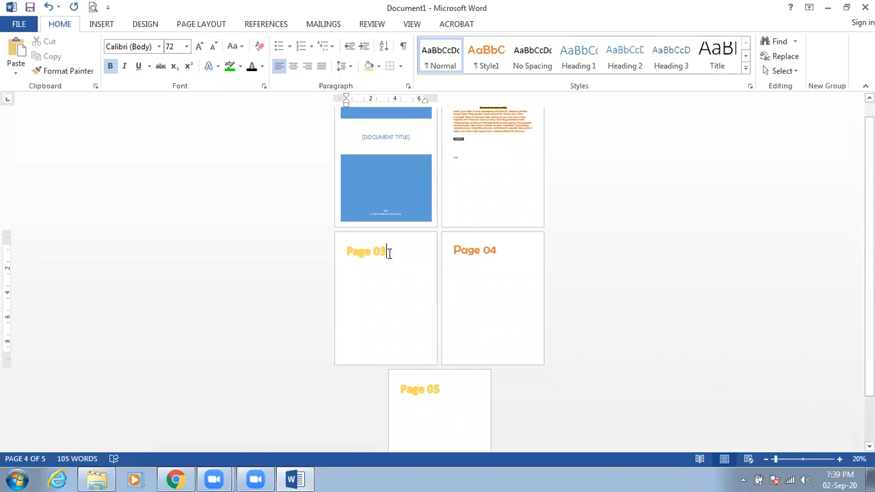
key(ctrl+shift+Home)
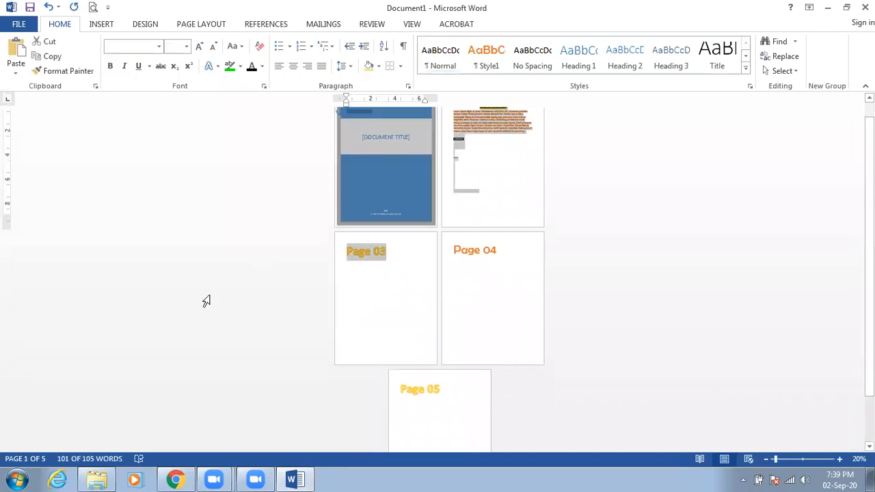
key(Delete)
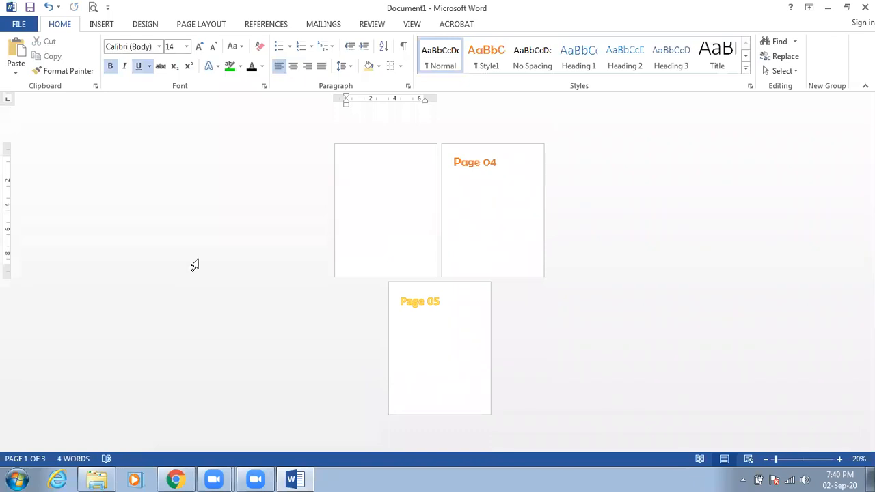
key(ctrl+z)
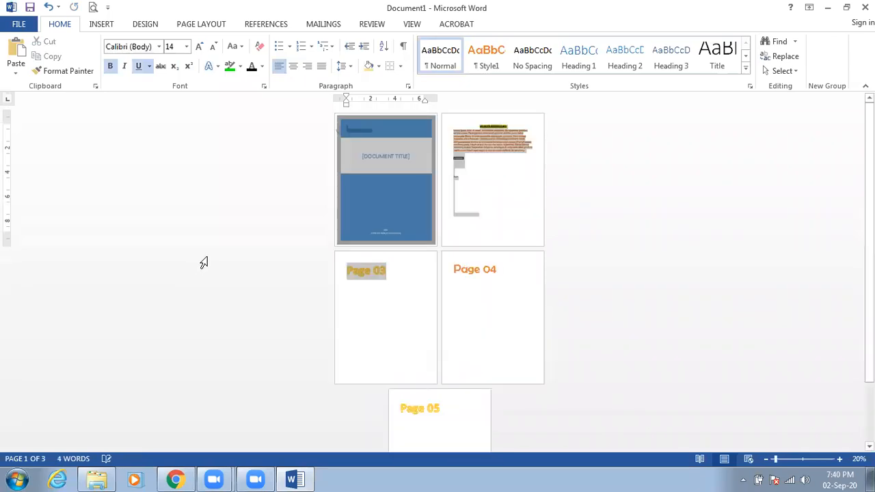
Step: Delete the "Page 03" text and remove the page it occupied
click(387, 271)
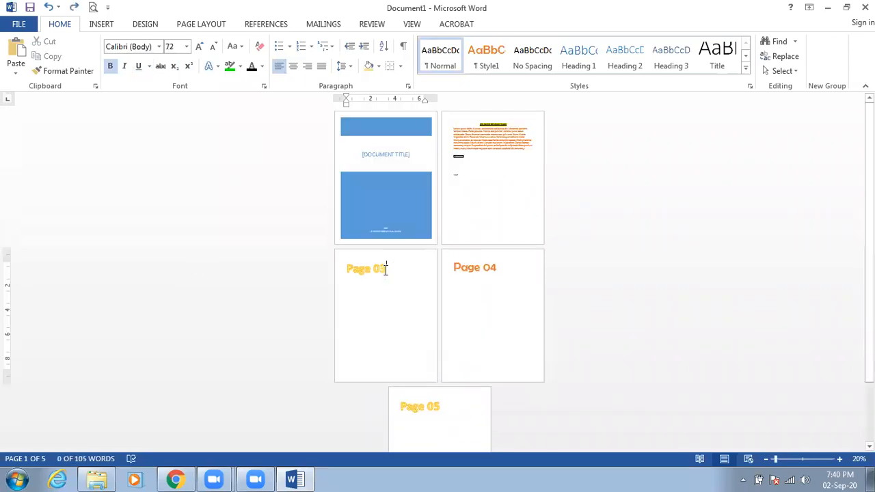
click(342, 269)
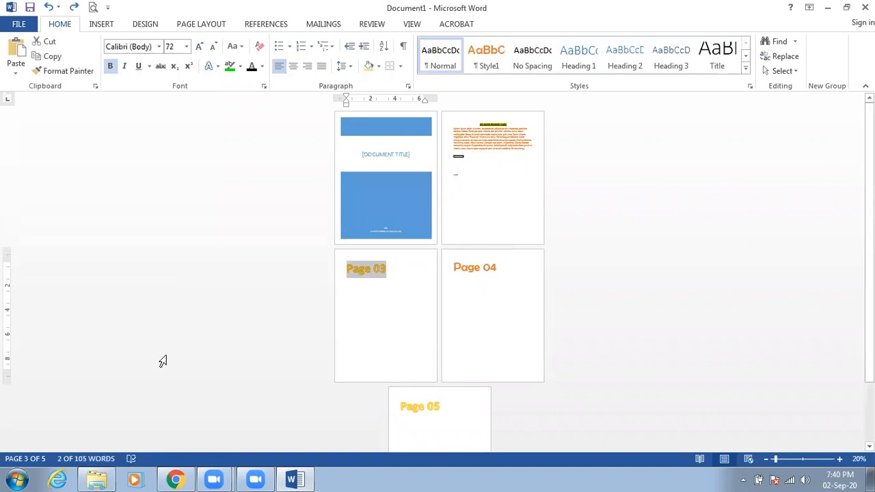
key(Delete)
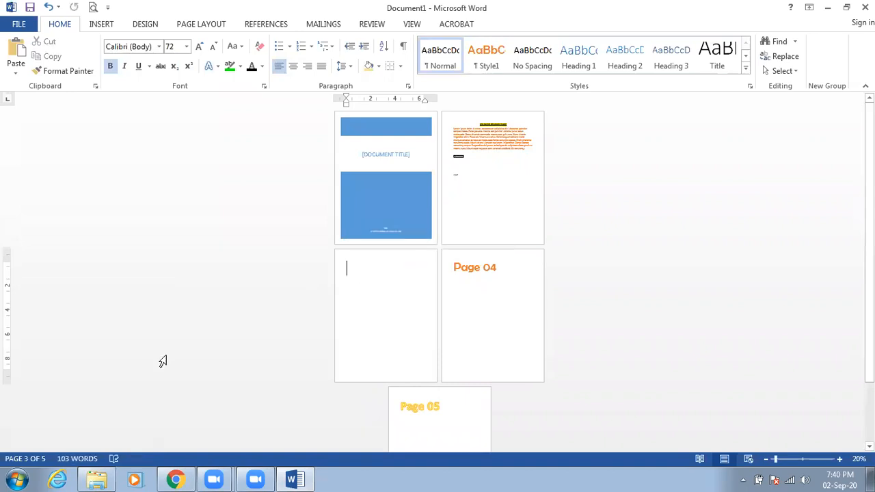
key(BackSpace)
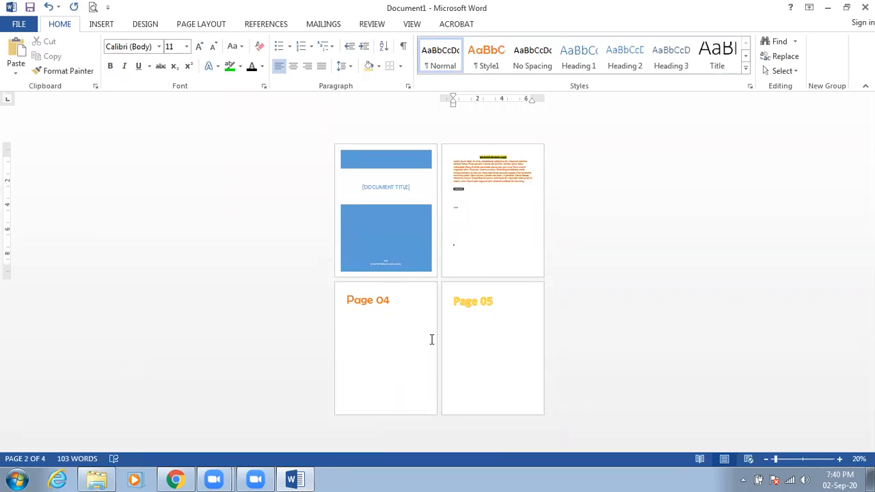
Step: Set the zoom to 100% and add a blank page at the end of the document, after "Page 05"
ctrl+scroll(543, 169, up, 4)
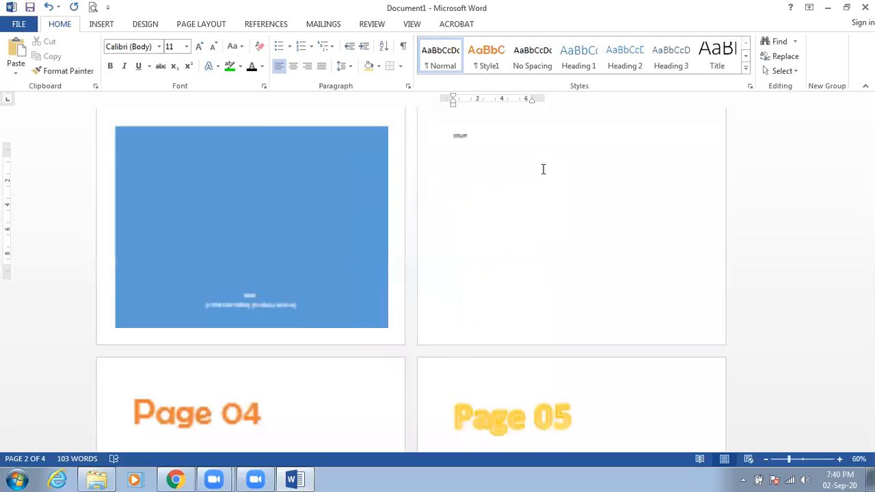
ctrl+scroll(537, 262, up, 2)
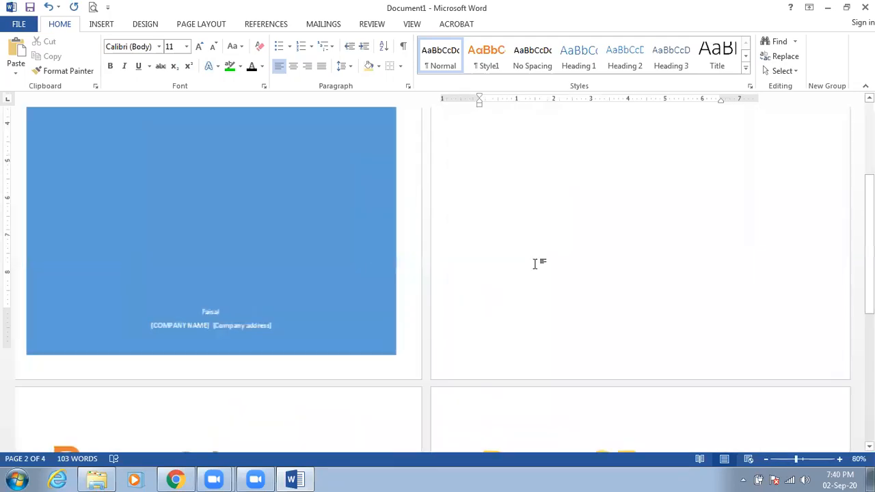
scroll(497, 322, down, 6)
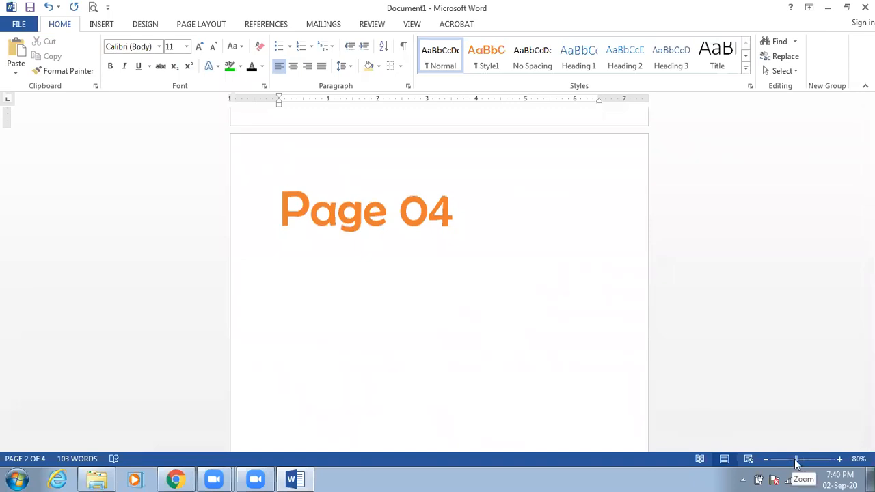
drag(797, 460, 802, 461)
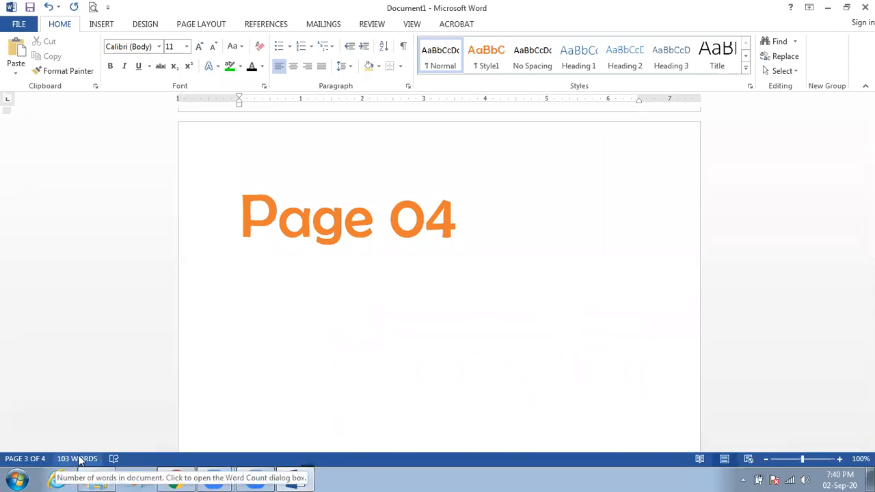
click(466, 242)
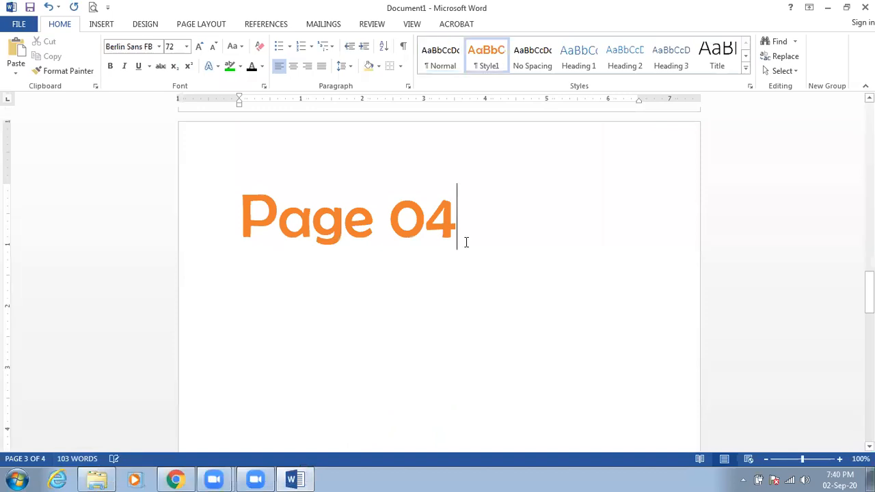
click(96, 25)
scroll(352, 211, down, 1)
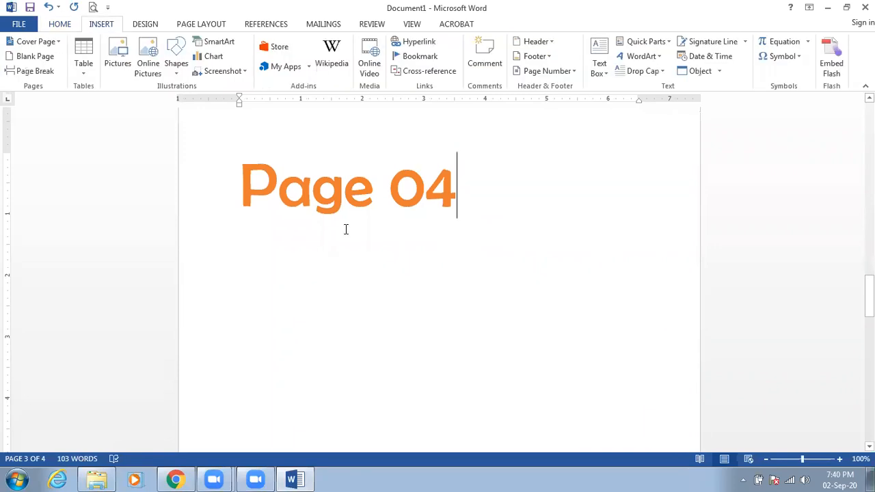
scroll(345, 229, down, 10)
scroll(354, 237, down, 3)
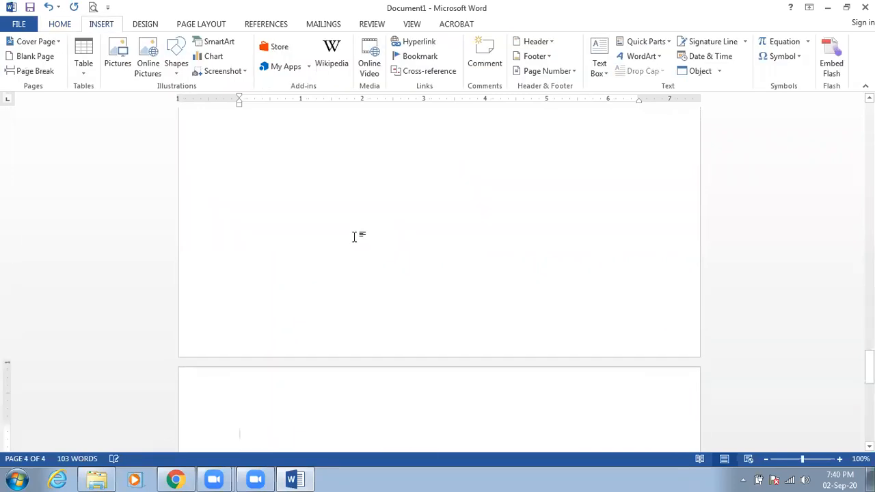
key(ctrl+Return)
scroll(348, 239, down, 6)
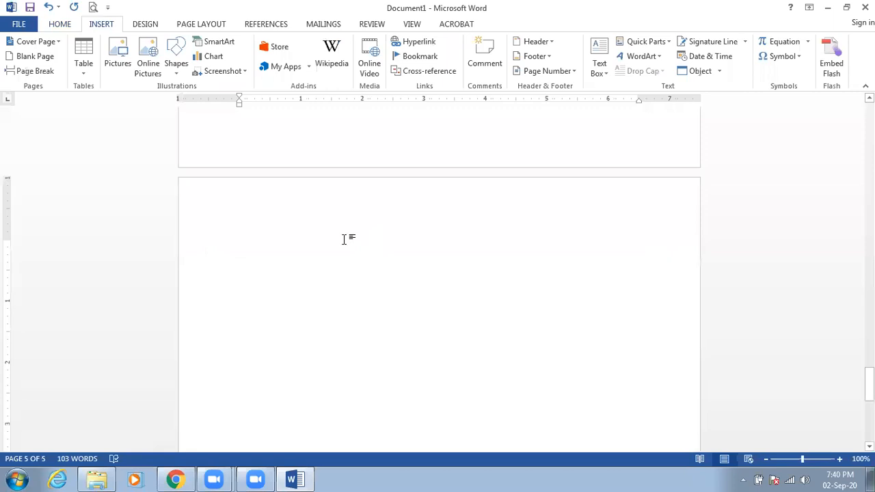
scroll(240, 212, down, 1)
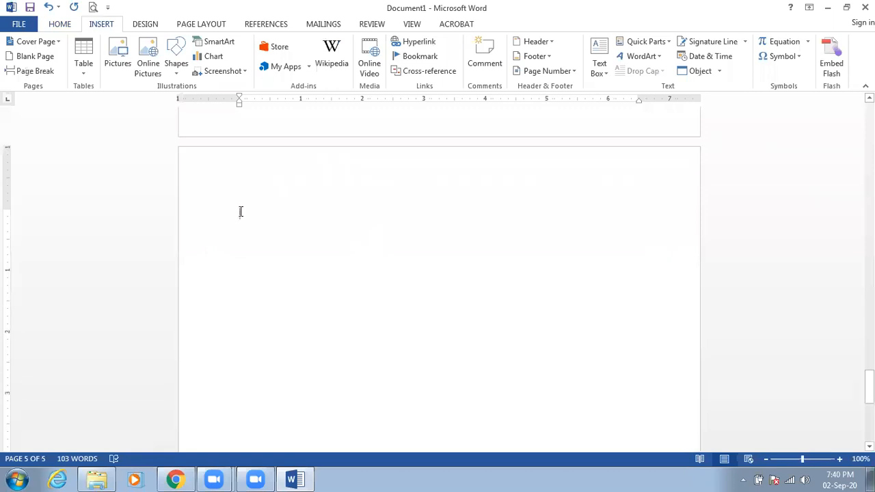
Step: Insert a table with 5 columns and 10 rows on the blank last page
click(82, 73)
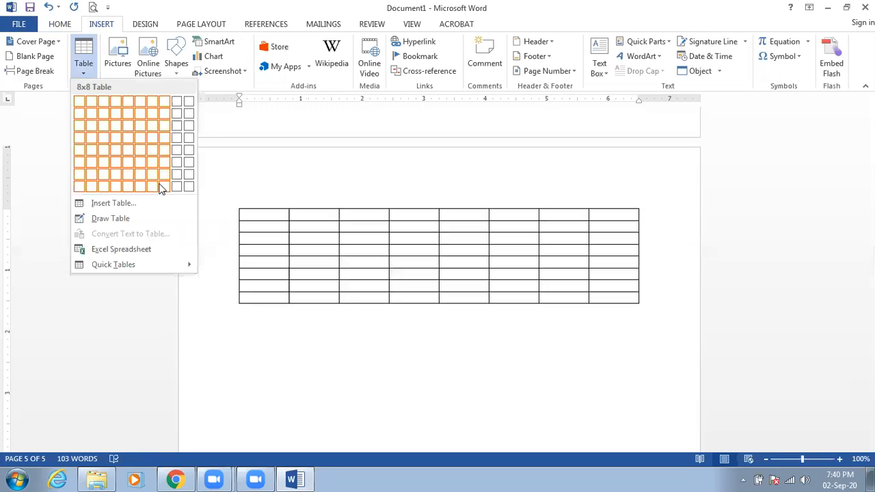
click(125, 208)
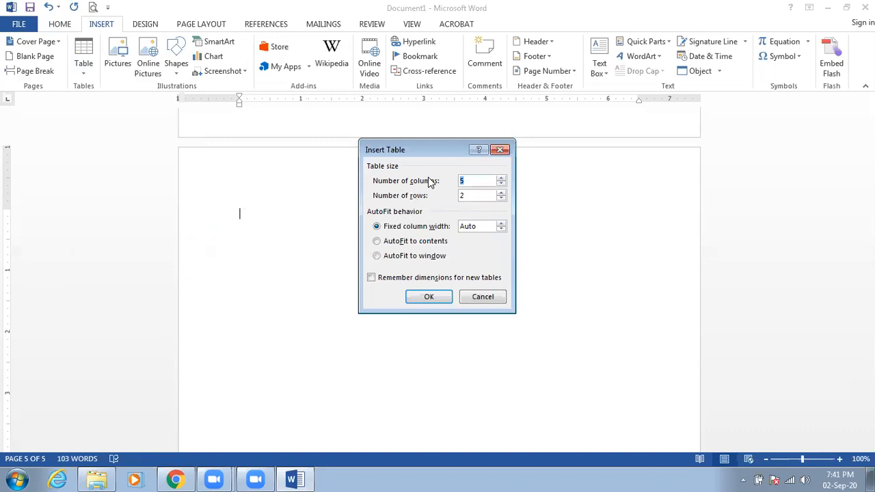
double_click(468, 197)
text(10)
click(427, 296)
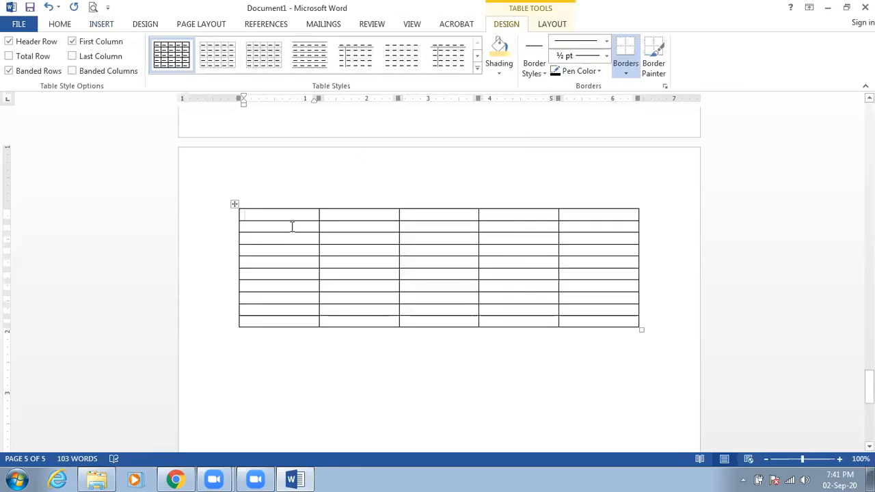
drag(292, 207, 576, 242)
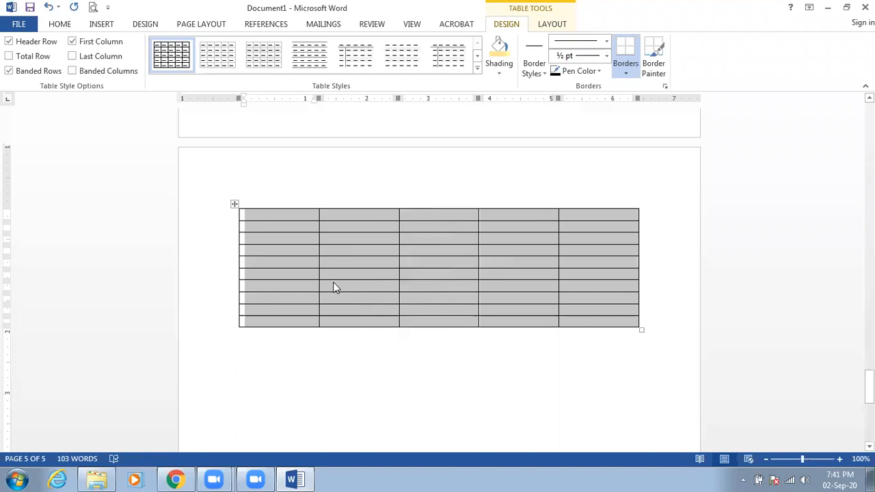
click(239, 225)
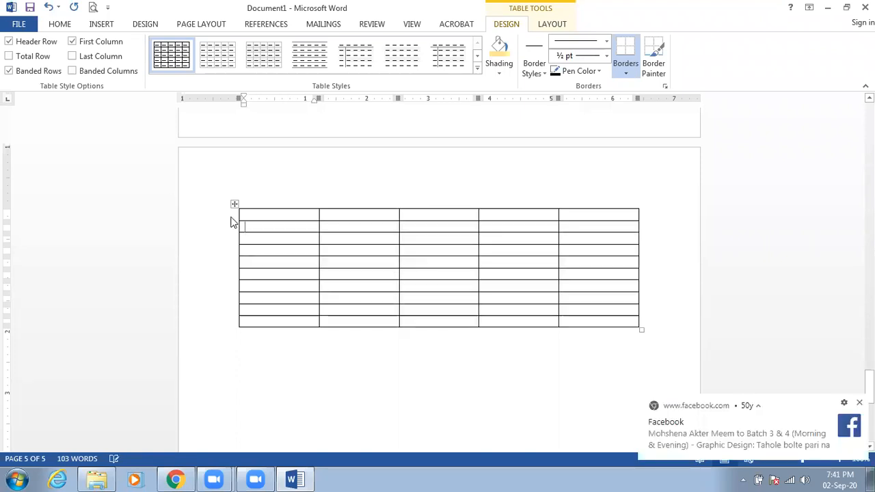
click(242, 206)
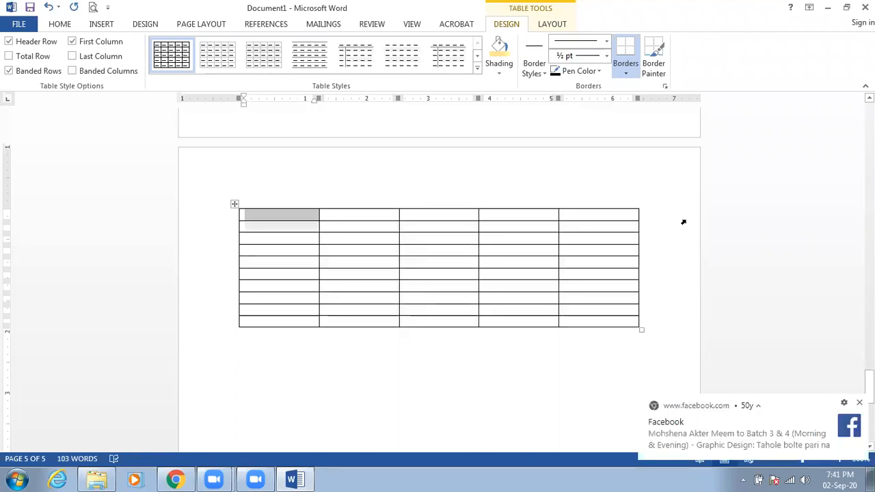
drag(699, 222, 691, 319)
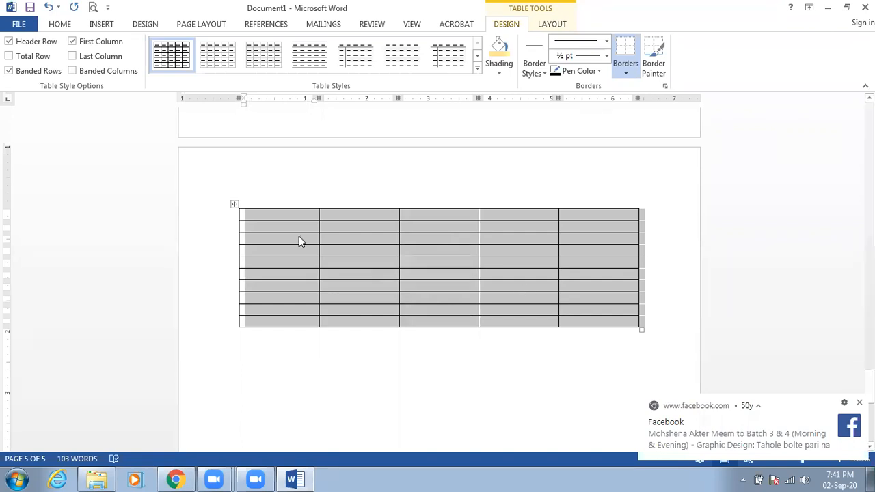
click(316, 216)
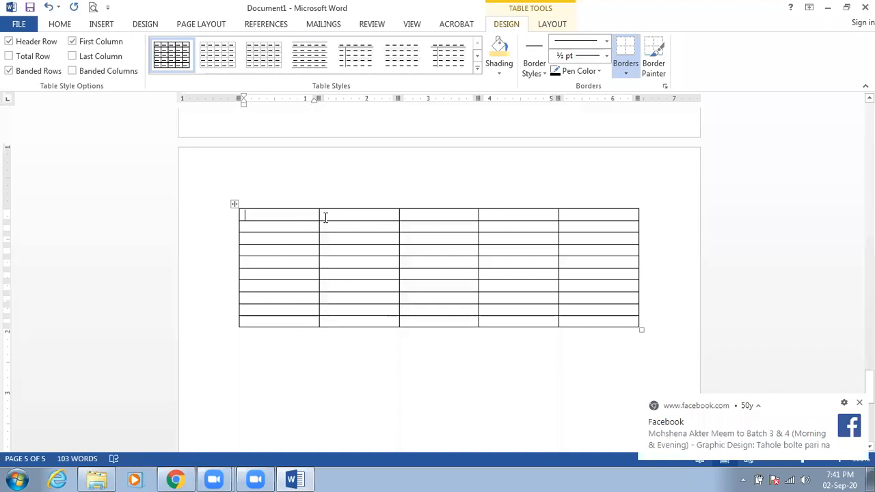
Step: Widen the table's first column slightly, and try a taller first row before undoing that height change
drag(319, 215, 320, 238)
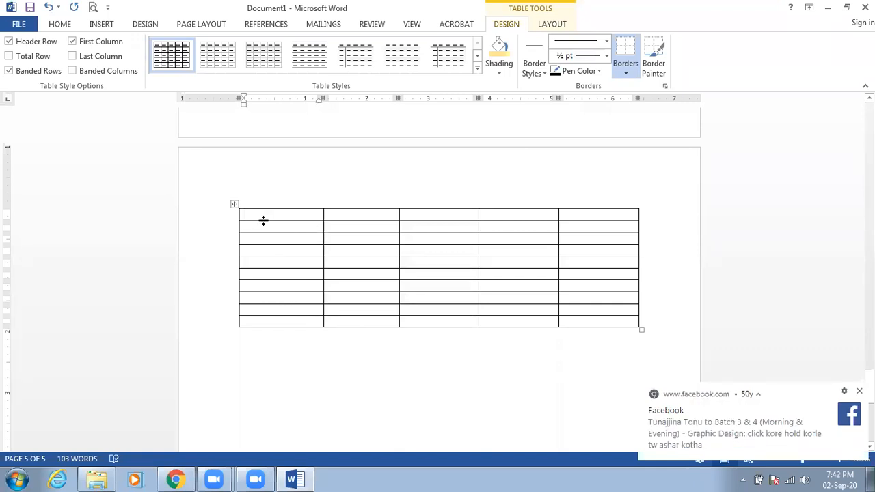
drag(263, 220, 269, 238)
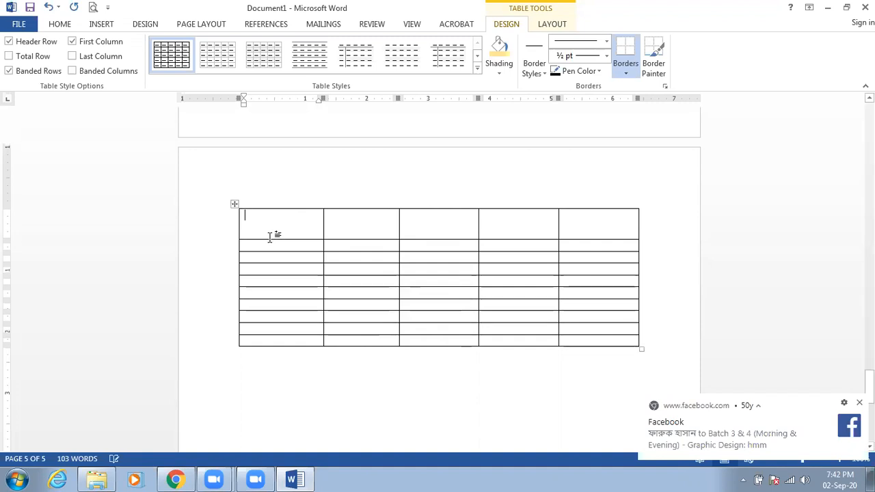
key(ctrl+z)
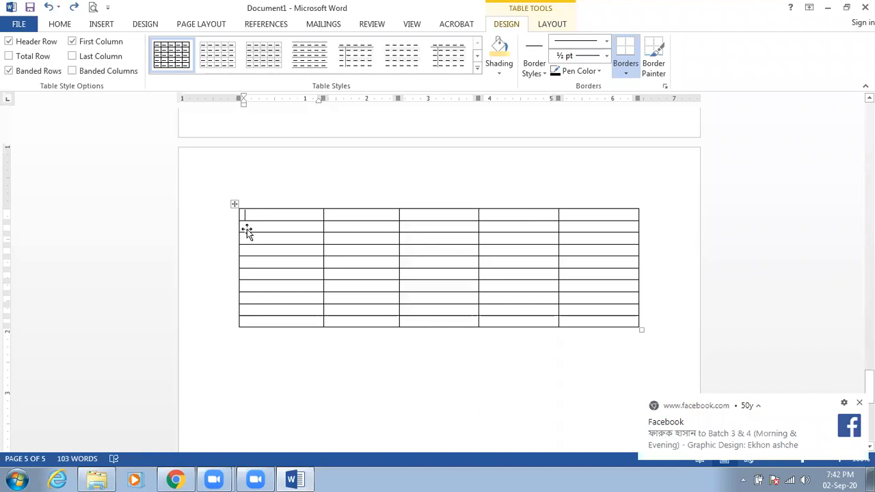
Step: Set the font size of the entire table to 20
click(233, 205)
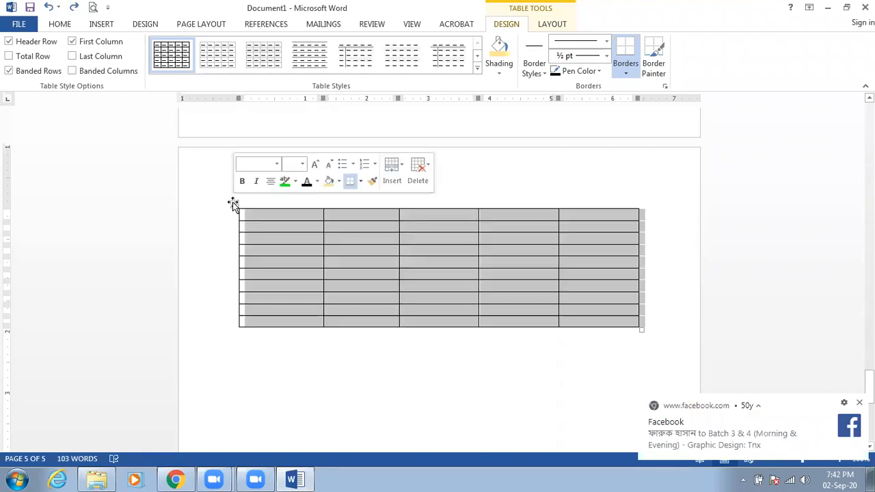
click(302, 164)
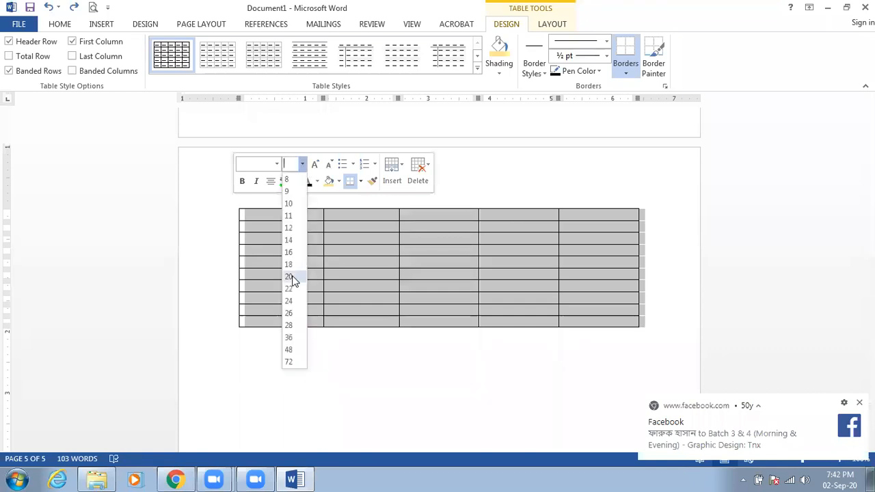
click(292, 277)
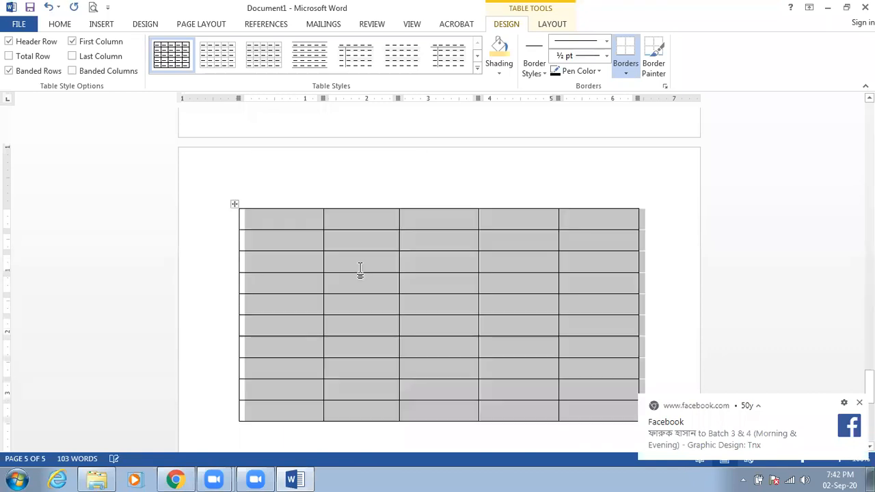
click(360, 272)
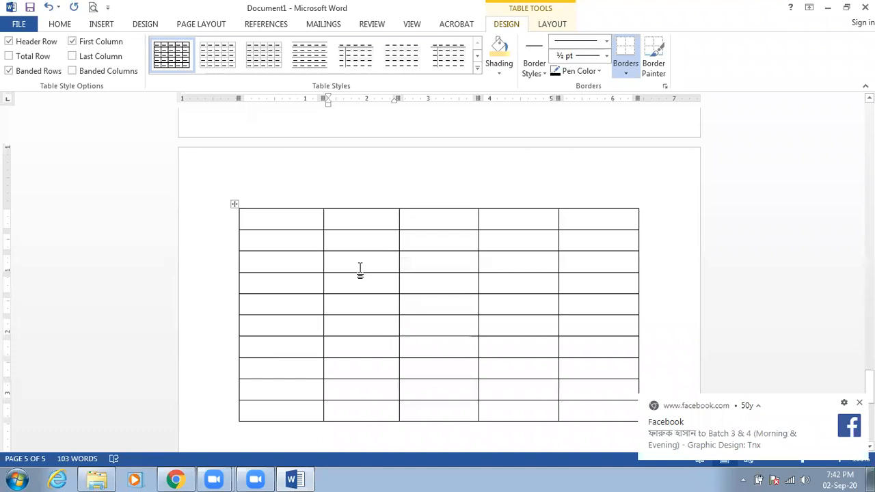
Step: Select the whole table and increase the height of all its rows to 1"
click(232, 204)
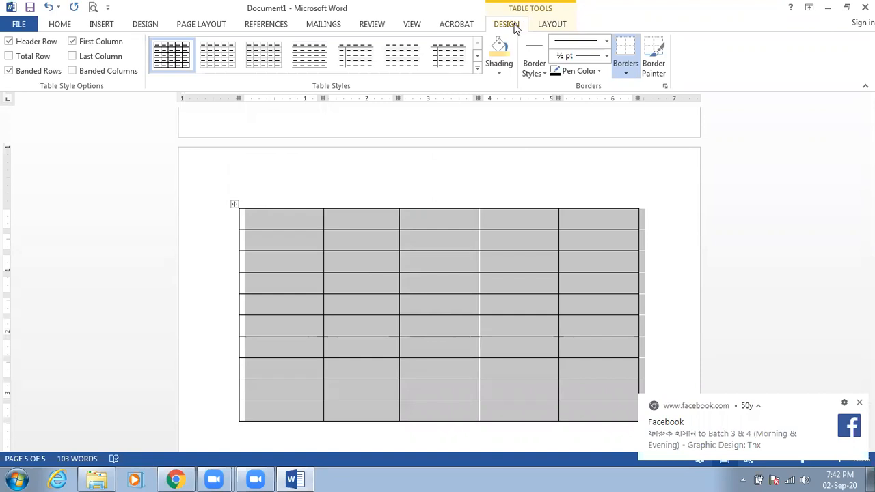
click(539, 26)
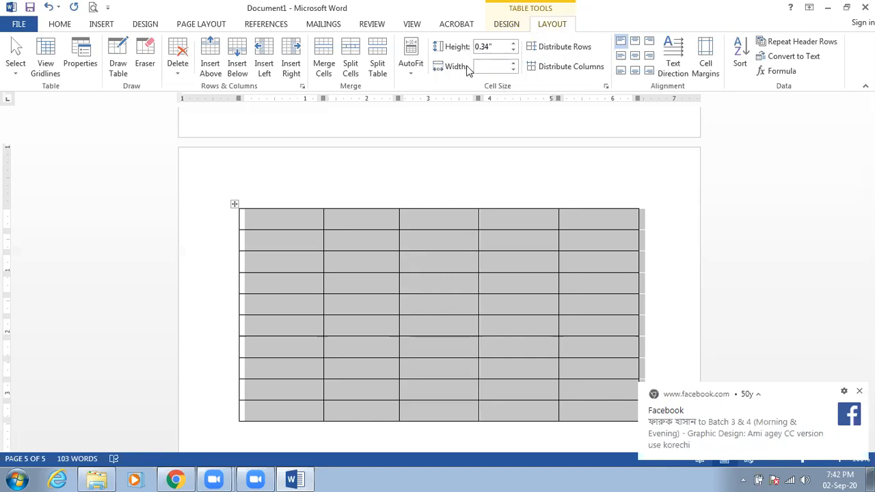
click(512, 44)
click(512, 44)
click(512, 44)
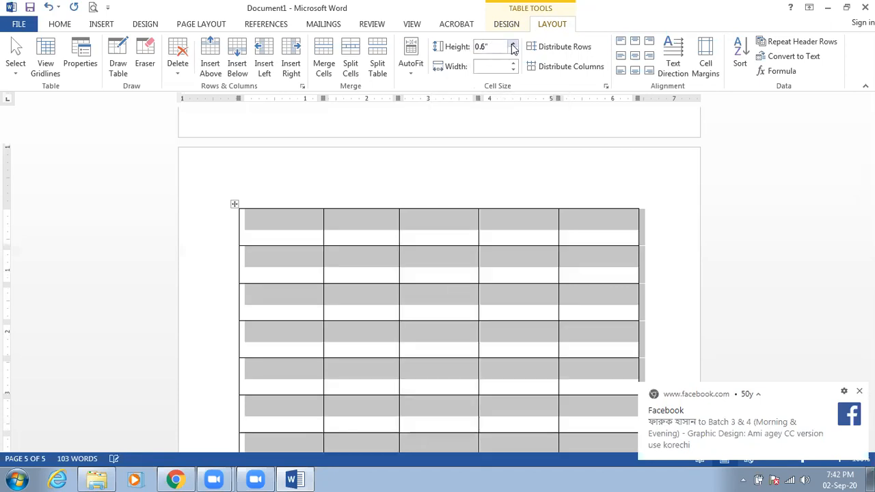
click(512, 43)
click(512, 44)
click(512, 43)
click(513, 44)
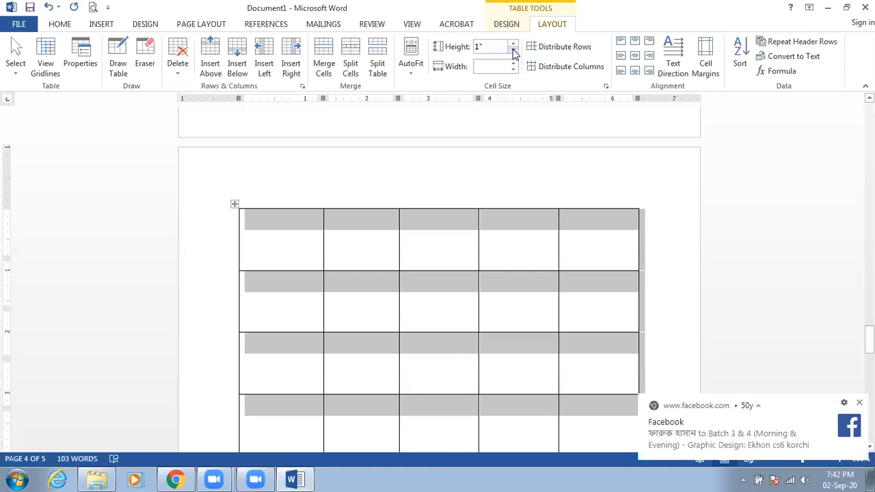
Step: Set the column width of the whole table to 1.4"
click(514, 65)
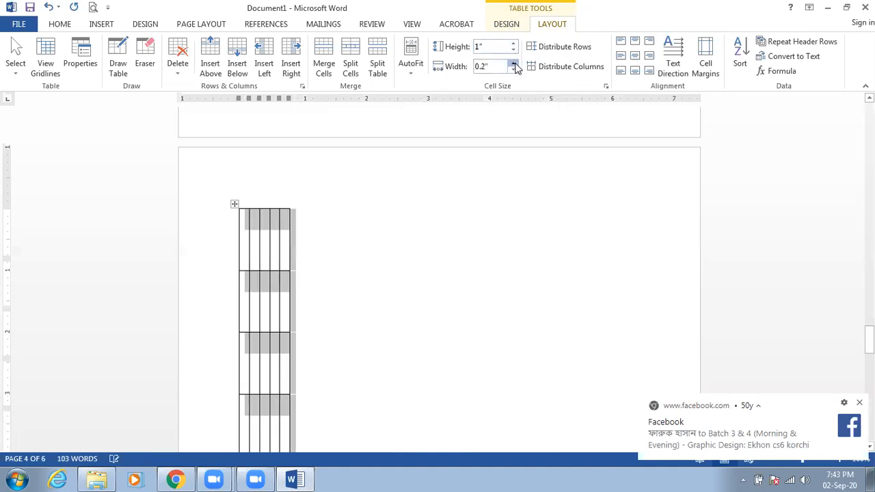
click(514, 64)
click(513, 64)
click(514, 64)
click(513, 64)
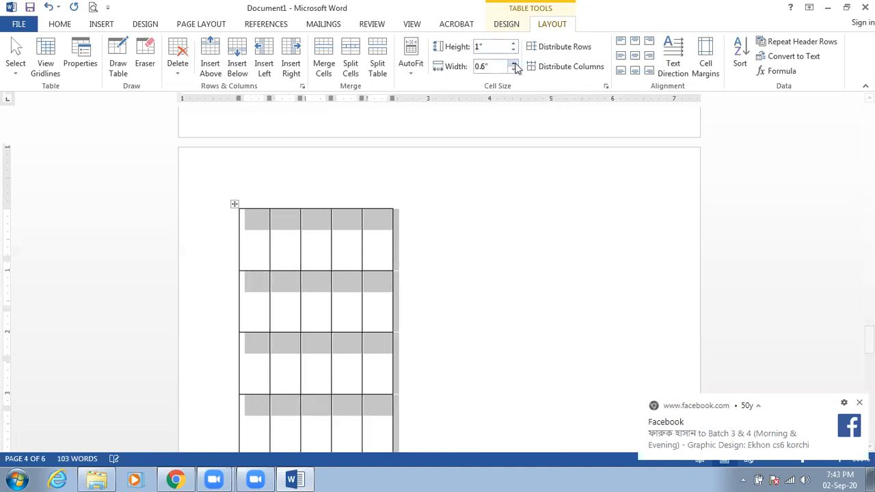
click(513, 64)
click(513, 64)
click(513, 64)
click(513, 64)
click(514, 64)
click(513, 64)
click(513, 64)
click(514, 64)
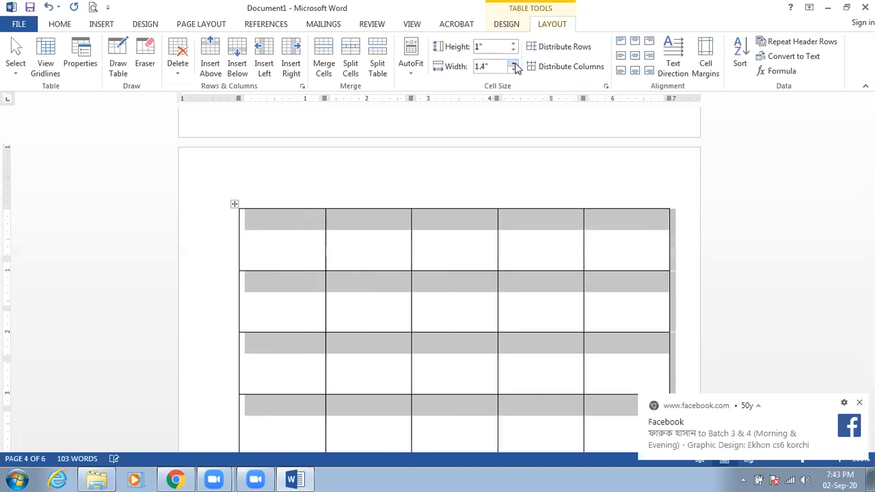
Step: Try narrower columns across the whole table, adjusting their width to 1.2"
click(514, 70)
click(514, 70)
click(514, 70)
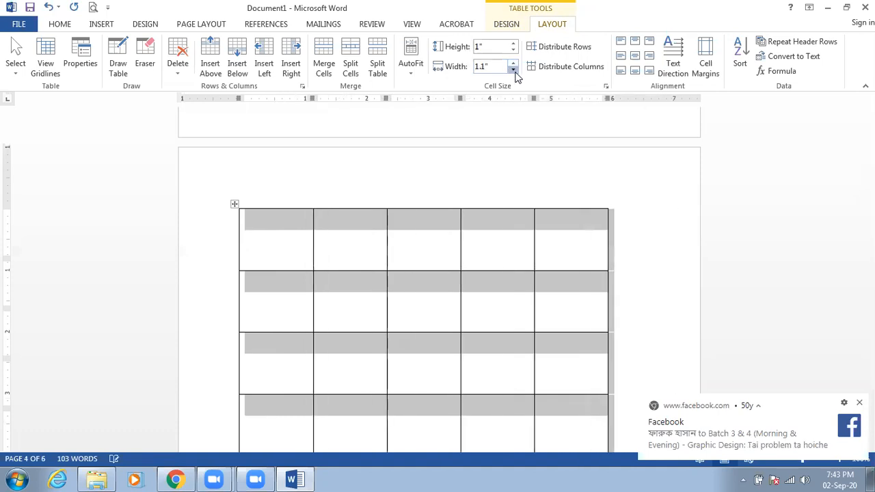
click(513, 70)
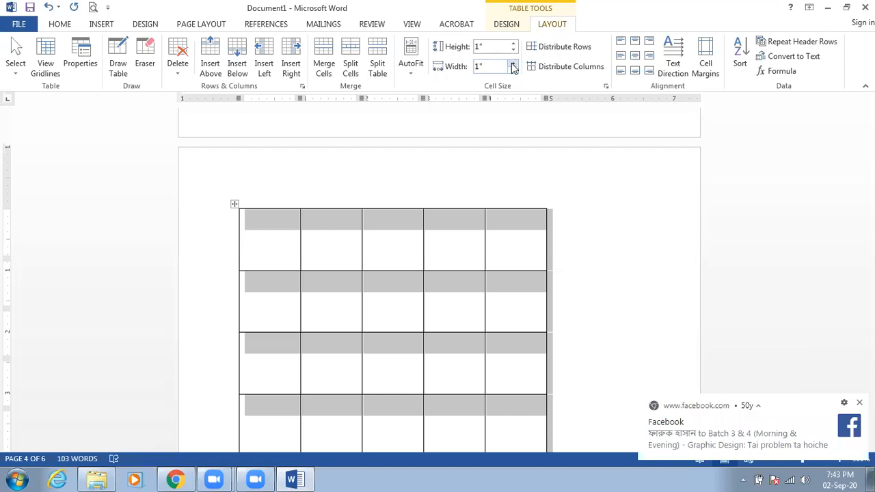
click(513, 63)
click(513, 63)
click(514, 64)
click(513, 63)
click(514, 70)
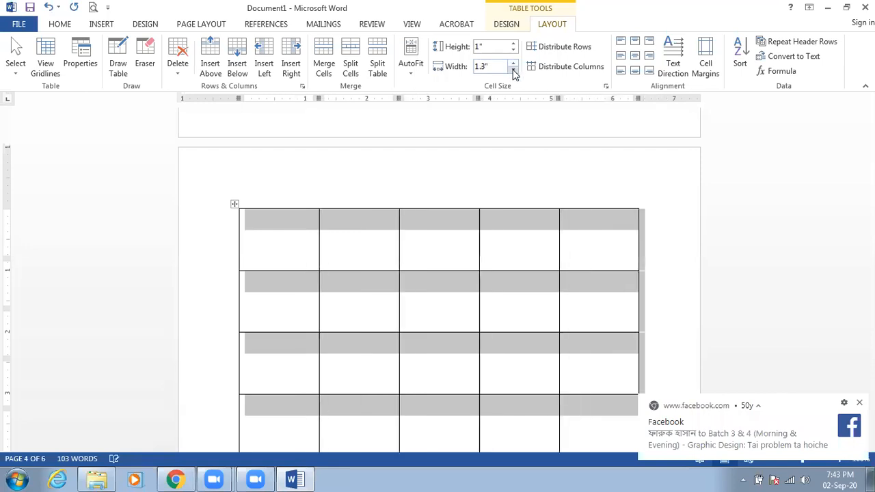
click(513, 71)
Step: Set the whole table's row height to 0.5" and its column width to 1", and clear the selection
click(514, 51)
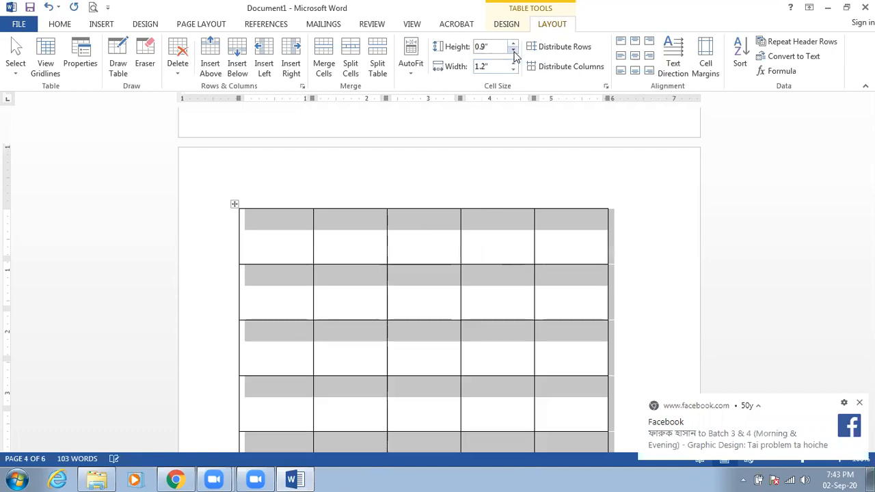
click(513, 50)
click(513, 51)
click(513, 51)
click(513, 51)
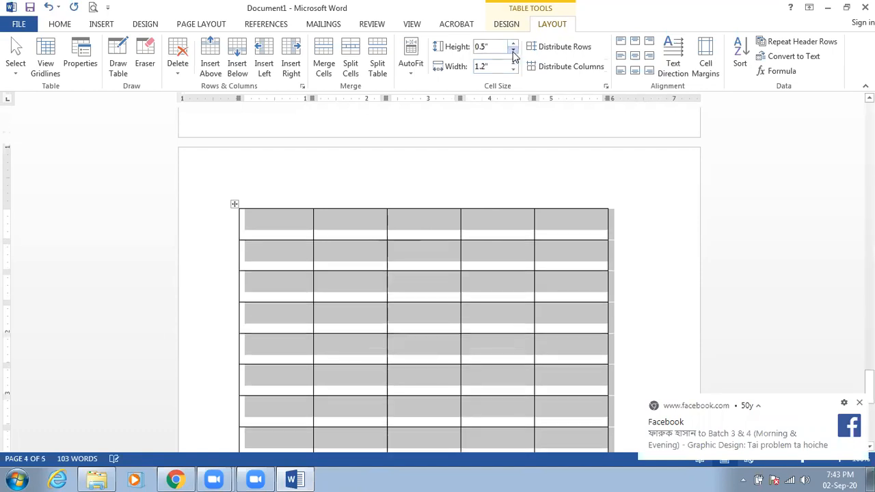
click(514, 70)
click(513, 69)
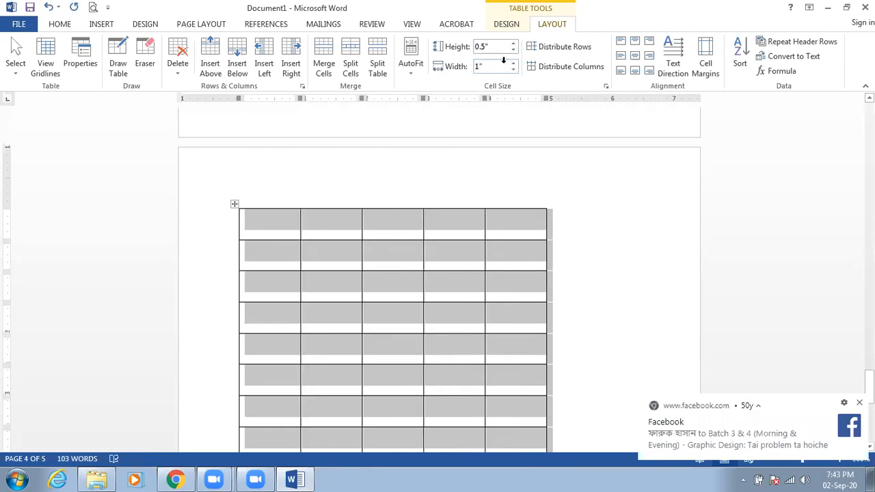
click(437, 225)
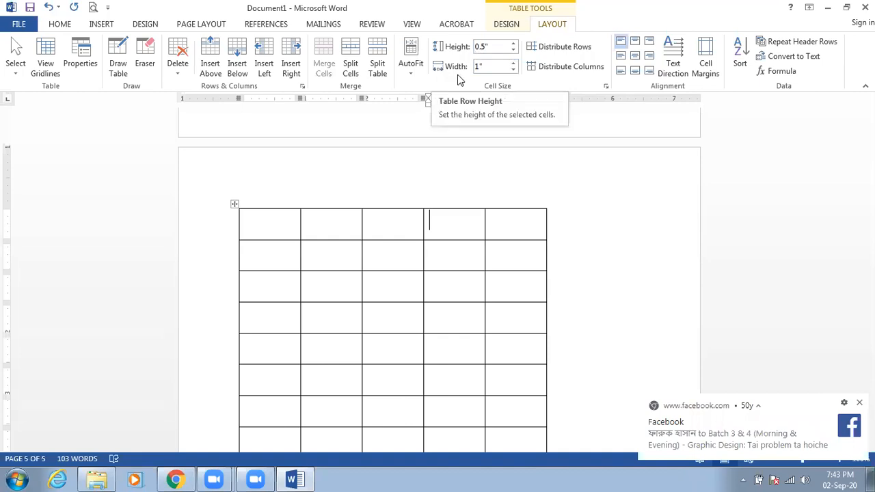
Step: Center the whole table horizontally on the page
scroll(360, 231, down, 2)
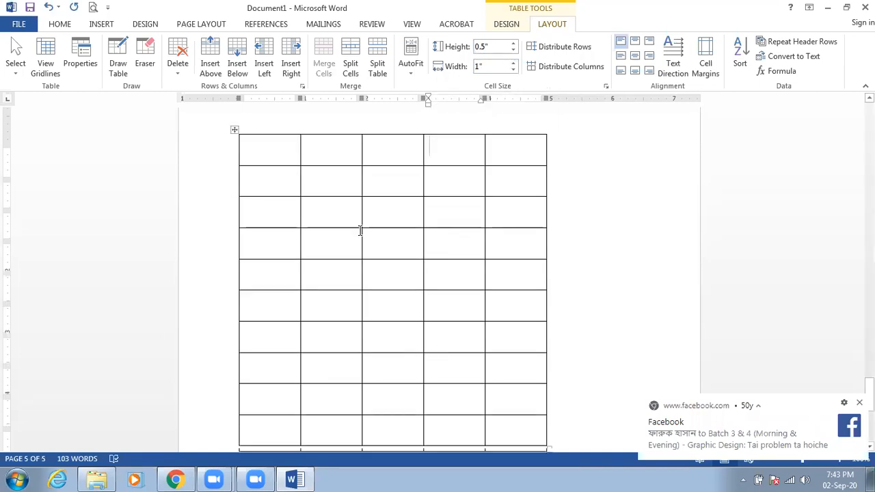
scroll(356, 230, up, 1)
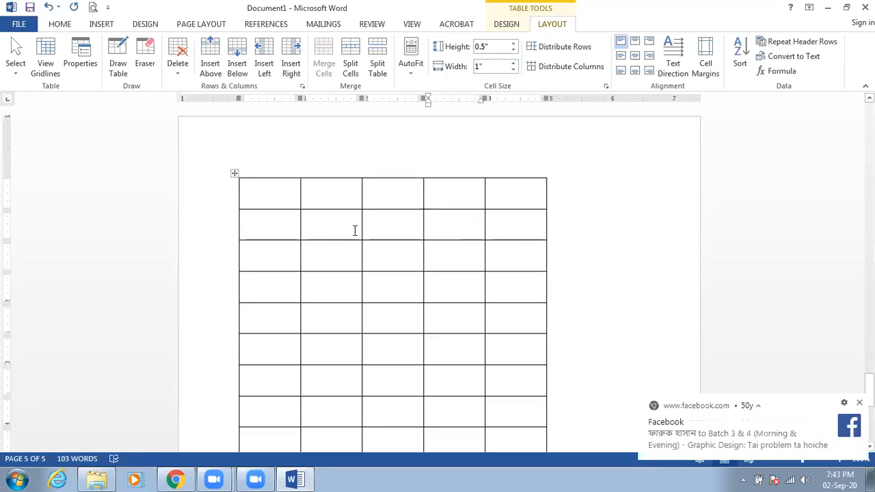
click(233, 175)
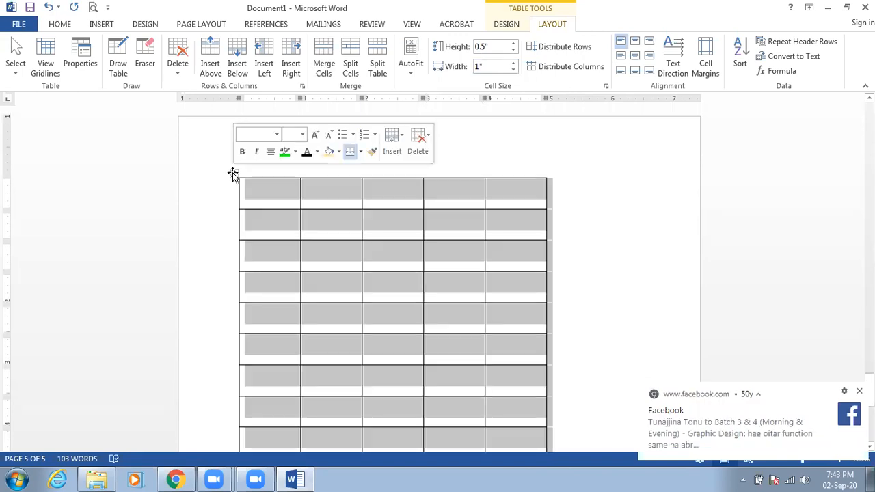
click(272, 152)
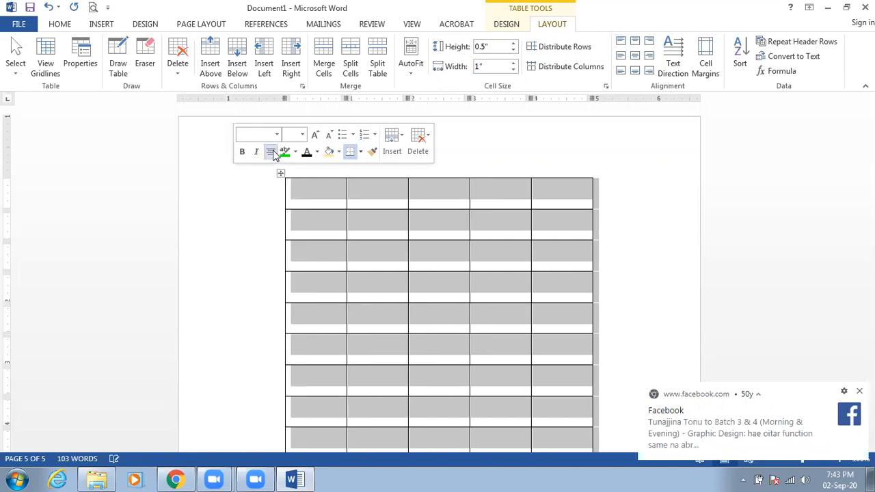
click(371, 200)
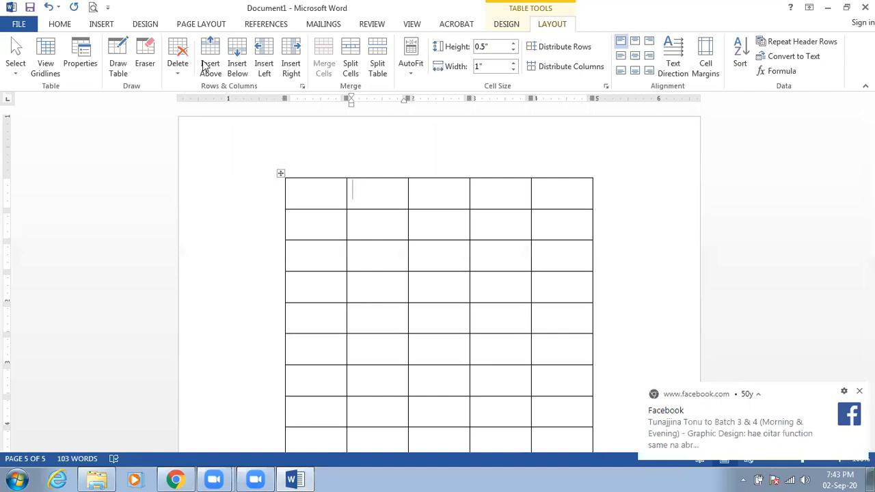
click(237, 63)
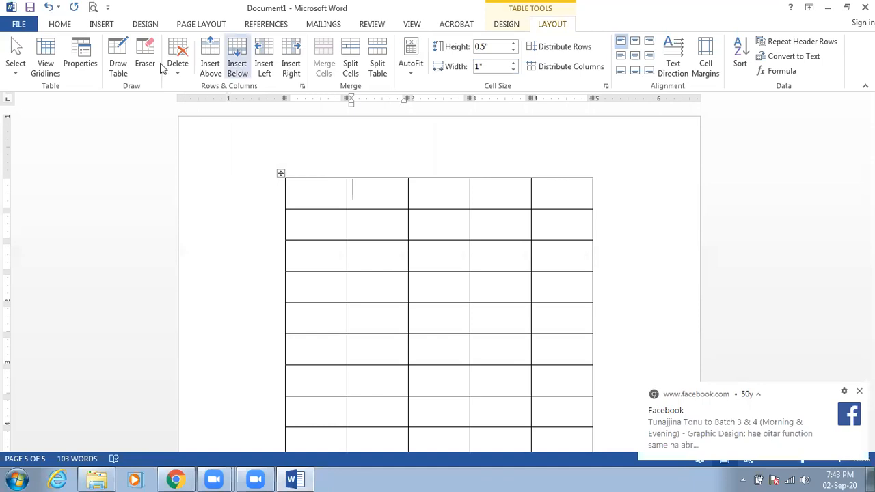
click(116, 64)
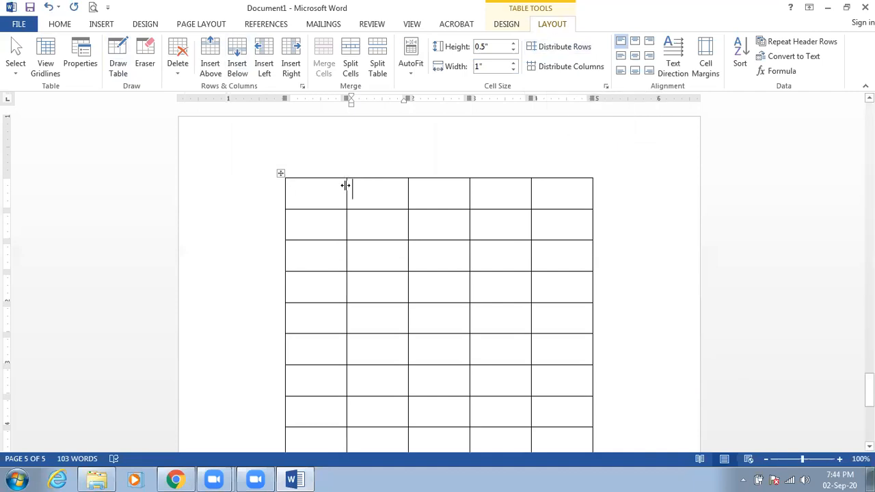
Step: Make the column widths uneven by shifting the borders after the first, second and fourth columns
drag(243, 192, 244, 194)
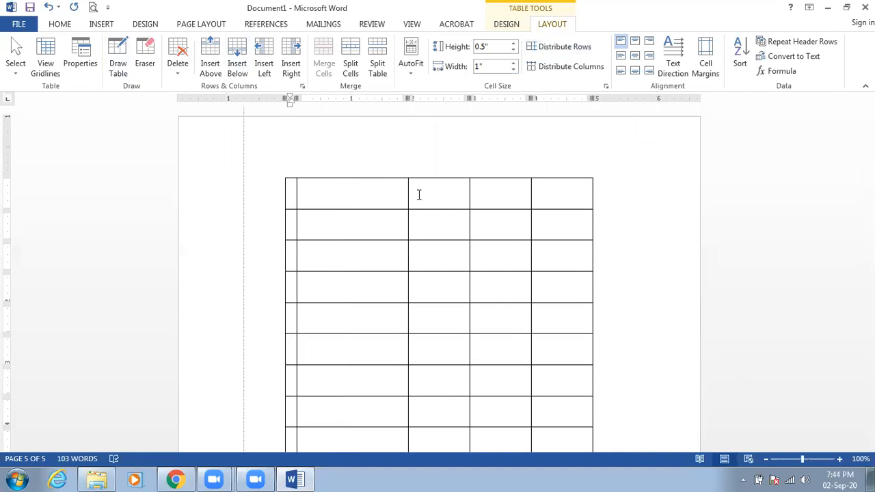
drag(408, 192, 450, 200)
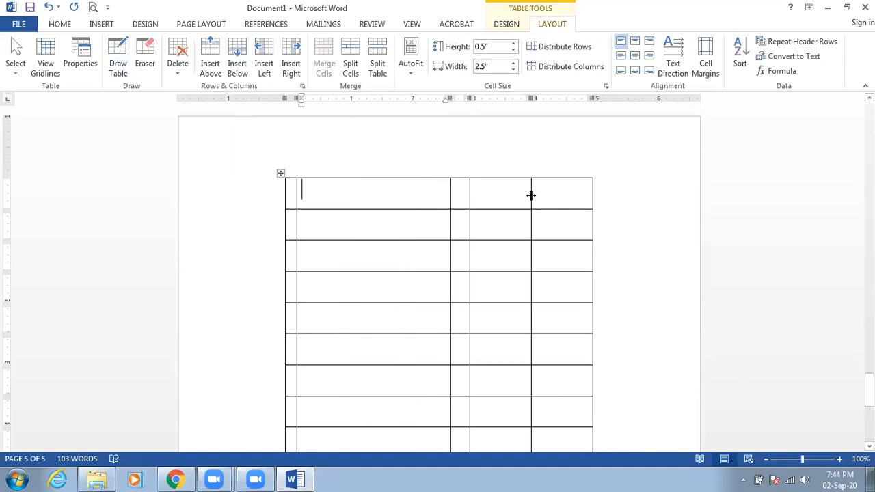
drag(555, 202, 557, 201)
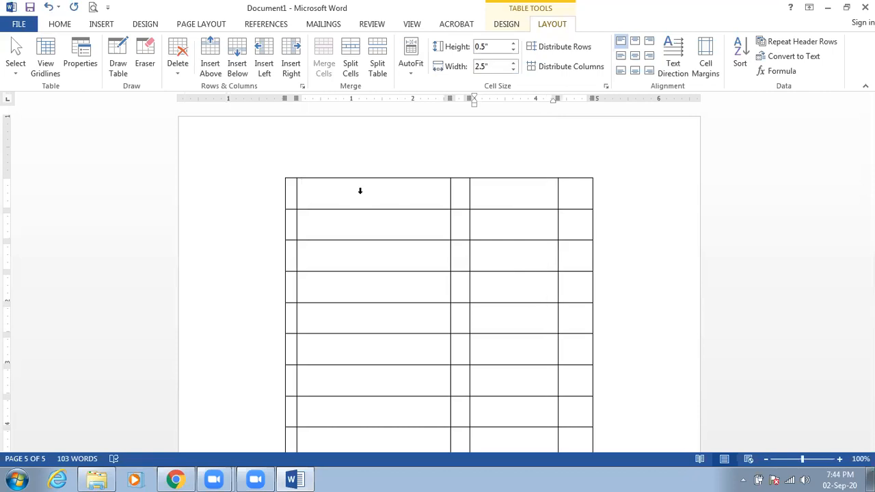
Step: Distribute the column widths evenly across the entire table
click(281, 173)
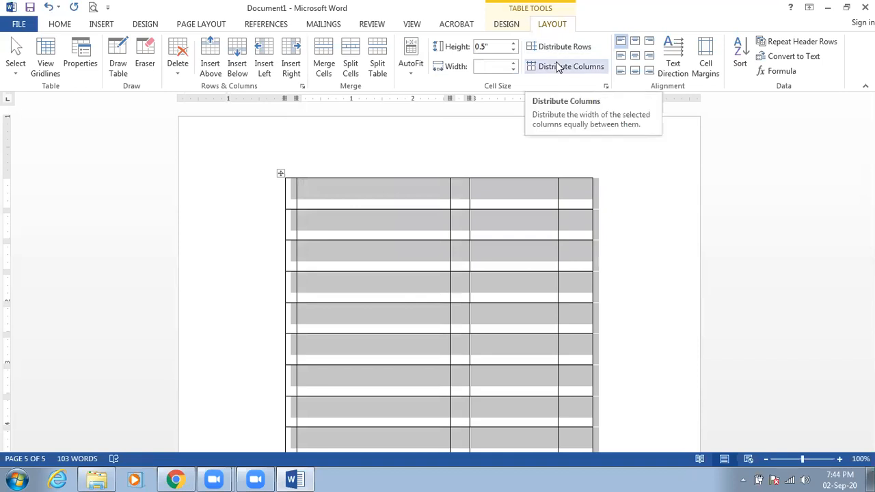
click(558, 66)
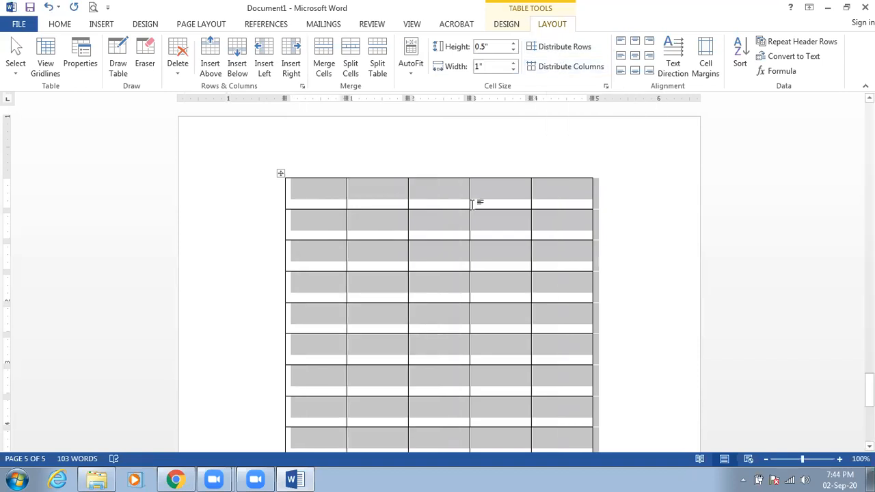
click(452, 198)
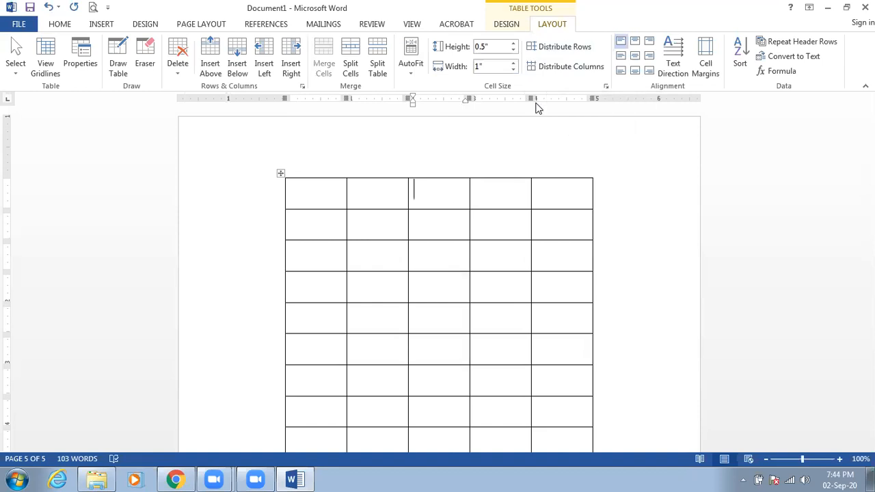
click(414, 61)
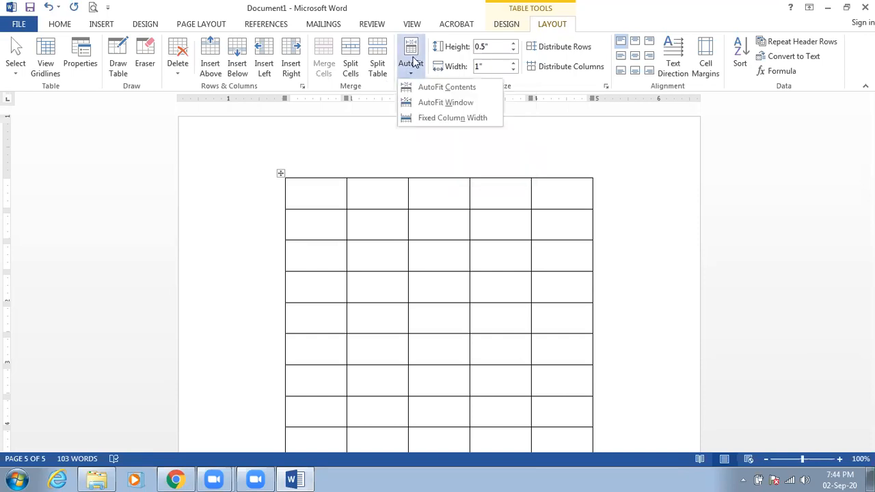
click(382, 160)
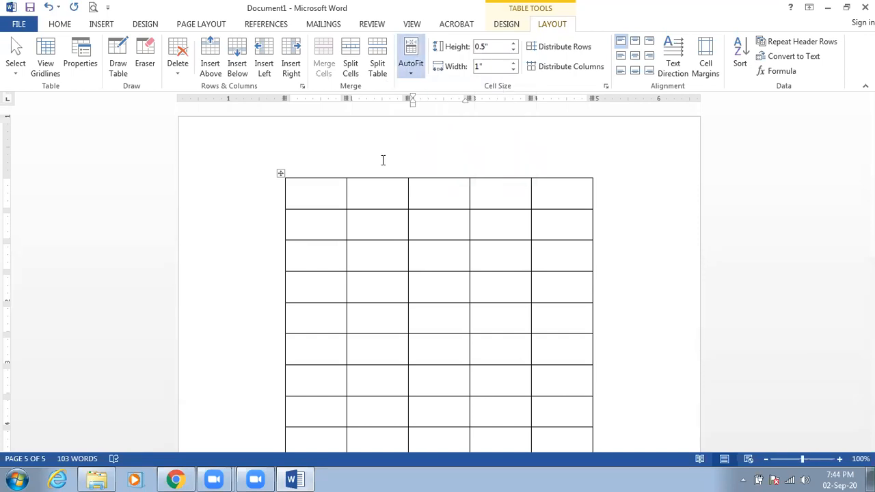
Step: Enter "Language class" and "Product description" in the first two cells of the table's top row
click(322, 192)
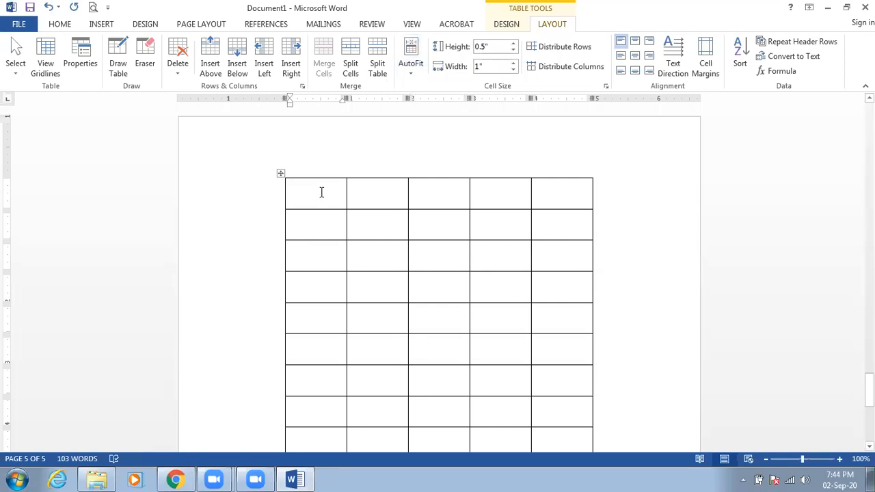
text(la)
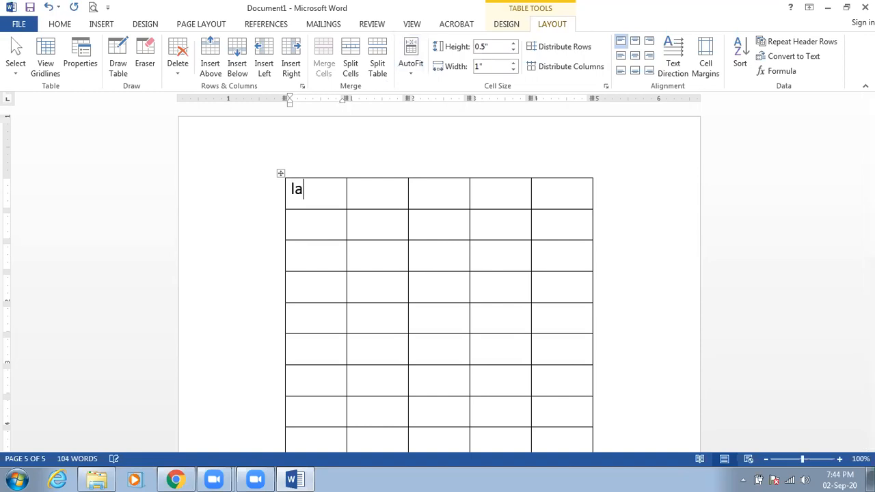
text(nguage c)
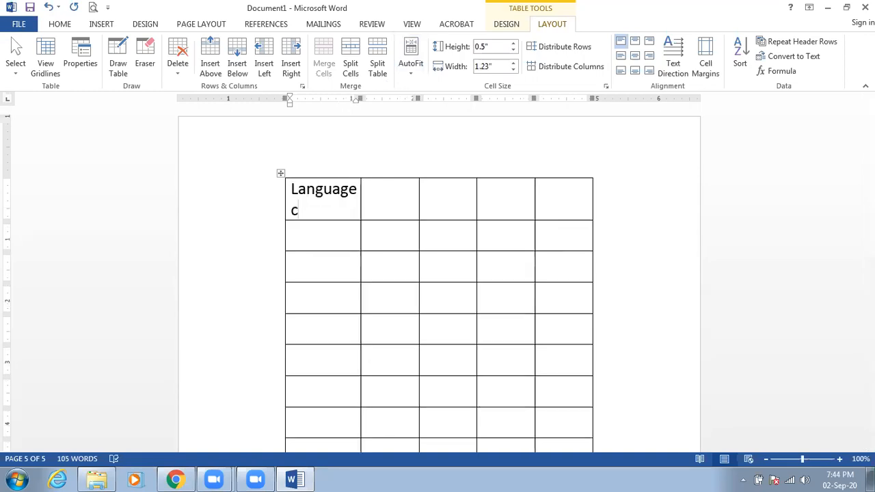
text(lass)
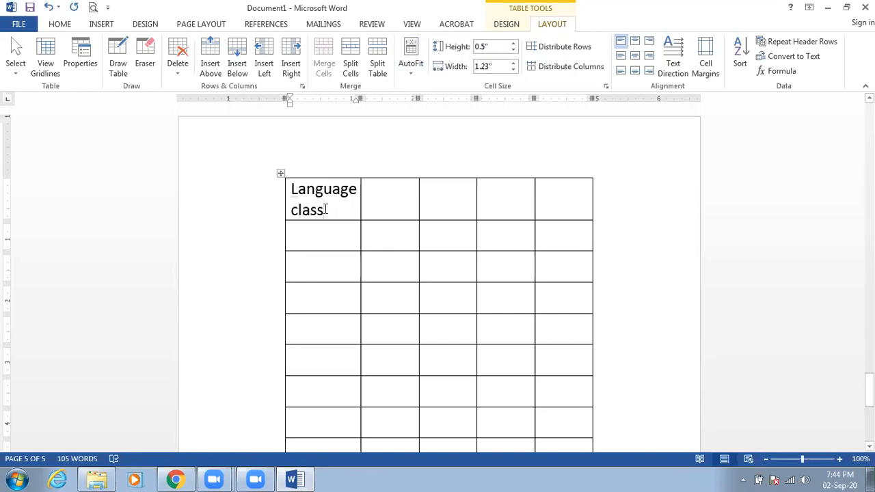
click(382, 201)
text(prod)
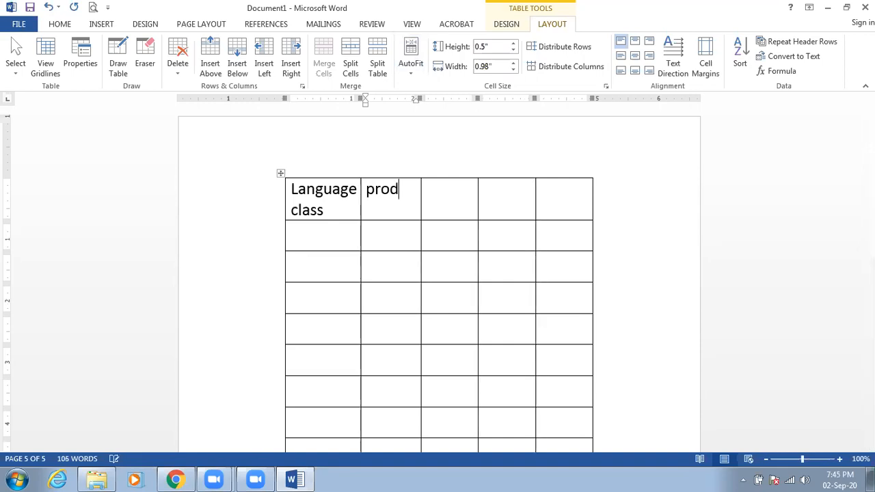
text(uct desc)
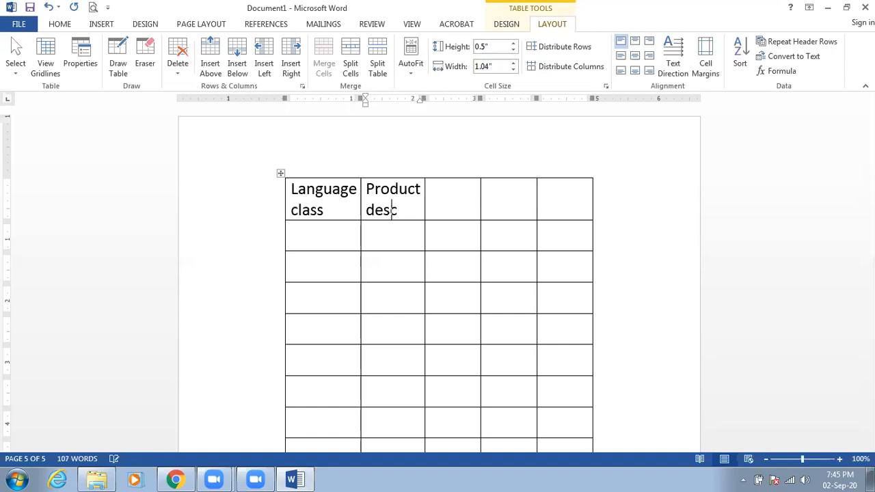
text(ript)
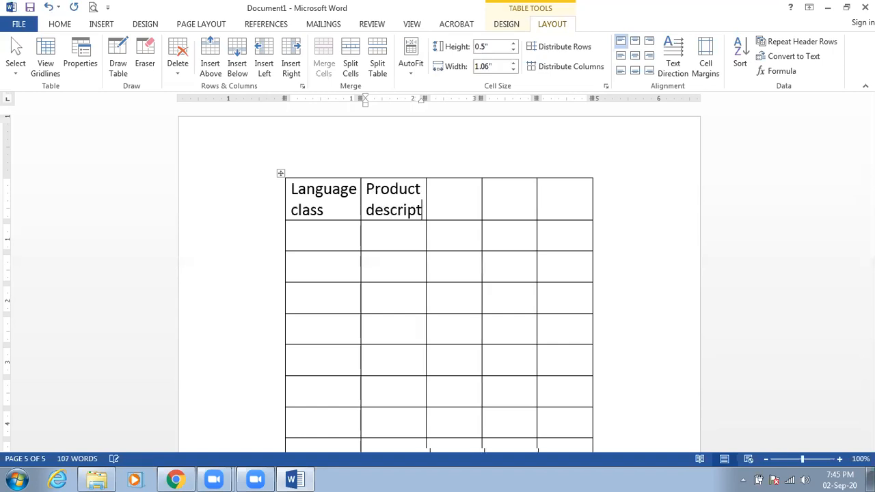
text(ion)
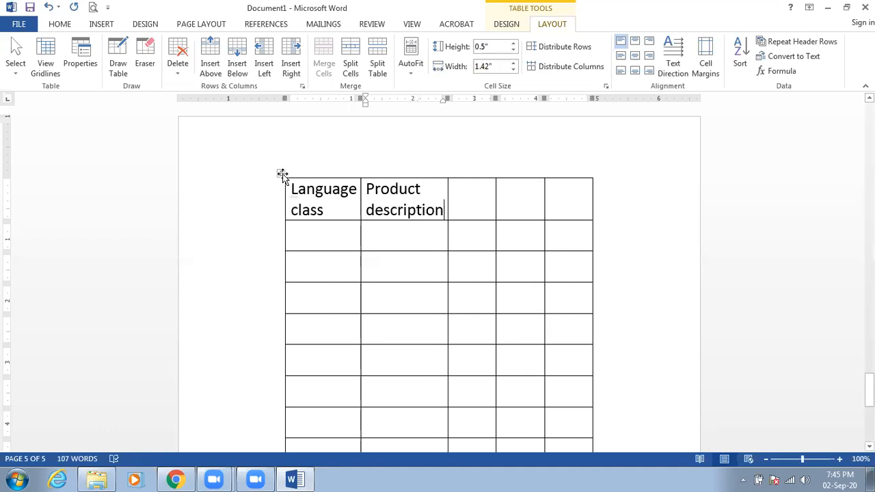
Step: Select the whole table and set its AutoFit behaviour to Fixed Column Width
key(alt+KP_5)
click(411, 63)
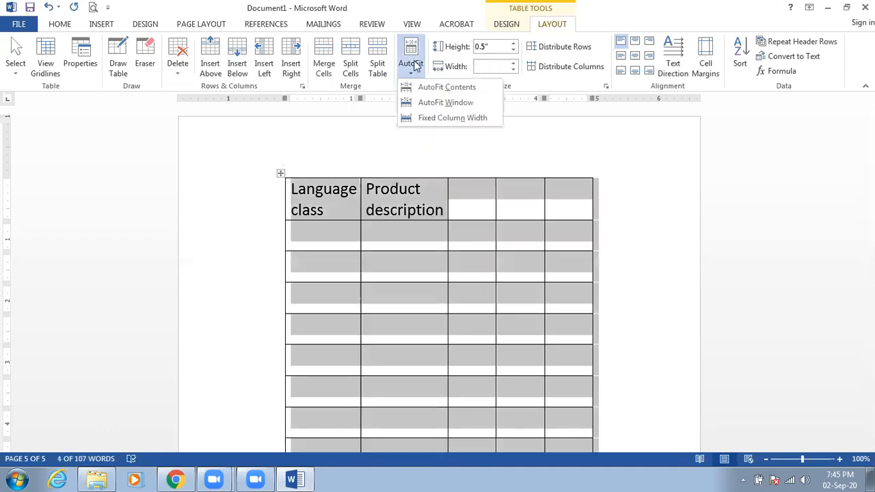
click(436, 118)
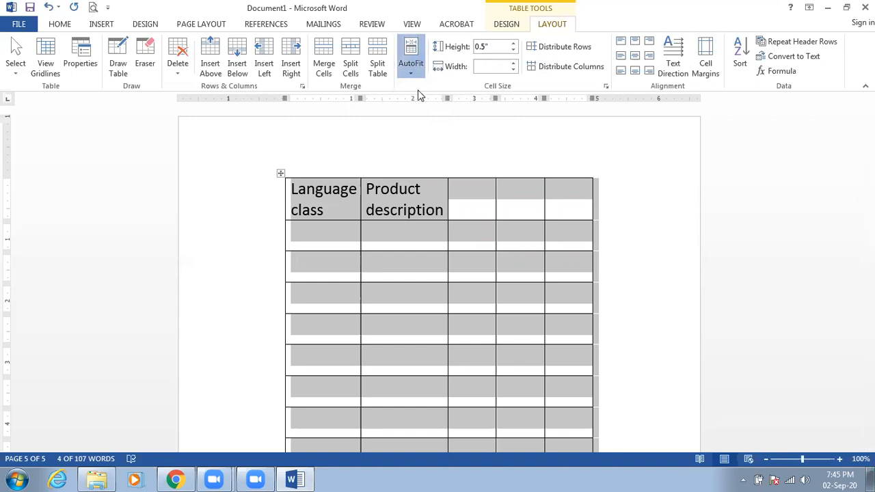
Step: Fit the selected table's columns to their contents with AutoFit, and switch the table back to Fixed Column Width
click(410, 68)
click(415, 88)
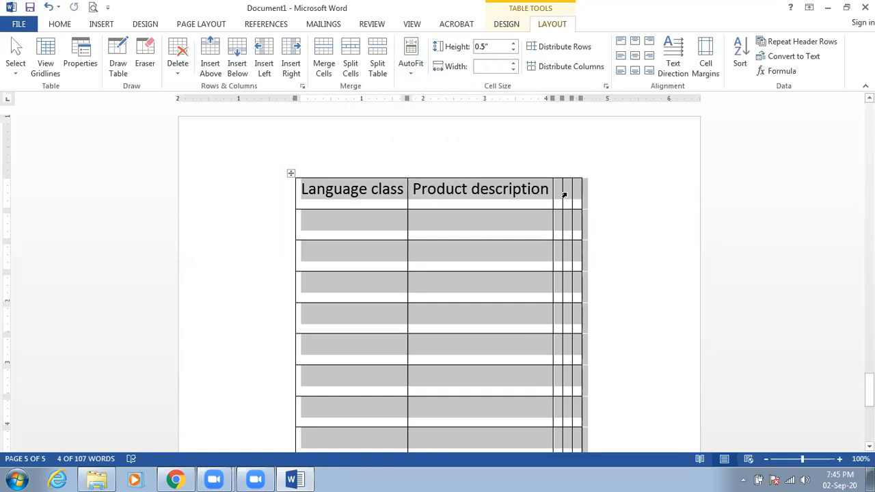
click(411, 76)
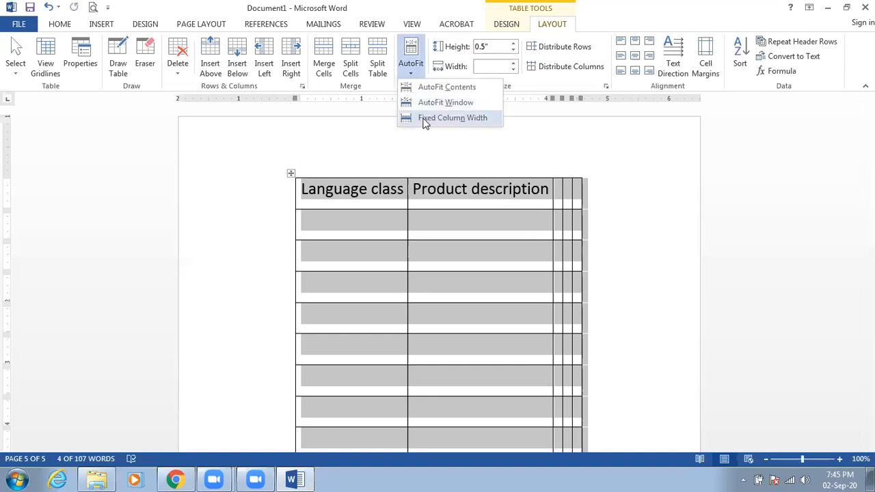
click(425, 120)
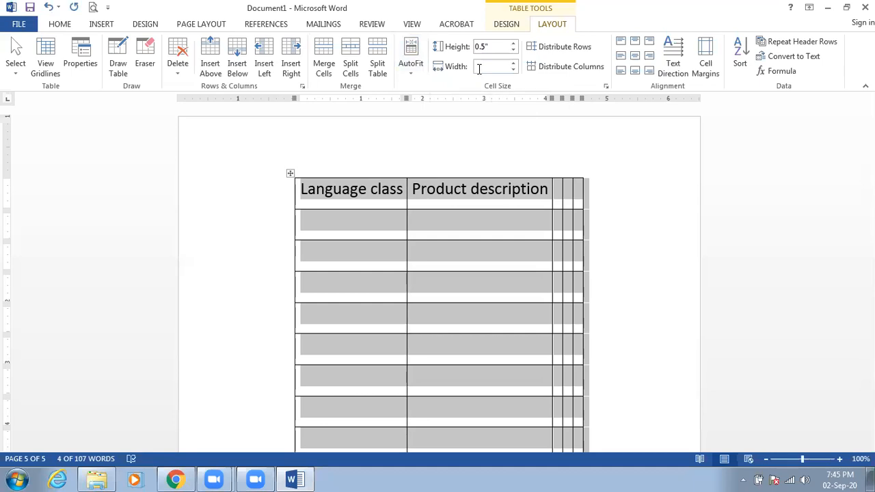
Step: Set the width of all the table's columns to 1.5" and deselect the table
click(515, 64)
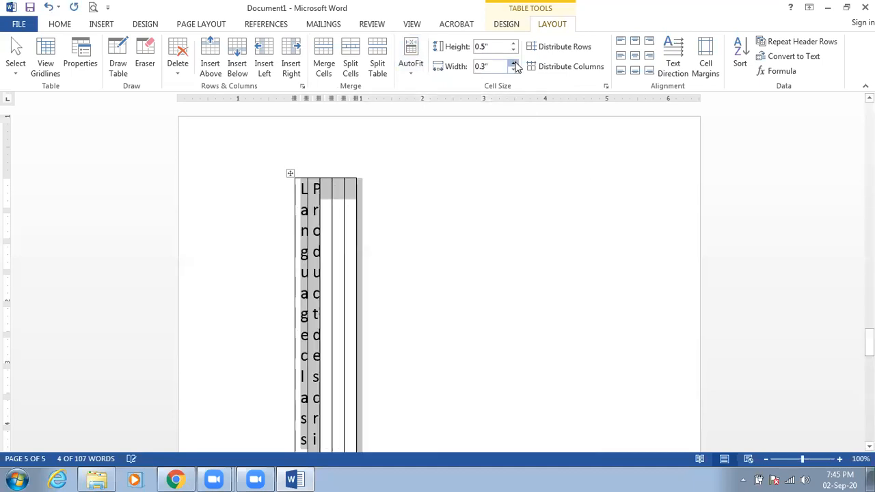
click(515, 63)
click(515, 64)
click(515, 64)
click(515, 63)
click(515, 63)
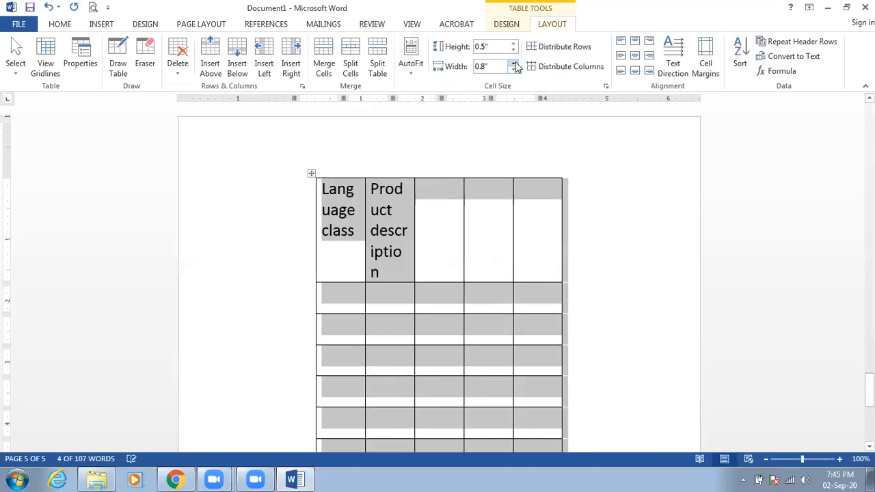
click(515, 63)
click(516, 64)
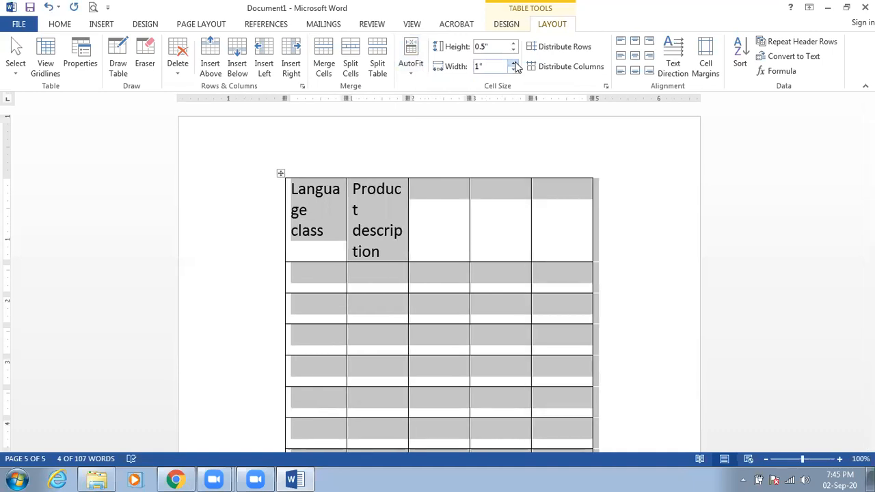
double_click(515, 64)
triple_click(515, 64)
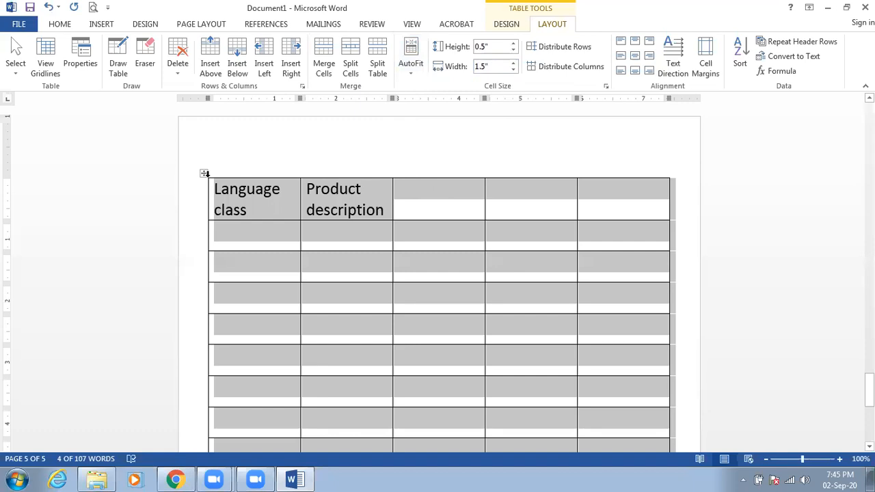
click(359, 265)
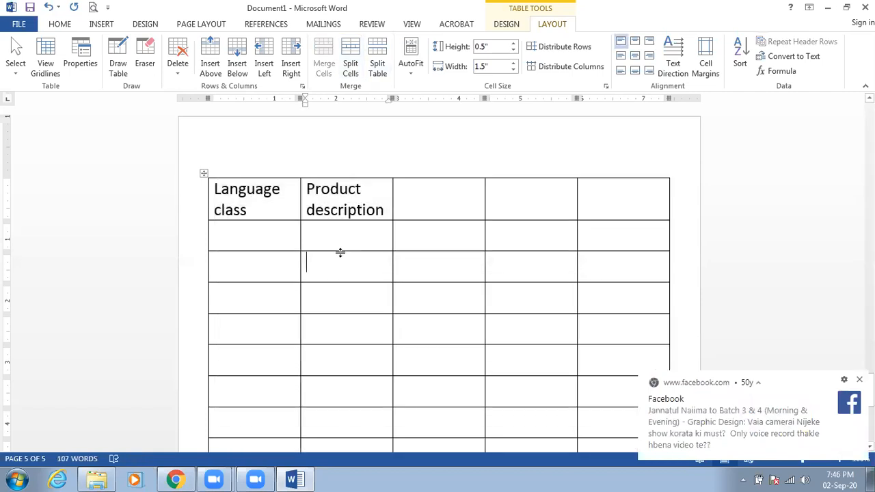
Step: Split the first cell of the table's third row into 2 columns and 1 row
scroll(340, 253, down, 3)
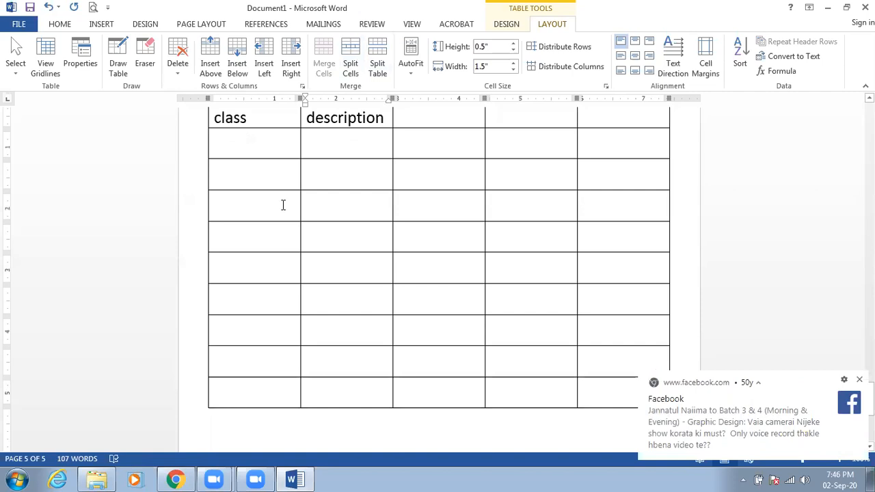
scroll(283, 206, up, 3)
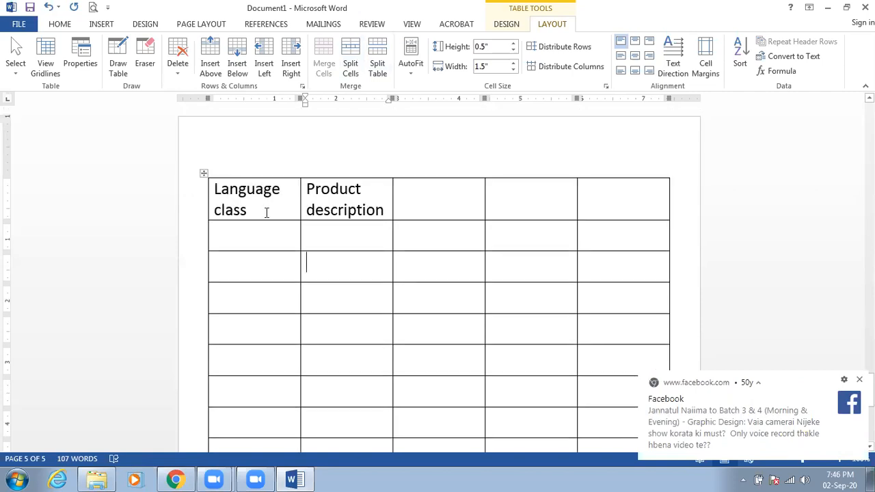
mouse_move(207, 262)
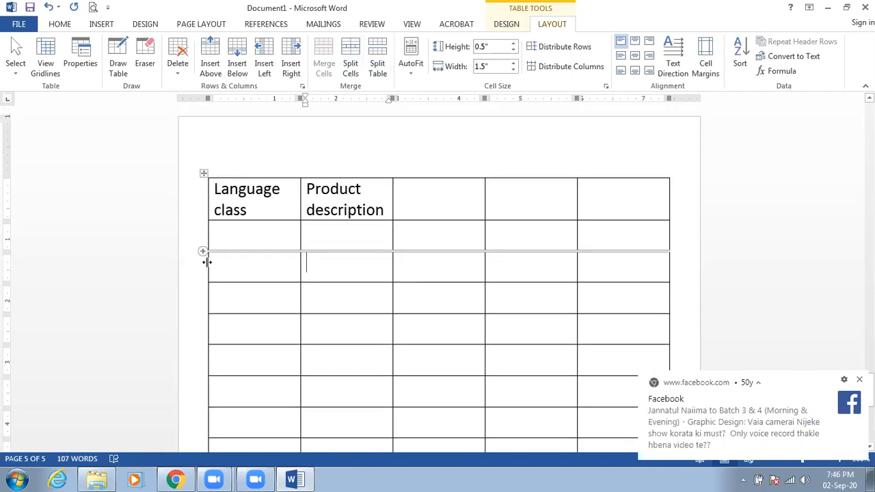
double_click(253, 276)
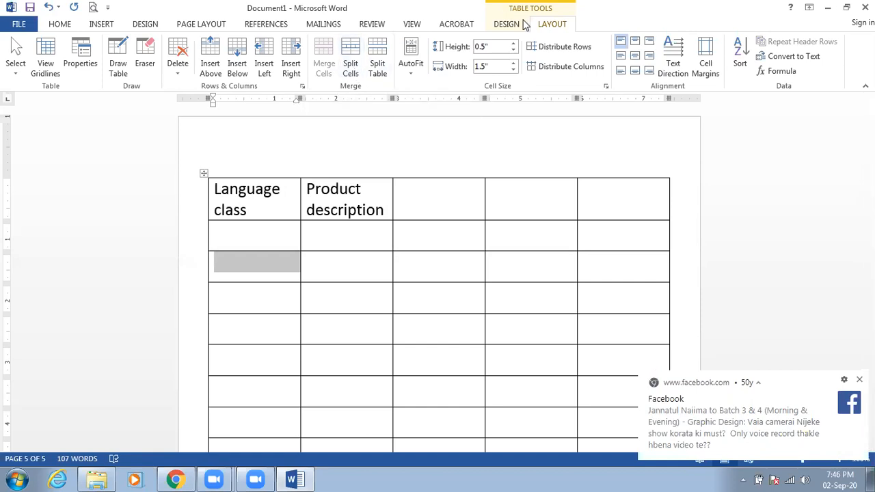
click(350, 68)
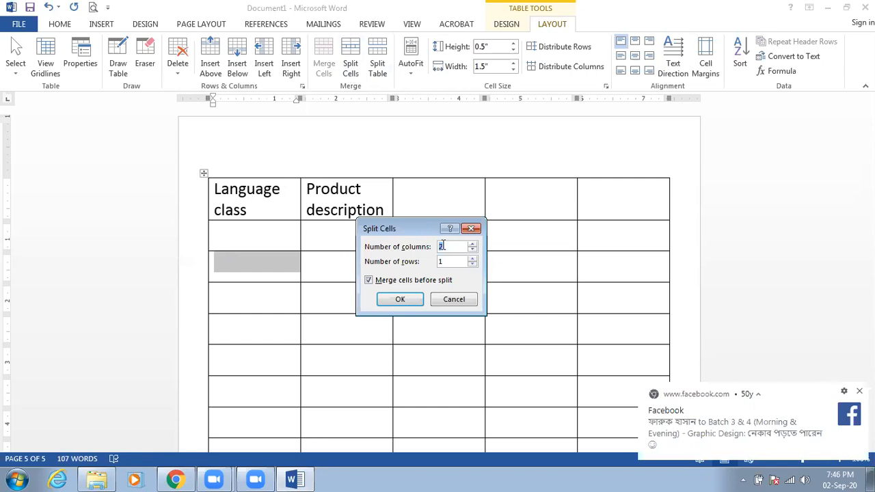
click(419, 300)
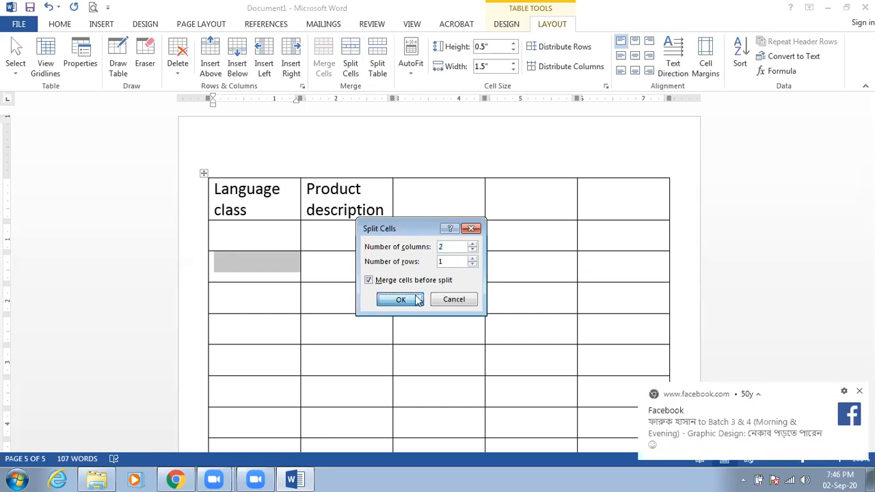
Step: Split the first cell of the table's fourth row into 2 columns and 2 rows
click(243, 267)
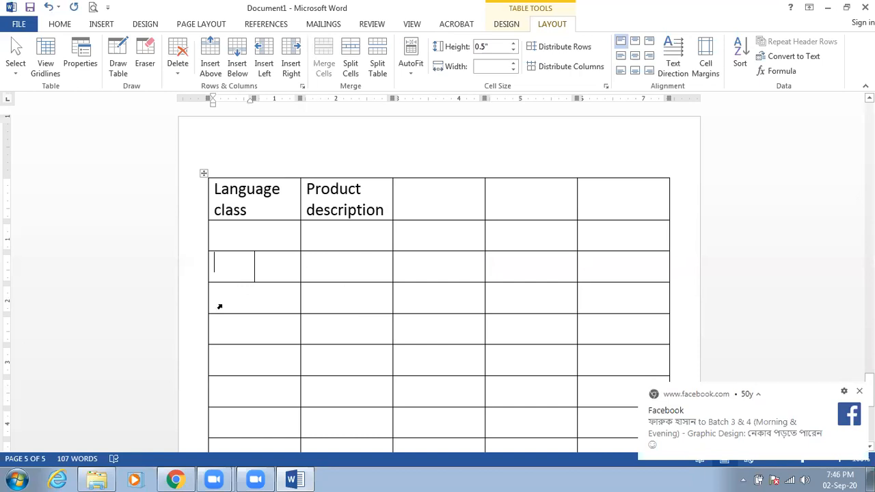
click(348, 58)
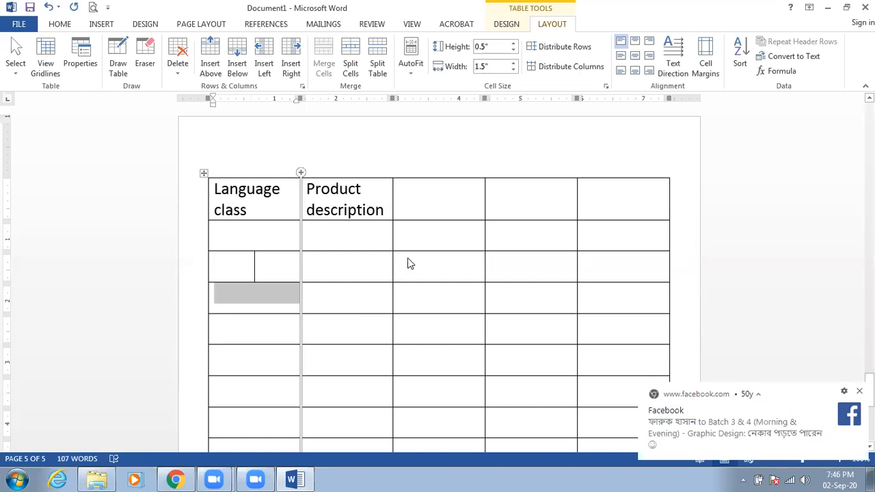
key(Tab)
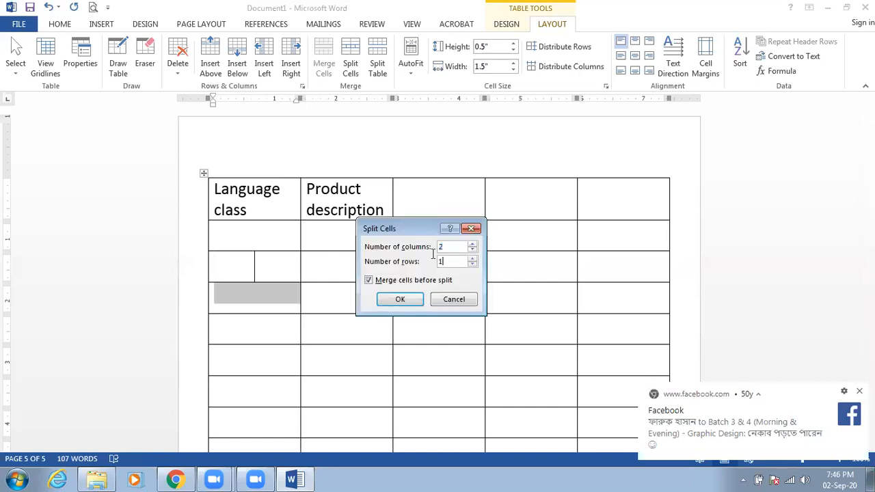
text(2)
click(408, 298)
click(366, 300)
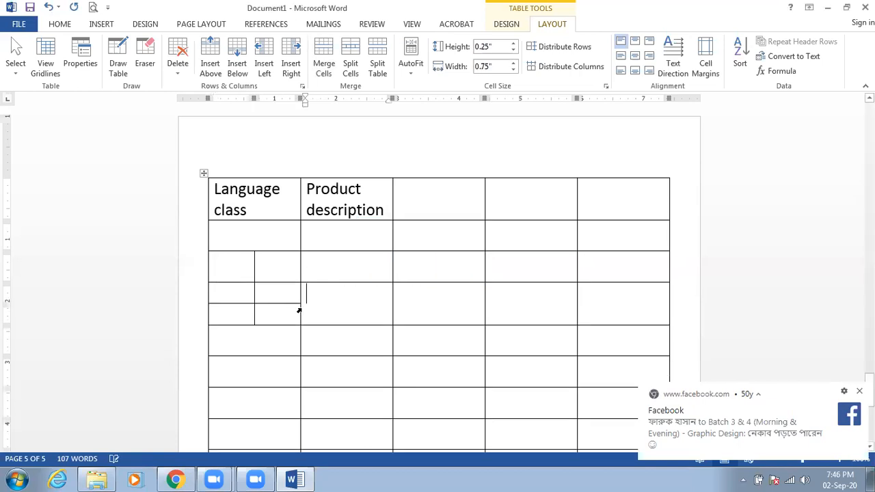
drag(292, 301, 247, 298)
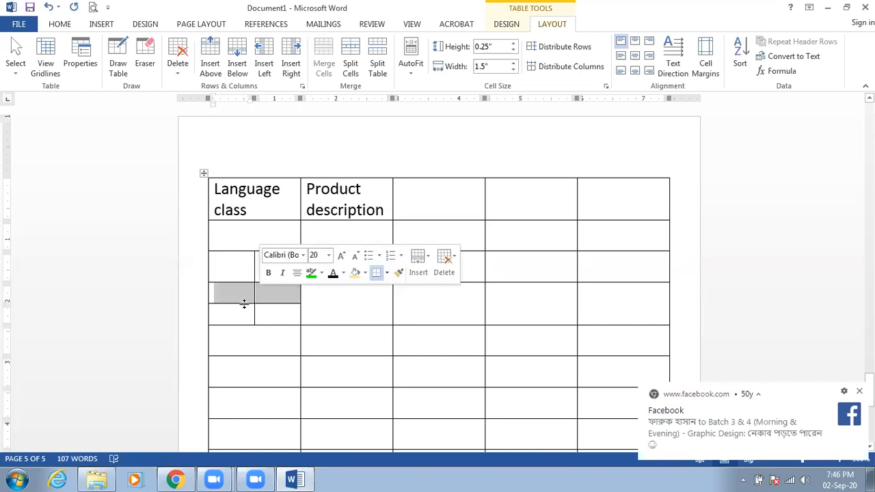
click(240, 305)
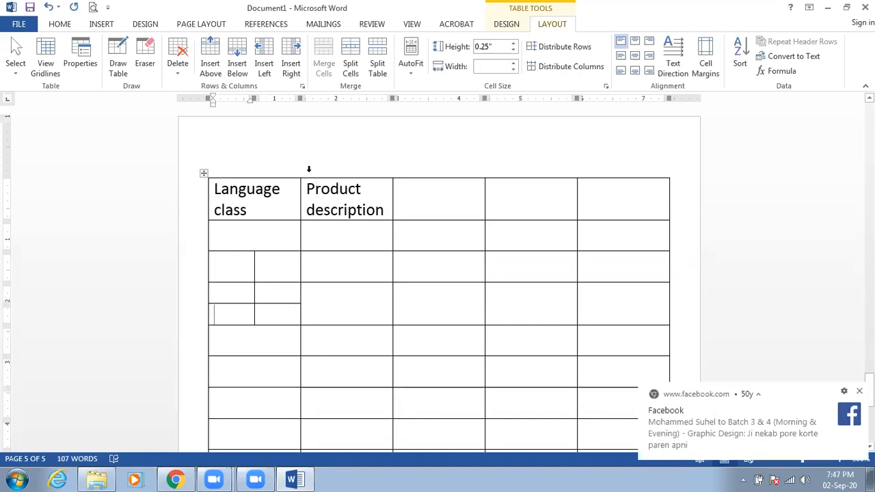
Step: Insert a column between the "Language class" and "Product description" columns and delete it again
mouse_move(302, 175)
click(301, 172)
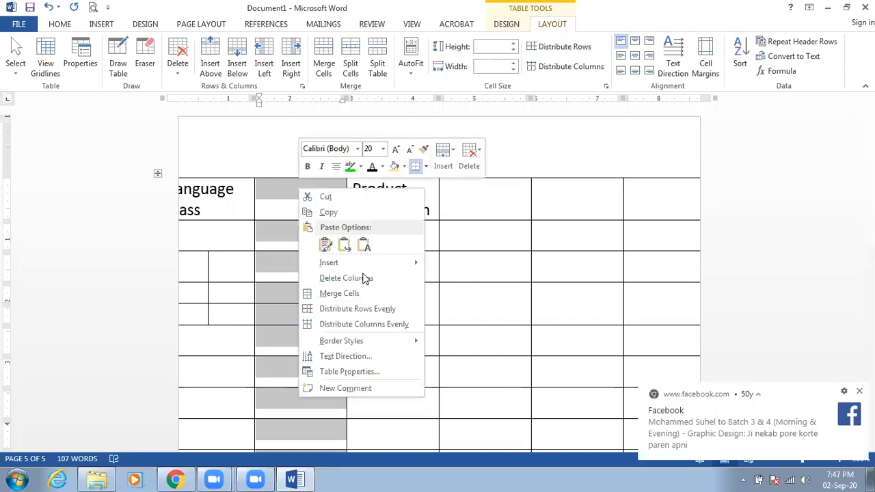
click(348, 277)
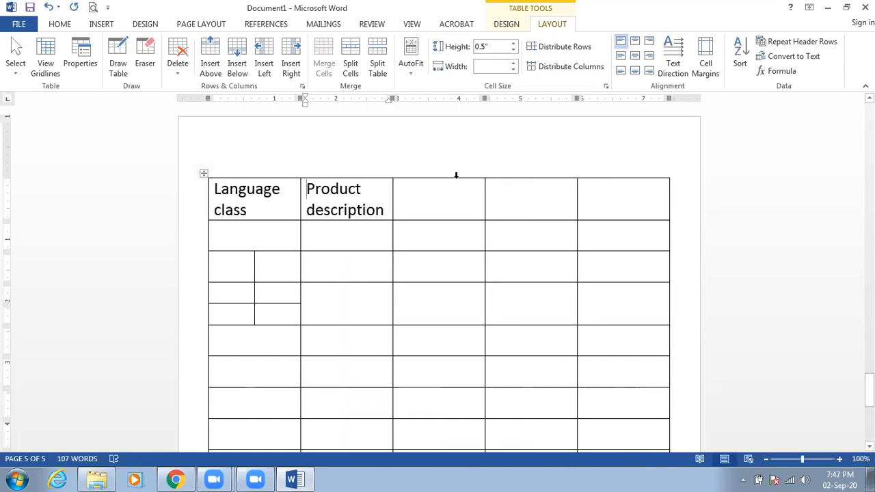
Step: Delete the three empty columns after the "Product description" column
mouse_move(410, 181)
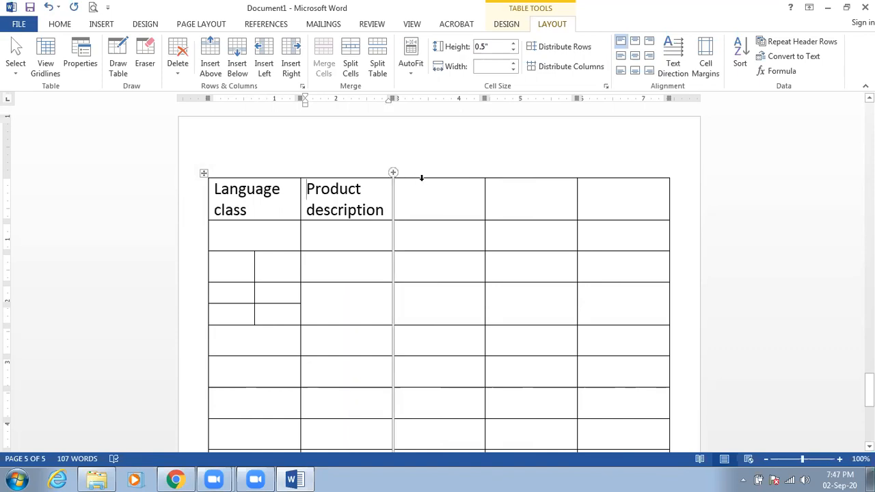
drag(422, 177, 634, 190)
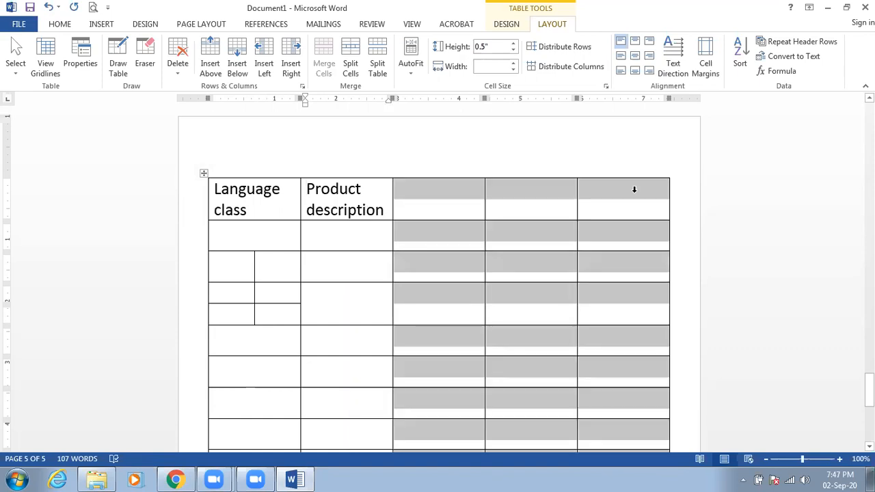
right_click(659, 286)
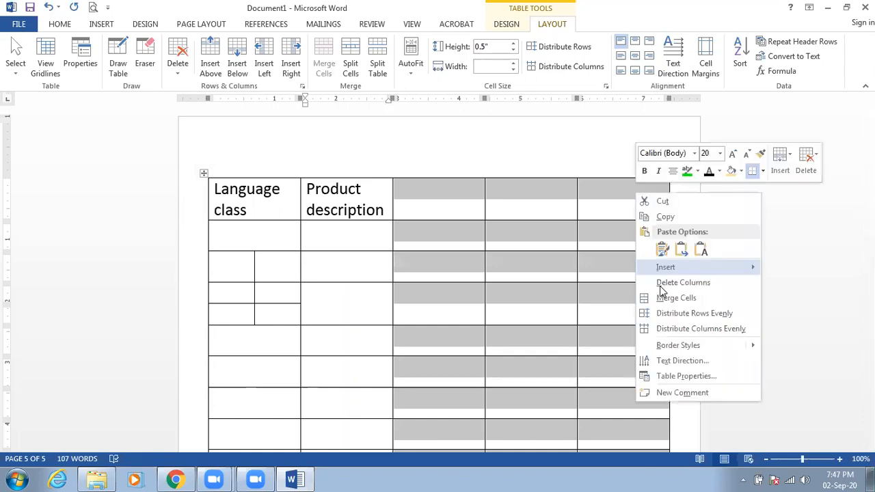
click(659, 286)
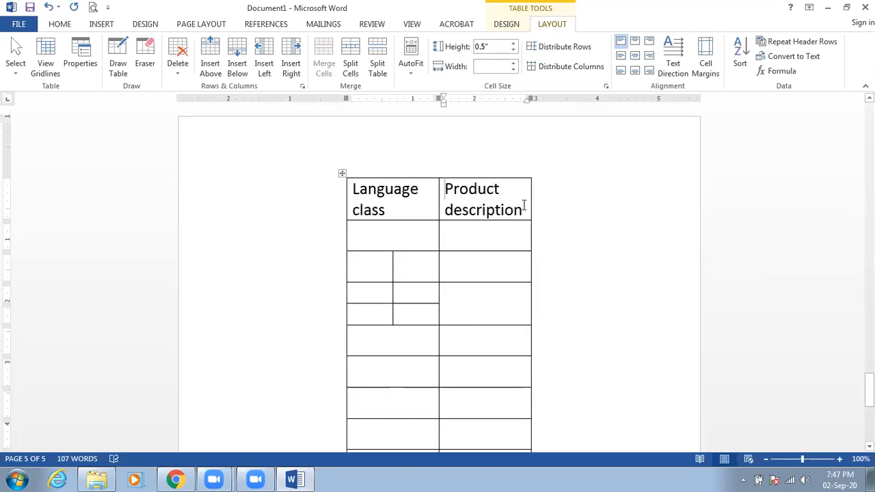
Step: Add two new columns after the "Product description" column at the table's outer edge
mouse_move(532, 176)
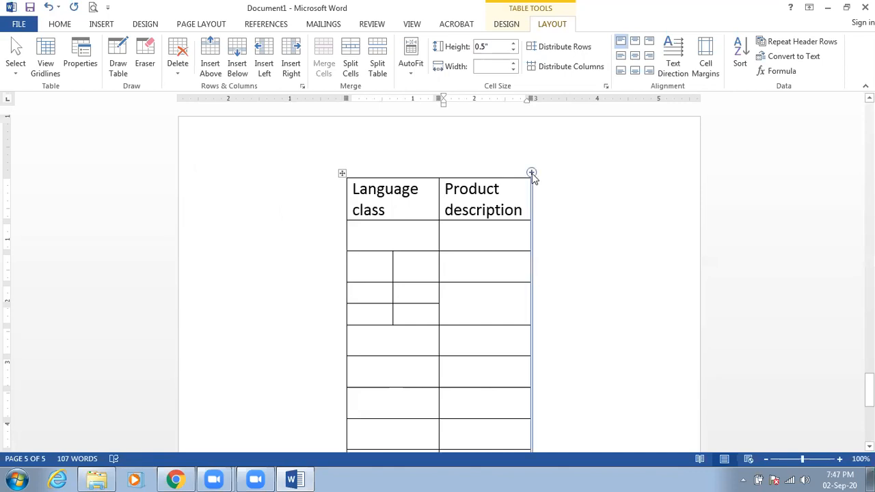
click(532, 173)
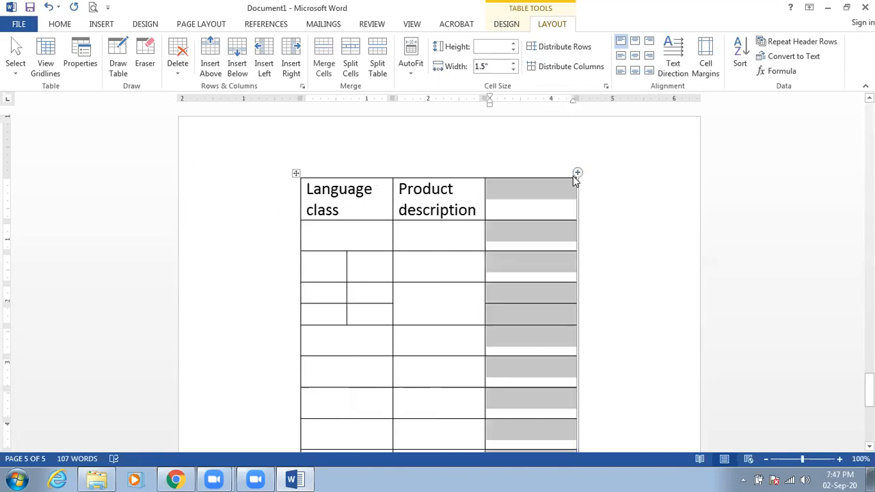
click(576, 170)
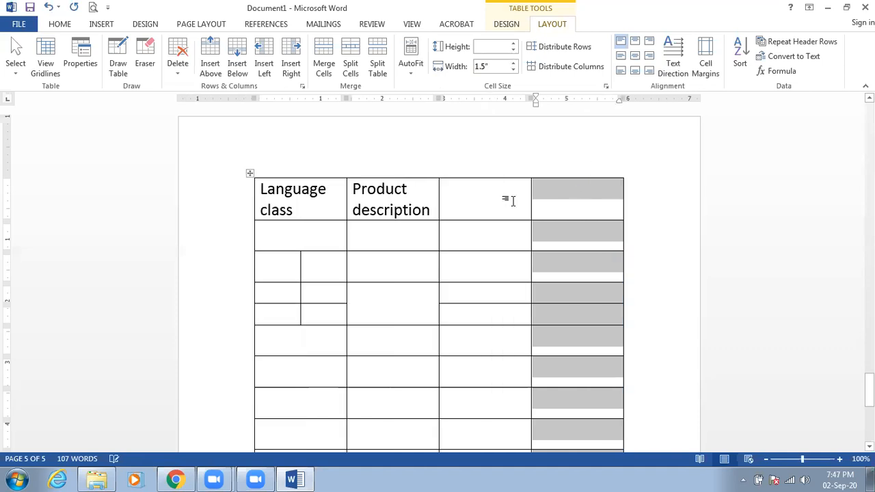
Step: Insert a new row directly below the table's sixth row
scroll(269, 234, down, 1)
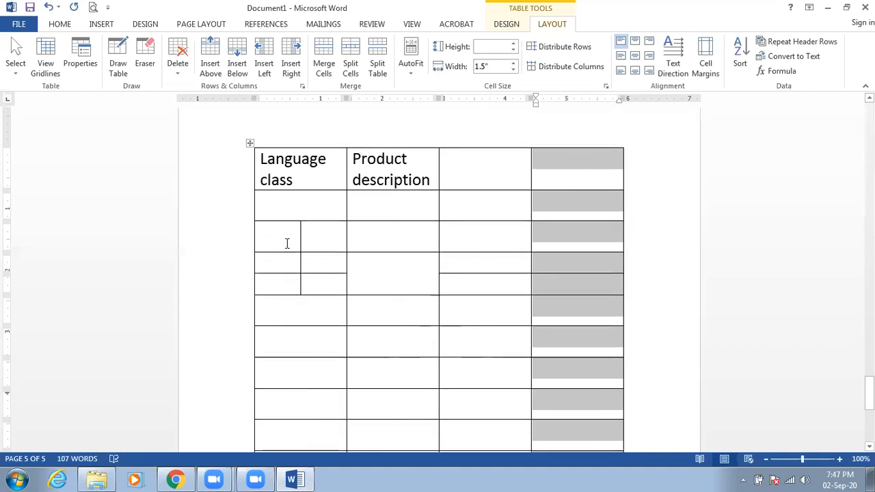
scroll(253, 237, down, 3)
click(262, 244)
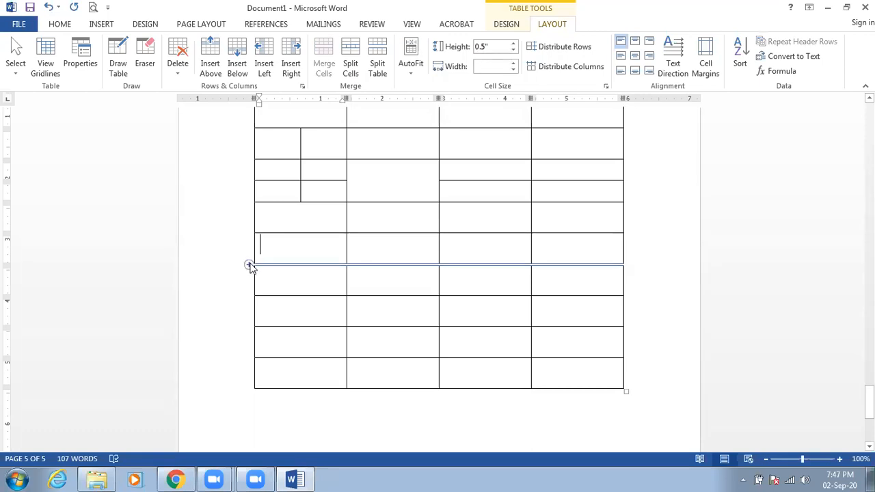
click(249, 266)
click(311, 301)
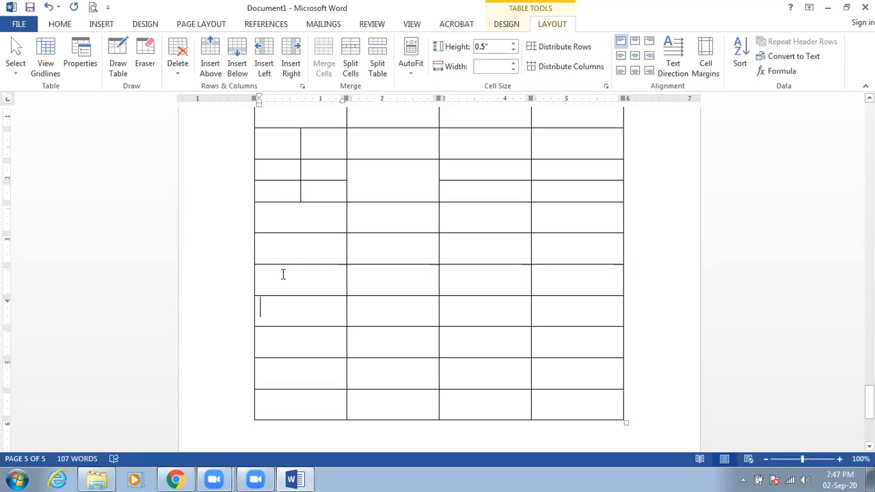
drag(257, 278, 494, 289)
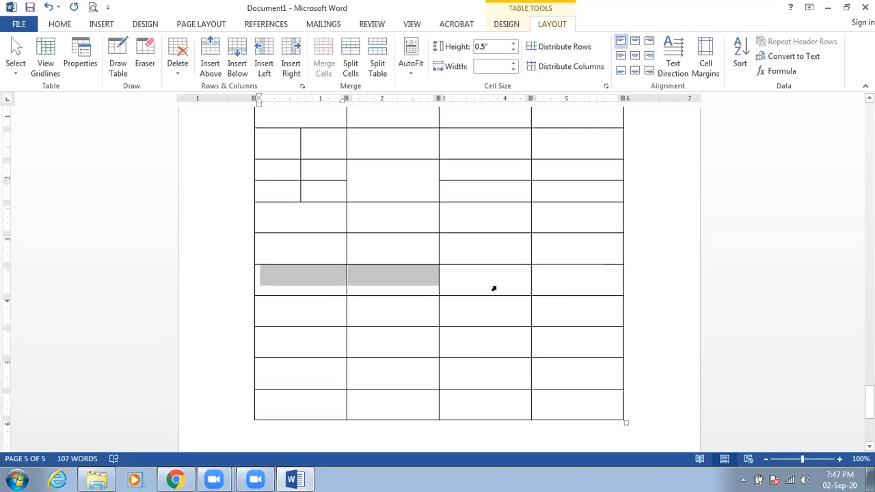
drag(600, 291, 601, 291)
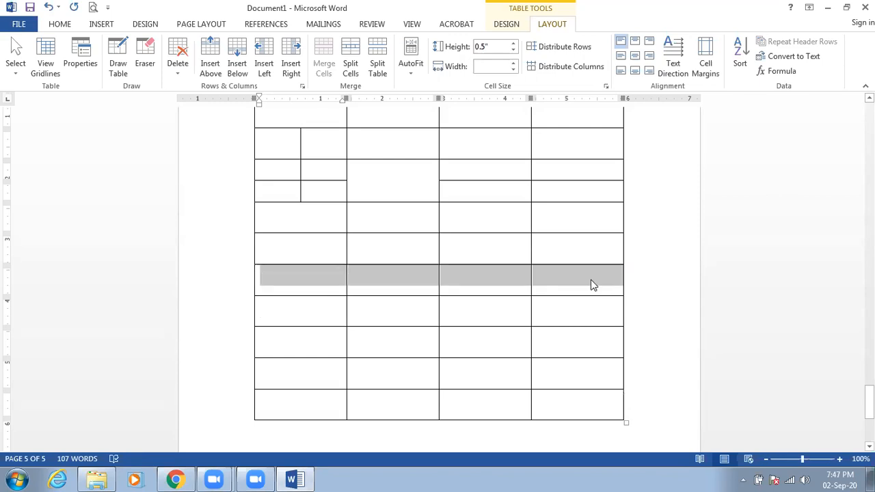
right_click(592, 284)
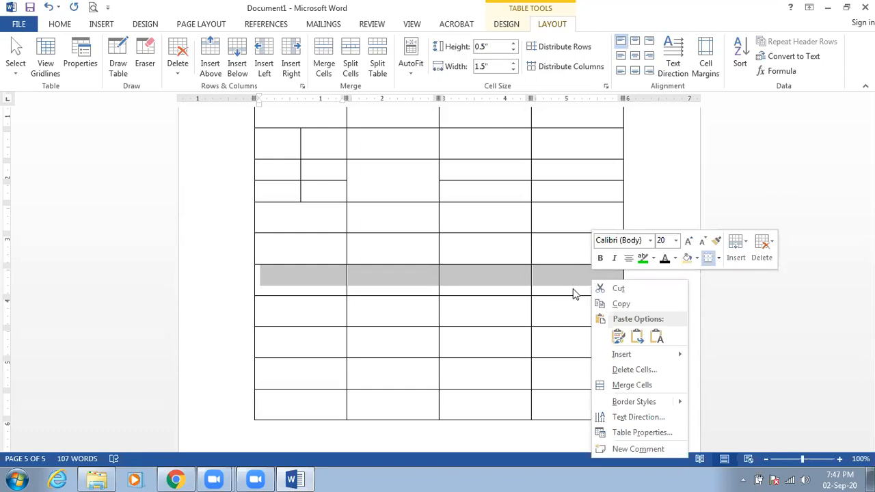
click(628, 370)
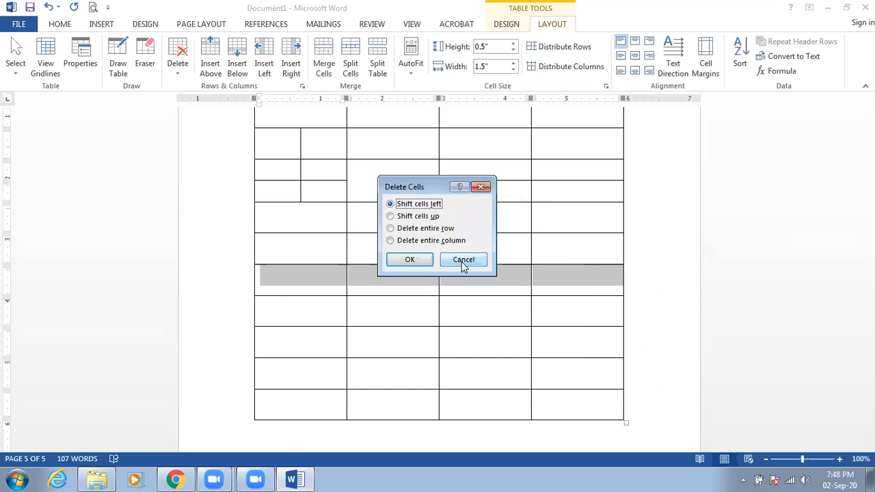
key(Escape)
Step: Delete the entire third empty row below the table's split cells
click(267, 279)
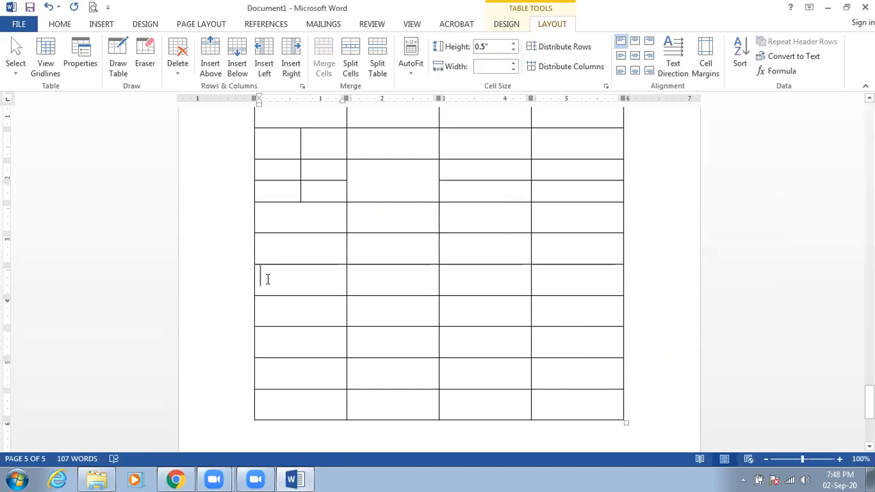
double_click(445, 281)
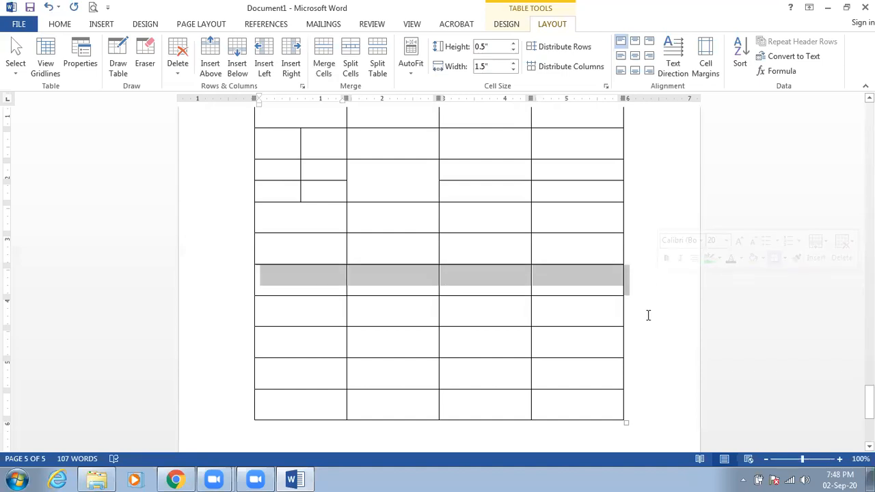
key(BackSpace)
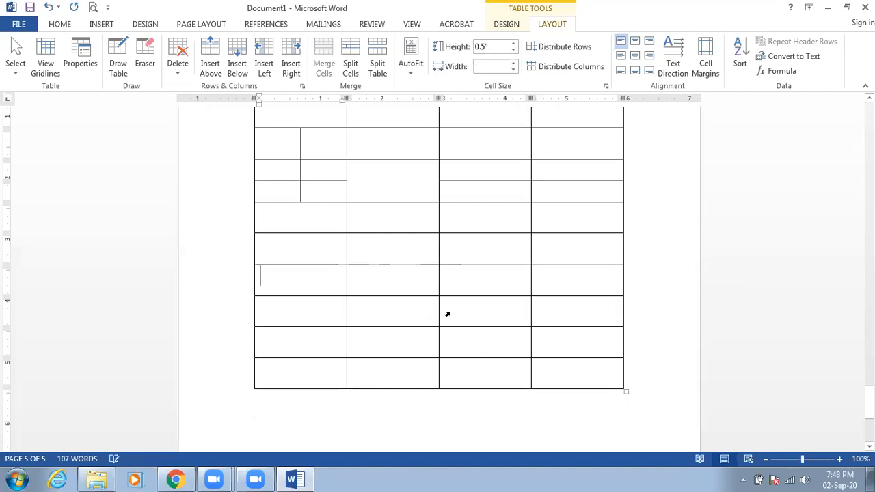
click(257, 283)
drag(299, 279, 604, 287)
right_click(604, 286)
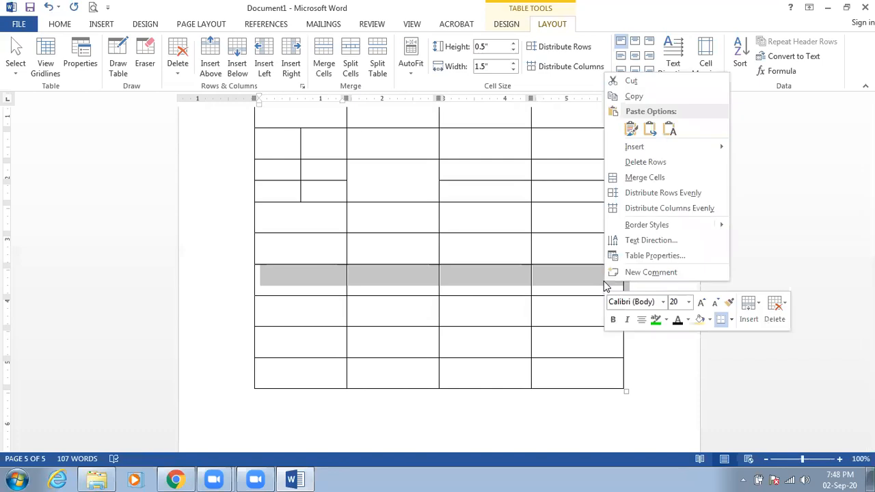
key(Escape)
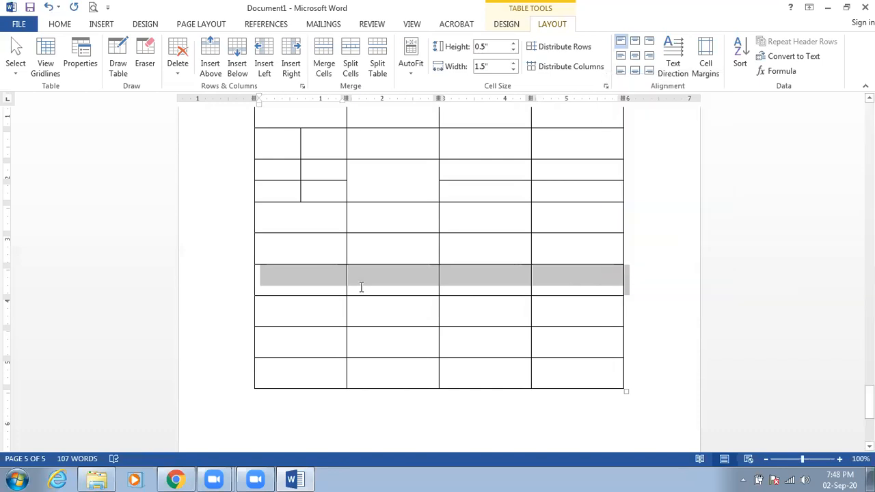
Step: Delete another entire row at the same place, the fourth from the end of the table
click(263, 281)
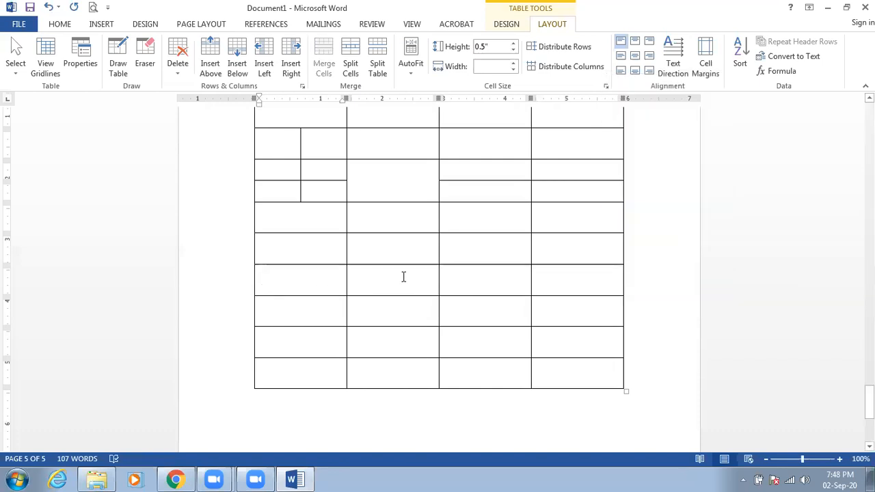
drag(403, 276, 617, 279)
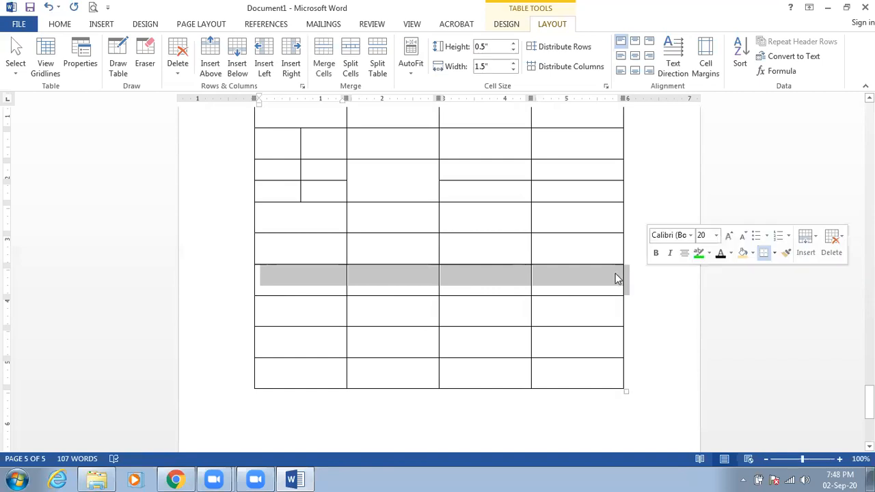
right_click(611, 275)
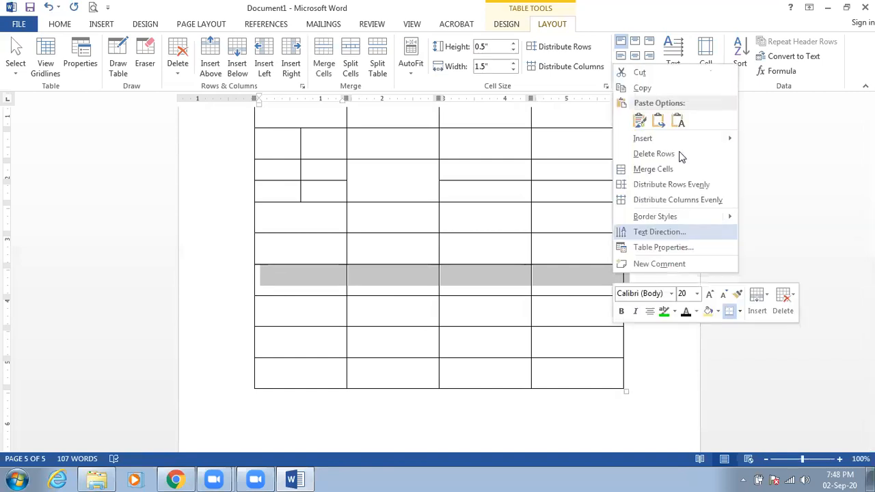
click(684, 154)
Step: Delete the last row of the table
drag(258, 341, 663, 348)
drag(594, 352, 616, 307)
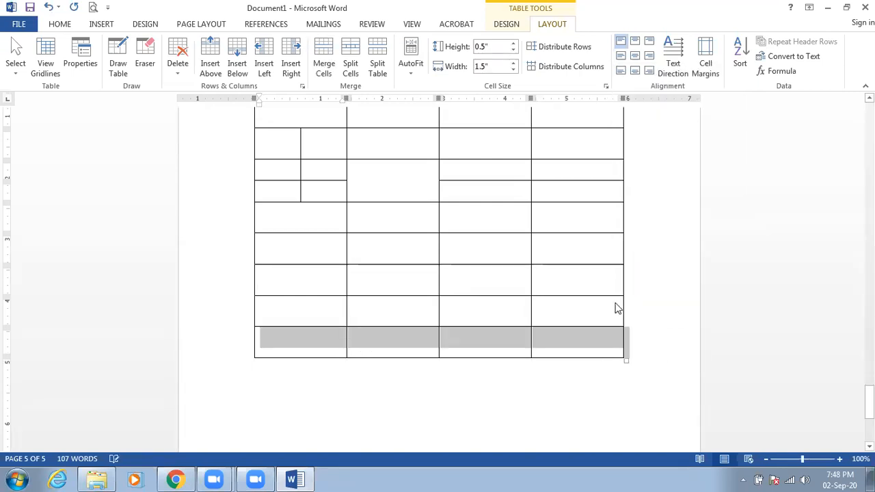
right_click(650, 238)
click(635, 229)
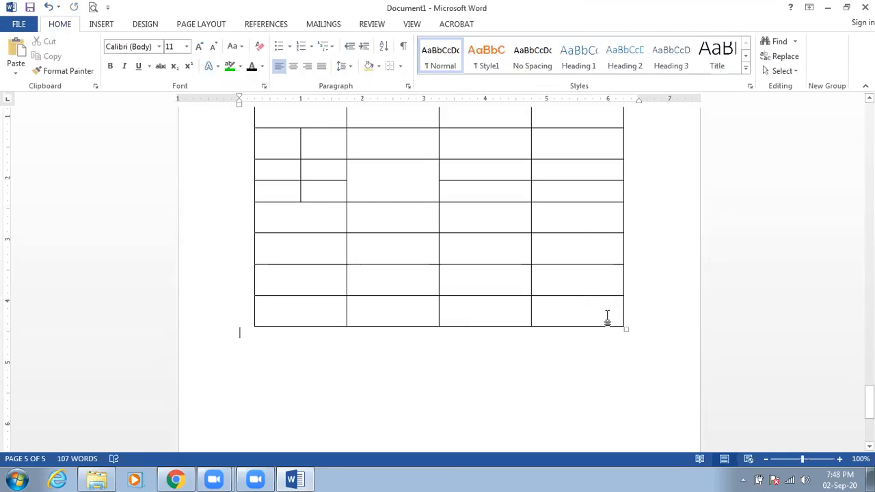
click(660, 315)
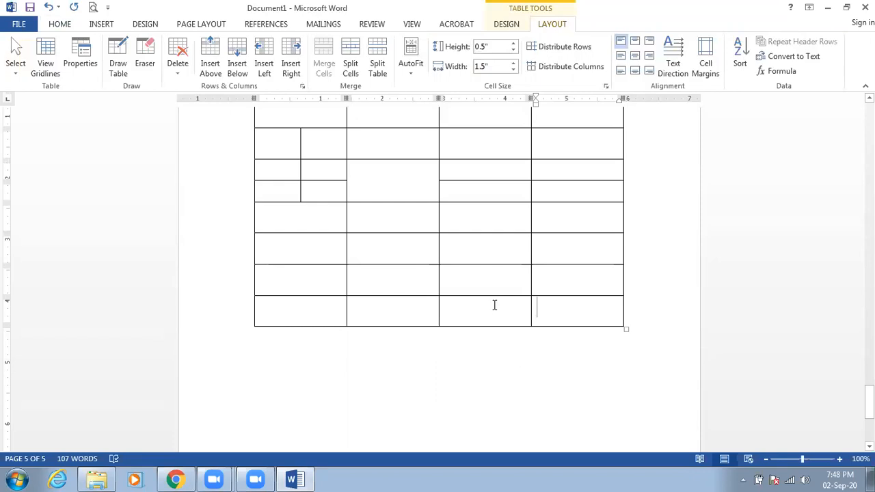
Step: Start a numbered list in the 1) format with Apple and Banana in the first cell of the second-to-last row
scroll(360, 269, up, 2)
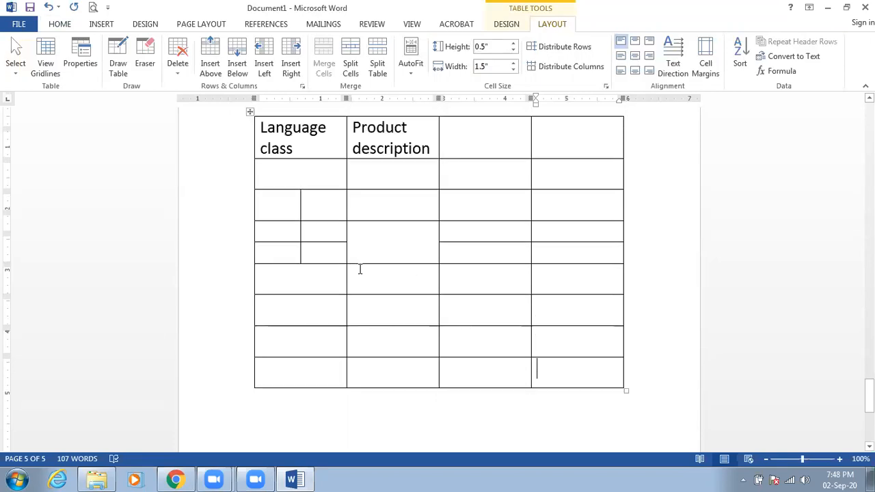
scroll(308, 329, down, 1)
click(294, 317)
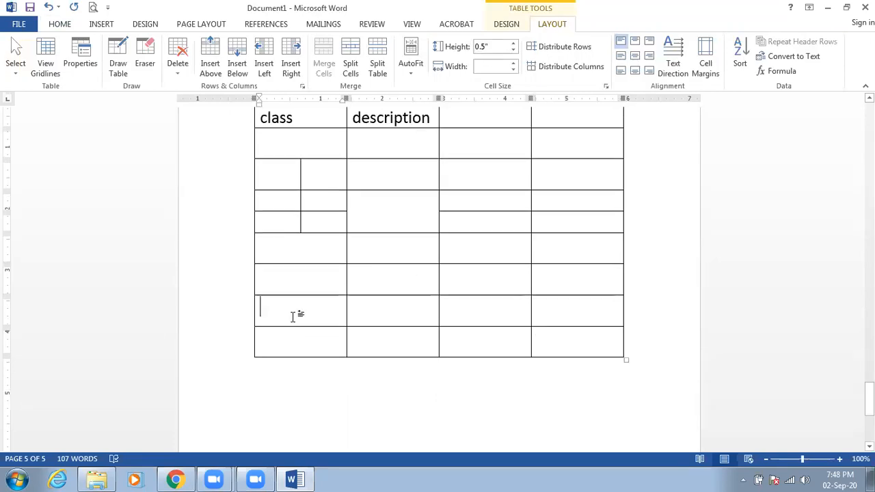
click(100, 28)
click(63, 28)
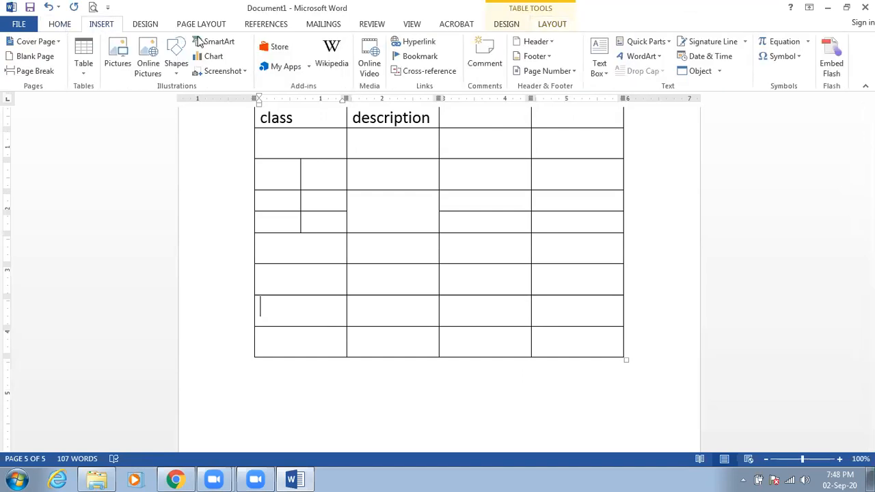
click(302, 48)
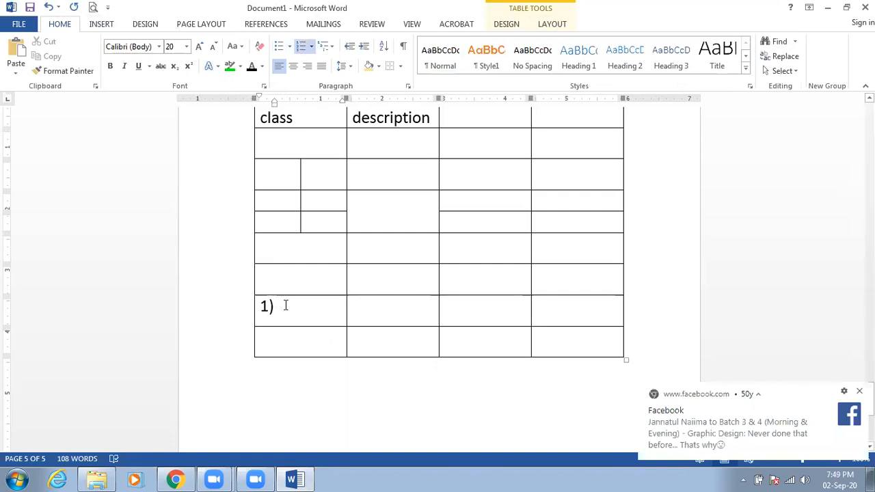
text(apple)
key(Return)
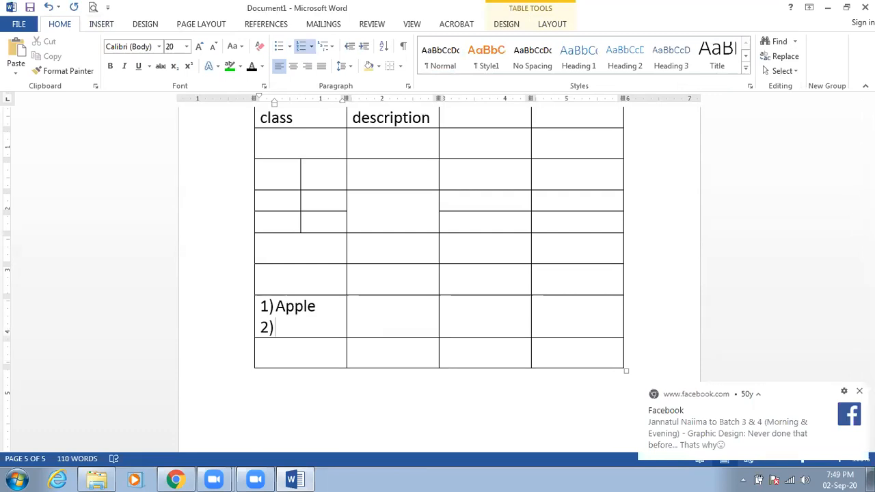
text(banana)
key(Return)
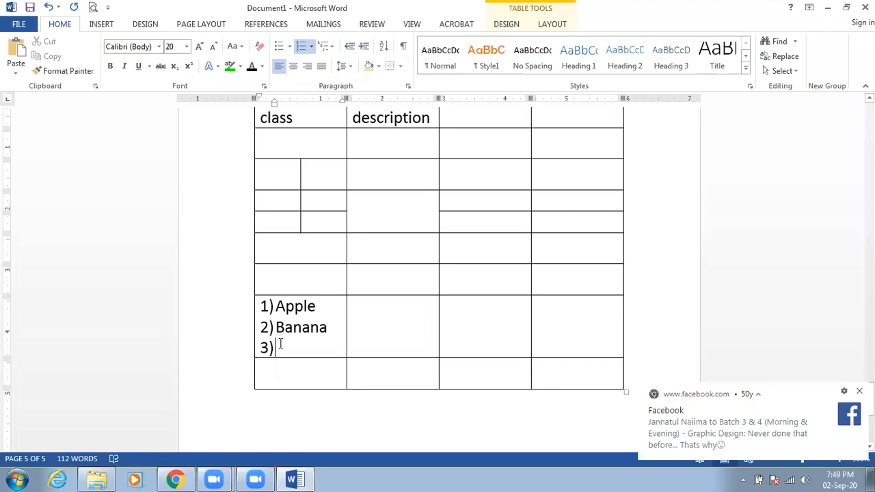
Step: Merge all four cells of the row that holds the numbered list into one cell
drag(276, 343, 558, 330)
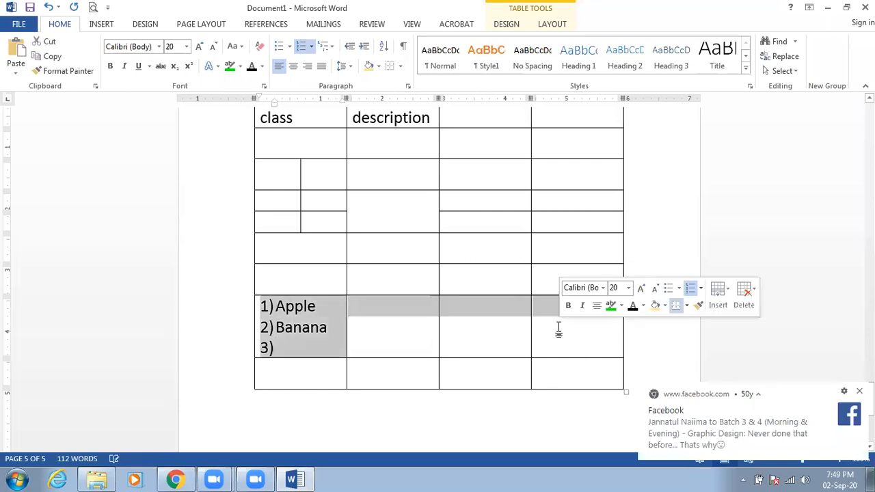
right_click(558, 327)
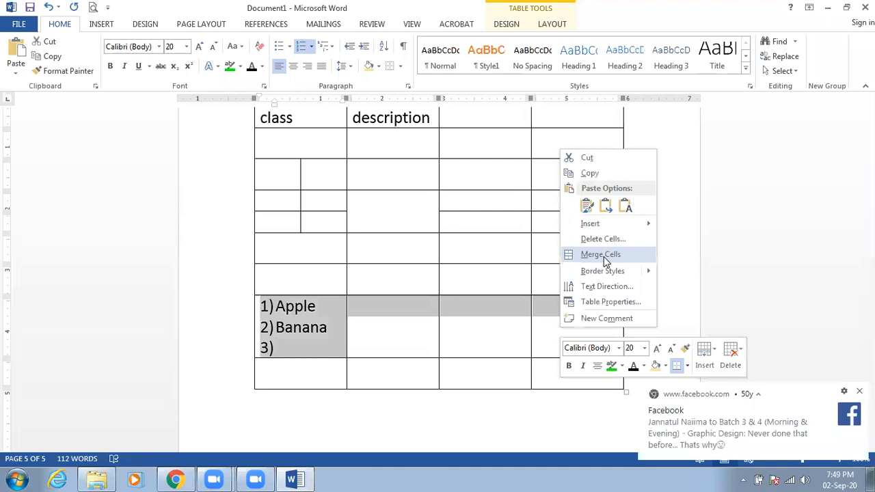
key(Return)
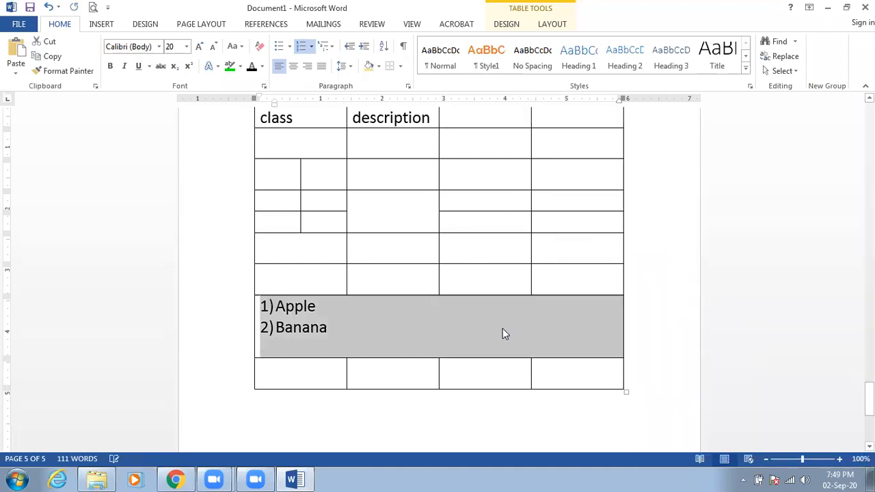
click(502, 328)
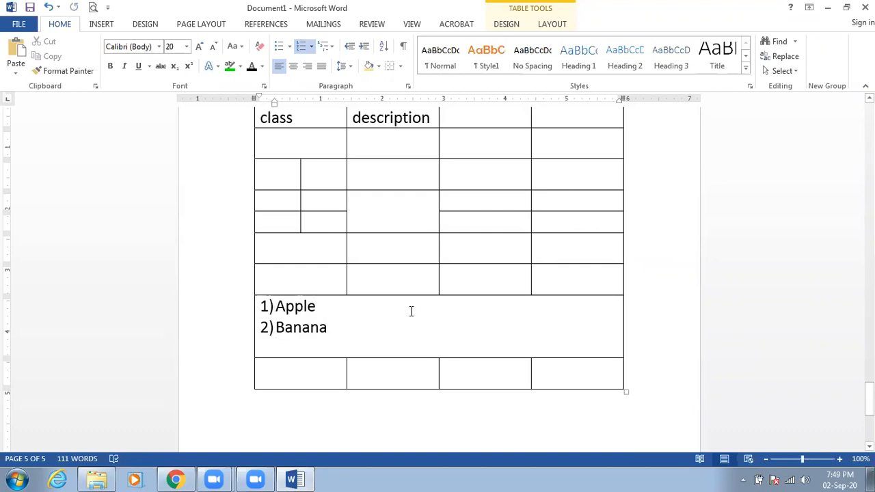
Step: Continue the numbered list in the merged cell after Banana with Mango and Guava
double_click(289, 306)
shift+click(570, 331)
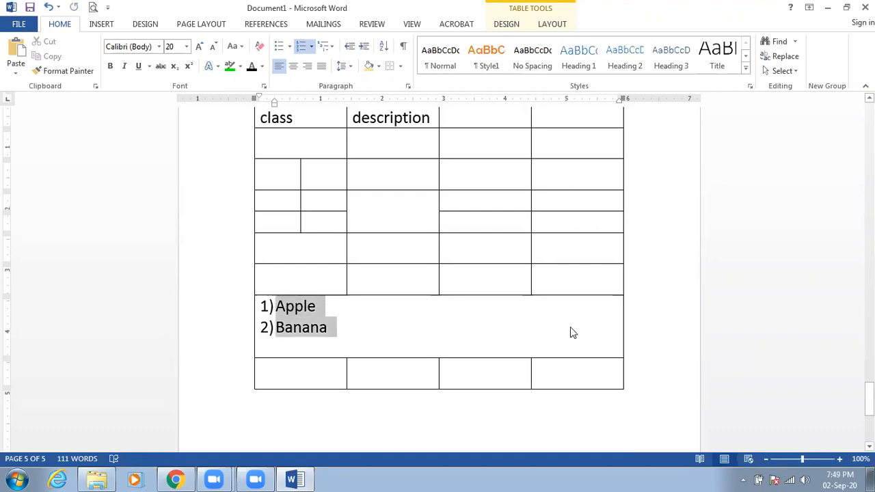
click(502, 330)
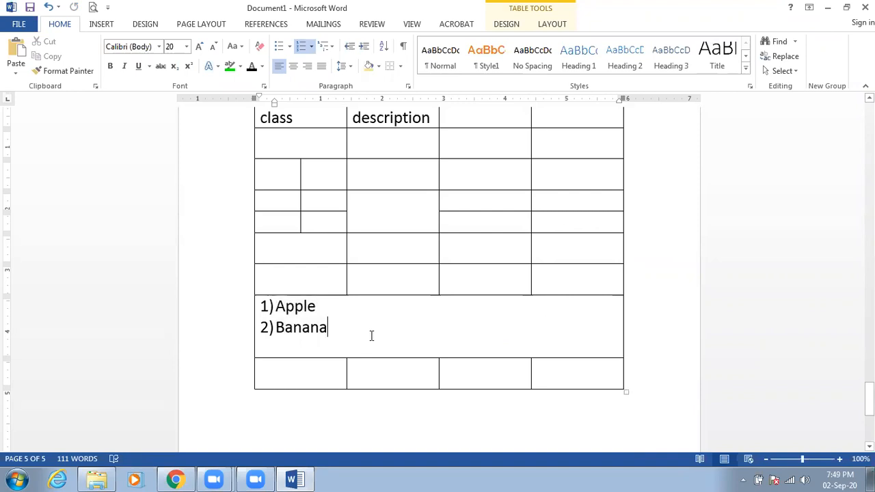
key(Return)
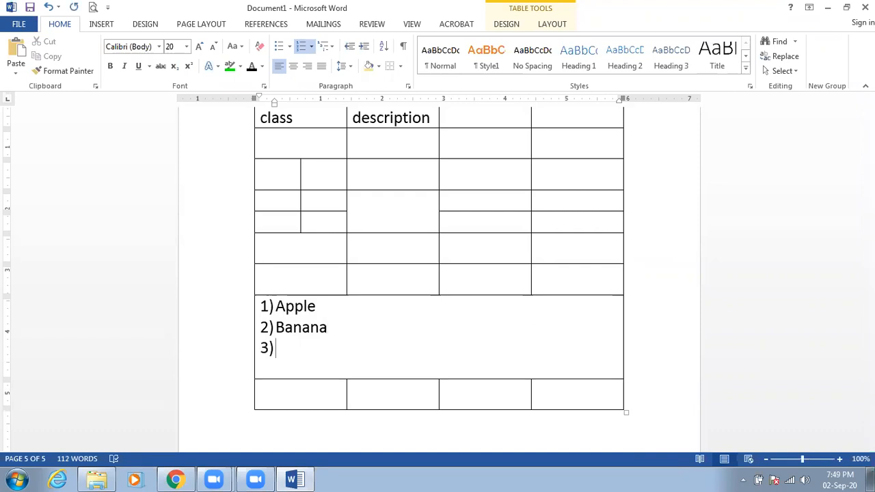
text(manago)
key(Return)
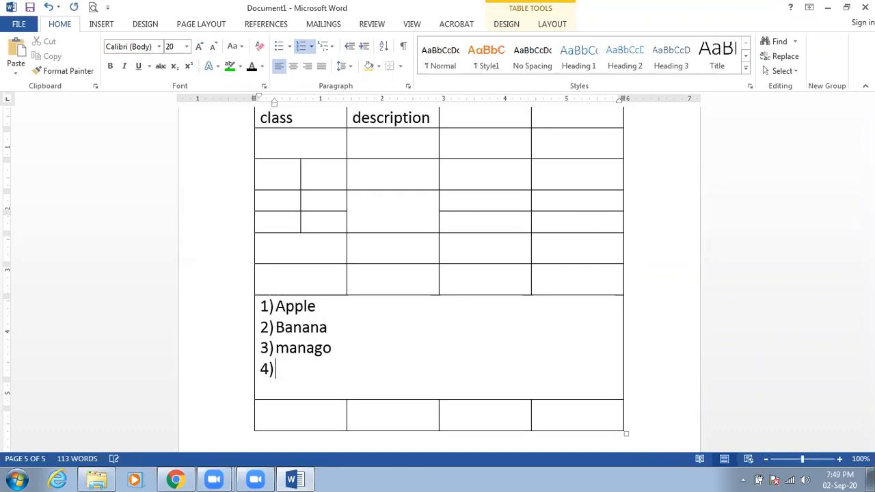
text(guava)
key(Return)
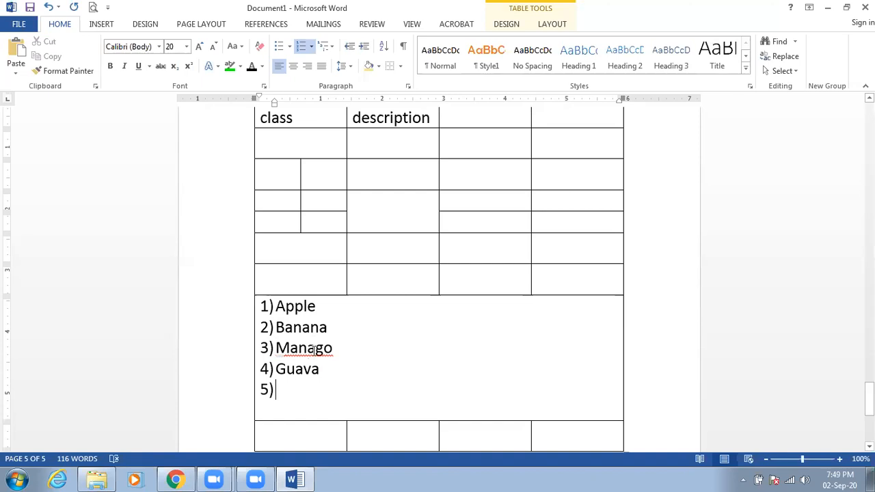
key(BackSpace)
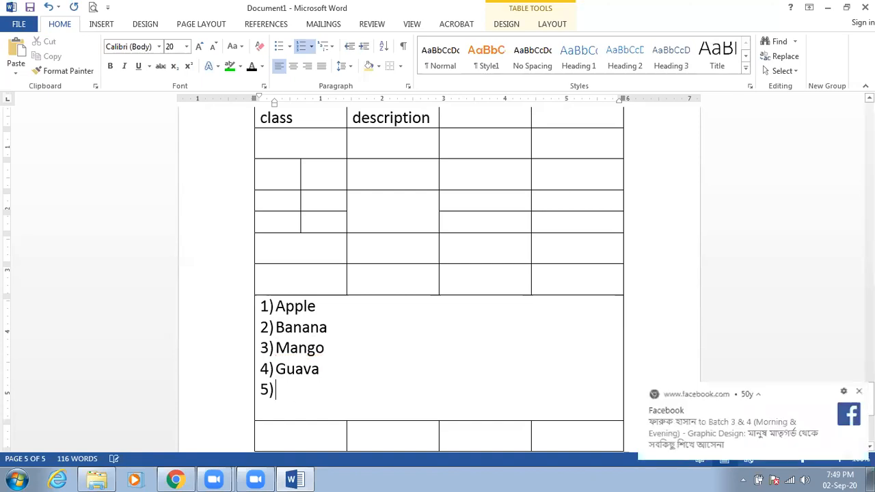
Step: Add Grapes and pineapple as the fifth and sixth items of the numbered list
text(Graoes)
key(BackSpace)
key(BackSpace)
key(BackSpace)
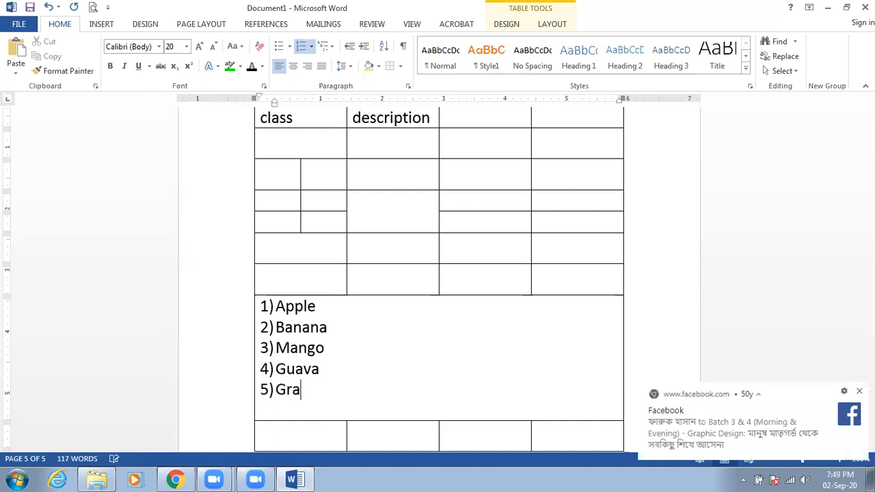
text(pes)
key(Return)
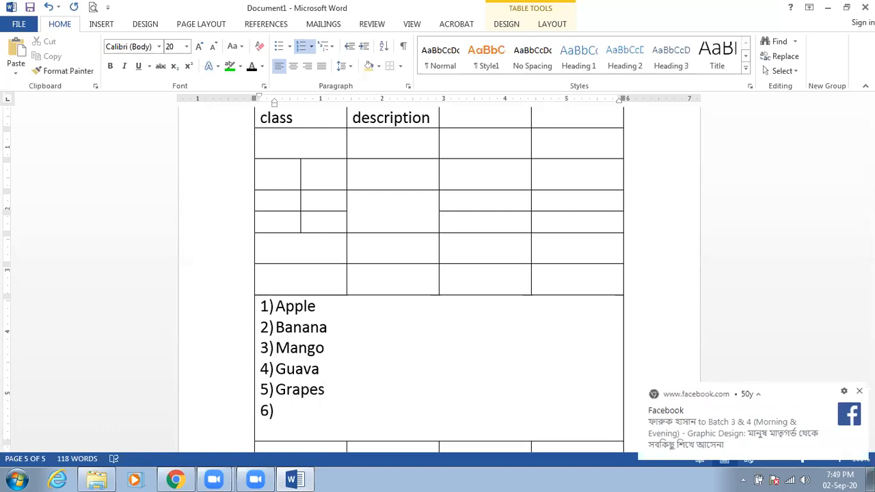
text(pineapple)
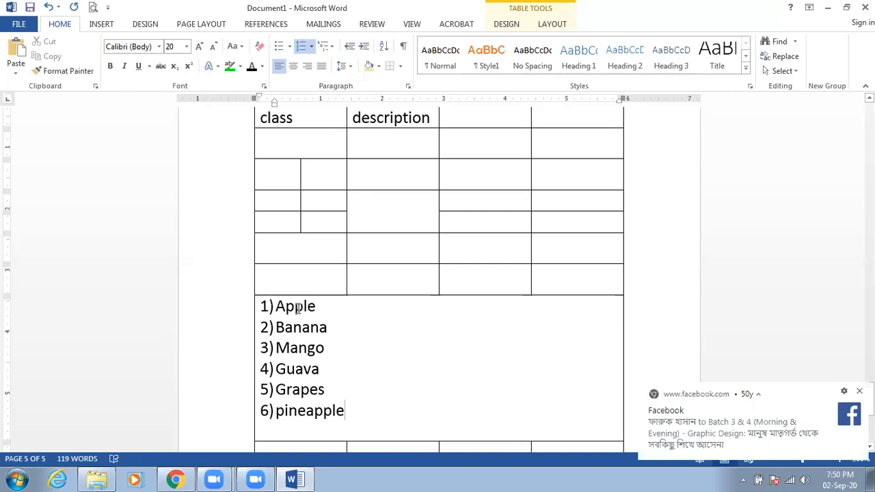
Step: Try to lay out the six-item numbered list in two text columns, and undo the change
drag(298, 309, 350, 412)
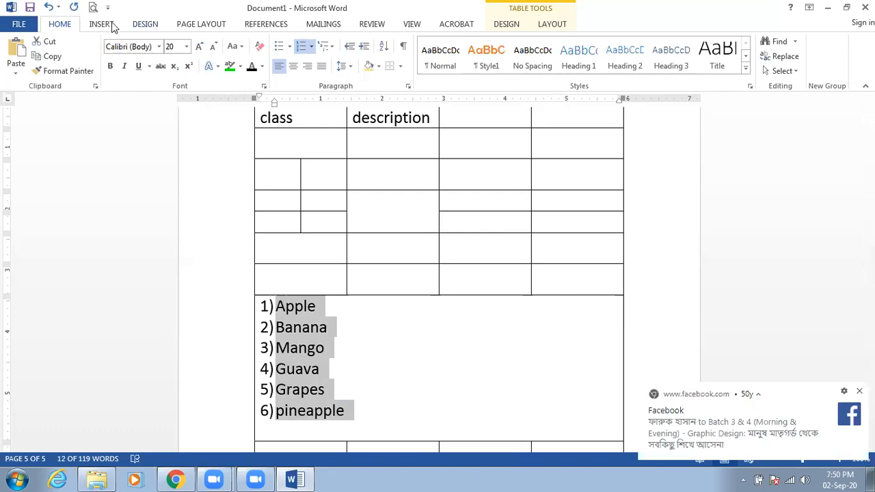
click(193, 29)
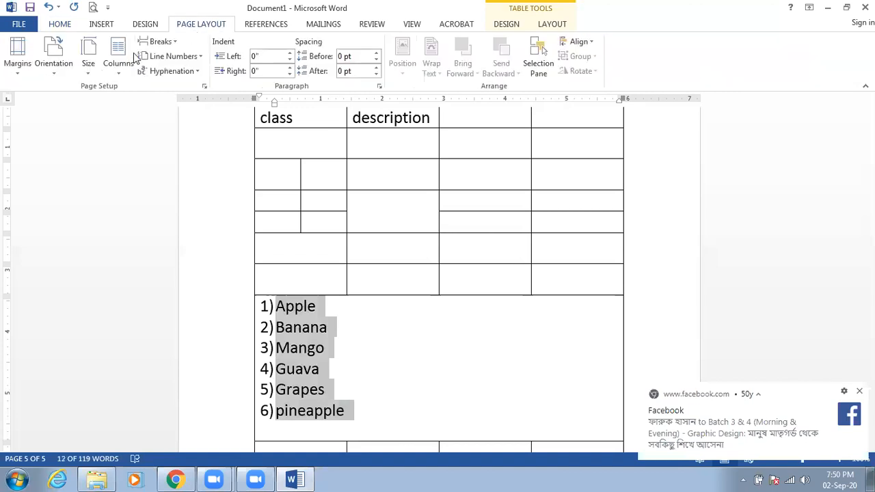
click(120, 65)
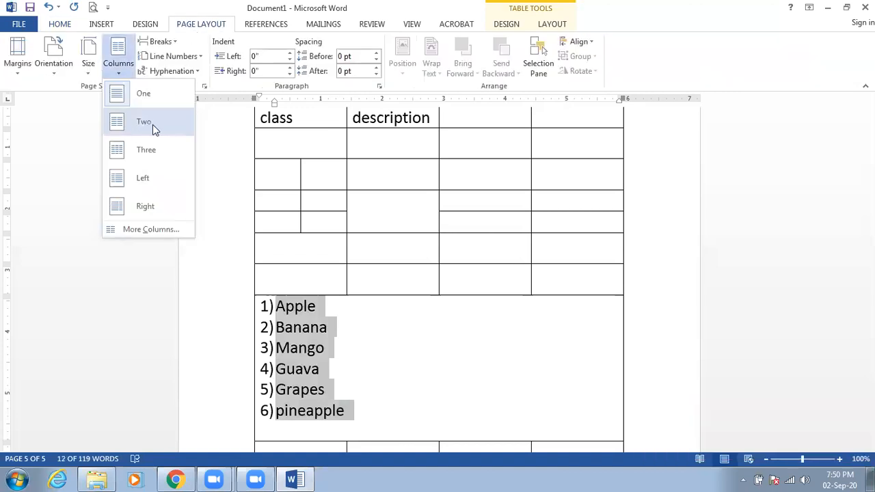
click(152, 125)
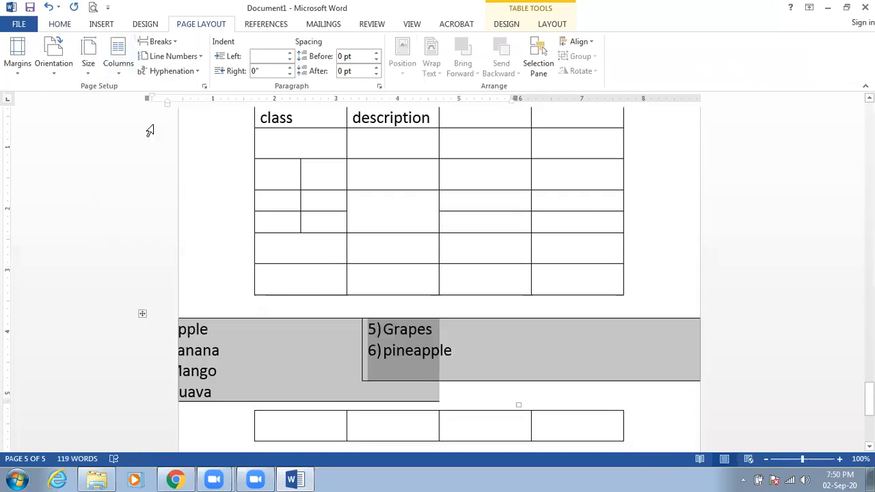
key(ctrl+z)
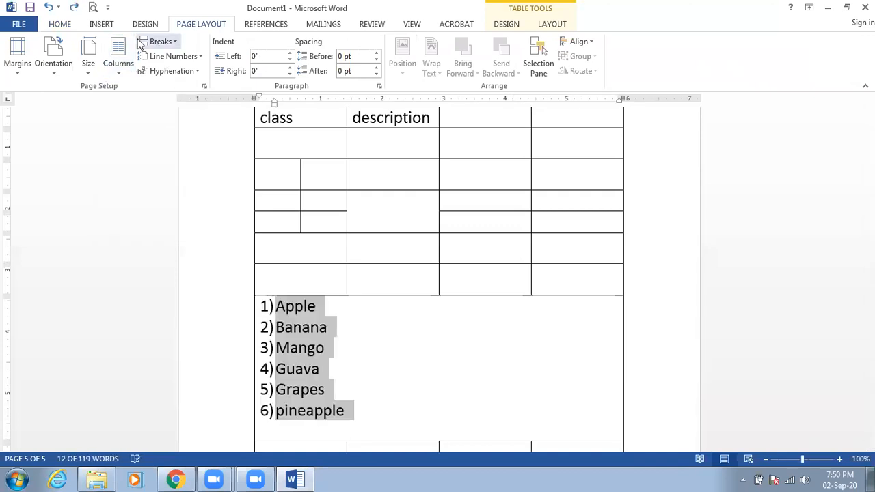
click(95, 26)
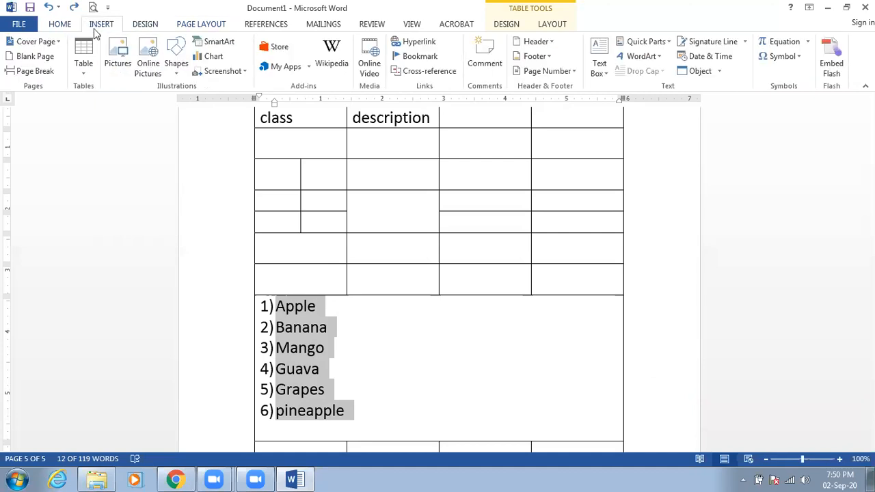
click(61, 25)
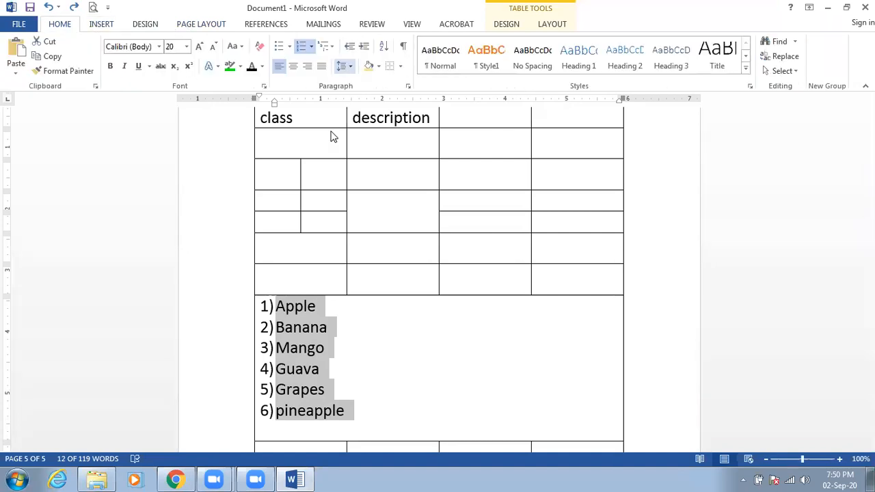
scroll(344, 312, down, 3)
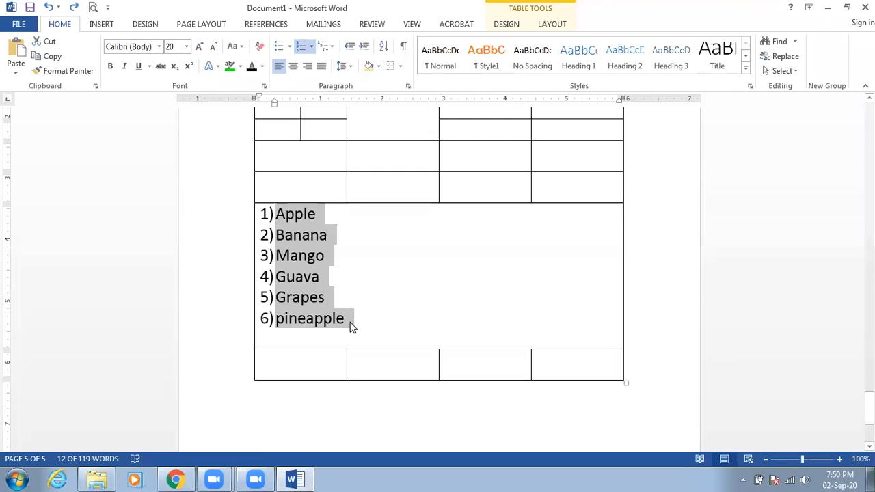
click(363, 346)
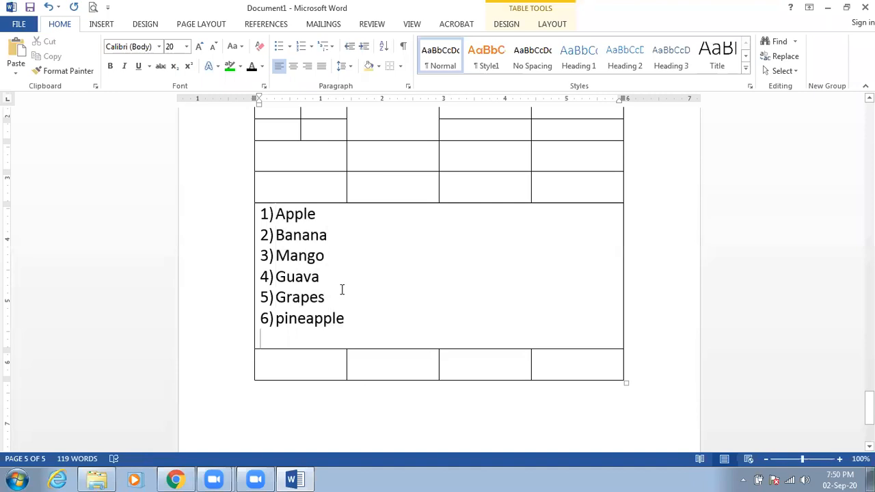
shift+click(279, 227)
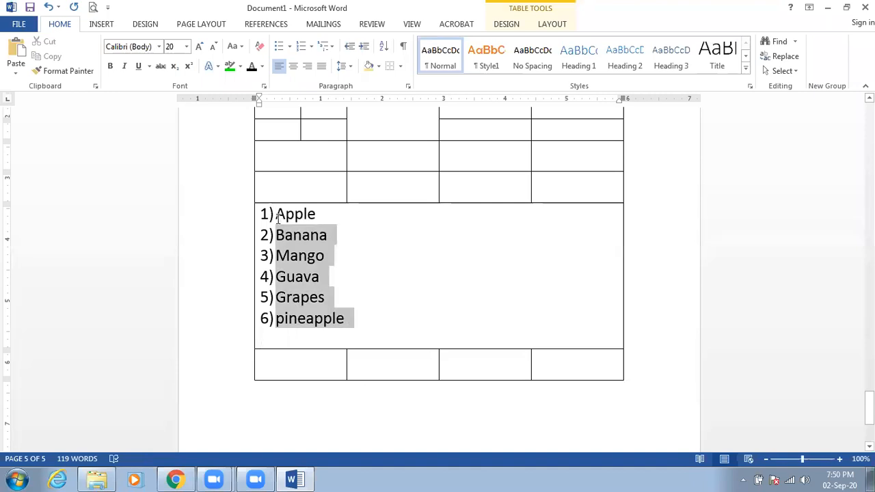
shift+click(278, 217)
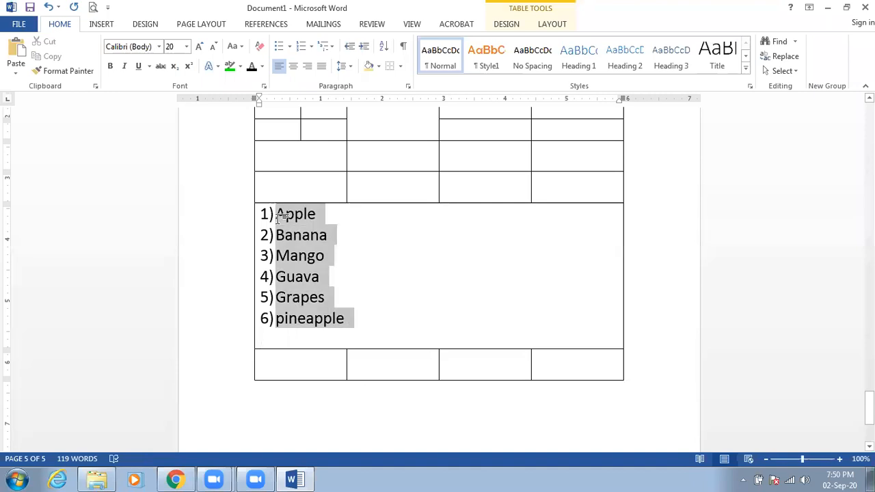
Step: Split the merged cell that holds the numbered list into 2 columns and 1 row
click(349, 318)
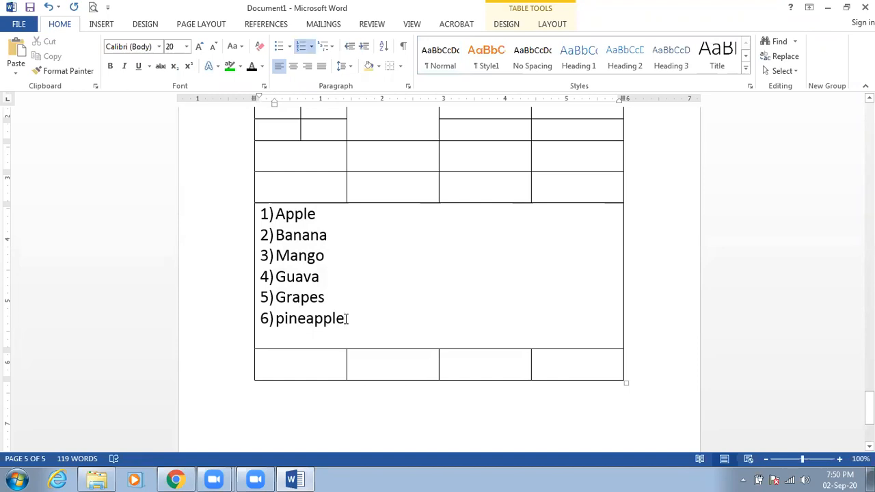
right_click(346, 319)
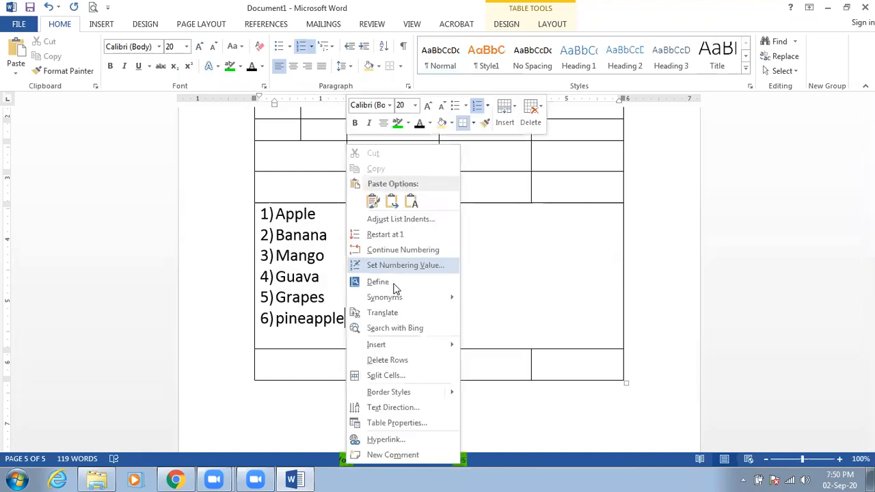
click(394, 376)
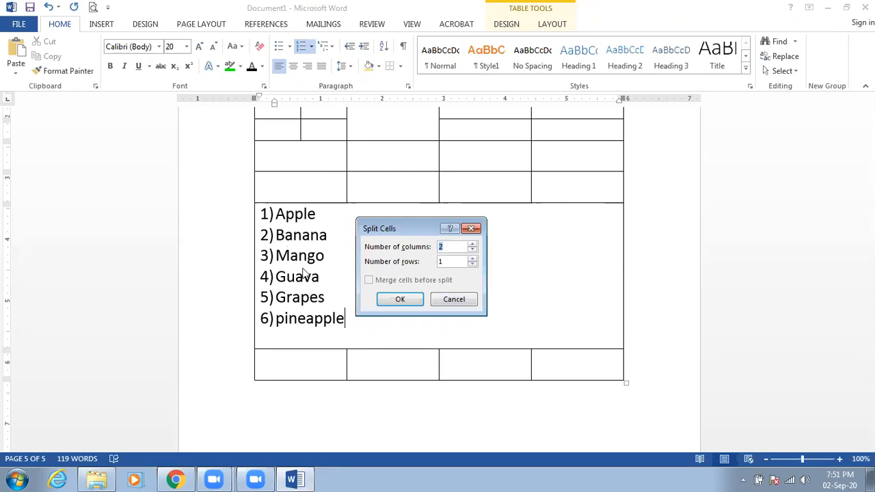
click(385, 300)
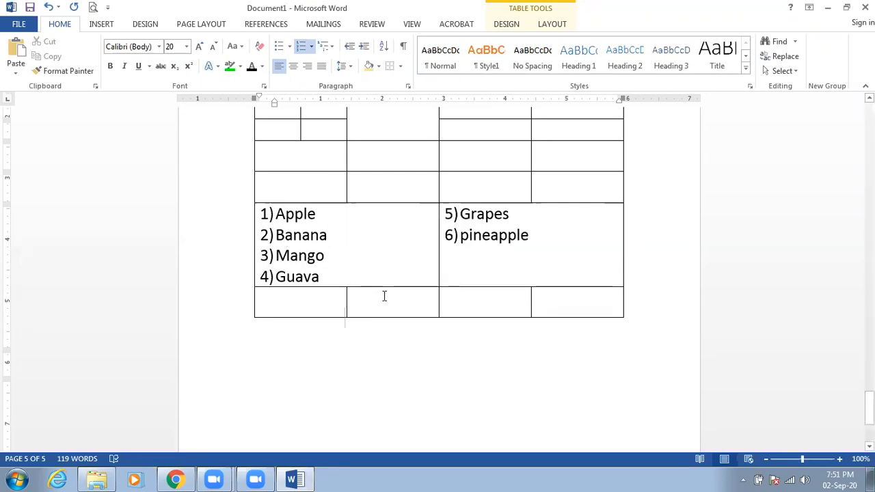
Step: Add Avacado as the seventh item of the numbered list, after pineapple in the second cell
click(457, 278)
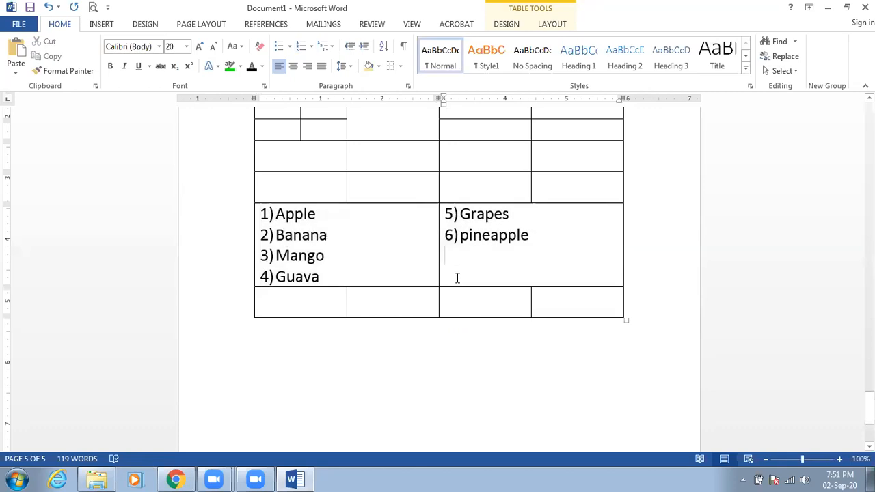
click(530, 235)
key(Return)
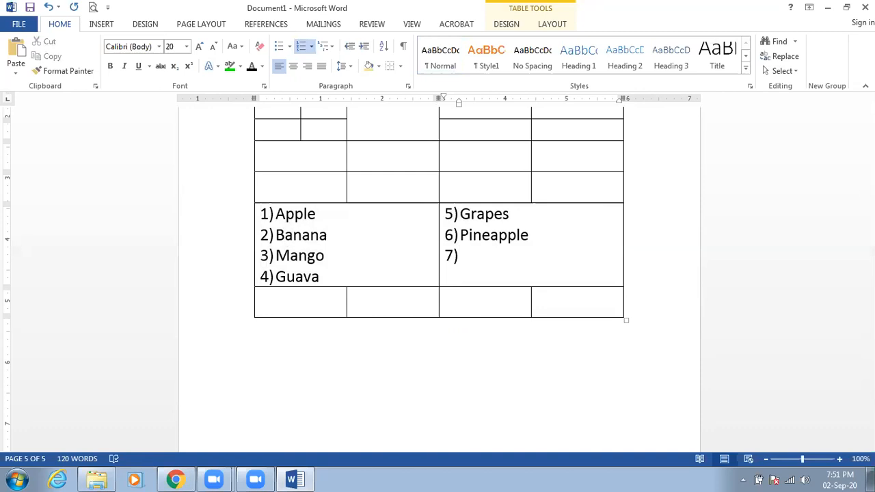
text(Ava)
text(cafo)
key(BackSpace)
key(BackSpace)
text(do)
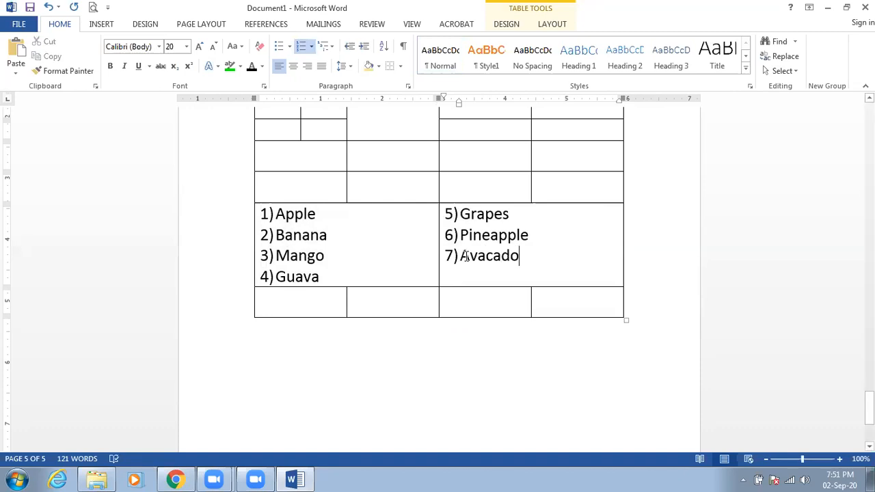
Step: Undo the Avacado entry and the split of the list cell
click(466, 256)
key(ctrl+z)
key(ctrl+z)
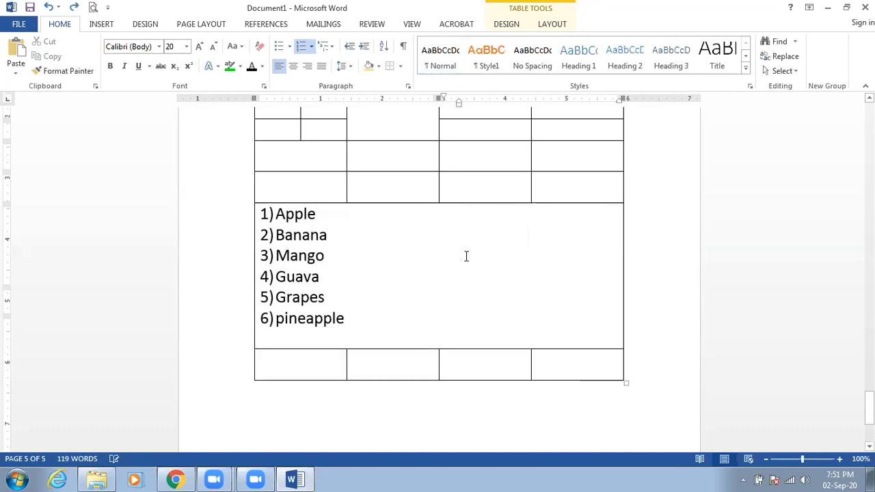
Step: Split the list cell once more into 2 columns and 1 row, and place the cursor below pineapple
right_click(361, 313)
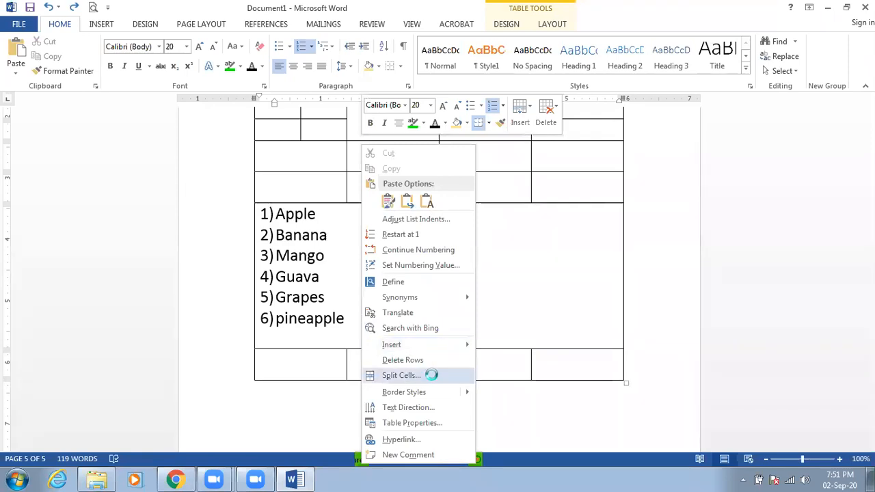
key(Return)
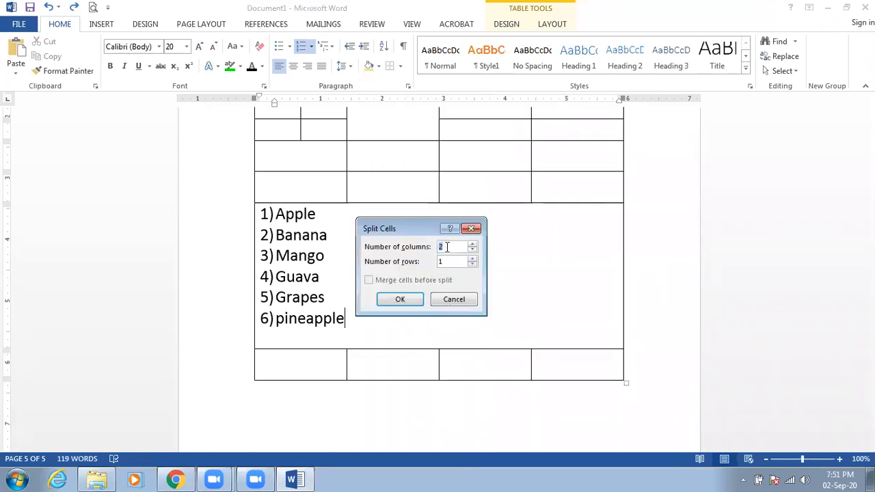
click(400, 299)
click(467, 276)
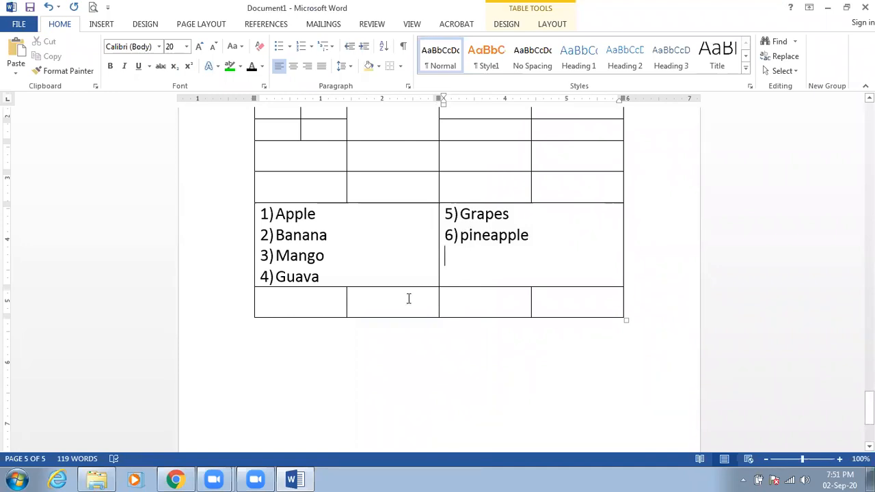
Step: Select the entire table and delete it from the document
scroll(412, 242, up, 3)
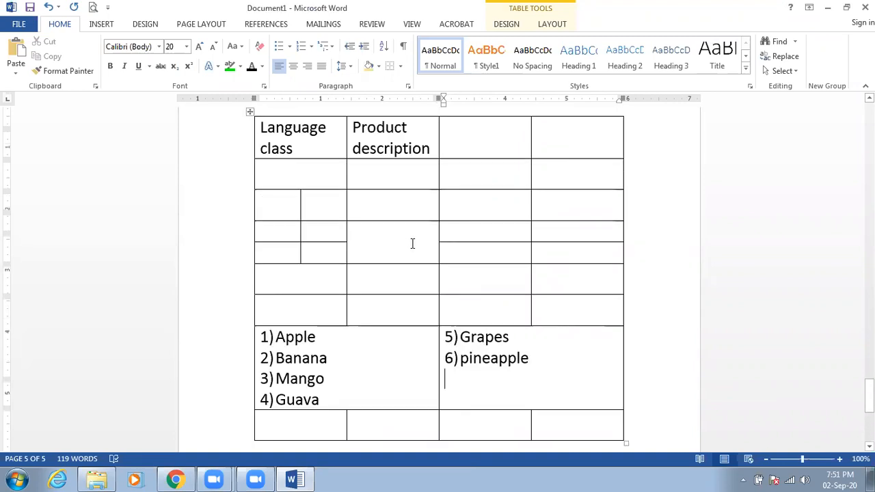
scroll(412, 243, down, 2)
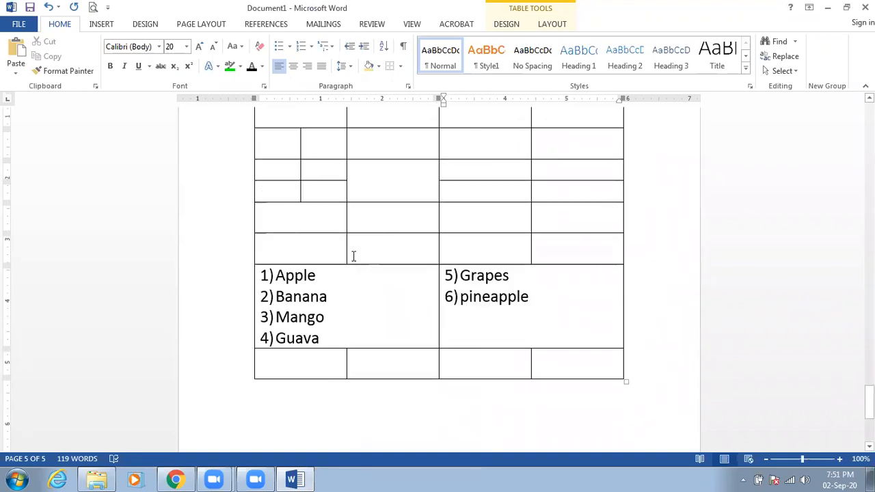
scroll(353, 255, up, 4)
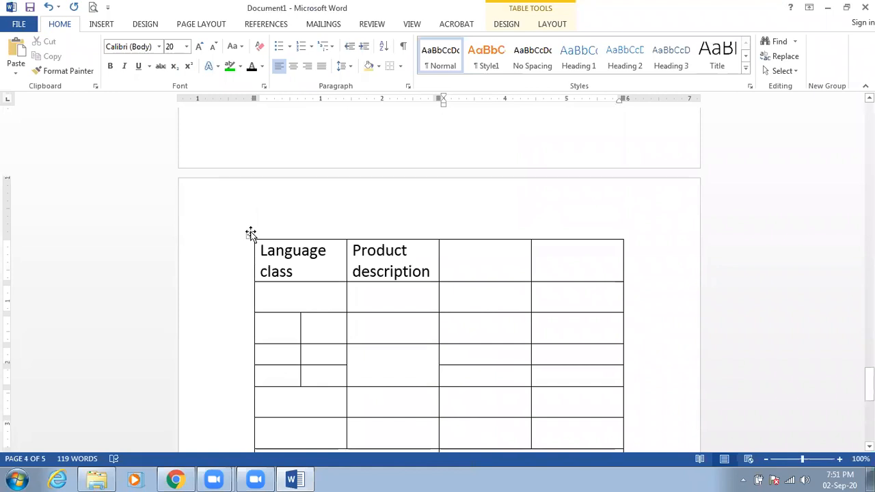
click(251, 234)
key(BackSpace)
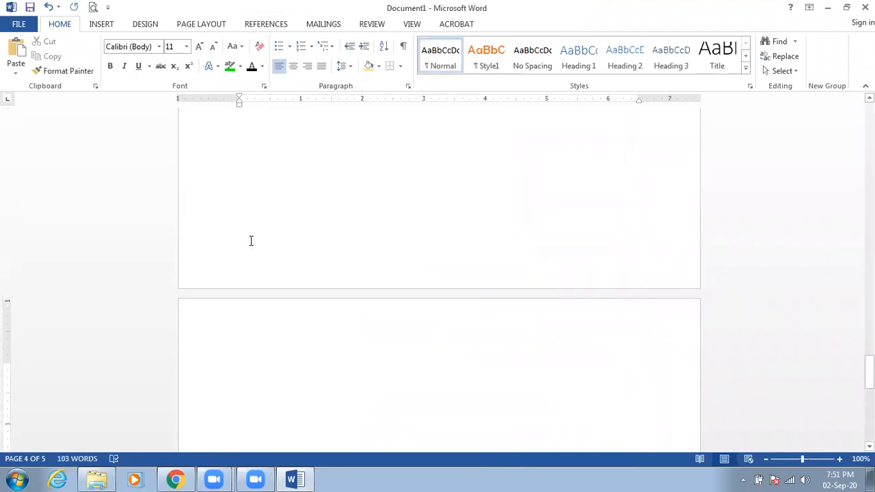
Step: Draw a rectangle about 2.3" high and 1.8" wide near the upper-left margin of the blank fifth page
scroll(250, 241, up, 3)
scroll(250, 242, down, 7)
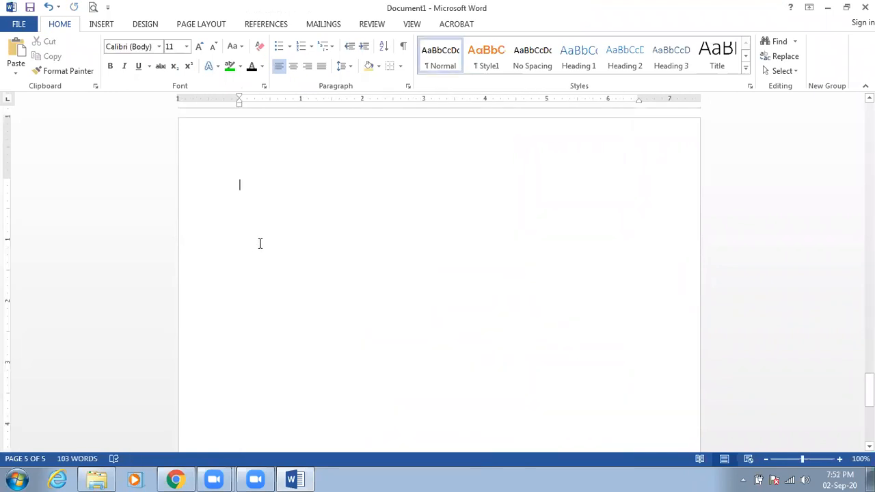
click(103, 24)
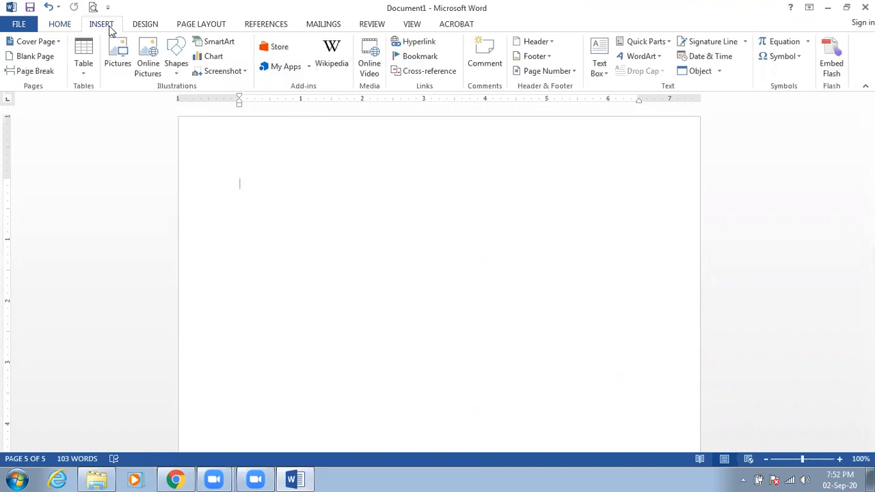
click(175, 69)
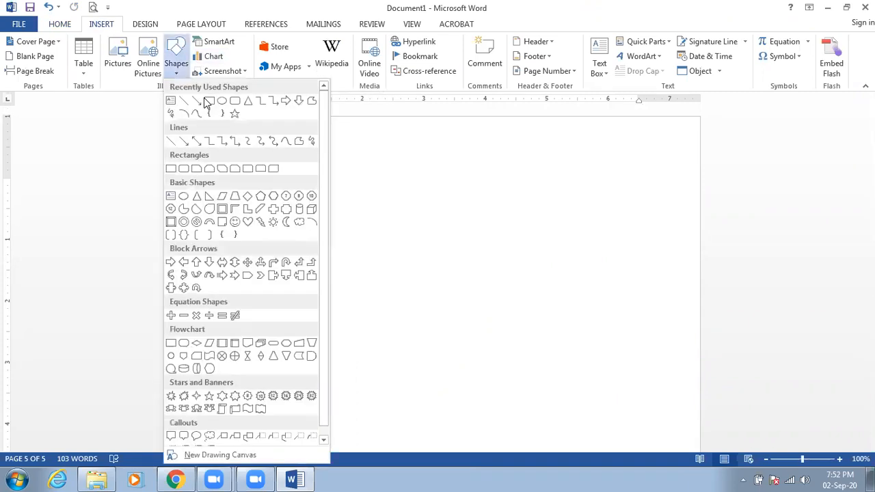
click(224, 142)
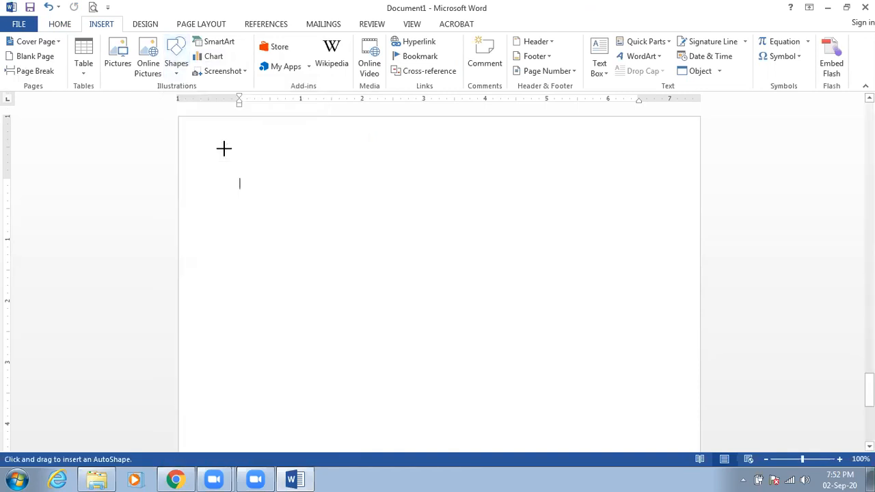
drag(236, 169, 347, 312)
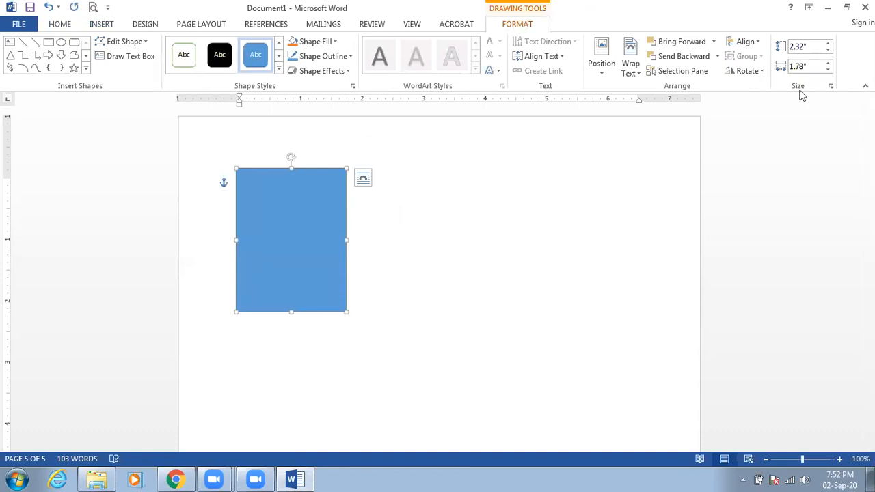
Step: Set both the height and the width of the rectangle to 2"
click(808, 48)
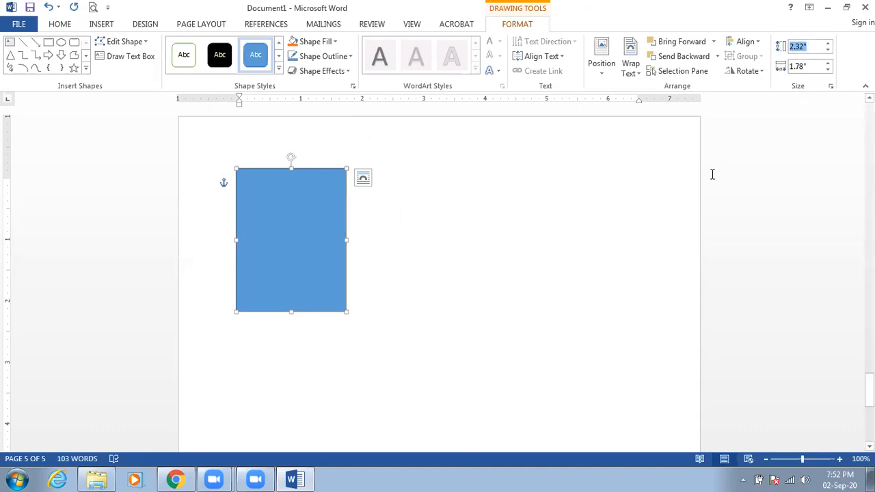
text(2)
click(814, 69)
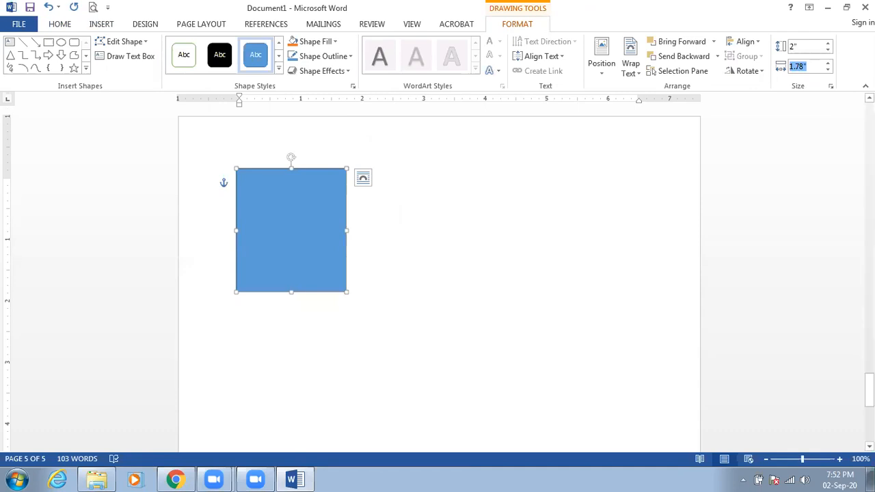
text(1)
key(BackSpace)
key(BackSpace)
text(2)
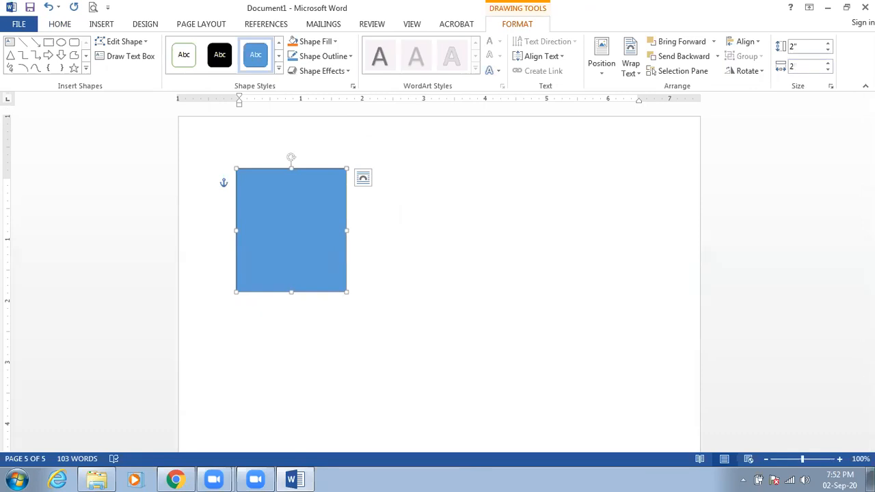
key(Return)
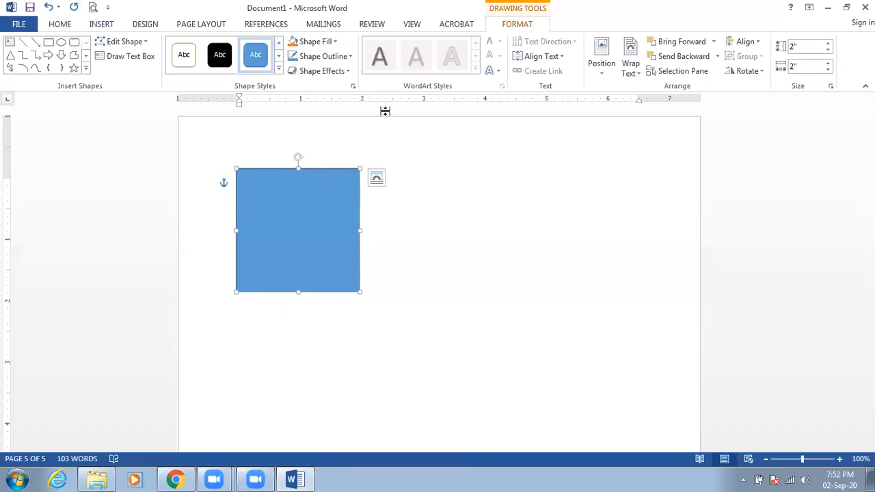
Step: Fill the square with a KFC logo picture found through a Bing image search for "kfc"
click(316, 42)
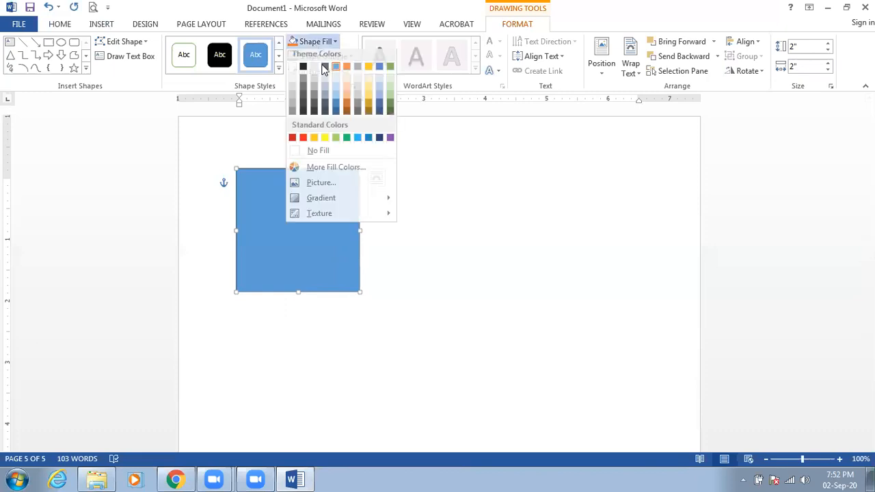
click(344, 194)
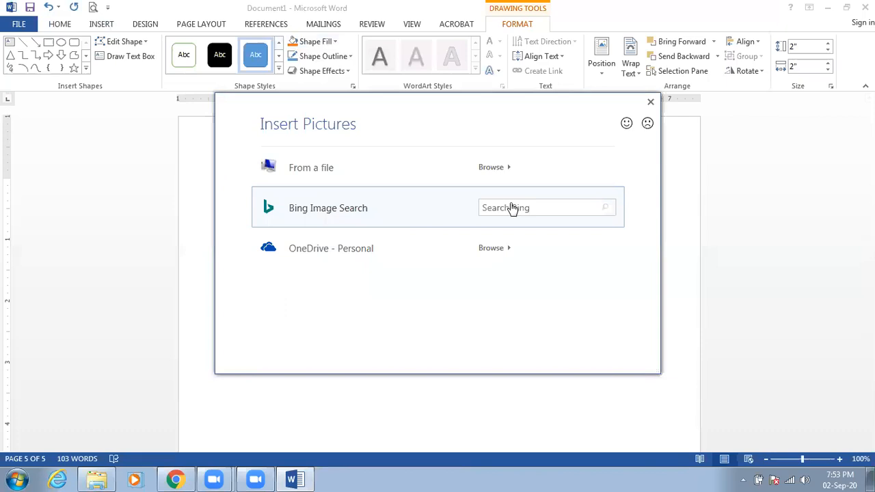
click(508, 210)
text(kfc)
key(Return)
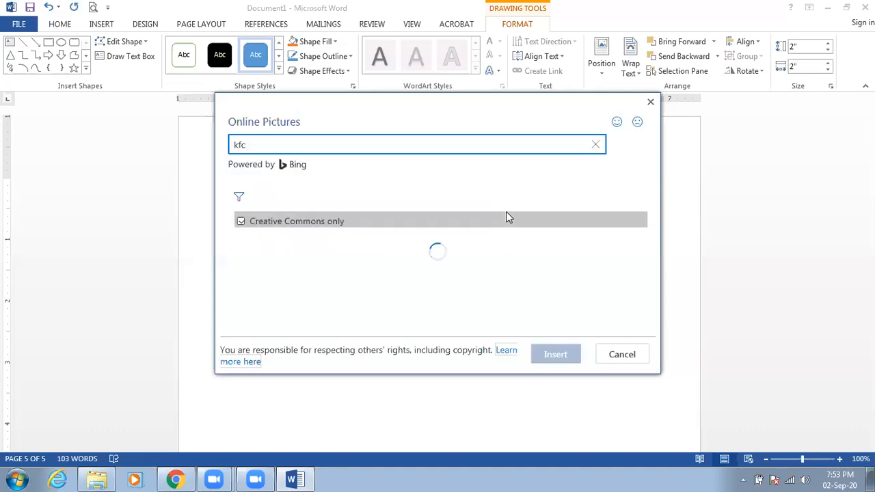
click(605, 273)
click(571, 354)
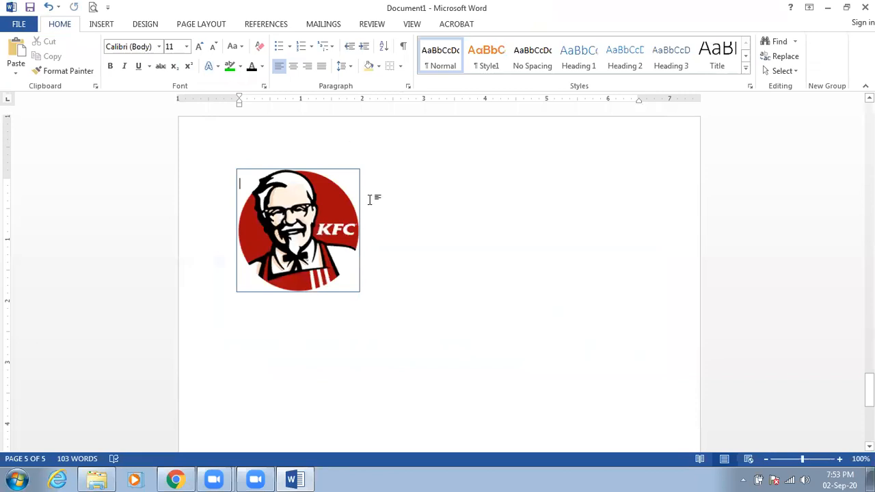
Step: Remove the outline from the square filled with the KFC logo
click(337, 197)
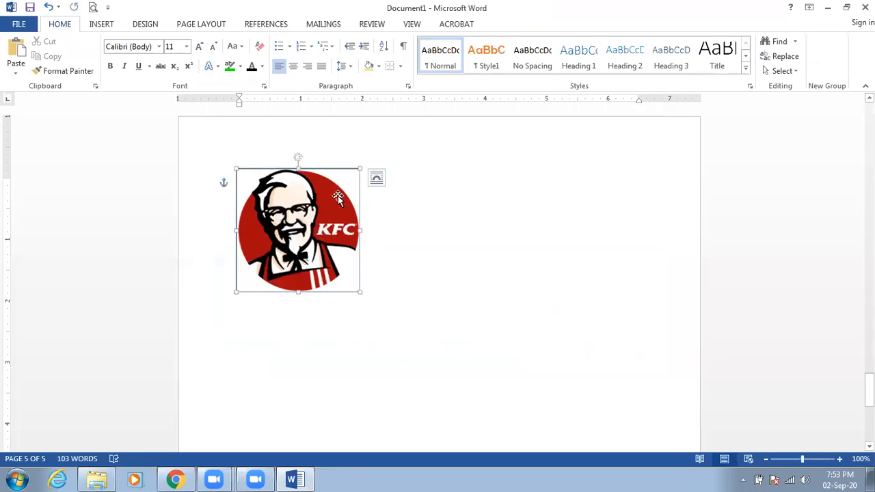
double_click(338, 196)
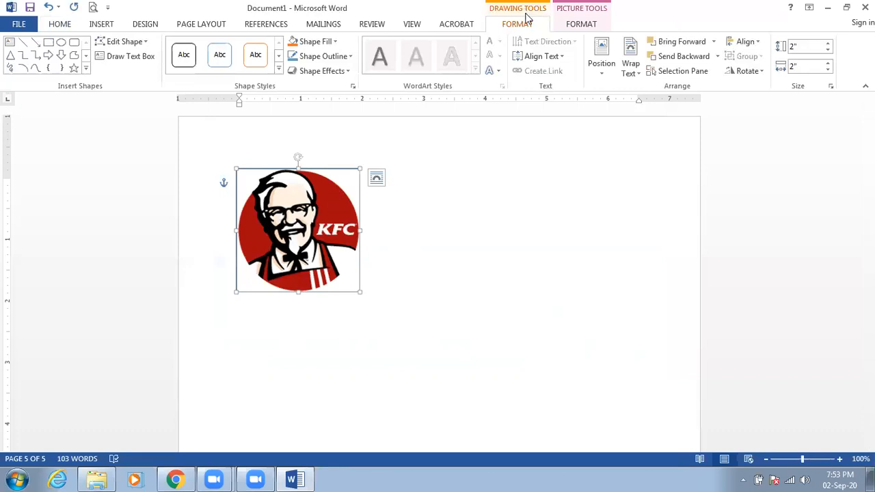
click(338, 58)
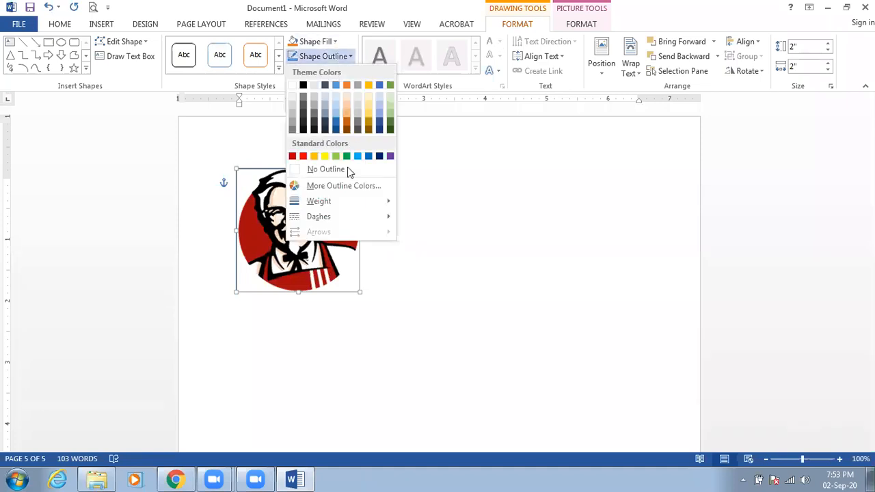
click(425, 219)
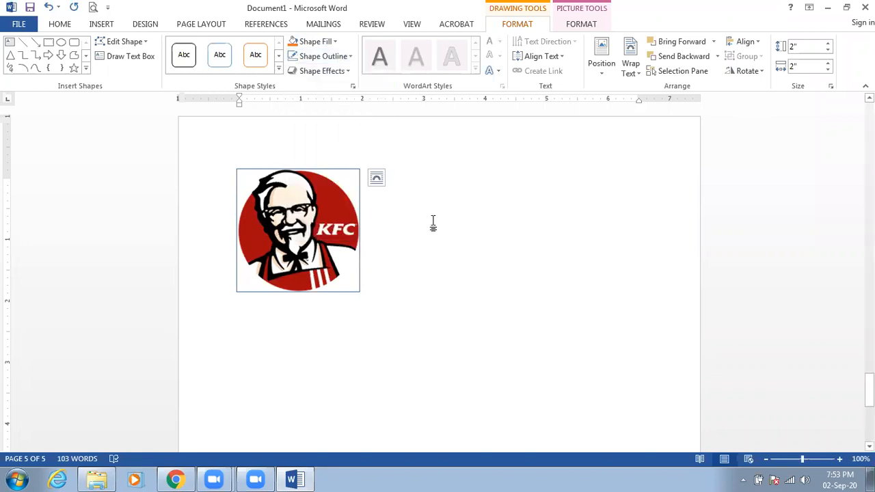
click(433, 224)
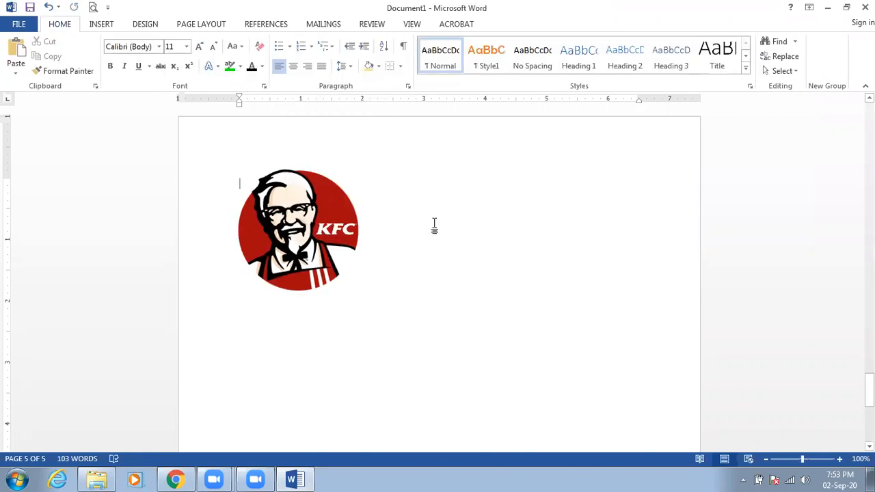
Step: Give the logo square an outline with a weight of 6 pt
double_click(339, 218)
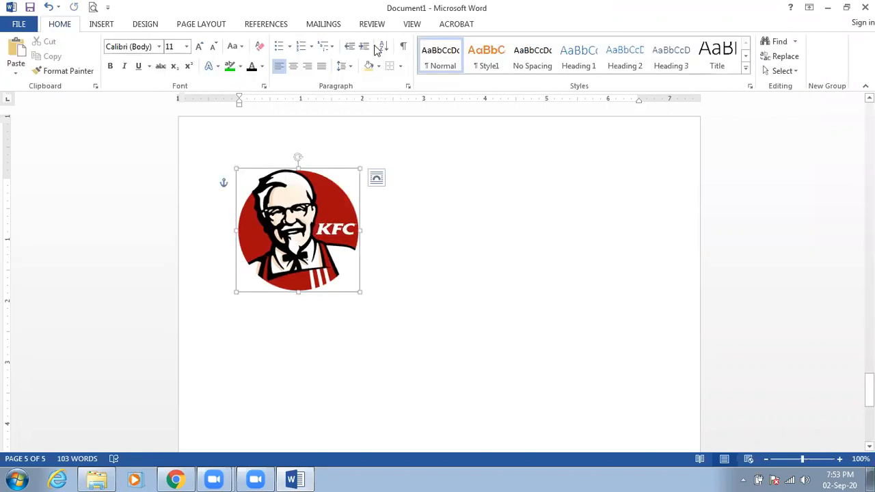
click(345, 57)
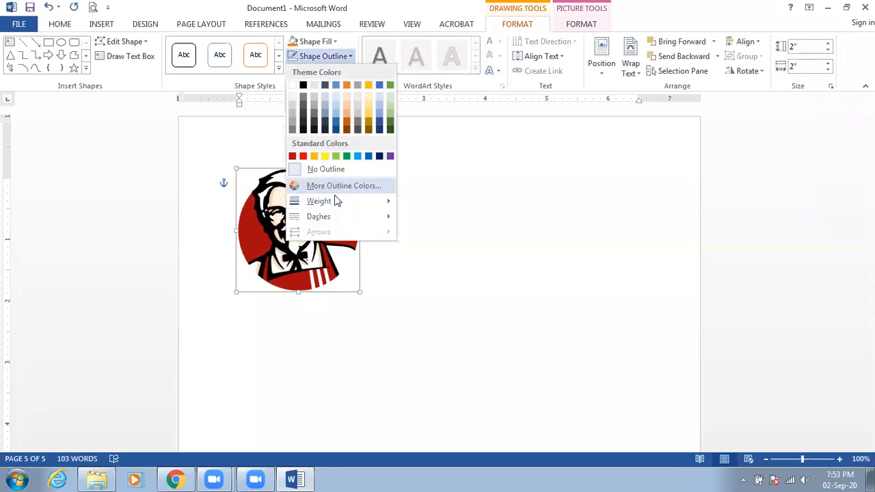
mouse_move(337, 200)
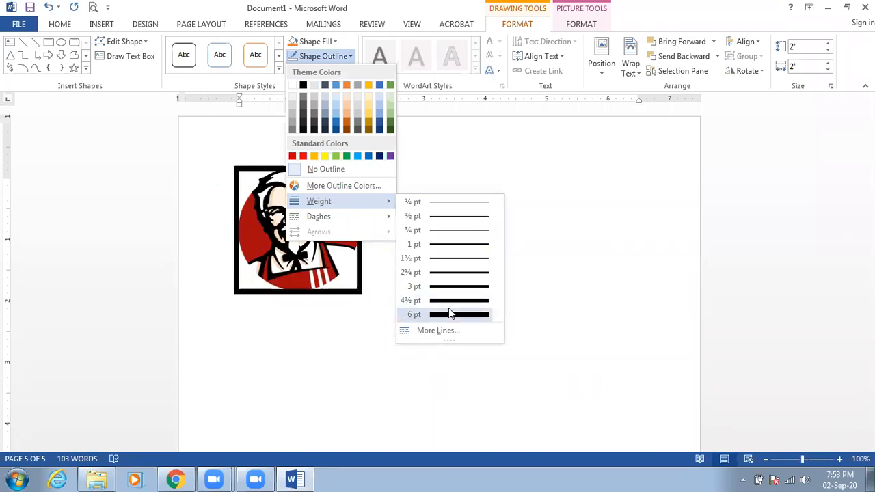
click(451, 313)
click(445, 311)
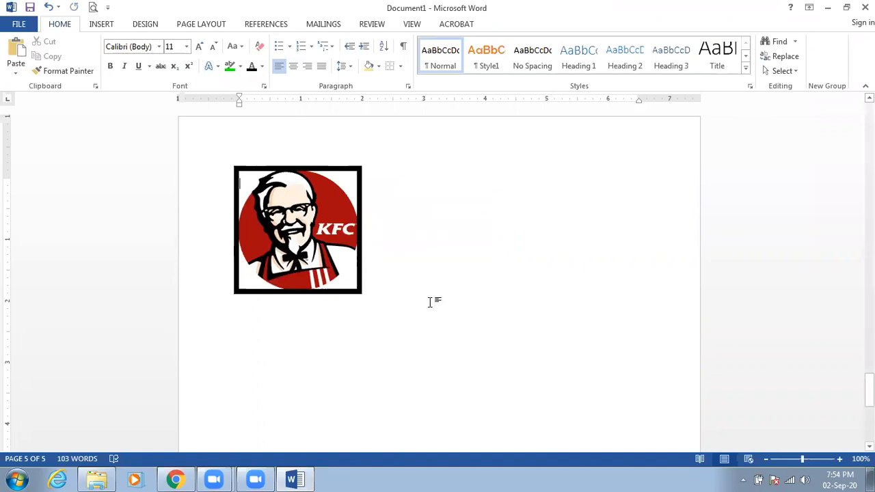
Step: Change the logo square's outline from solid to a dotted dash style
click(342, 181)
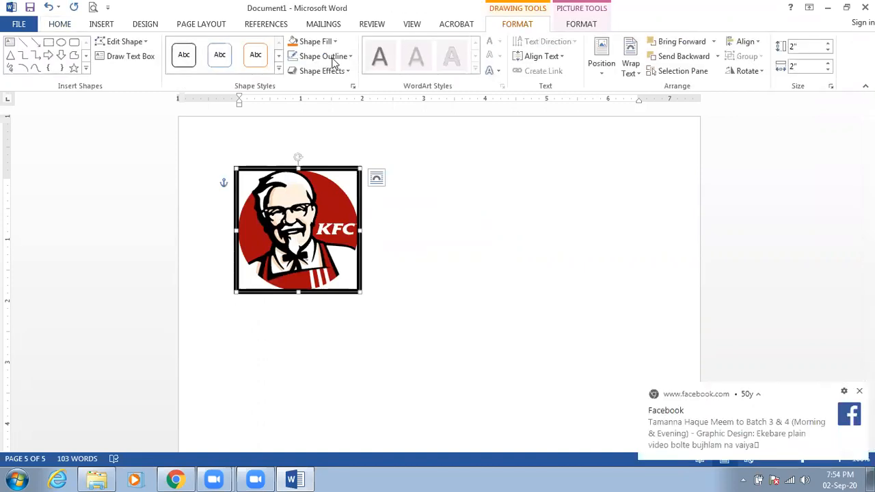
click(334, 57)
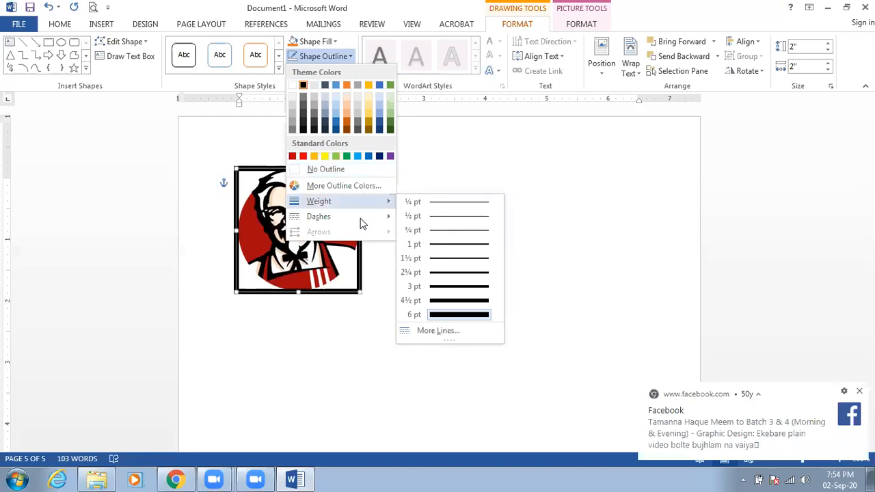
mouse_move(362, 224)
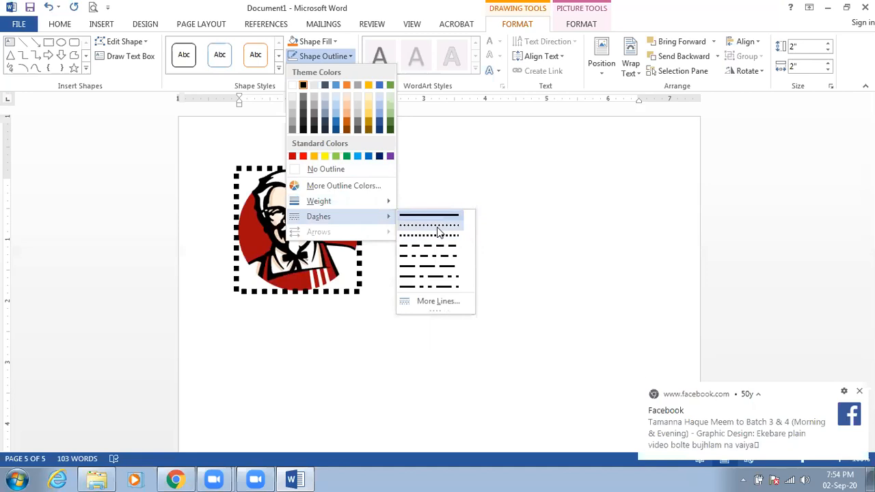
click(437, 231)
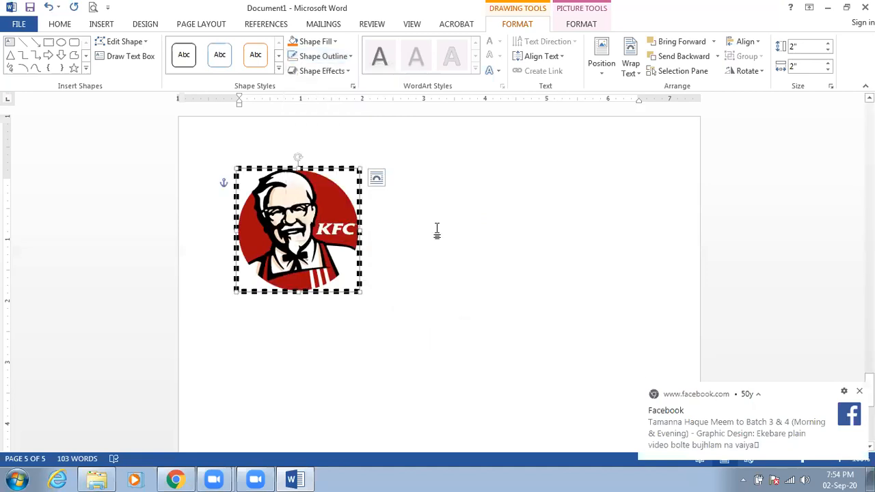
click(436, 232)
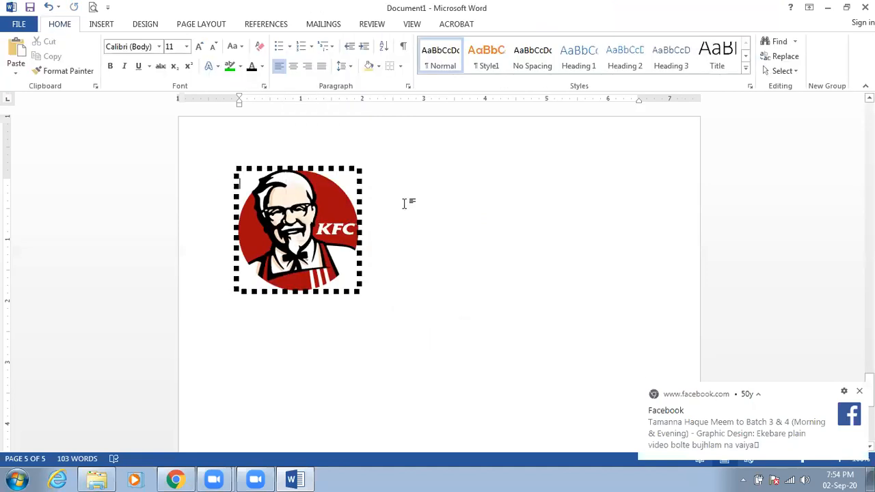
Step: Try a tilted 3-D preset shape effect on the logo square
click(360, 187)
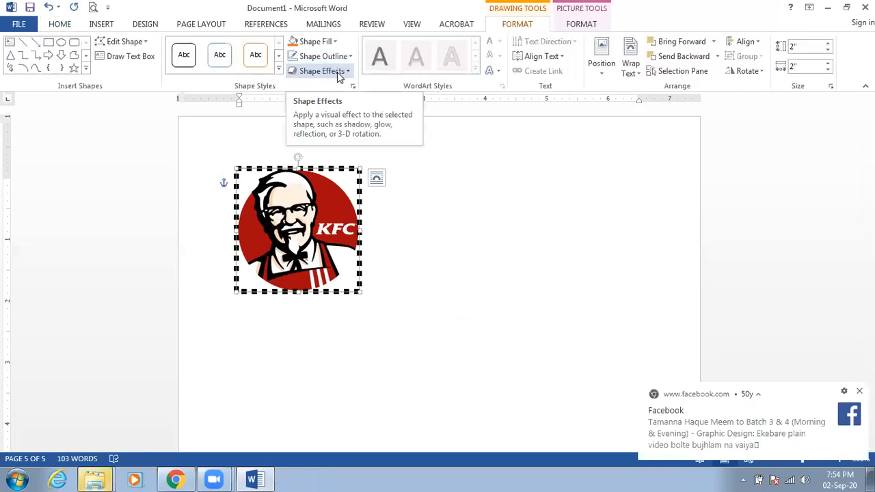
click(337, 72)
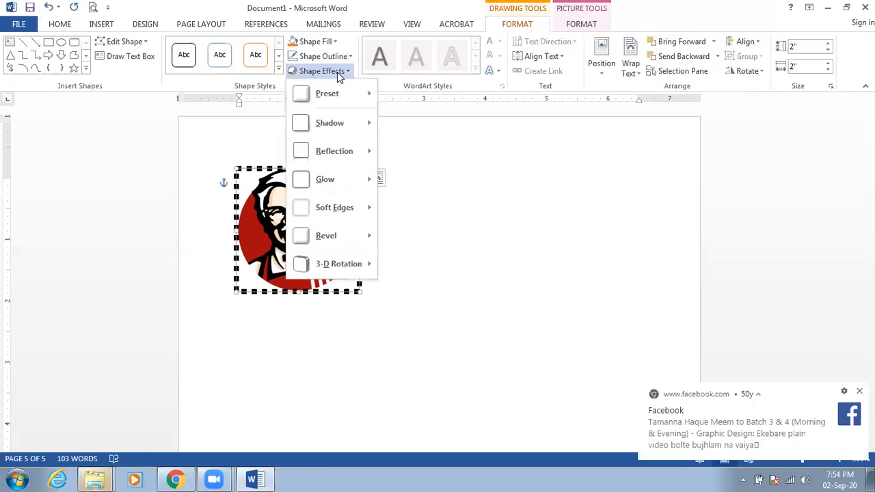
mouse_move(347, 96)
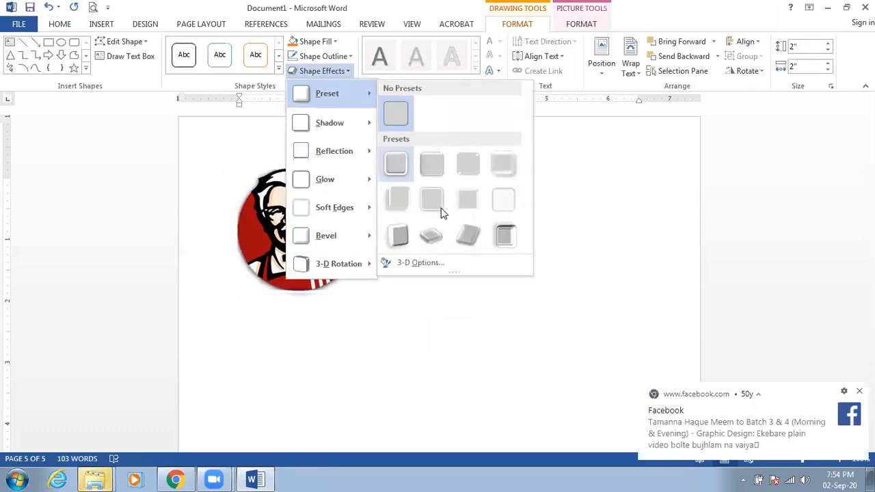
click(461, 225)
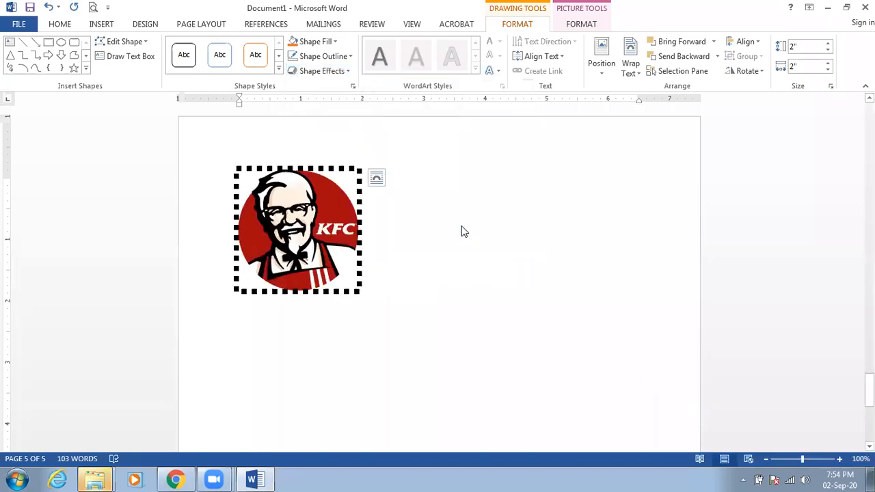
click(462, 225)
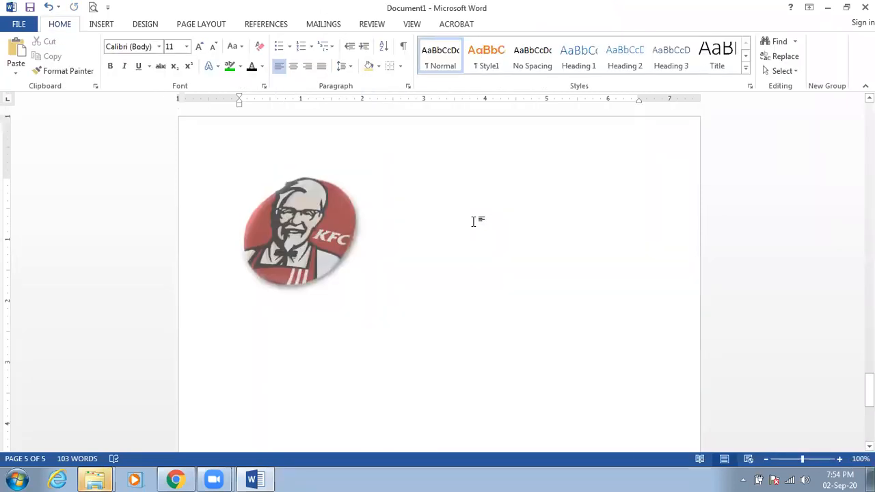
scroll(415, 219, down, 1)
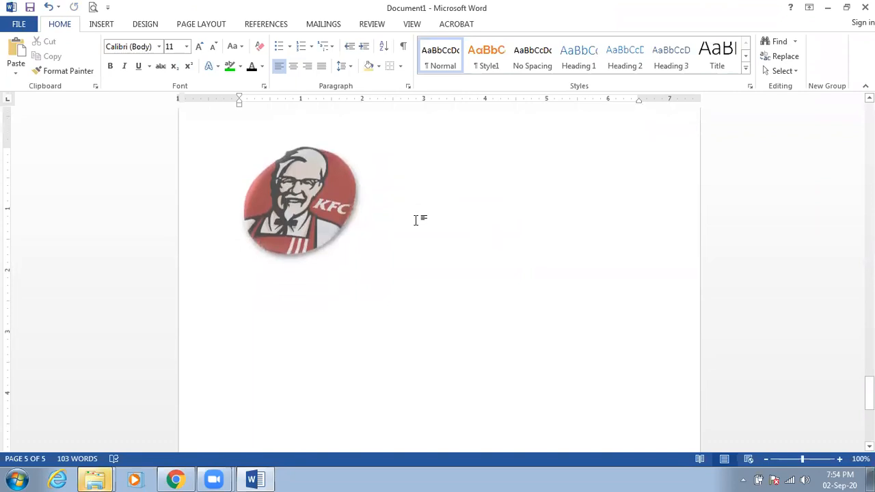
click(352, 228)
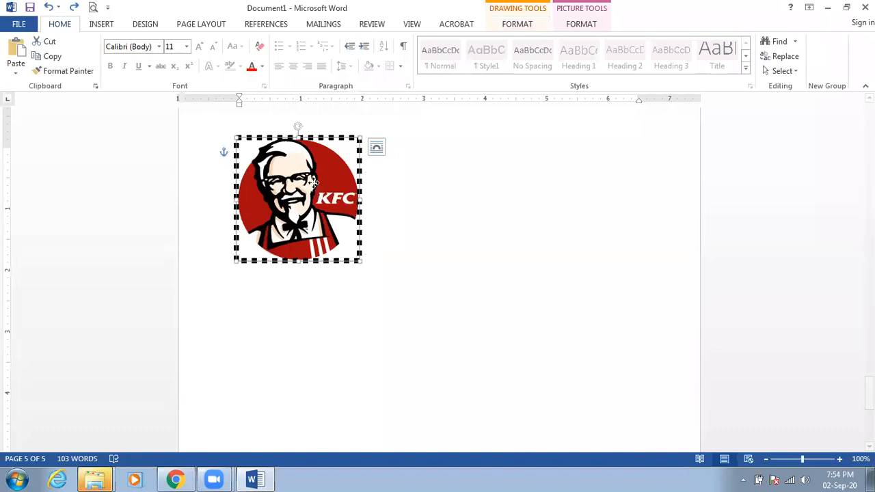
Step: Duplicate the logo square twice, placing the copies beside it in a horizontal row of three
click(396, 183)
drag(324, 190, 464, 191)
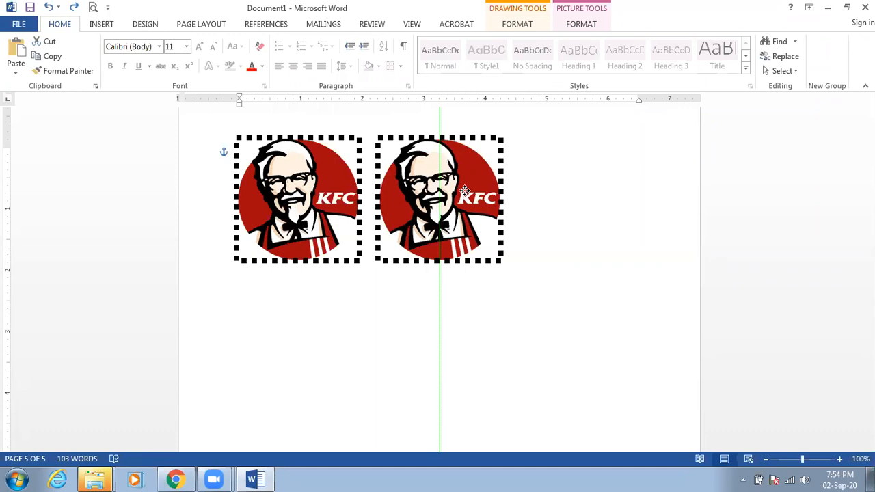
drag(464, 190, 464, 191)
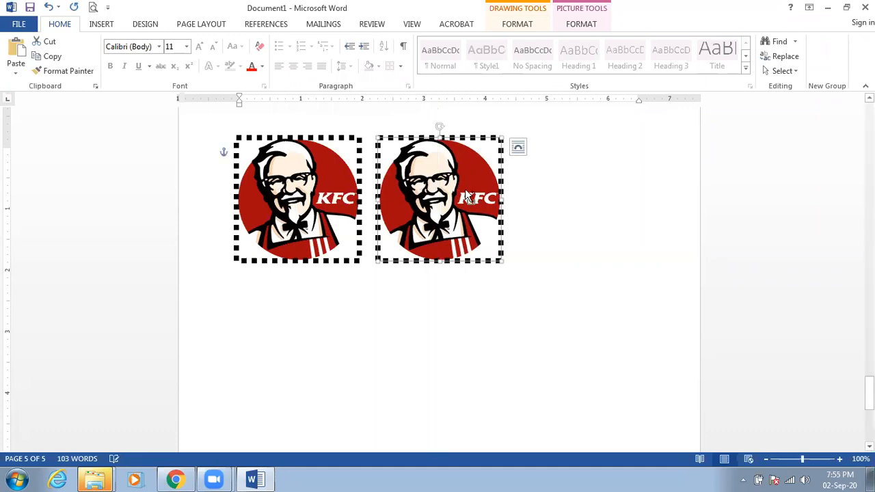
drag(465, 188, 585, 194)
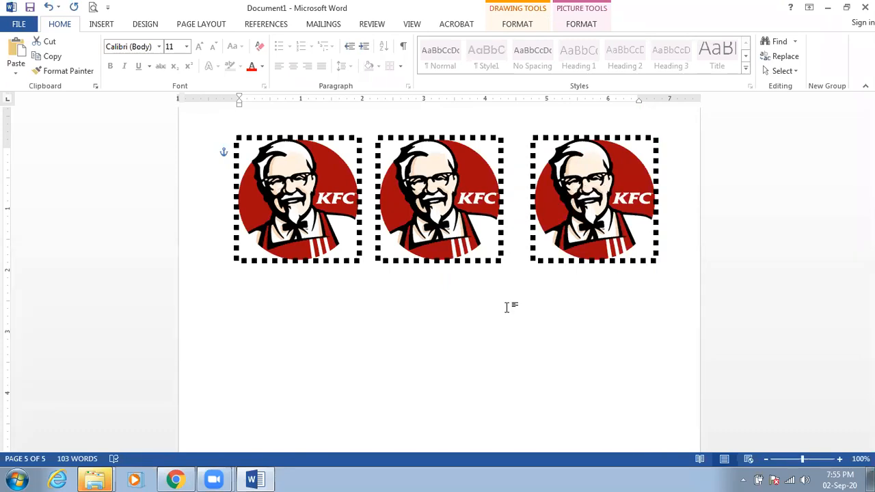
click(501, 312)
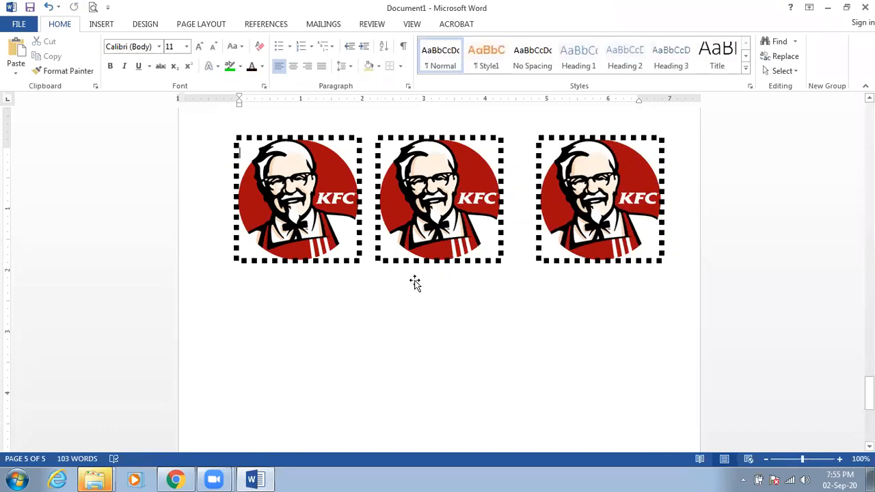
Step: Align the first logo square in the row to the left margin with Align Left
click(295, 176)
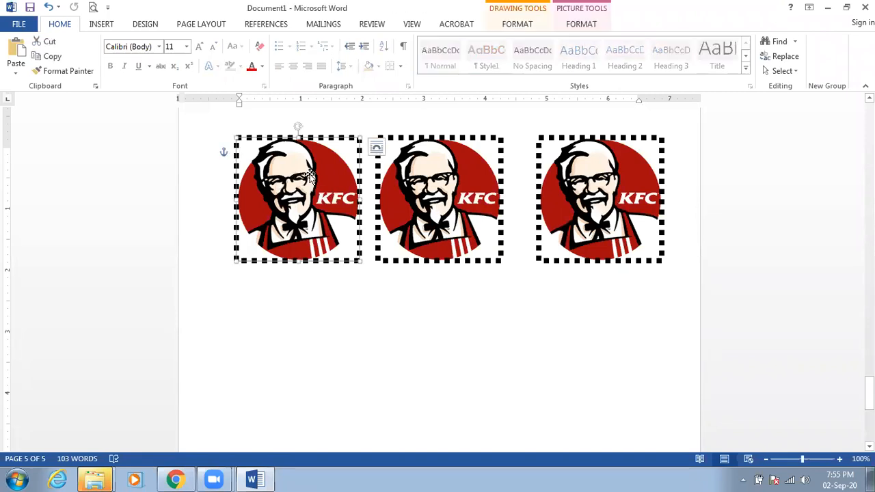
click(578, 26)
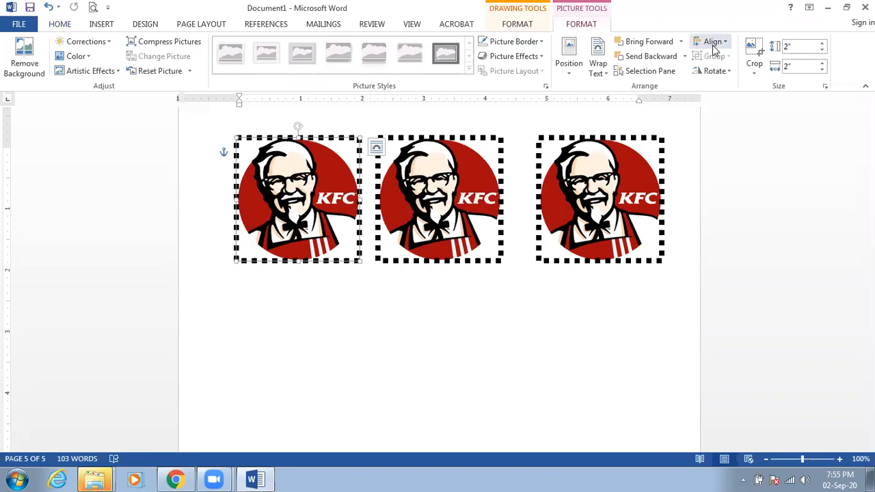
click(714, 44)
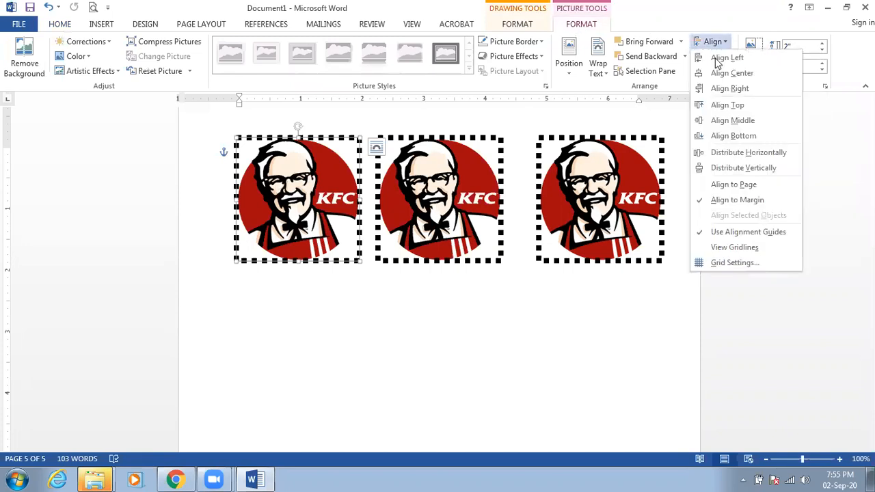
click(718, 59)
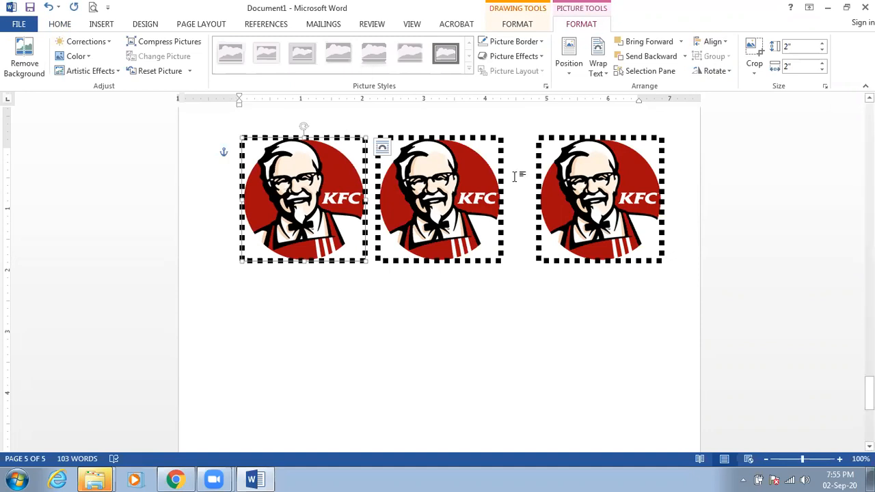
Step: Align the third logo square in the row to the right margin with Align Right
click(589, 186)
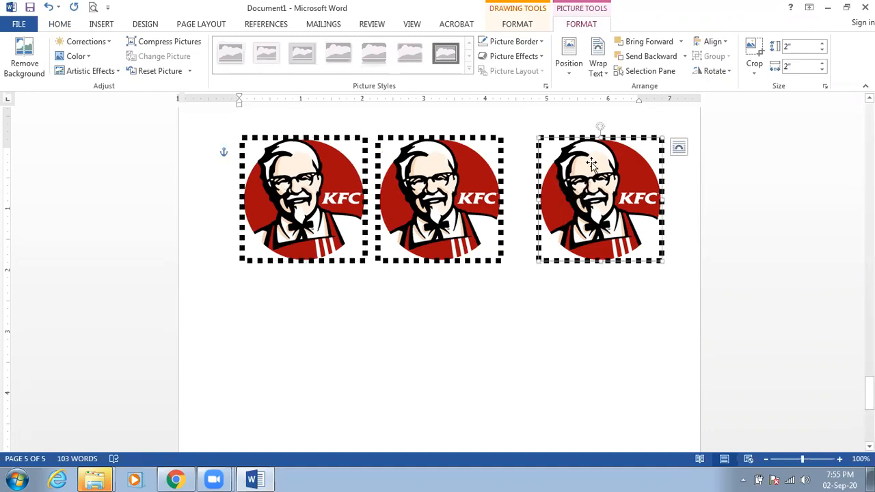
click(713, 43)
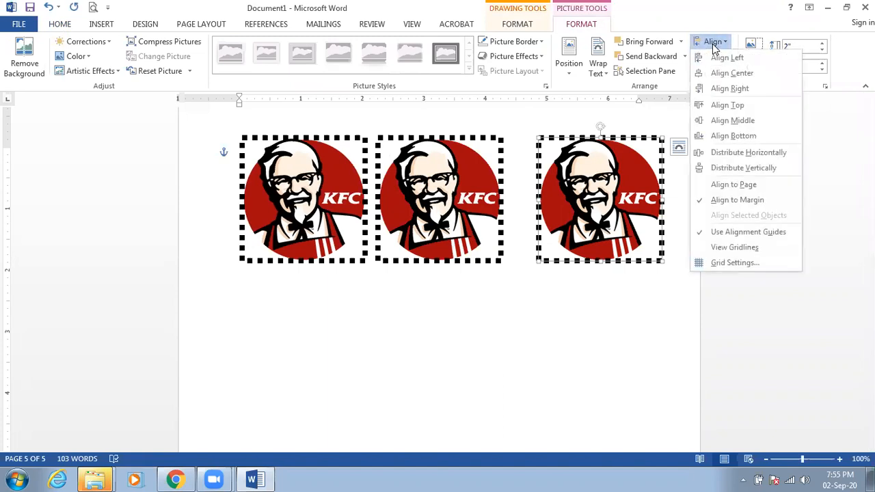
click(731, 90)
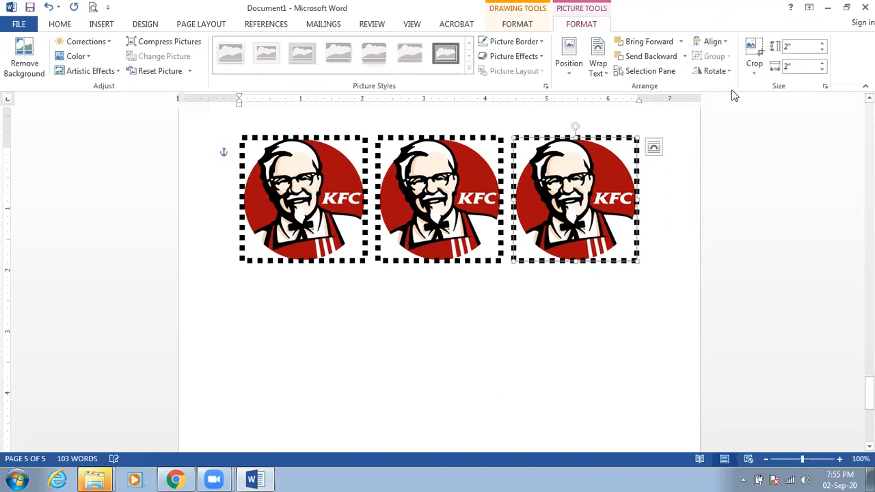
Step: Try Align Middle on the middle logo square and check its layout options
click(438, 188)
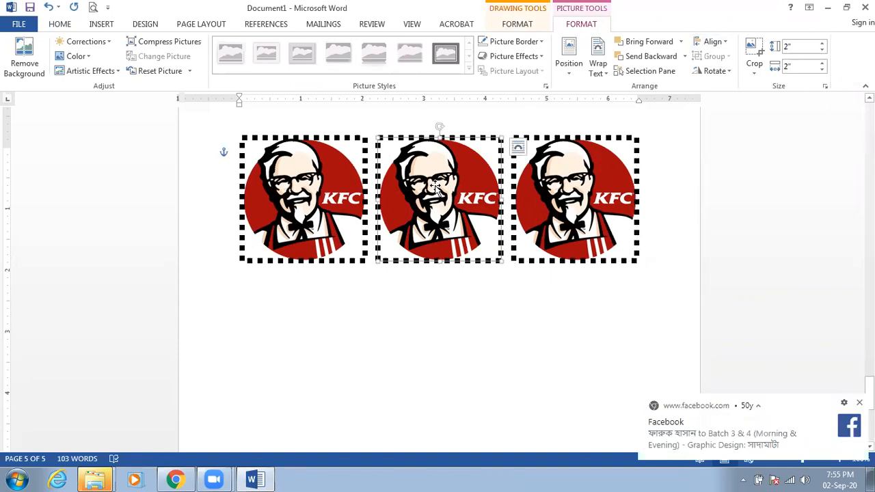
click(710, 43)
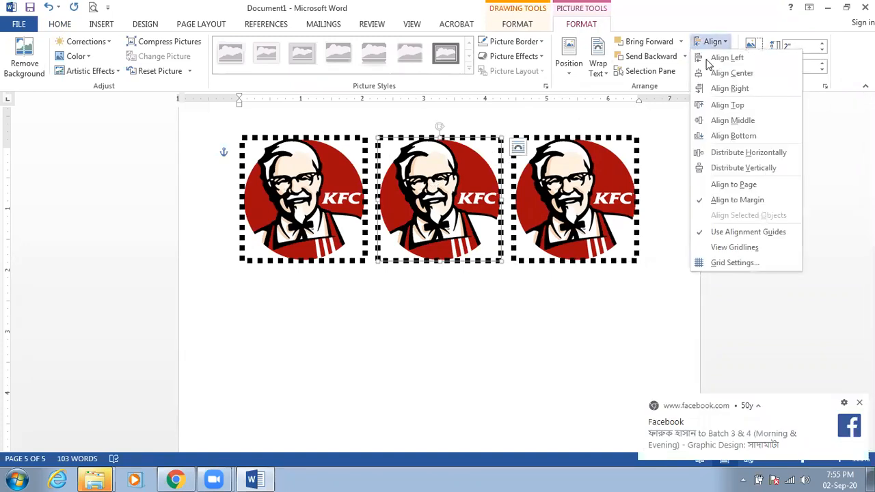
click(730, 119)
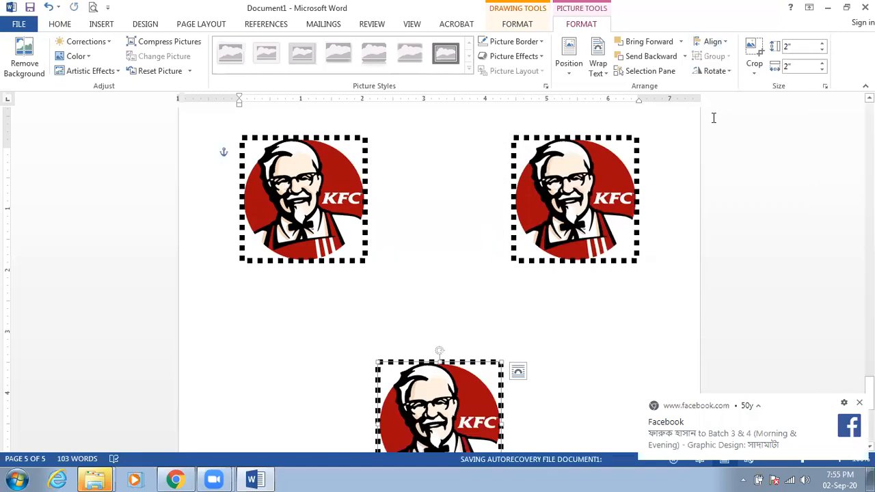
click(517, 370)
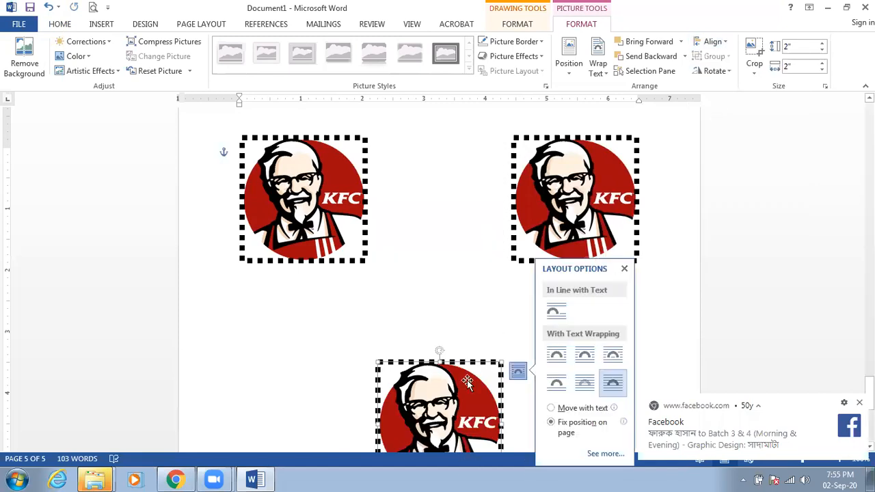
click(623, 268)
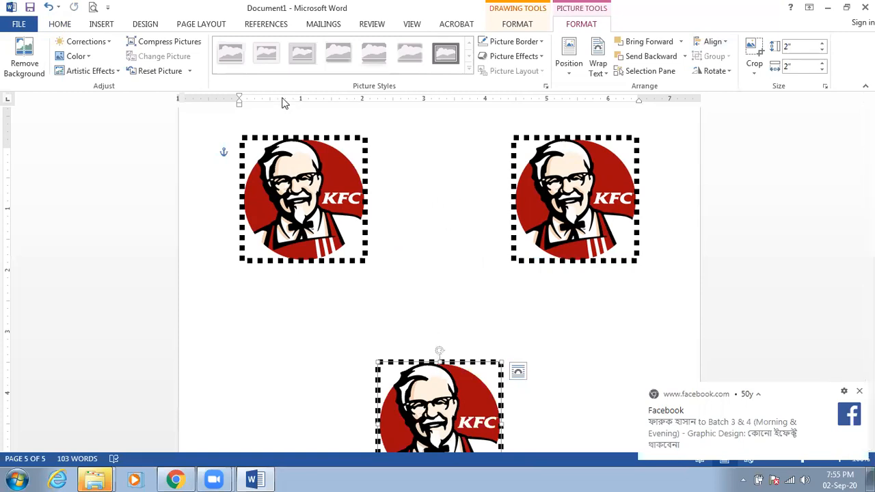
Step: Set the page margins to the Narrow preset, 0.5" on all sides
click(191, 27)
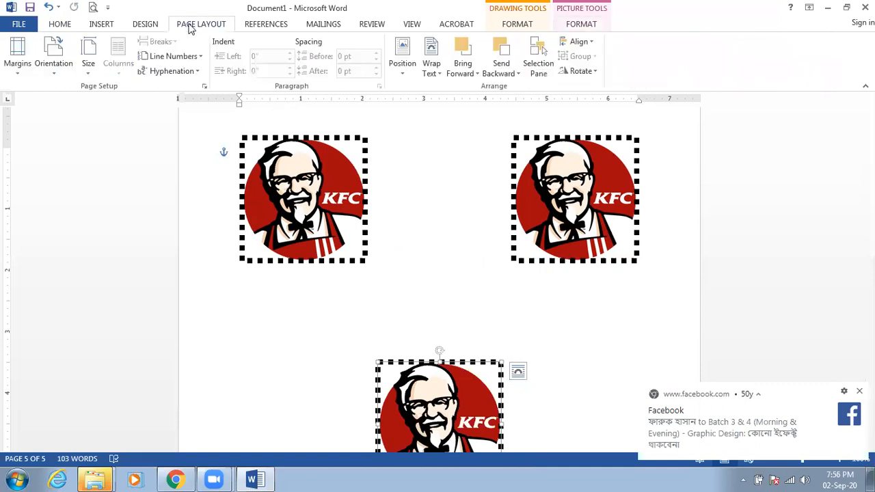
click(15, 61)
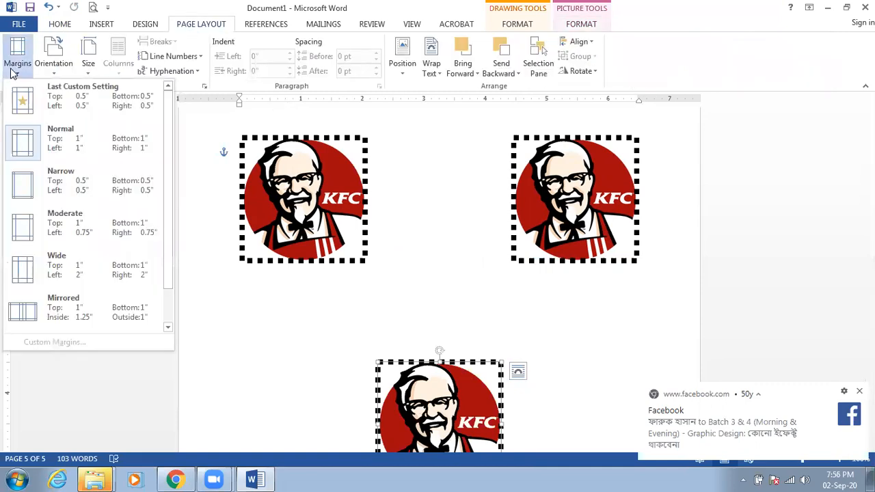
click(54, 181)
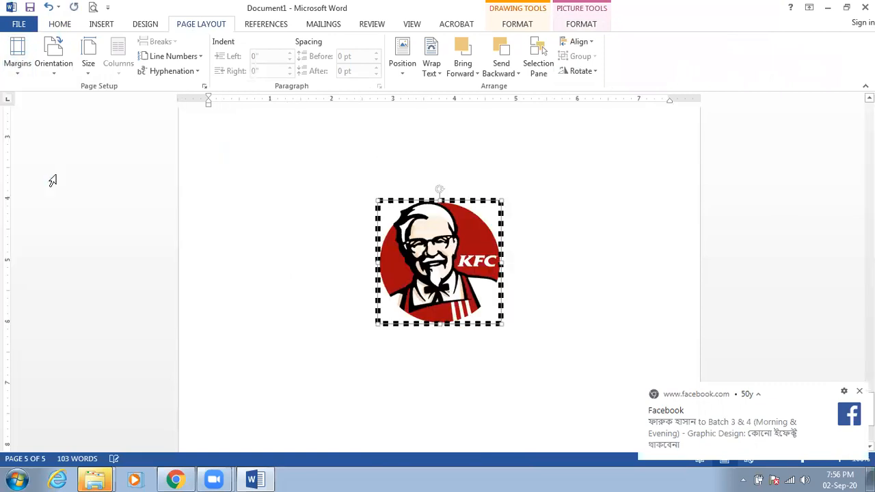
Step: Delete the middle logo square and replace it with a duplicate of the first one, placed between the two outer squares
scroll(420, 335, up, 3)
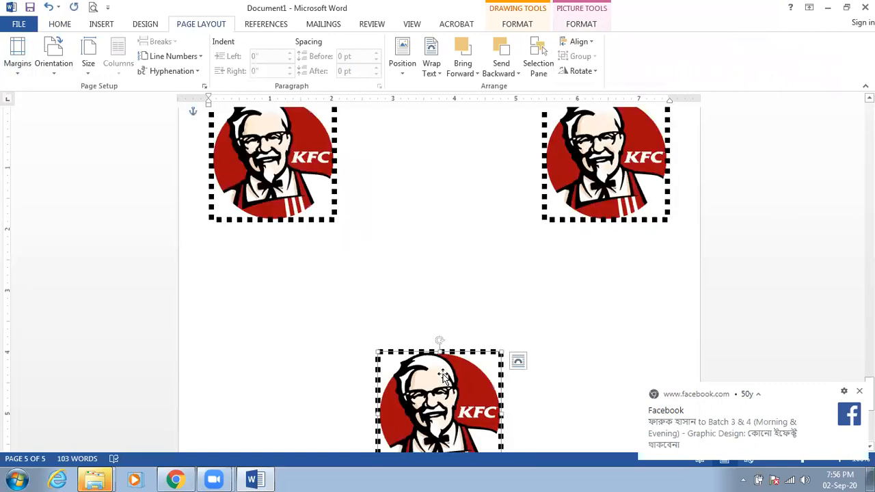
drag(457, 203, 442, 170)
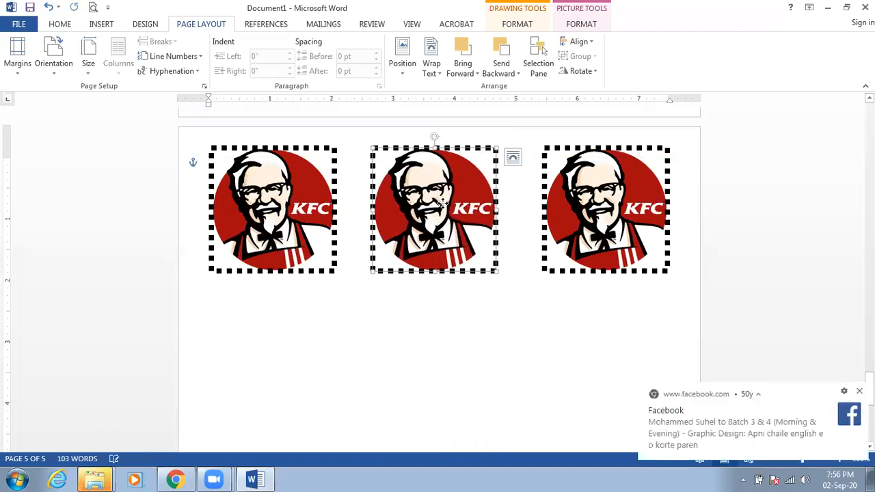
key(Delete)
click(271, 201)
drag(271, 202, 438, 207)
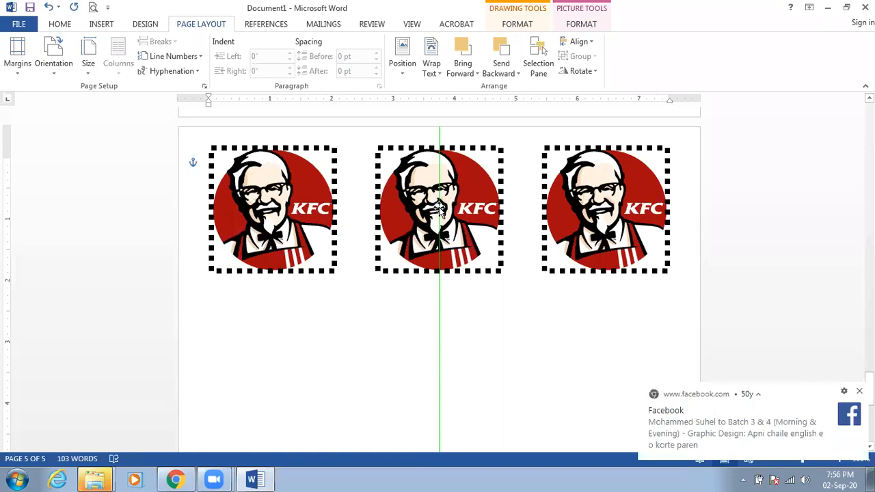
drag(443, 198, 438, 200)
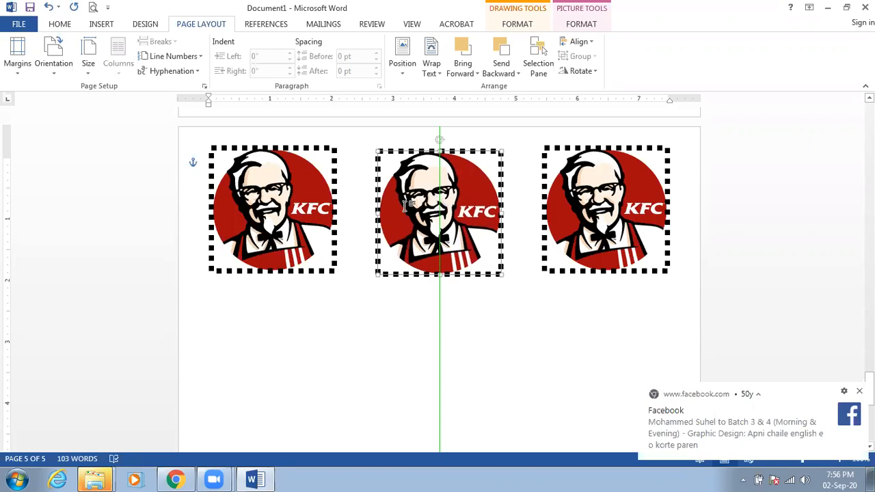
key(ctrl+z)
drag(282, 205, 468, 210)
Step: Centre the middle logo square between the margins with Align Center
click(583, 25)
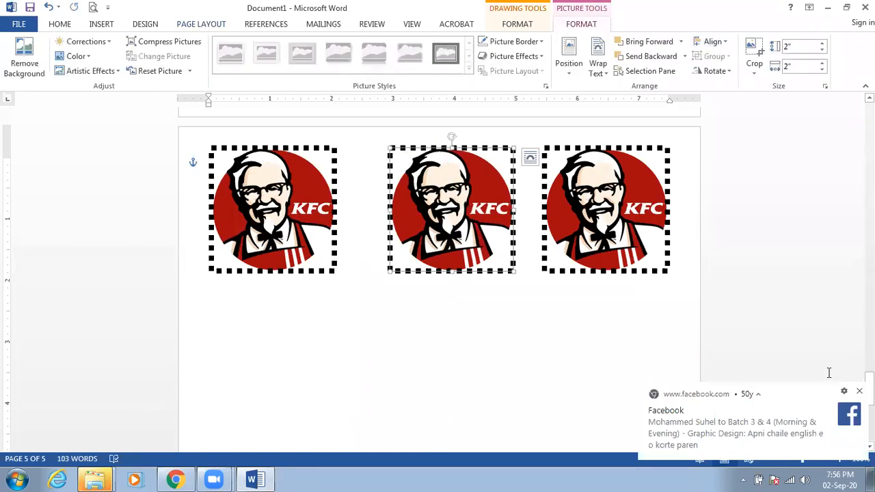
click(860, 391)
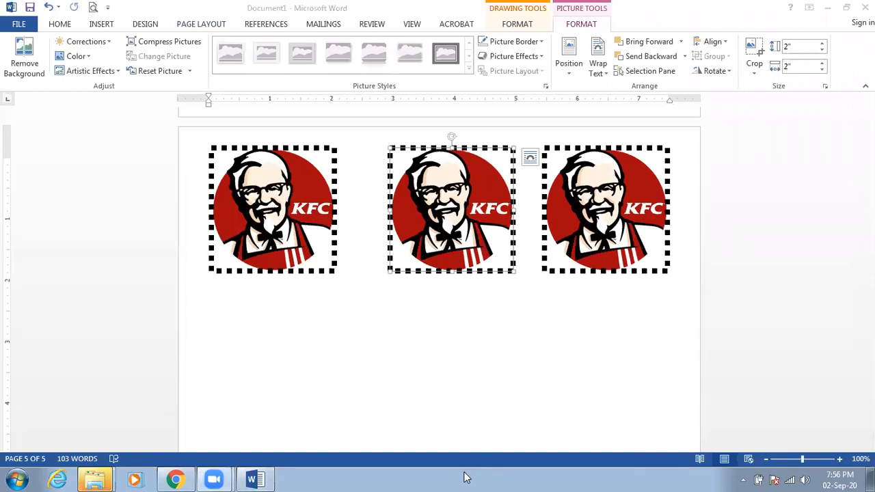
click(464, 179)
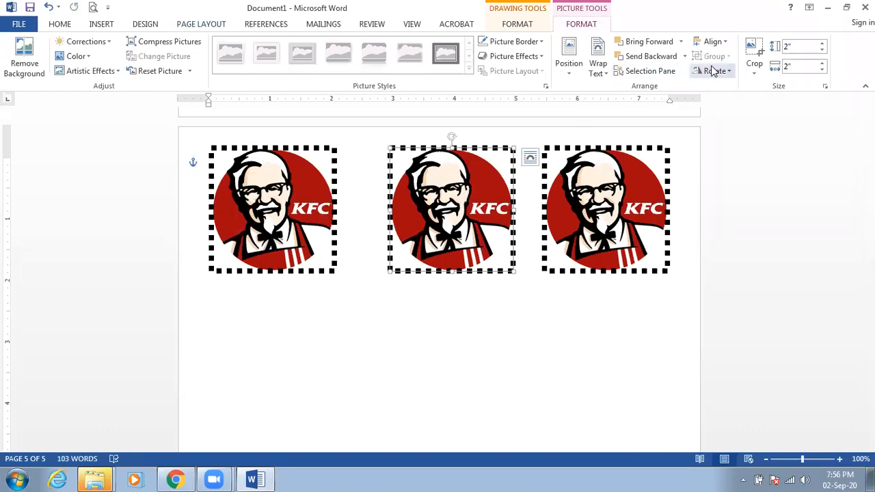
click(721, 45)
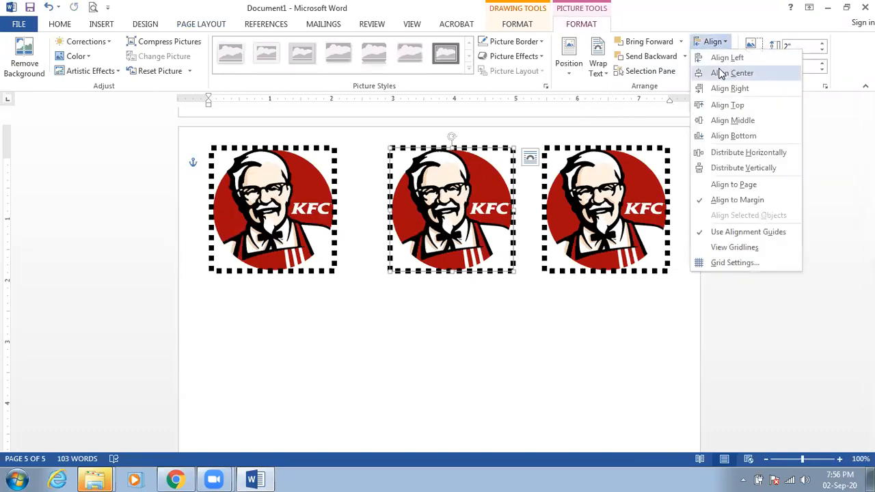
click(721, 72)
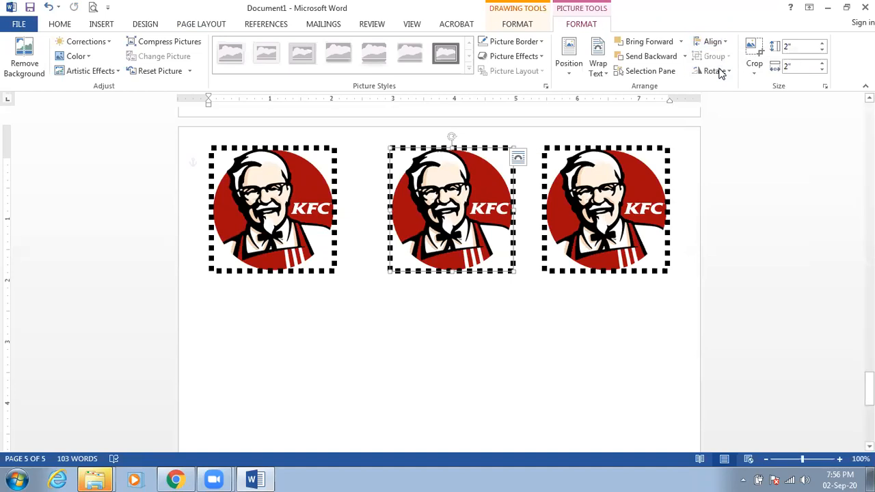
click(500, 317)
Step: Duplicate the first logo square straight down along the left margin to start a second row
scroll(447, 298, down, 2)
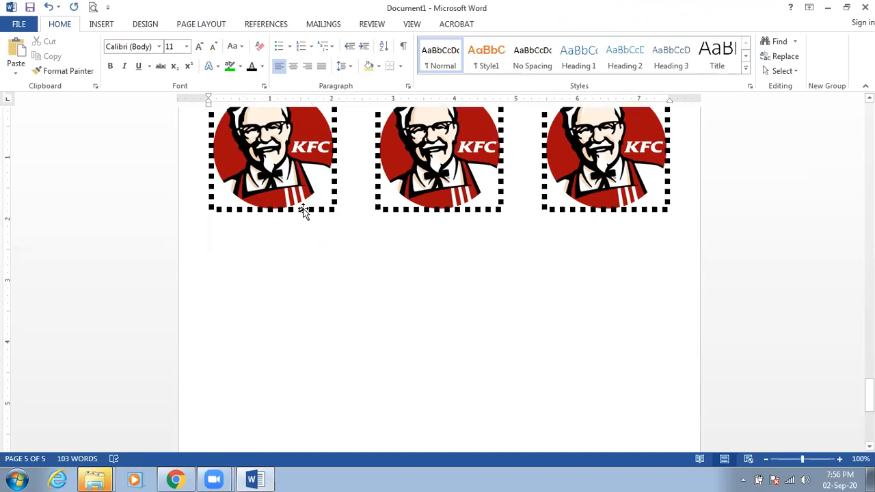
drag(297, 207, 299, 297)
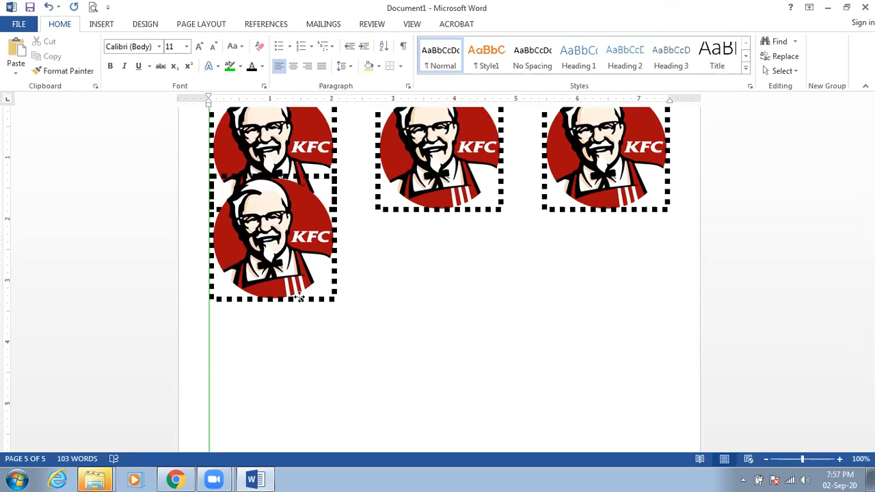
drag(298, 297, 290, 366)
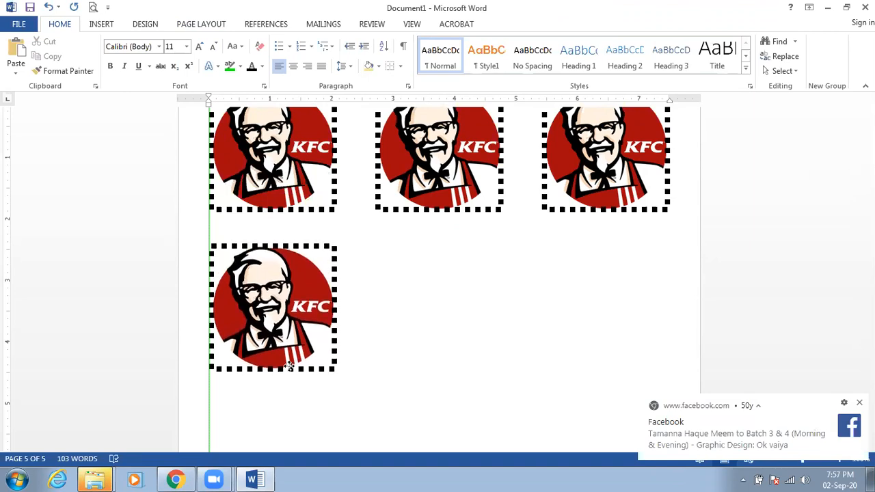
click(289, 365)
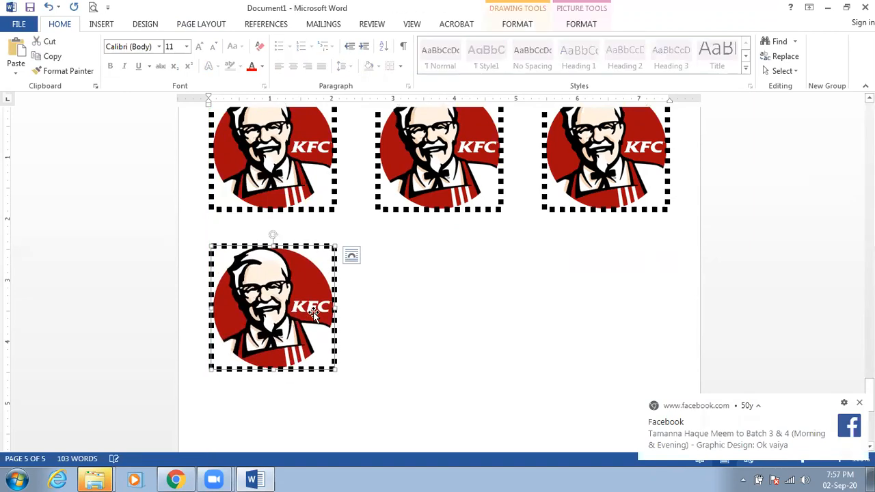
Step: Apply a Perspective 3-D Rotation shape effect to the first logo square of the second row
click(515, 25)
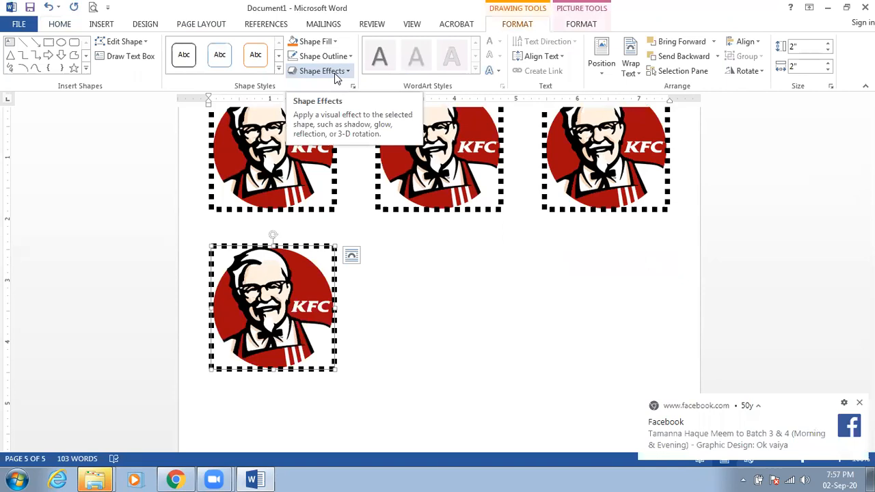
click(336, 75)
mouse_move(347, 150)
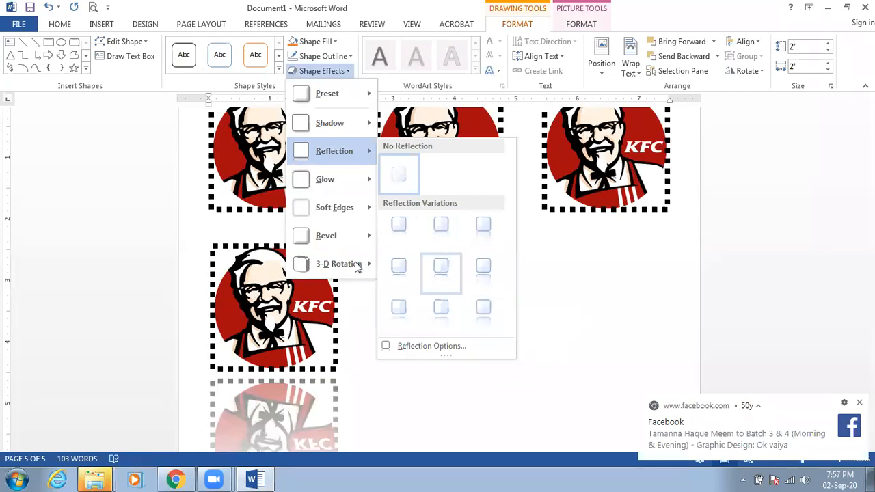
mouse_move(355, 265)
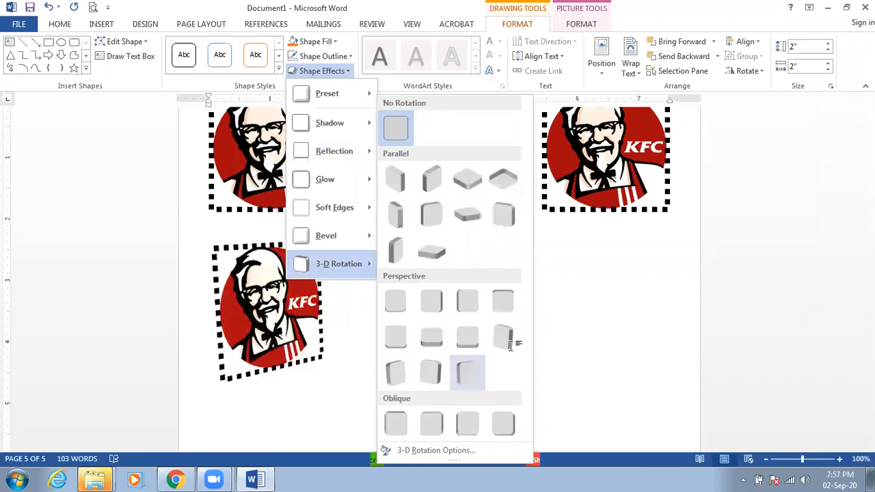
key(Escape)
click(482, 292)
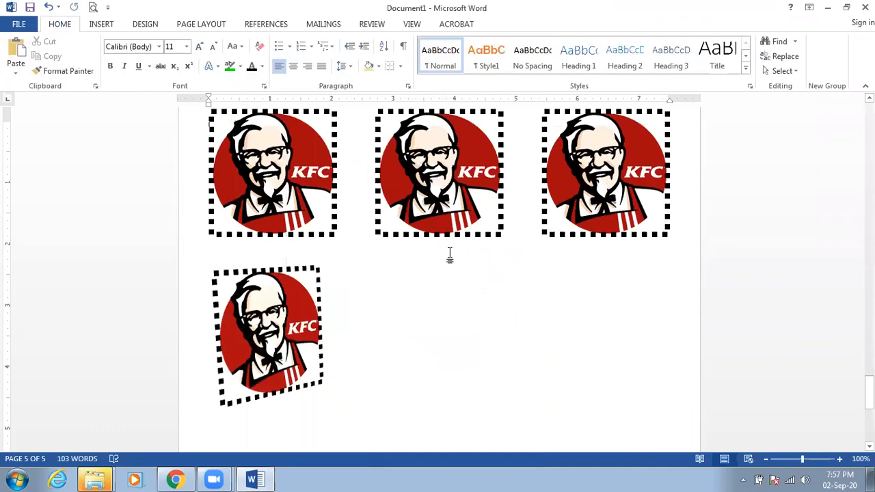
Step: Duplicate the top row's middle logo square directly below it, beside the rotated logo in the second row
drag(462, 233, 439, 365)
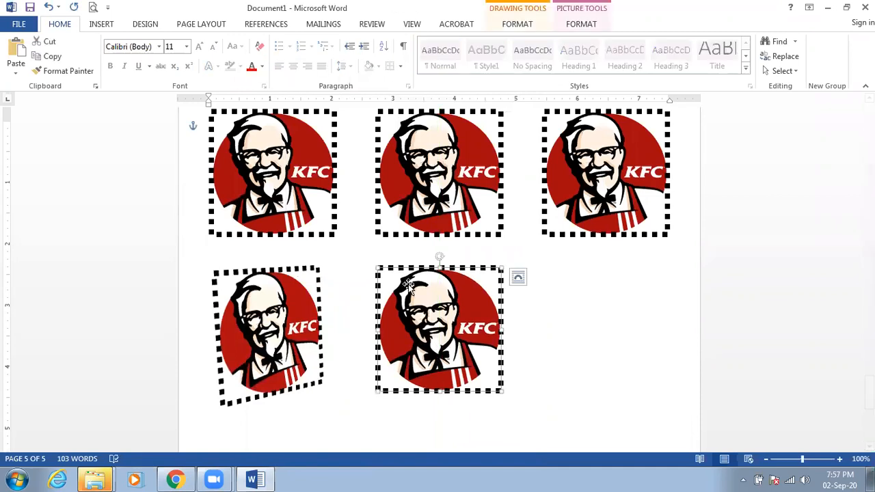
click(567, 26)
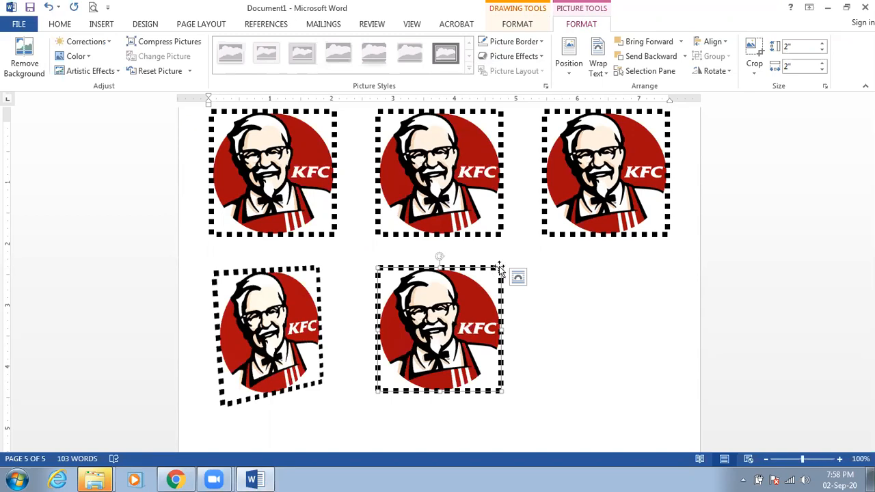
Step: Examine the outline weight and dash style options for the second row's middle logo square
click(528, 25)
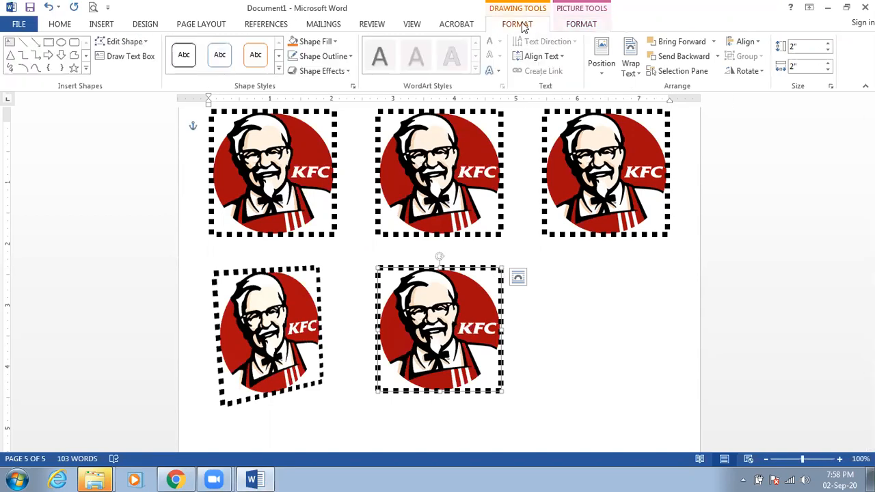
click(327, 58)
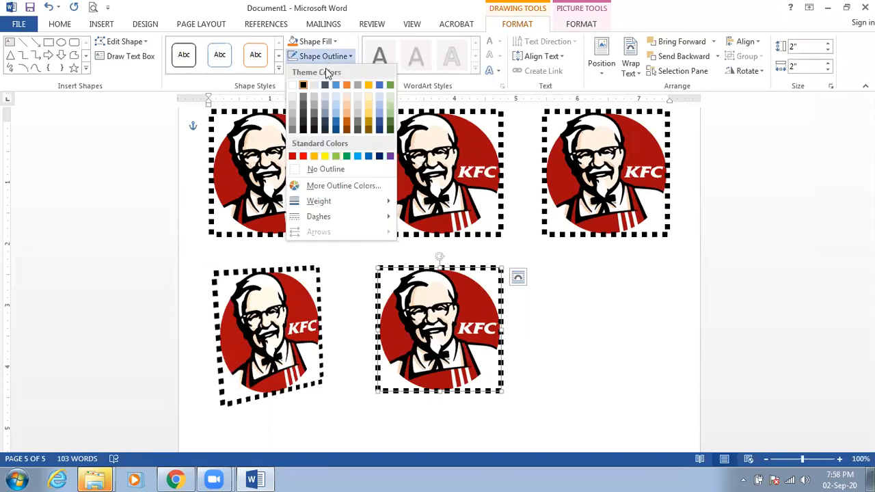
mouse_move(352, 199)
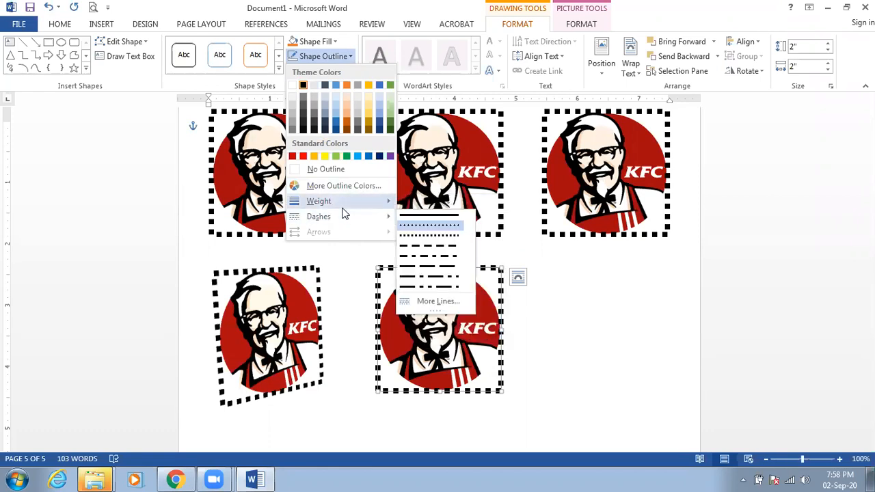
mouse_move(348, 217)
mouse_move(380, 200)
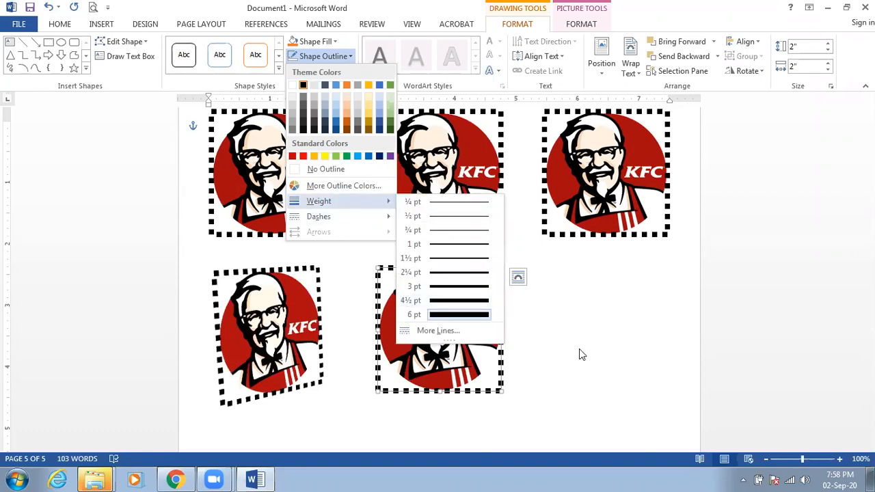
click(470, 300)
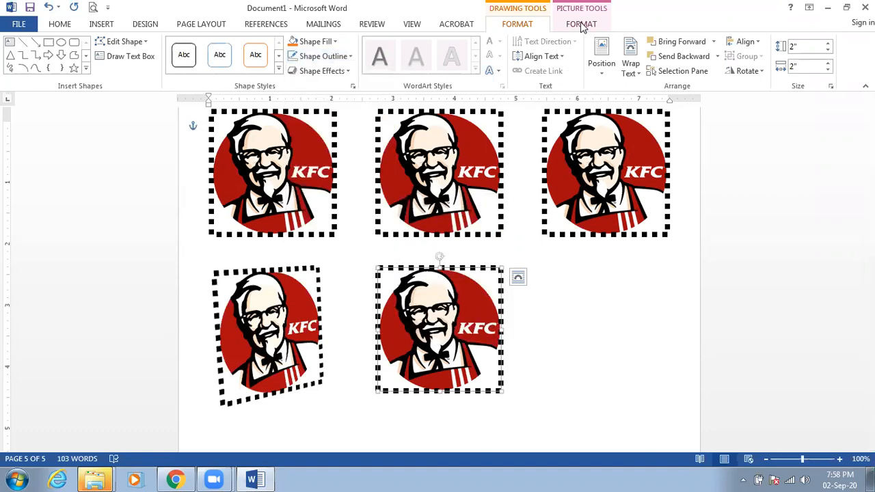
Step: Apply a Perspective 3-D Rotation shape effect to the second row's middle logo square, tilted opposite to the first one
click(345, 71)
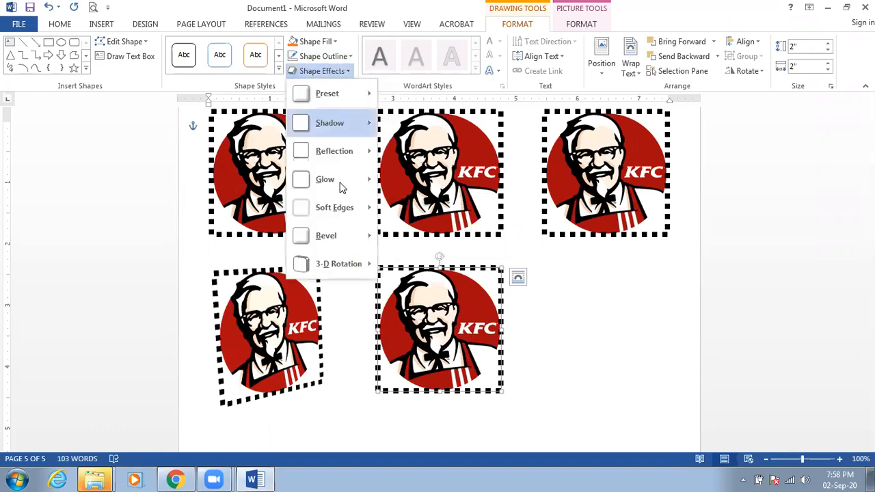
mouse_move(342, 265)
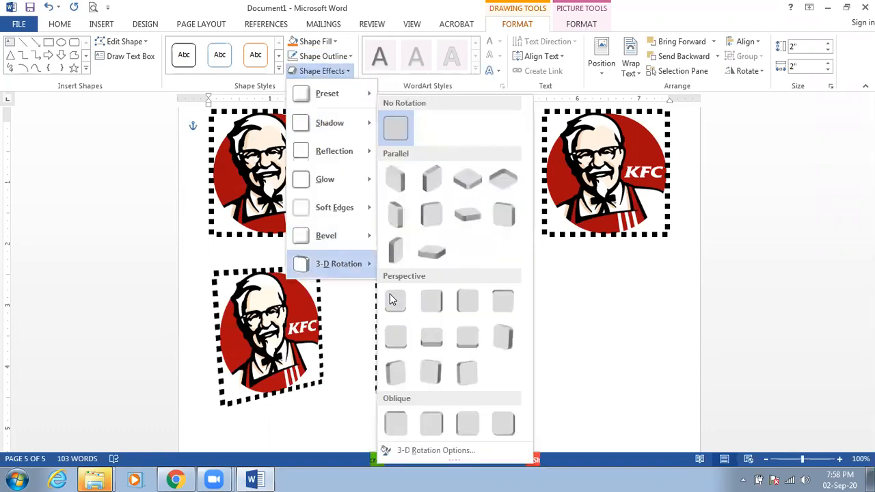
click(537, 352)
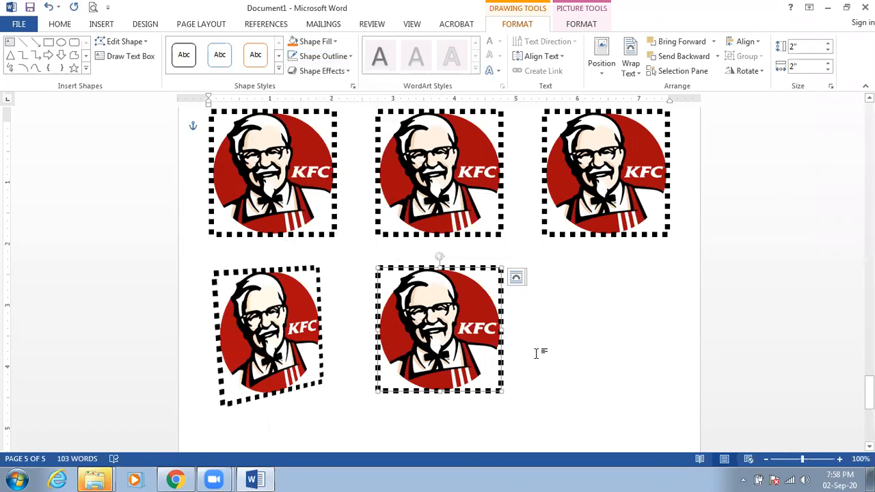
click(536, 353)
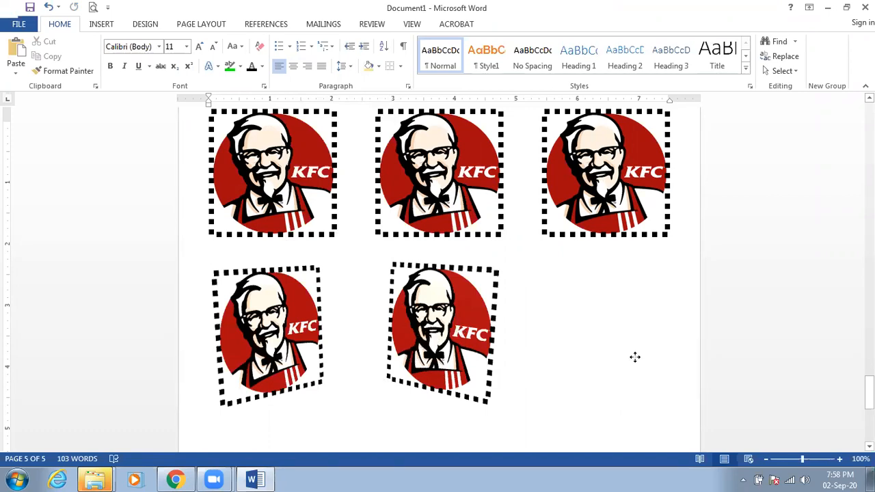
Step: Duplicate the second row's rotated middle logo square into the empty third position of that row
drag(635, 356, 595, 340)
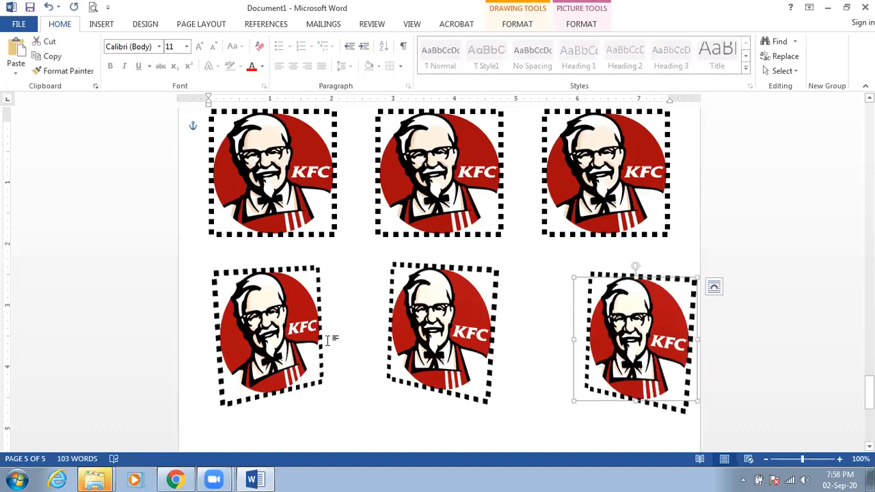
click(265, 335)
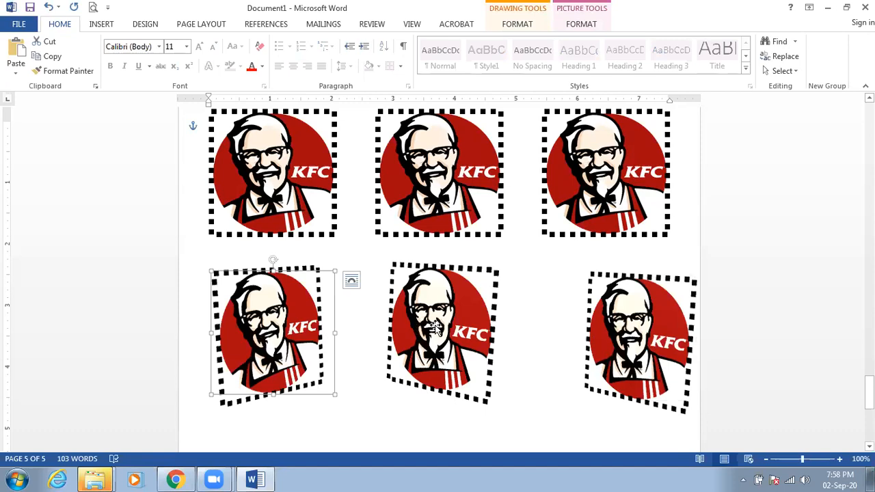
click(603, 328)
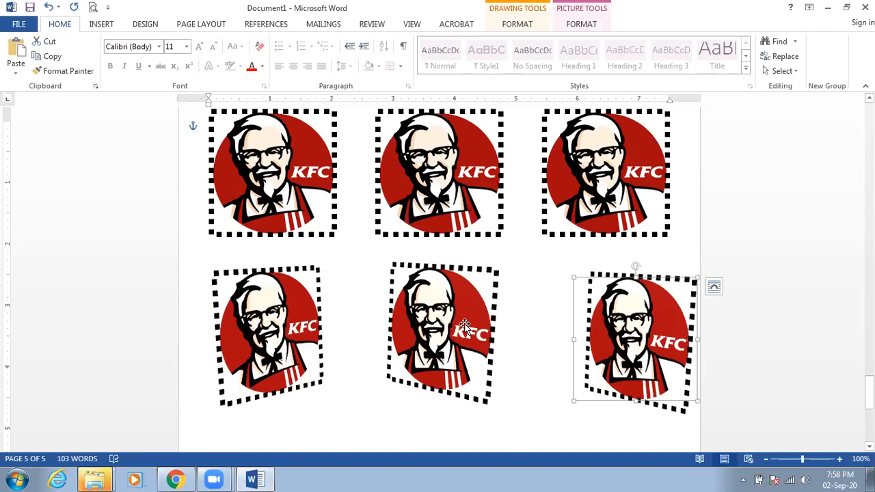
Step: Align the first logo square of the second row to the left margin
click(271, 332)
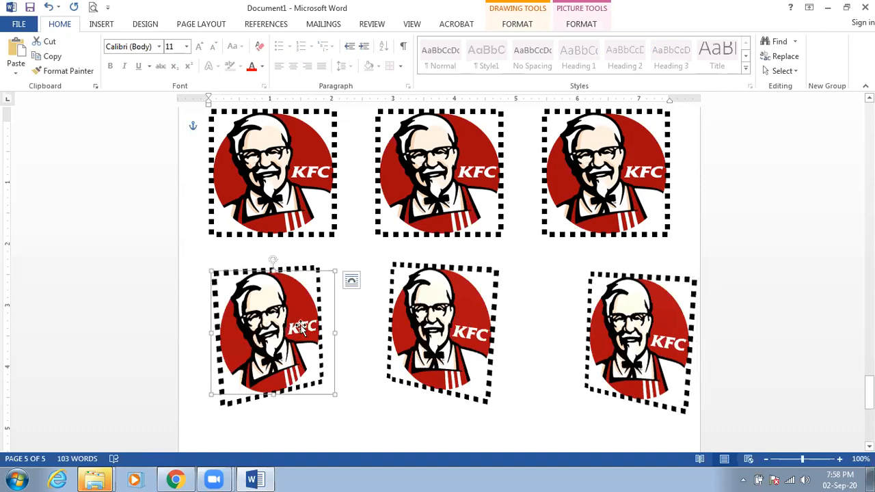
click(584, 24)
click(713, 42)
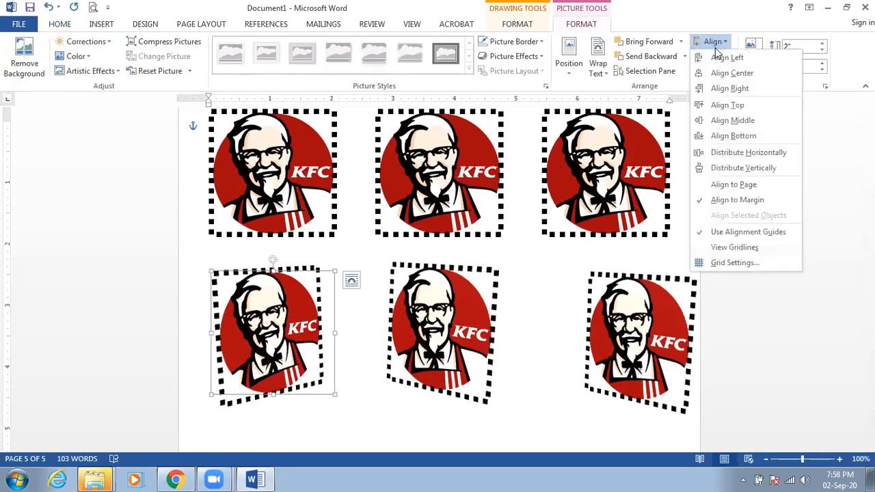
click(723, 58)
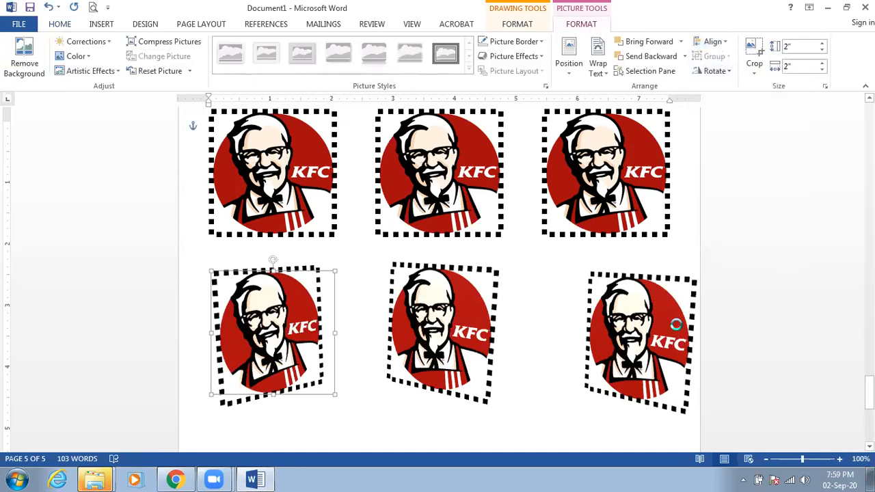
Step: Align the third logo square of the second row to the right margin
click(675, 326)
click(714, 42)
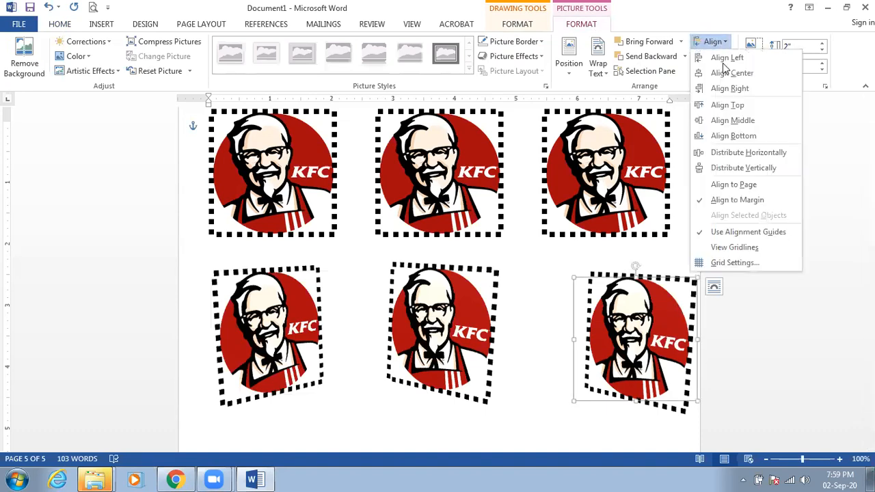
click(729, 89)
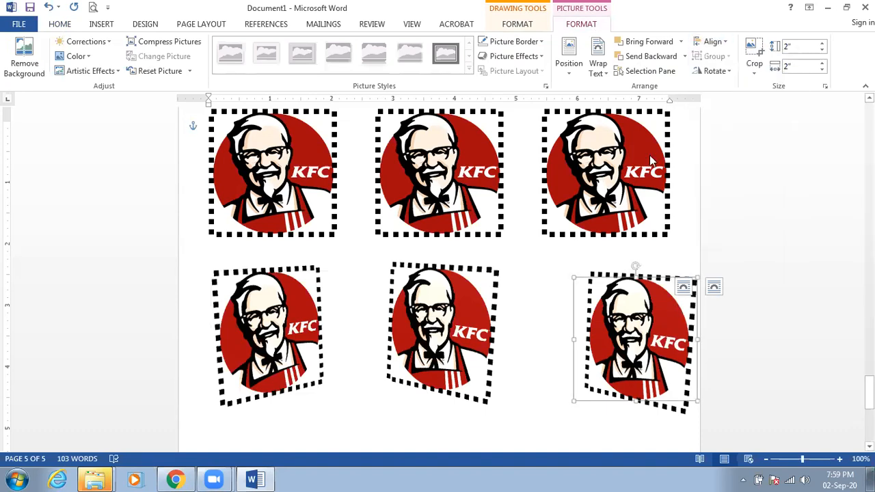
click(721, 41)
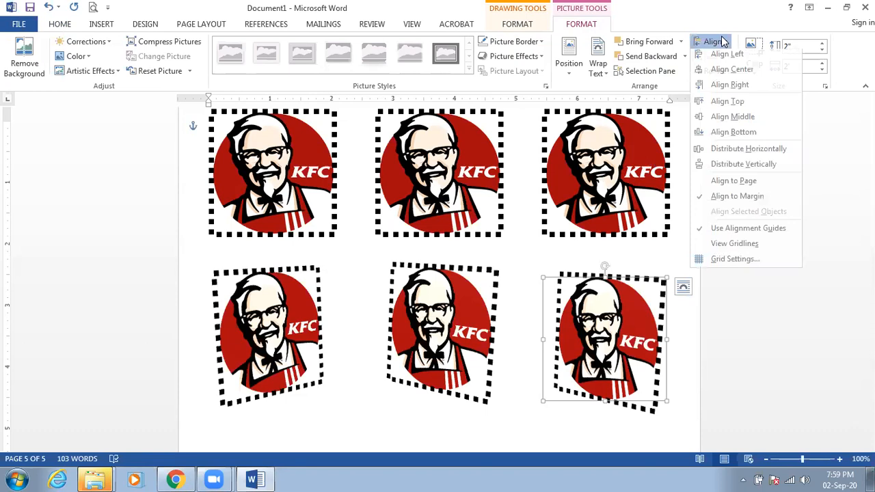
click(725, 85)
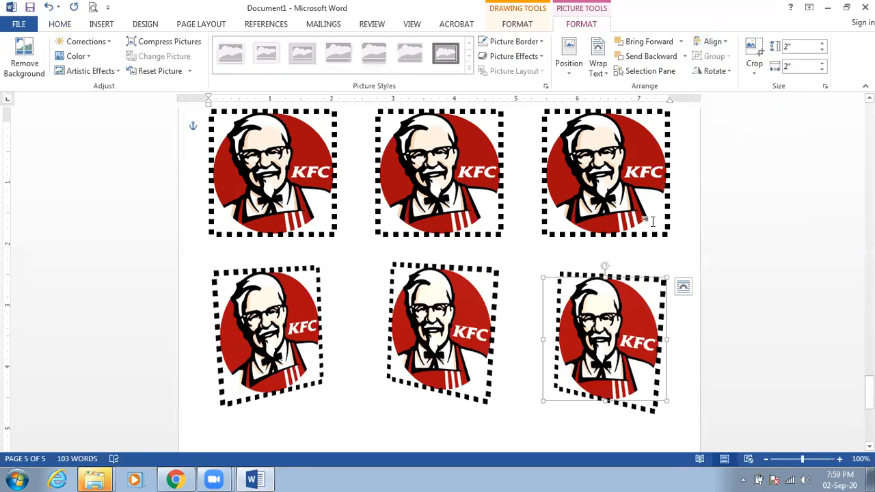
Step: Center the second row's middle logo square horizontally between the page margins
click(469, 290)
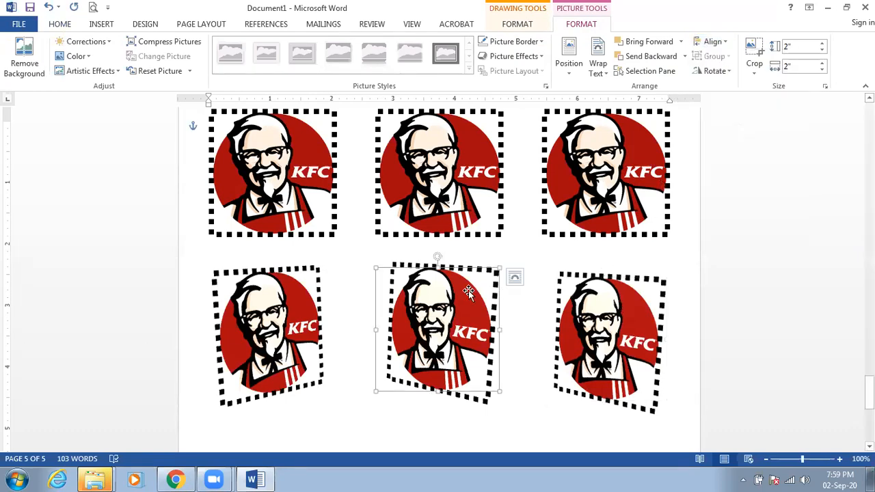
click(717, 42)
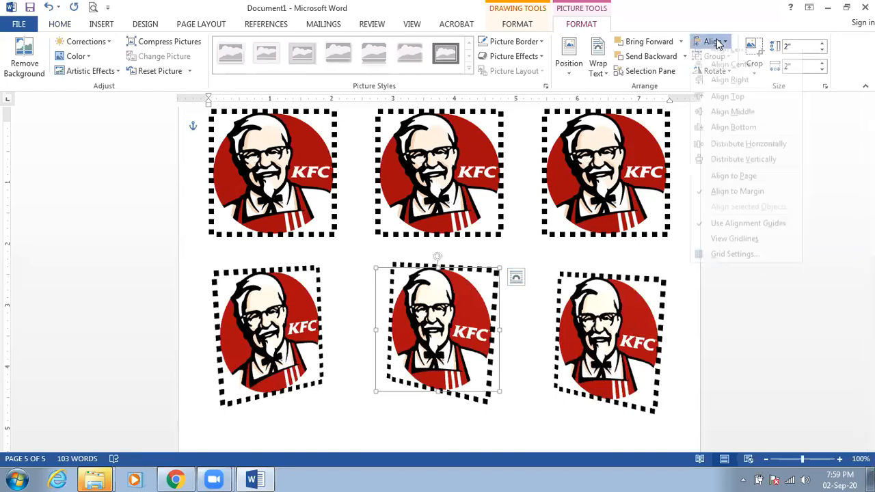
click(717, 73)
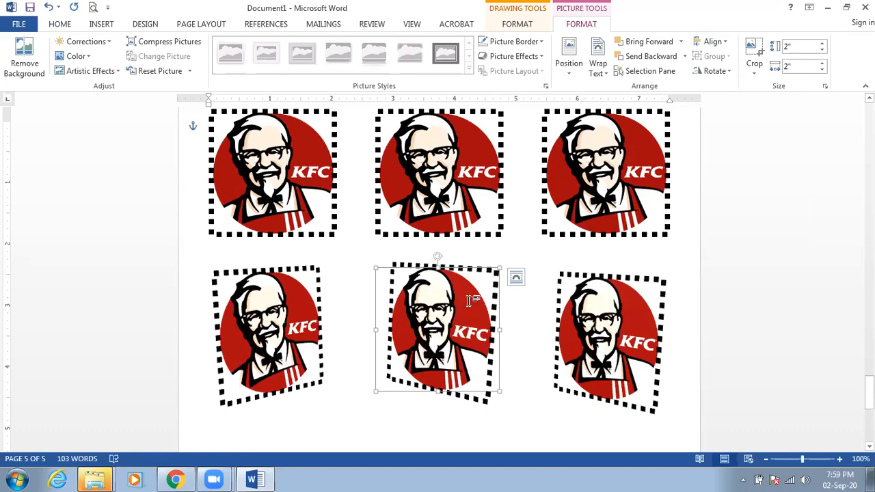
click(524, 306)
Step: Draw a Wave shape about 1.56" high and 1.56" wide below the first logo of the second row
scroll(514, 310, down, 3)
scroll(513, 310, down, 2)
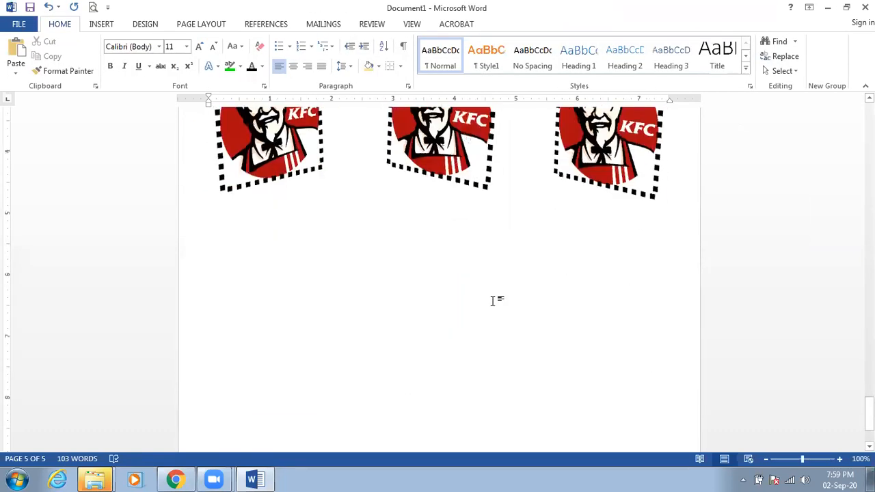
key(ctrl+v)
scroll(256, 349, down, 1)
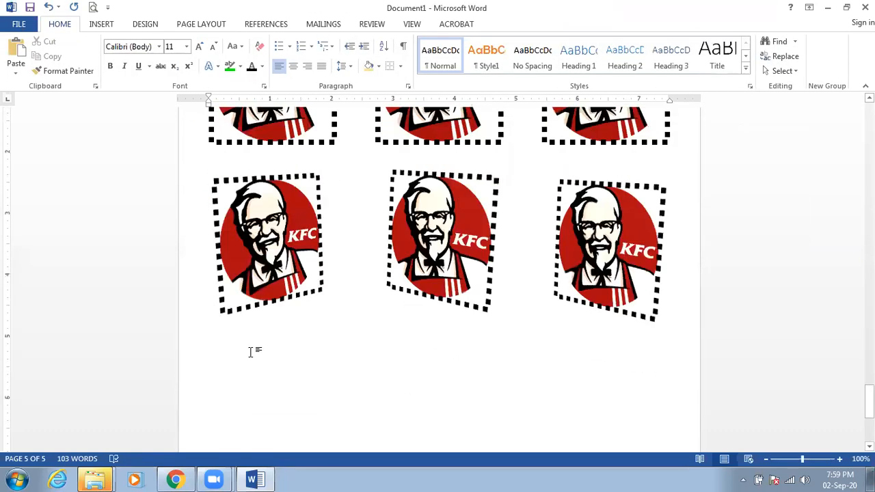
scroll(256, 335, down, 1)
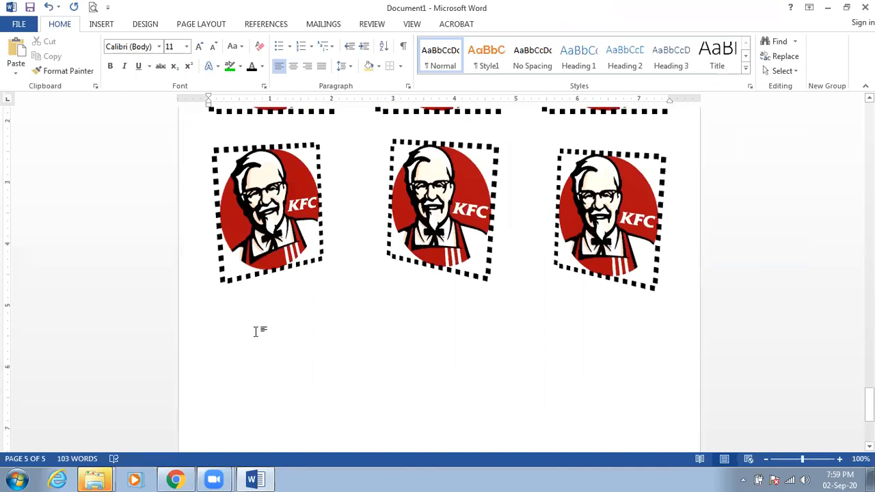
scroll(254, 48, down, 1)
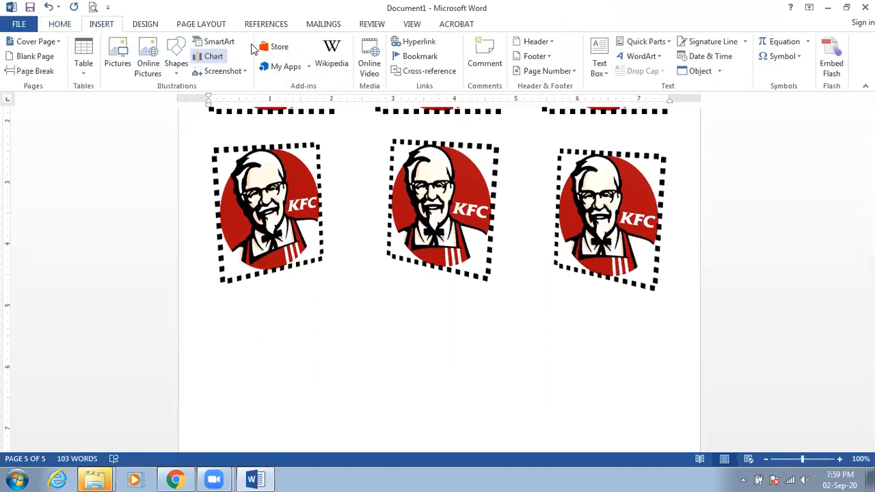
click(179, 67)
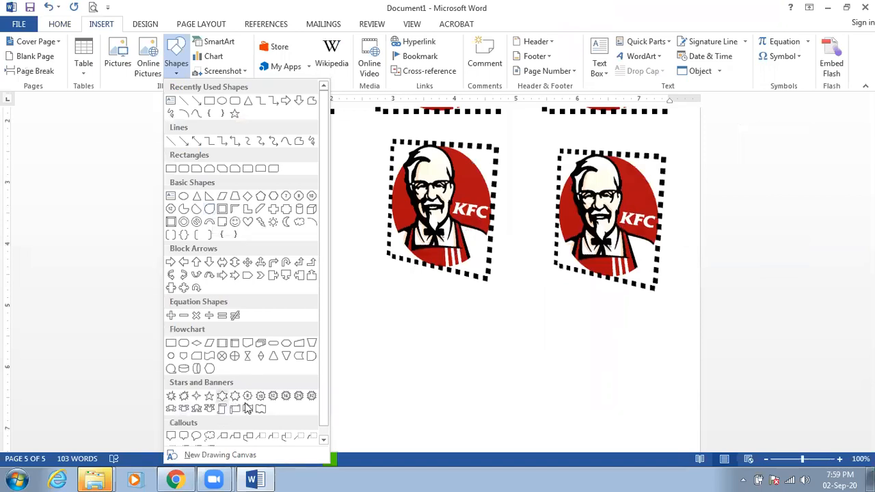
click(248, 408)
click(220, 327)
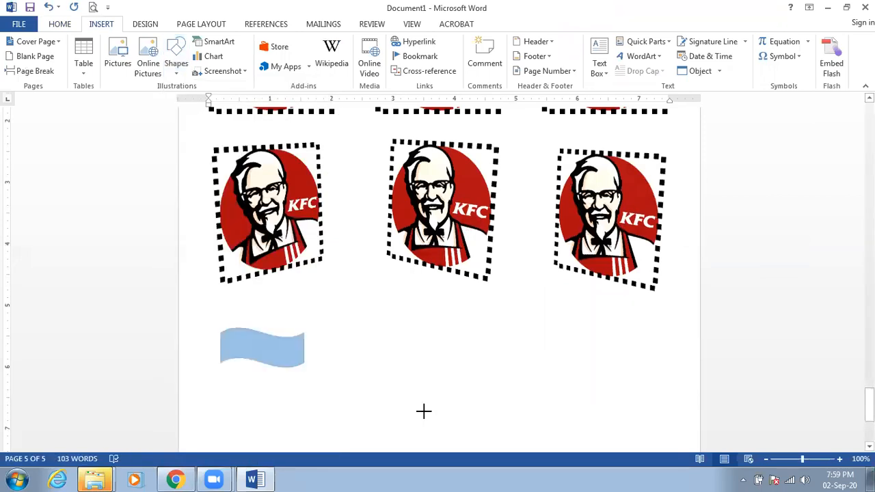
mouse_move(385, 417)
mouse_down()
mouse_move(342, 412)
mouse_move(356, 392)
mouse_move(371, 390)
mouse_move(298, 358)
mouse_move(383, 391)
mouse_move(307, 353)
mouse_move(353, 369)
mouse_move(317, 354)
mouse_up()
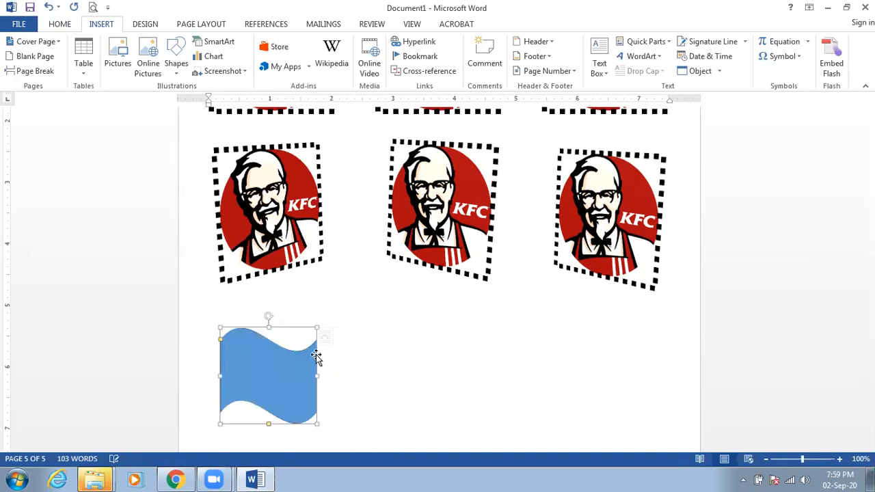
Step: Open the fill options for the wave shape below the second row
click(334, 43)
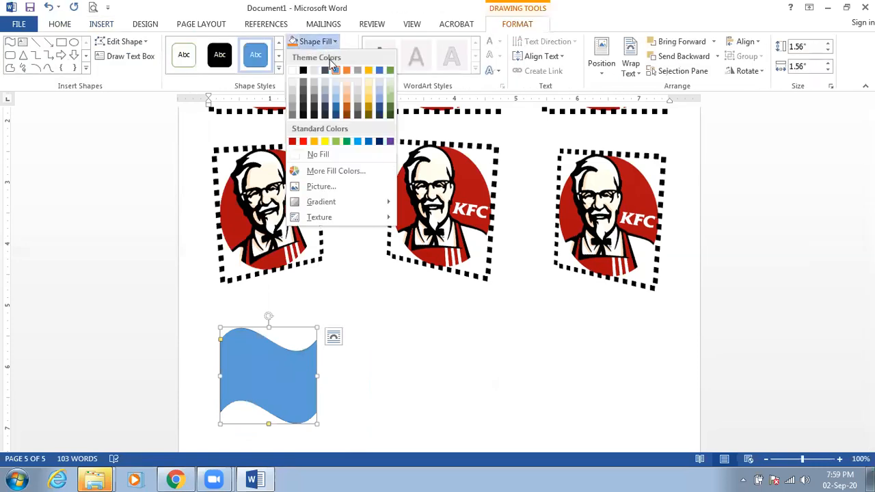
Step: Fill the wave shape with the yellow arches logo picture found by a Bing image search for "mc donalds"
click(346, 187)
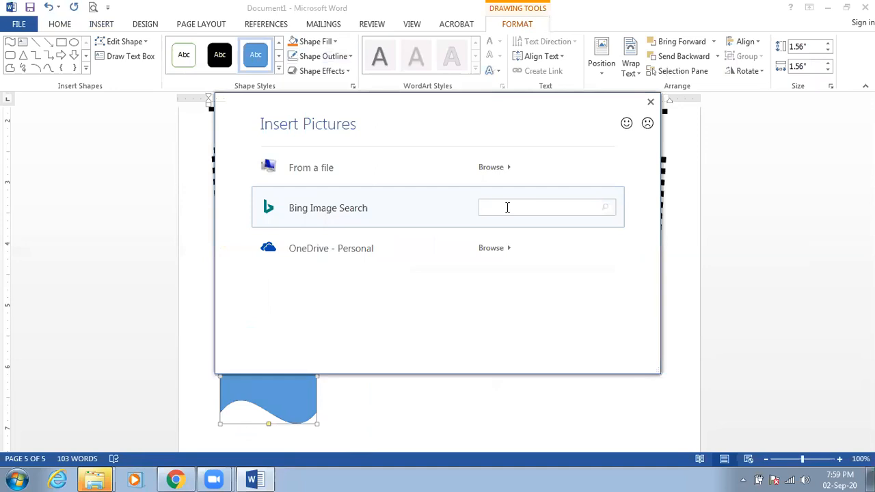
text(c donalds)
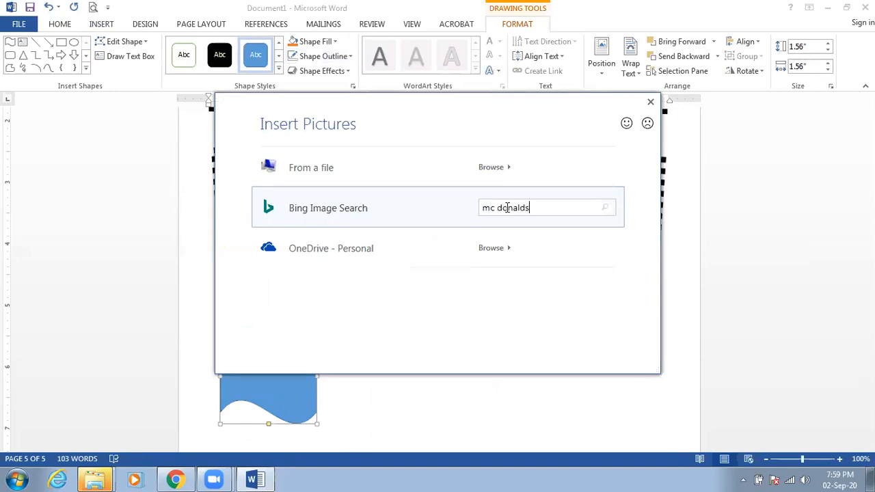
key(Return)
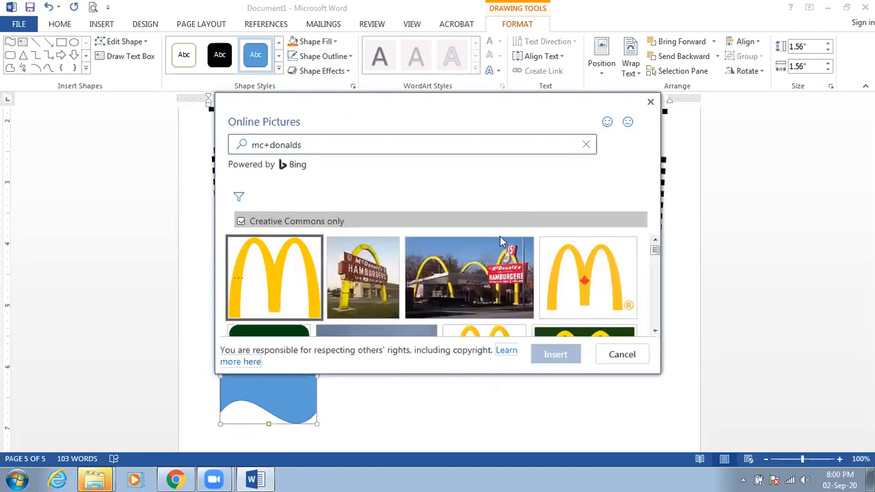
double_click(246, 267)
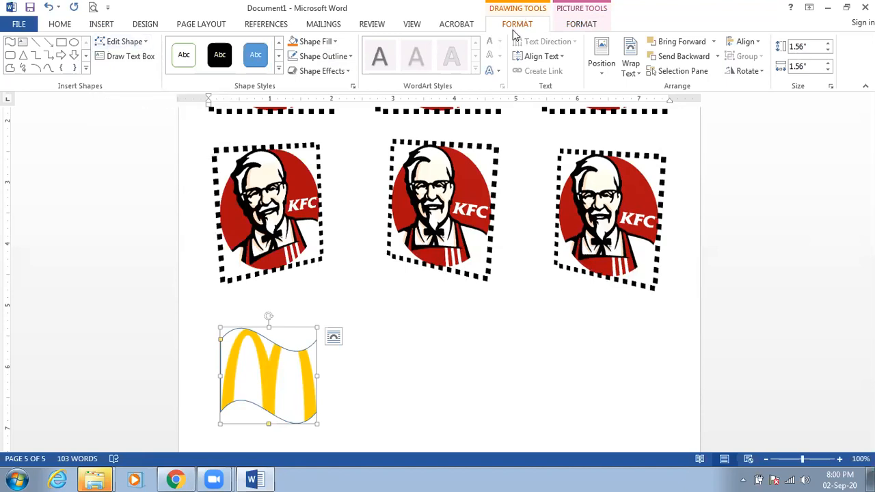
Step: Change the logo-filled wave shape to a plain rectangle
click(129, 43)
mouse_move(137, 60)
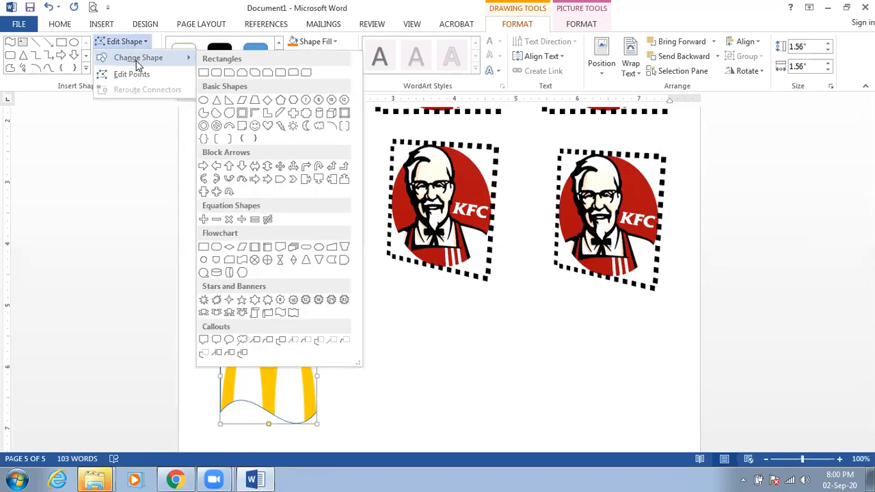
click(203, 71)
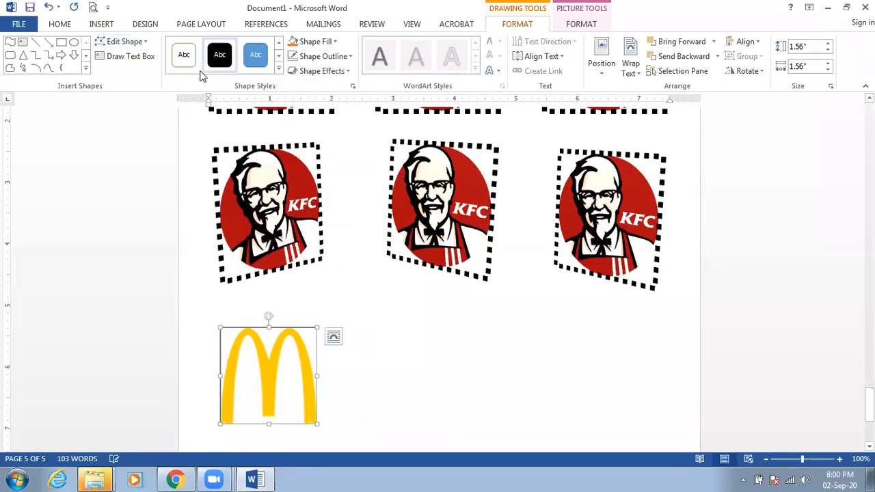
Step: Try an oval and a pentagon block arrow as the outline of the logo shape
click(141, 46)
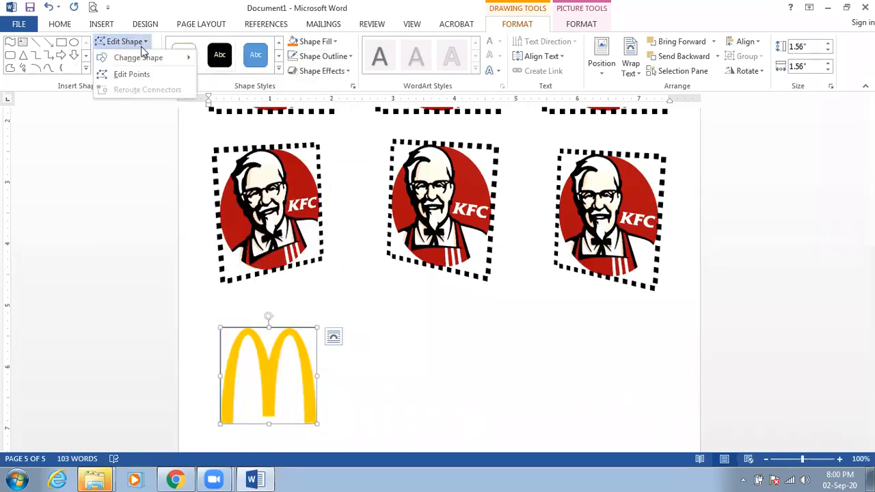
mouse_move(152, 59)
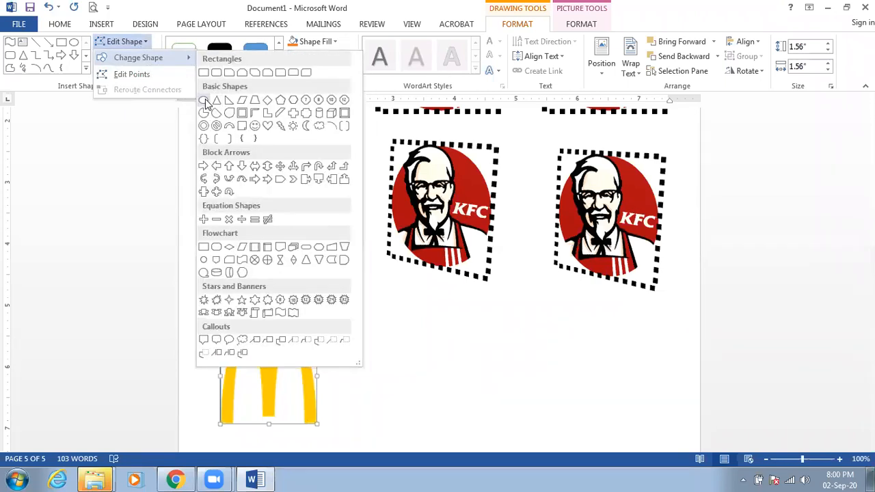
click(205, 101)
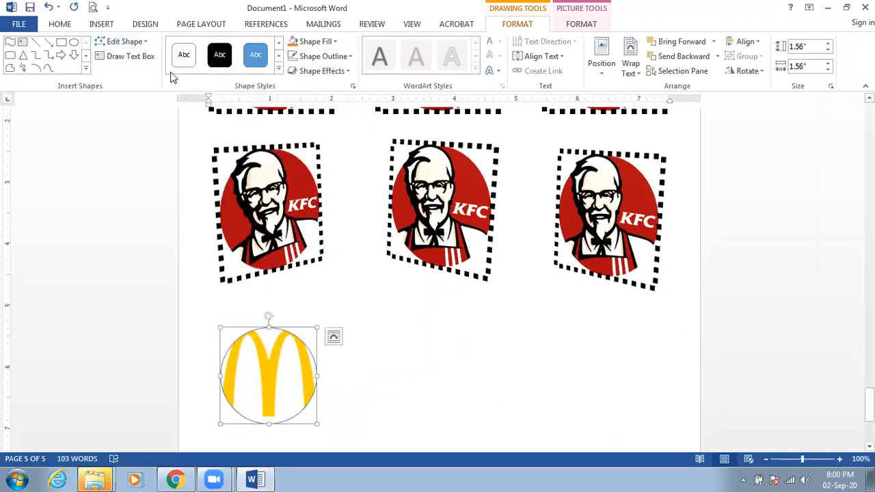
click(140, 46)
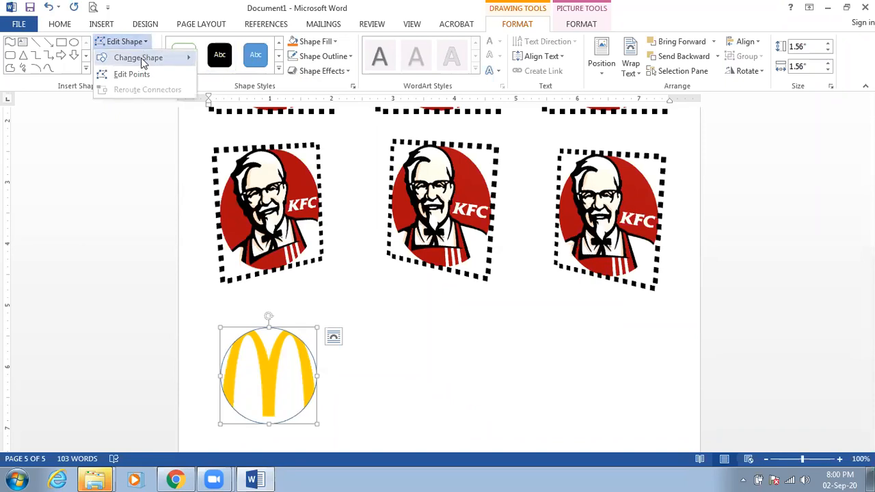
mouse_move(143, 61)
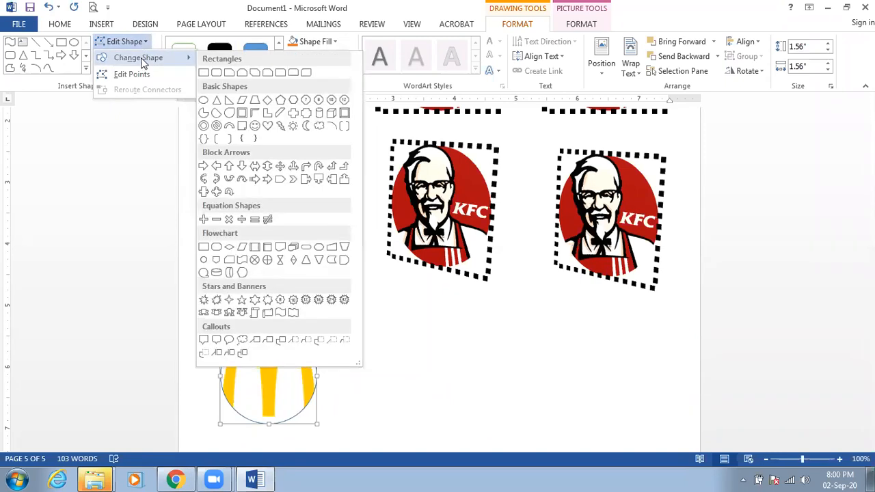
click(279, 180)
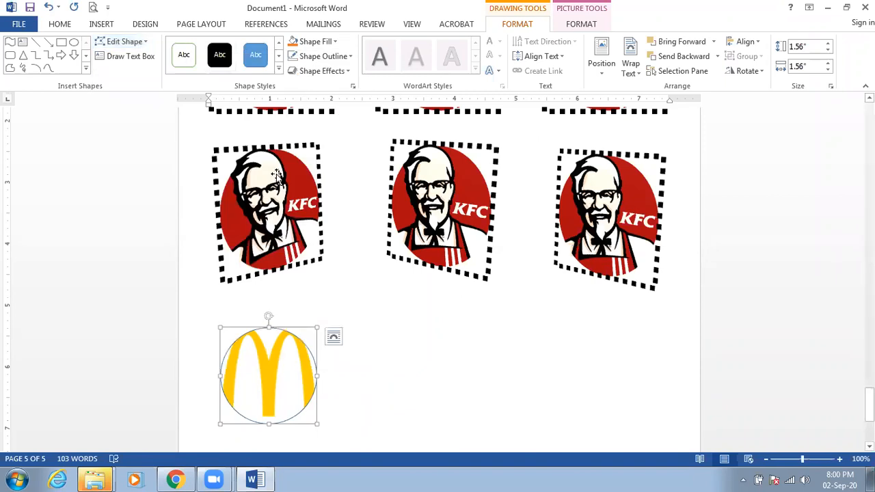
Step: Change the logo shape back to a plain rectangle and place three copies of it in a row beside it
click(125, 43)
mouse_move(147, 58)
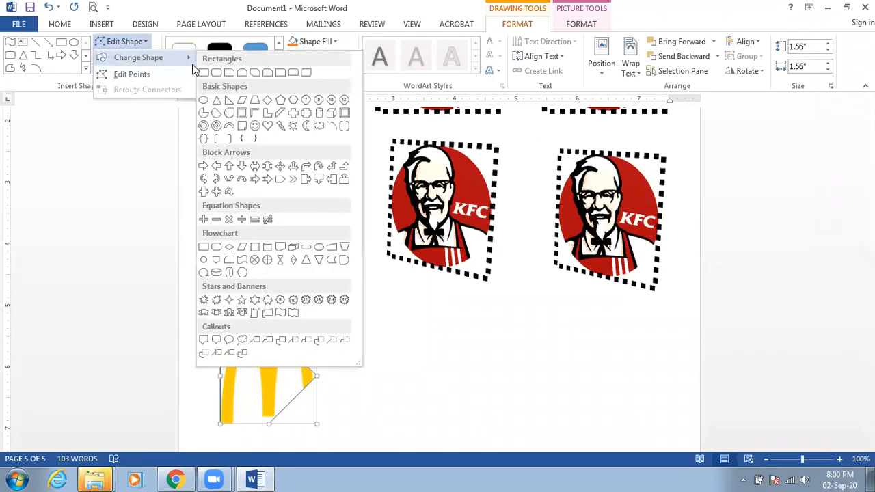
click(204, 73)
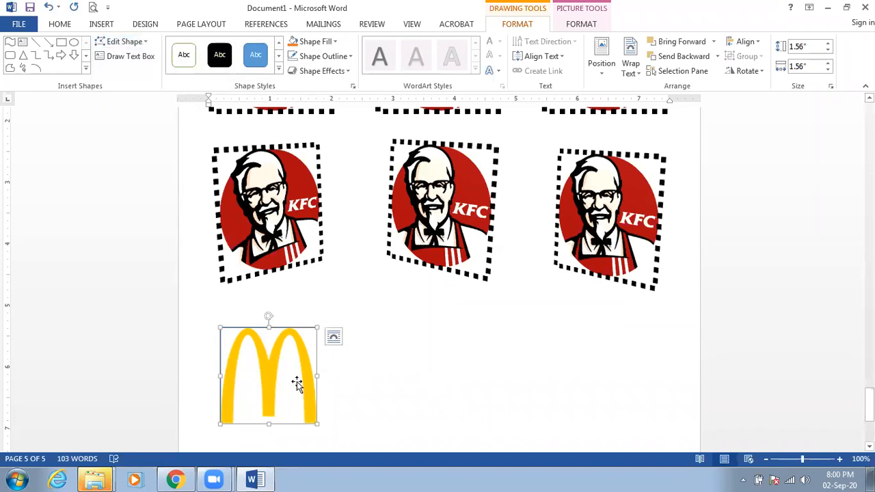
ctrl+drag(298, 387, 585, 382)
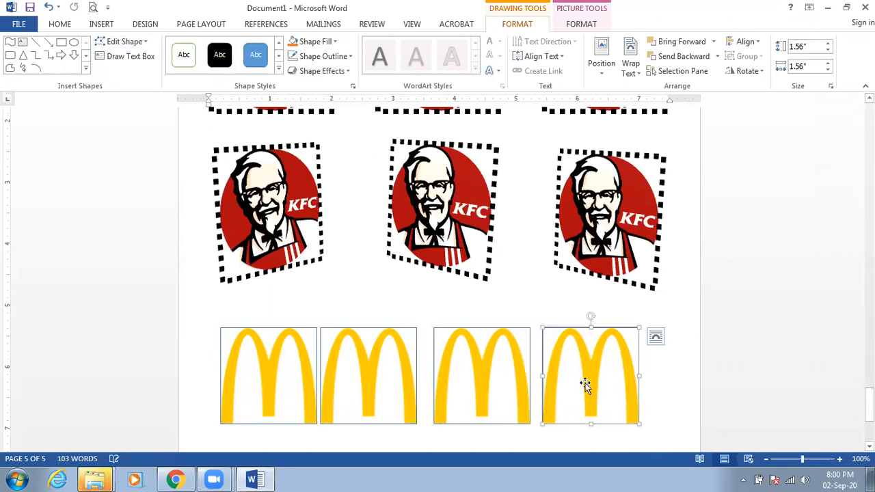
Step: Align the fourth logo in the row to the right margin
scroll(576, 410, down, 1)
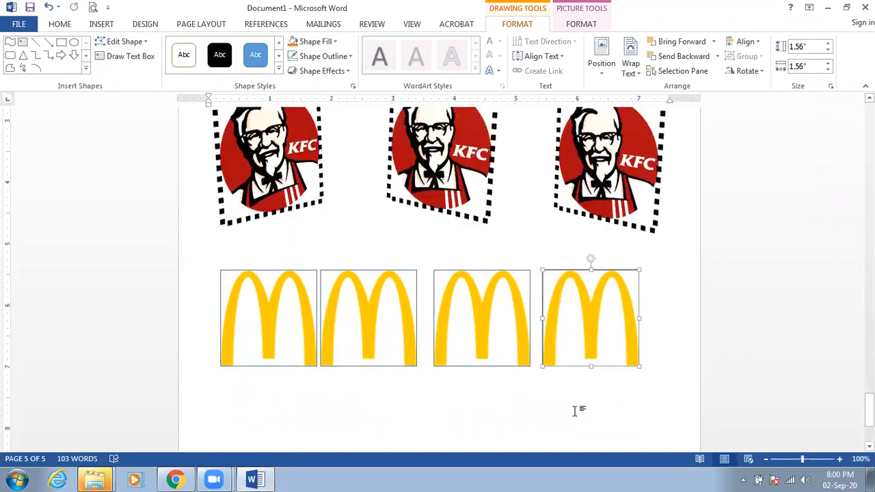
scroll(572, 403, down, 4)
scroll(571, 393, up, 1)
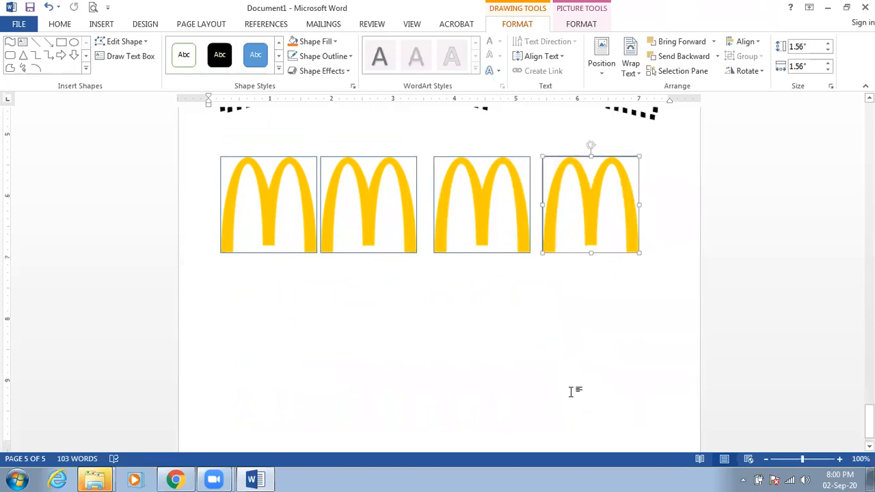
click(302, 205)
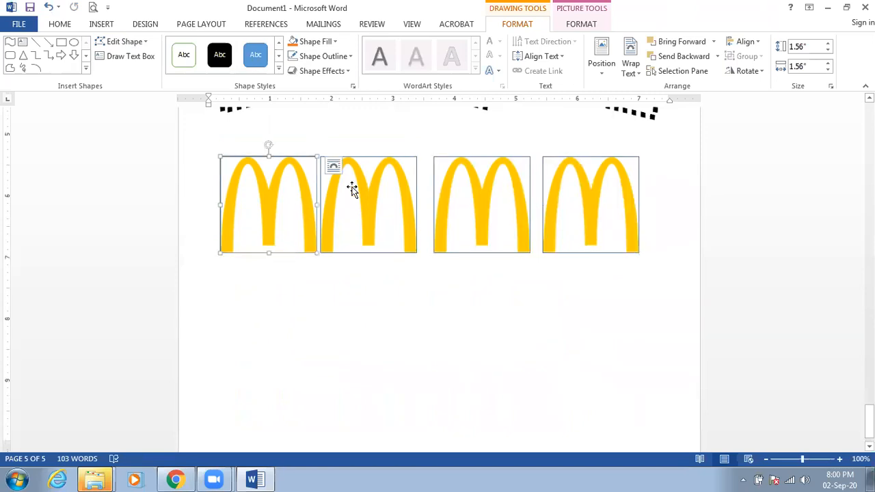
click(325, 194)
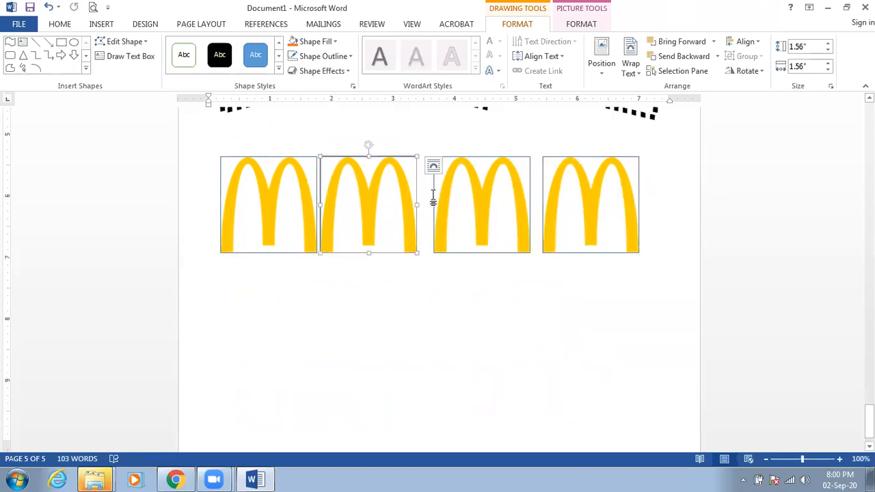
click(458, 192)
click(559, 204)
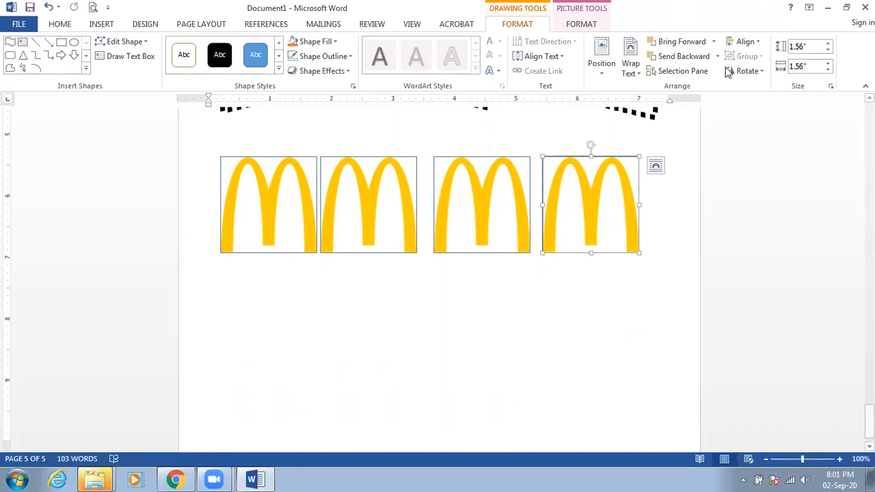
click(747, 42)
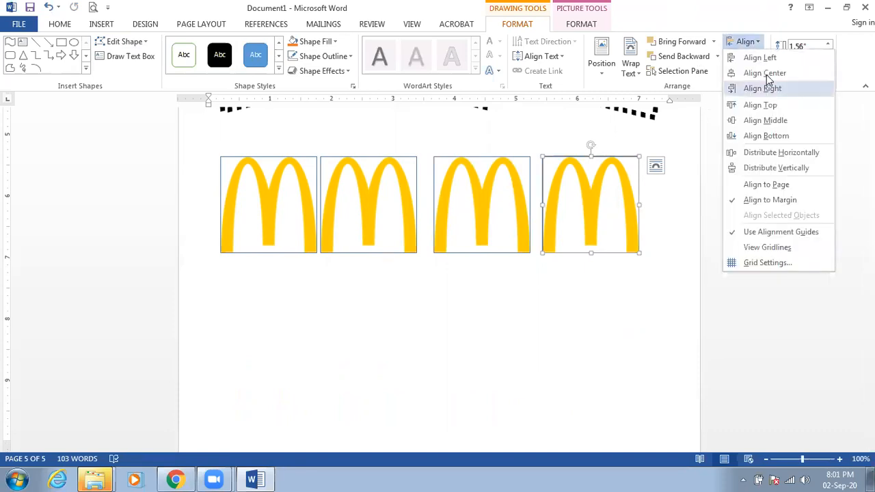
click(767, 89)
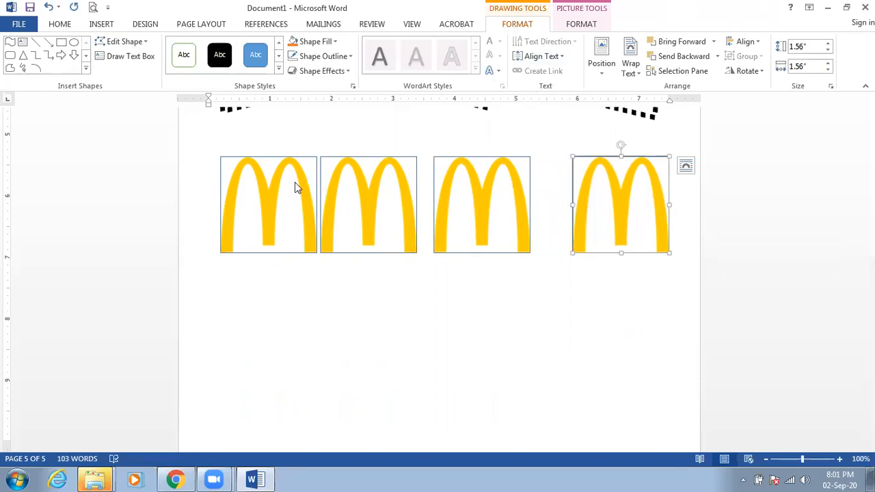
Step: Align the first logo in the row to the left margin and deselect it
click(264, 195)
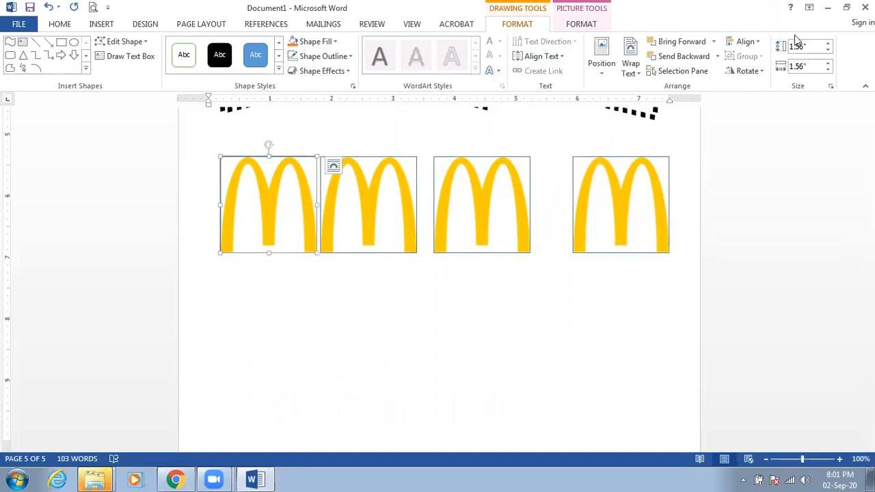
click(751, 45)
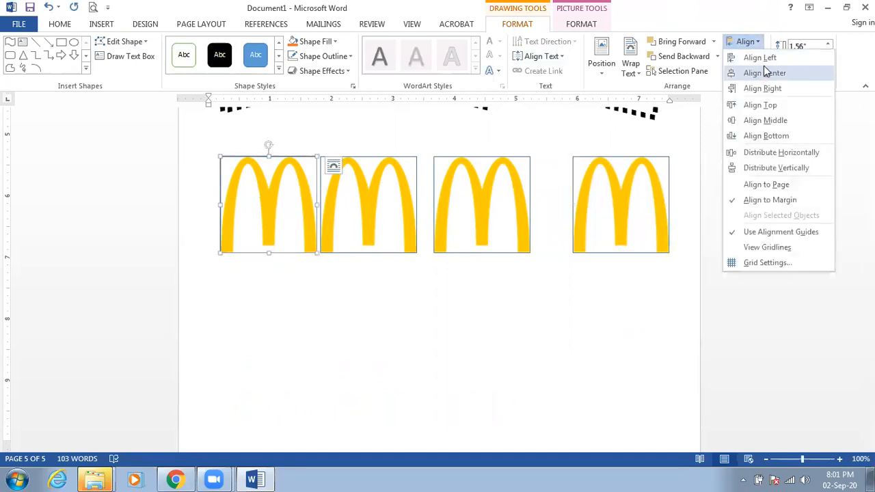
click(770, 59)
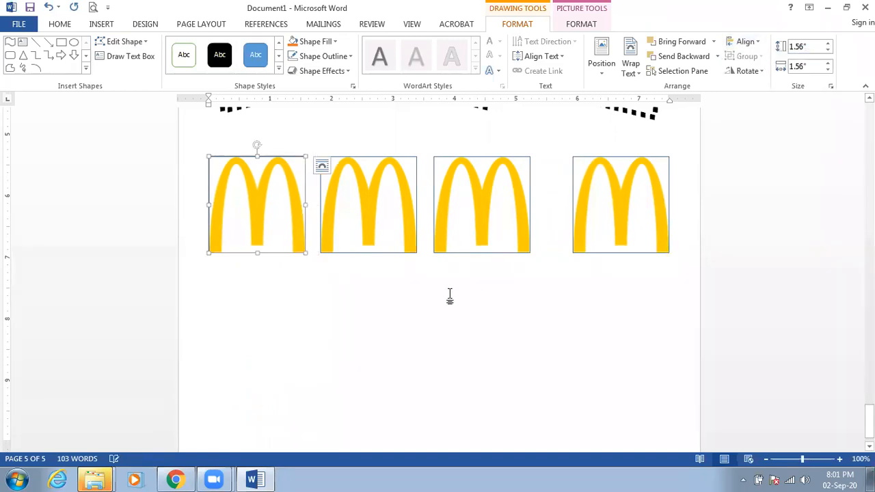
click(421, 282)
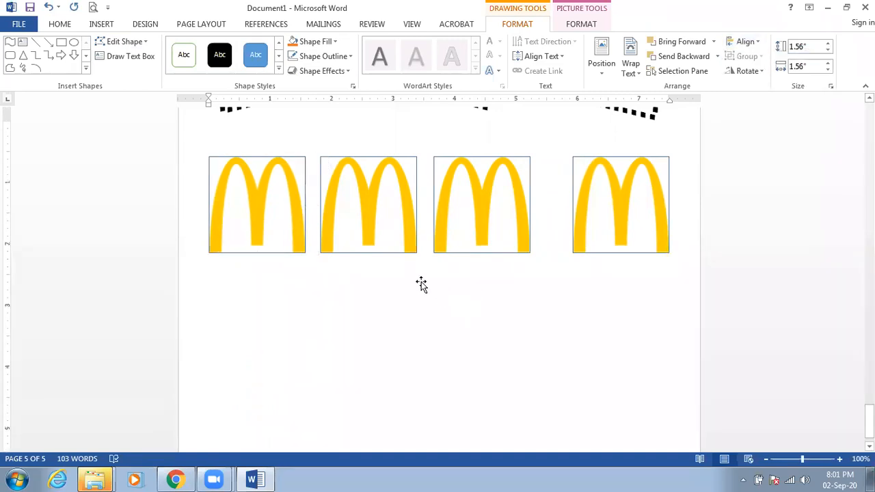
Step: Select all four yellow arches logos and distribute them horizontally
scroll(397, 259, up, 5)
scroll(342, 258, down, 8)
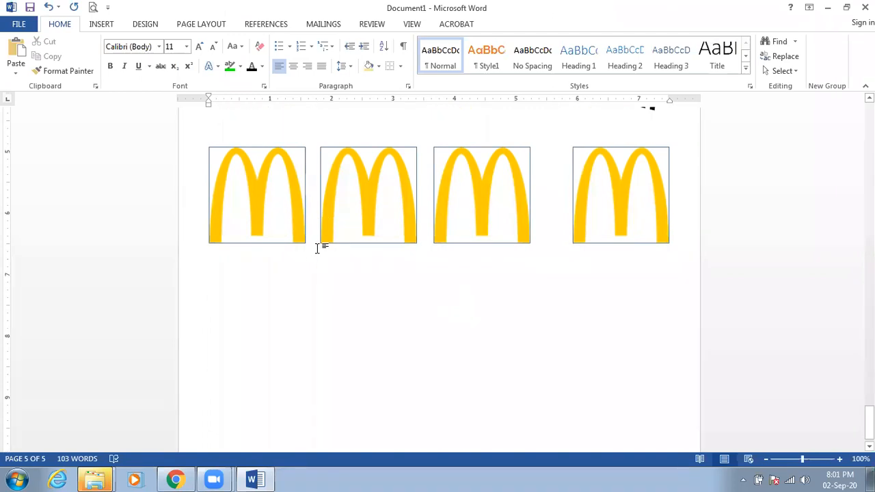
scroll(294, 219, up, 1)
click(290, 210)
ctrl+click(402, 219)
ctrl+click(498, 223)
ctrl+click(623, 222)
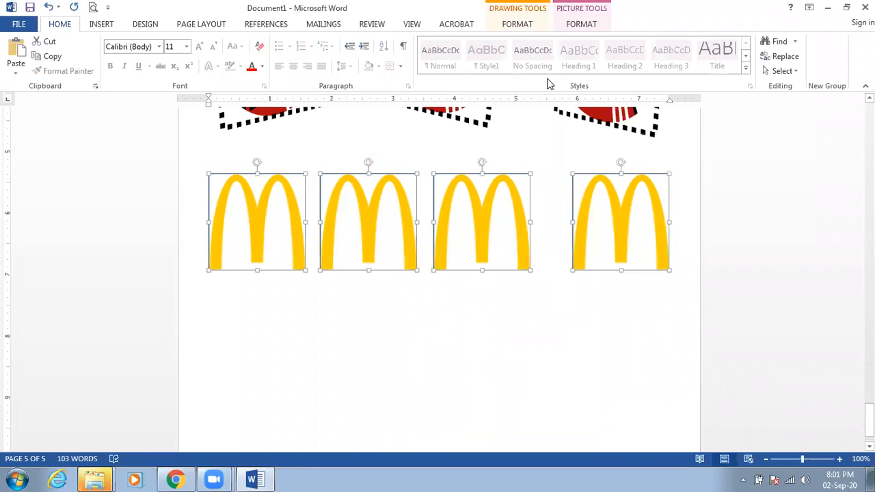
click(521, 27)
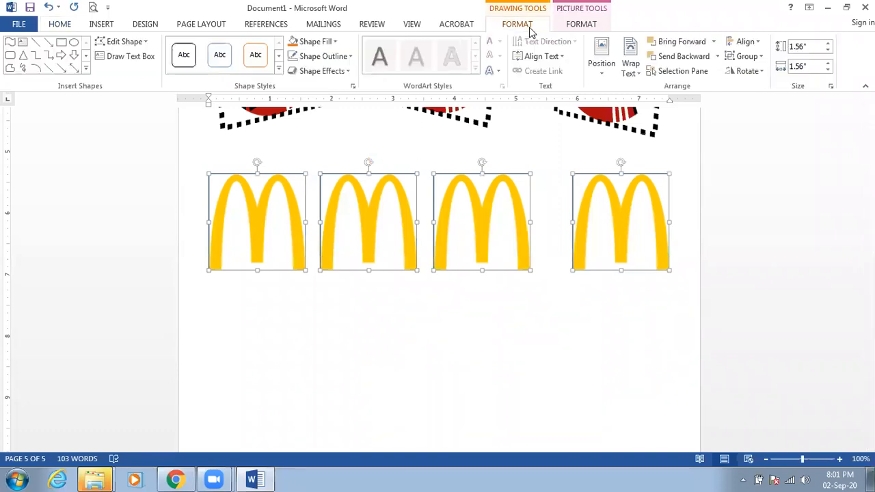
click(755, 44)
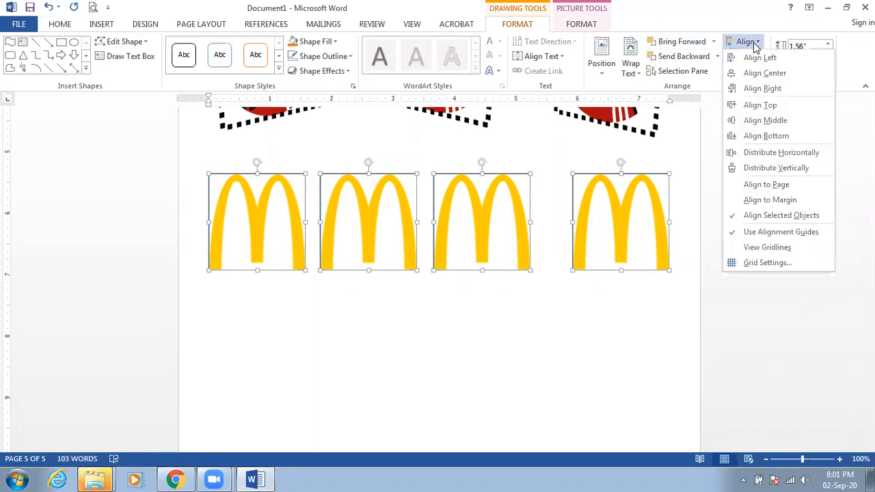
click(786, 152)
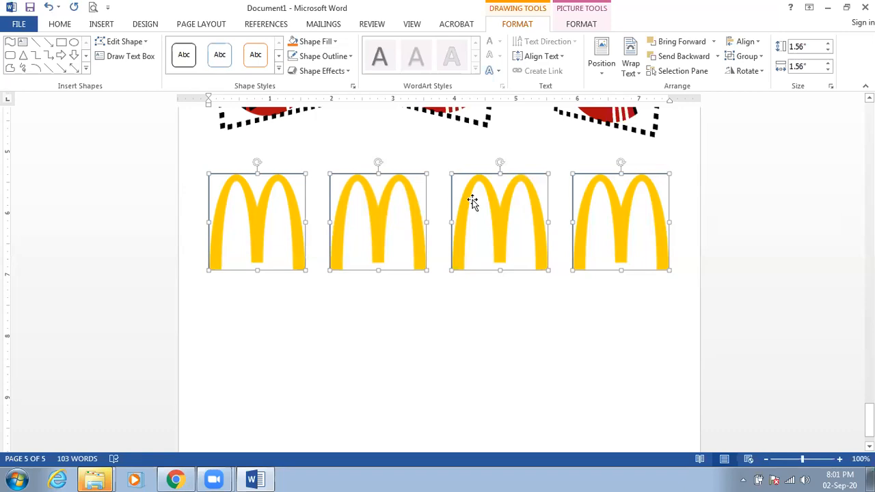
click(359, 327)
Step: Select the four evenly spaced logos and group them into one object
scroll(358, 318, down, 3)
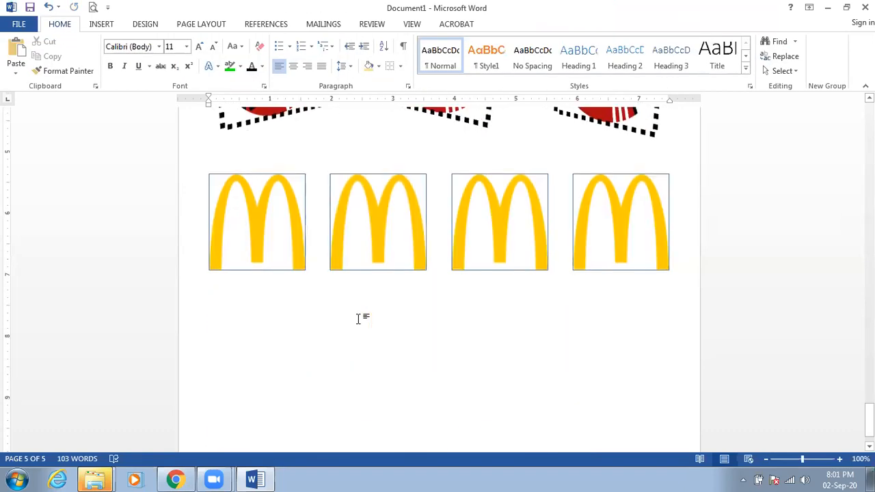
click(276, 233)
shift+click(376, 226)
shift+click(523, 234)
shift+click(619, 219)
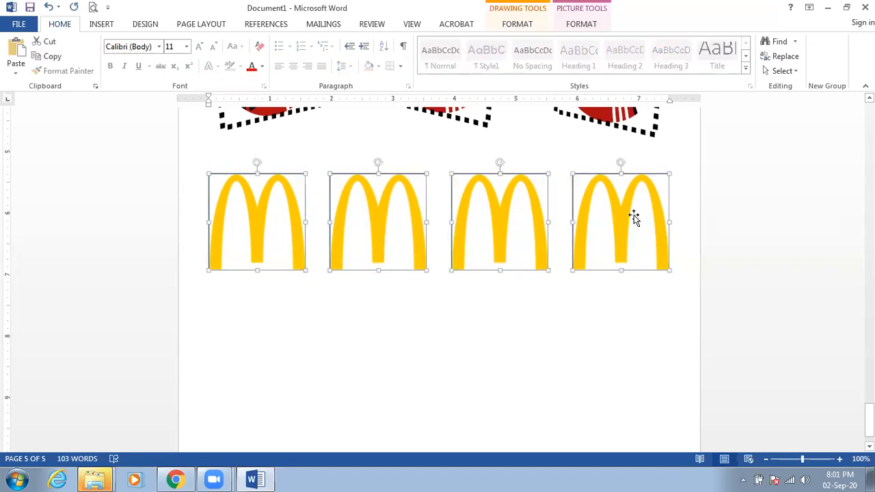
click(533, 26)
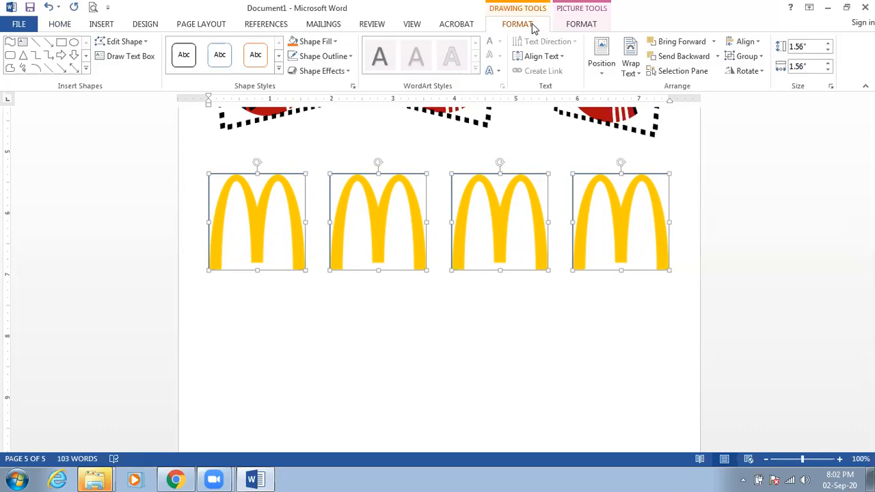
click(749, 58)
click(754, 73)
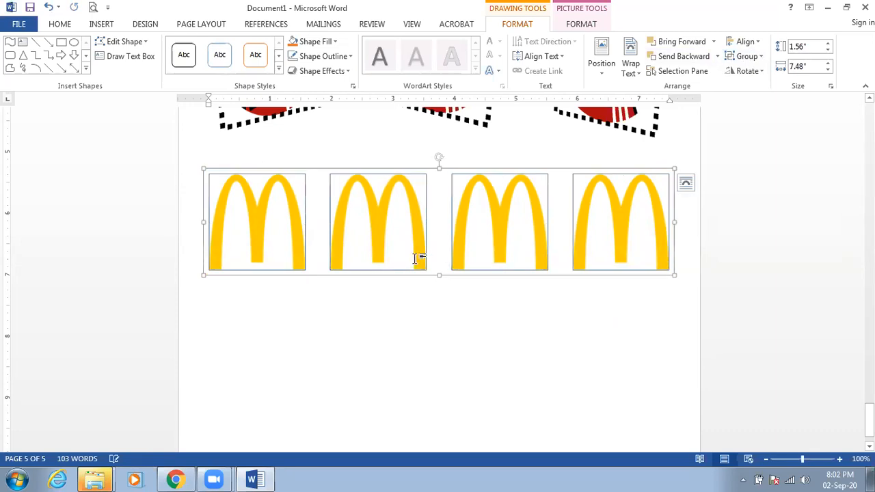
Step: Place trial copies of the grouped yellow arches row below the original and delete each copy
scroll(407, 250, down, 1)
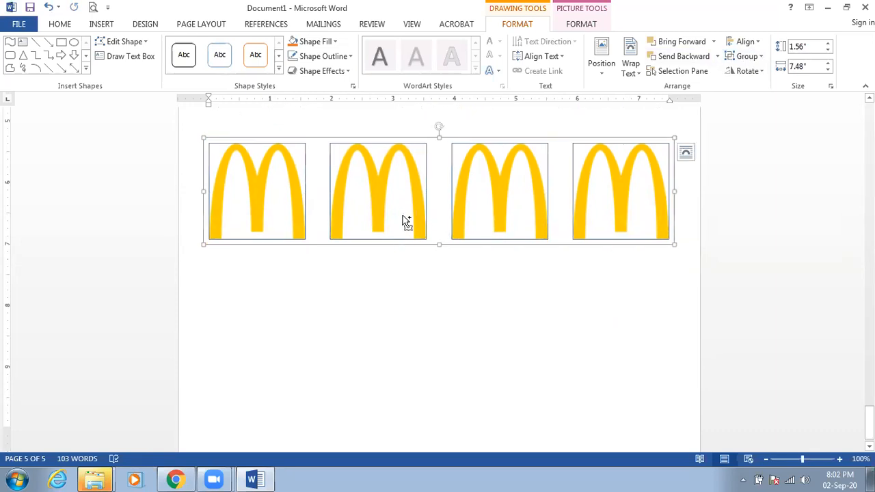
drag(403, 263, 404, 341)
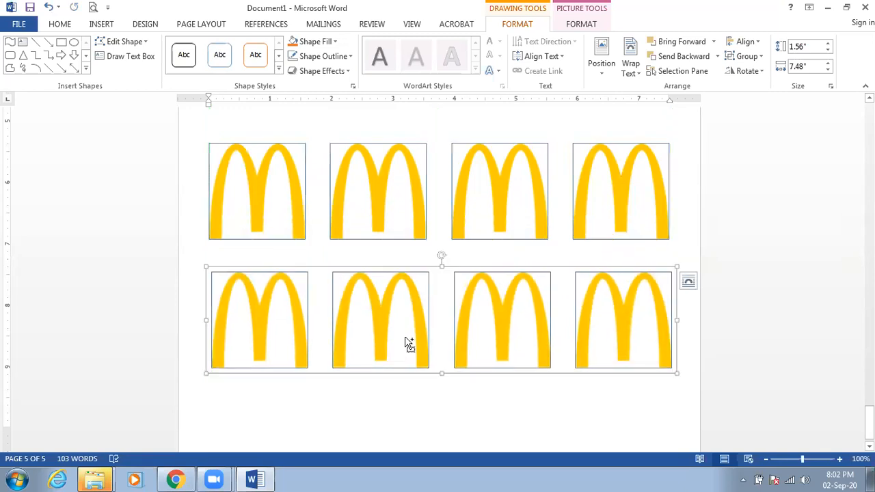
key(Delete)
click(355, 229)
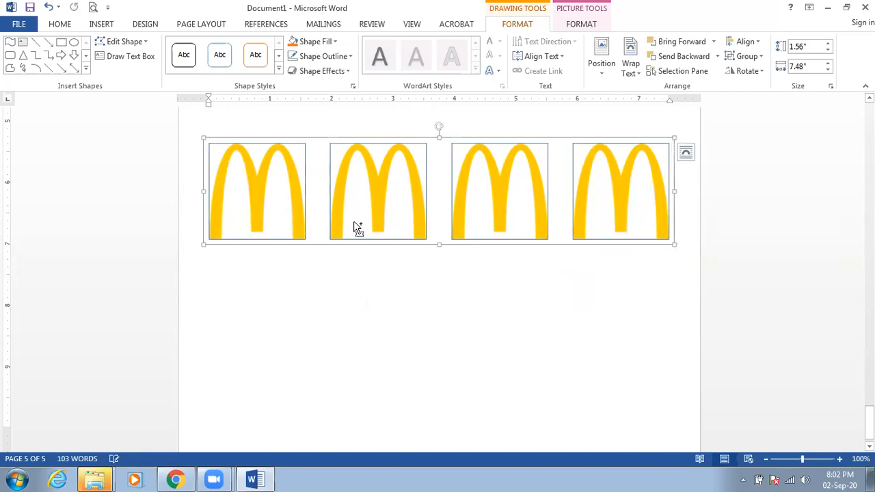
drag(352, 222, 359, 354)
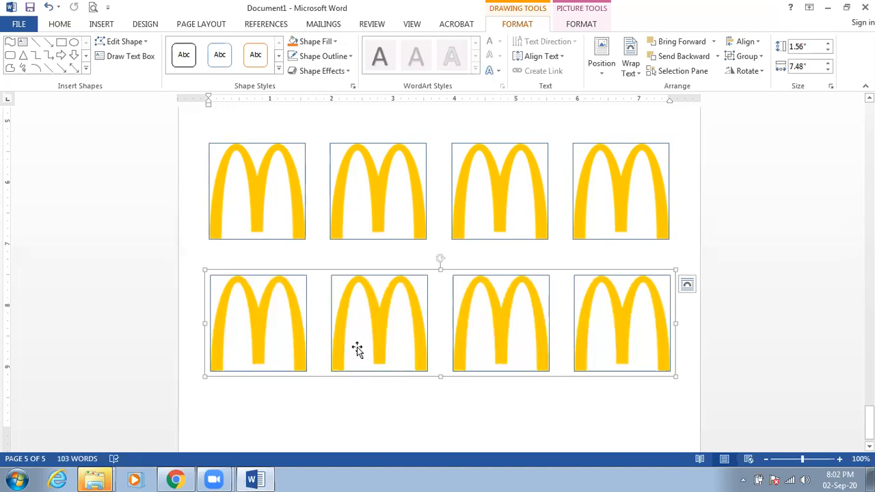
key(Delete)
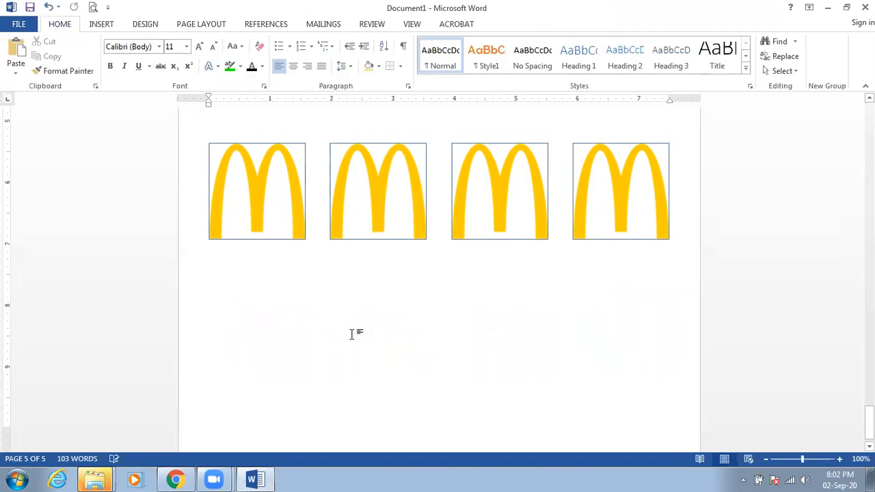
Step: Move the grouped arches row to a few trial positions below the KFC logos and undo the last move
click(277, 218)
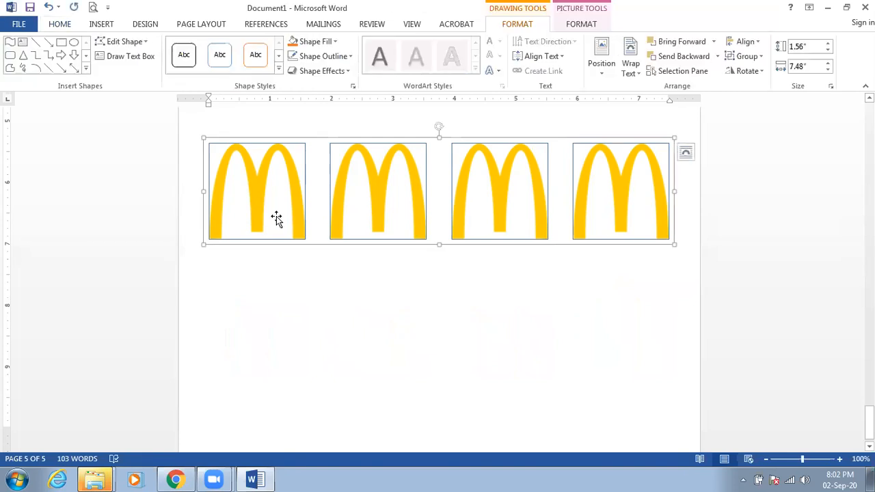
drag(276, 217, 275, 260)
drag(272, 348, 295, 291)
scroll(376, 287, up, 3)
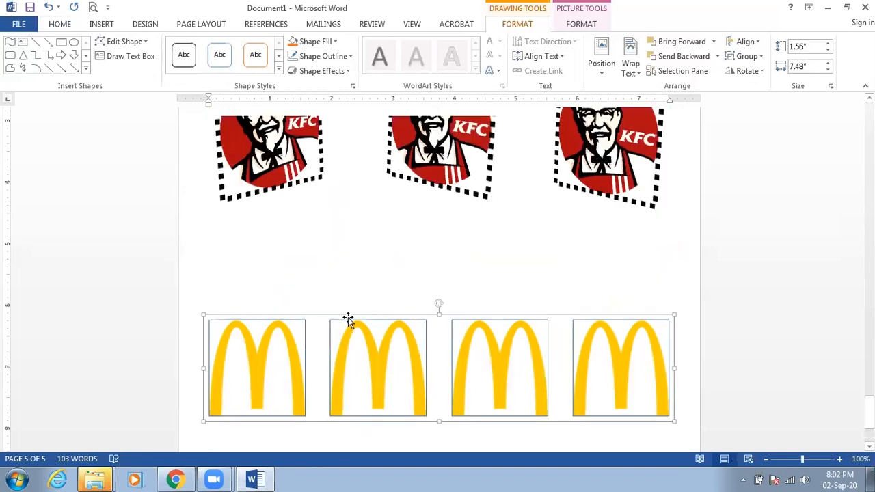
scroll(347, 318, down, 1)
drag(378, 316, 370, 287)
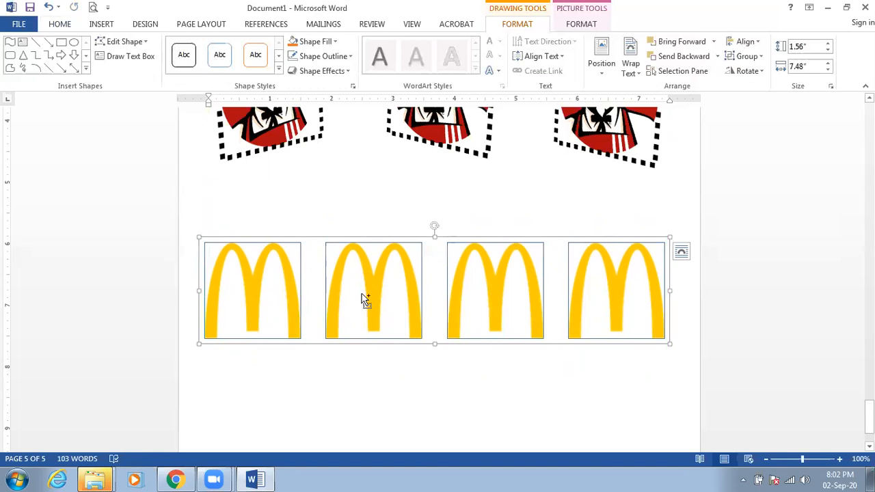
key(ctrl+z)
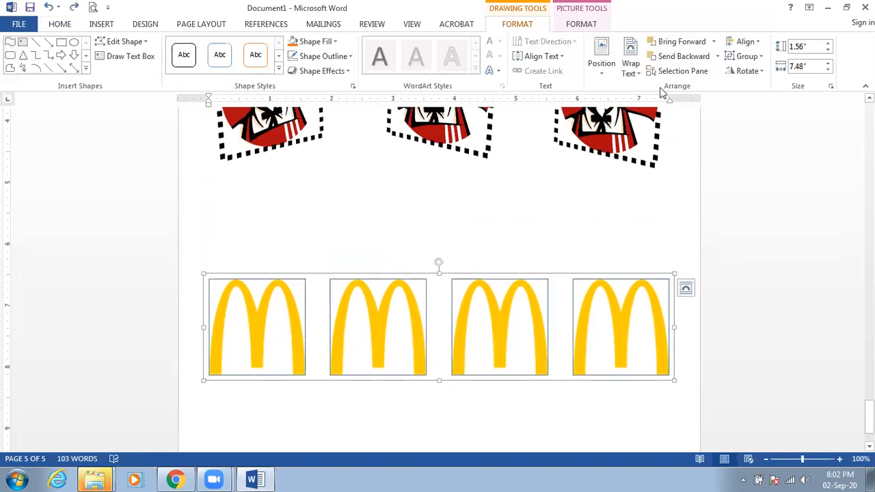
Step: Turn off the display of alignment guides in the grid settings and move the arches group slightly up and to the right
click(746, 44)
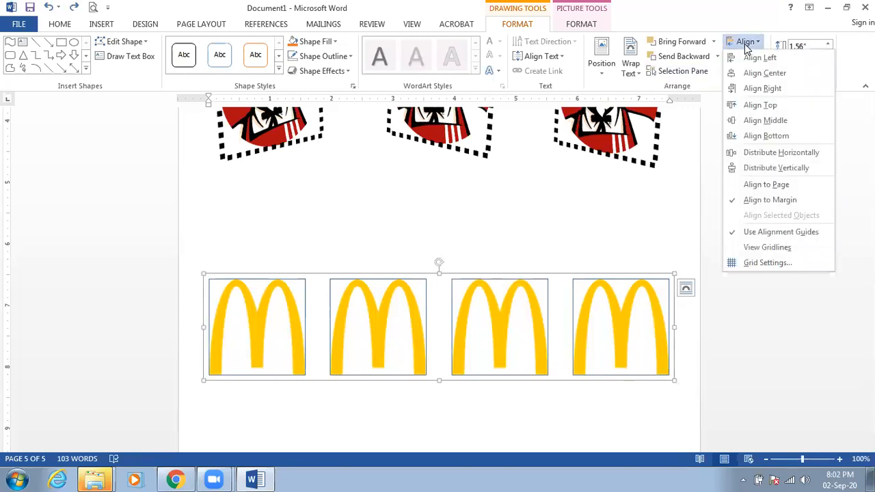
click(782, 266)
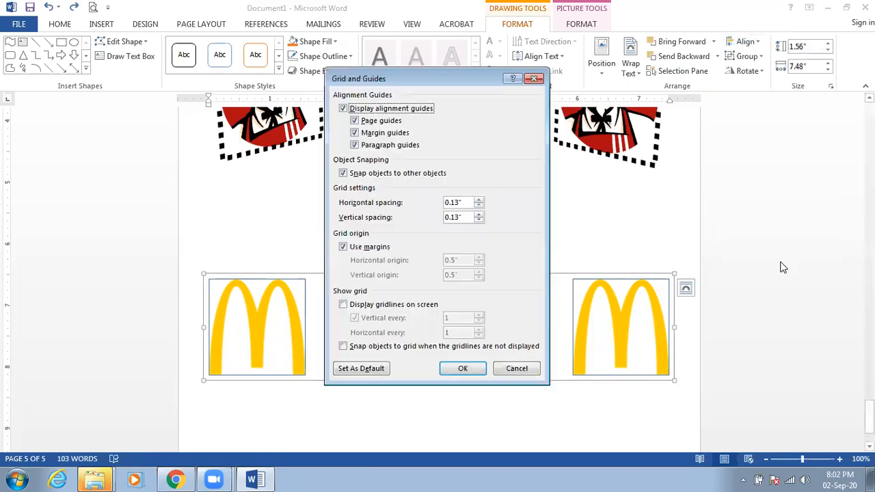
click(357, 114)
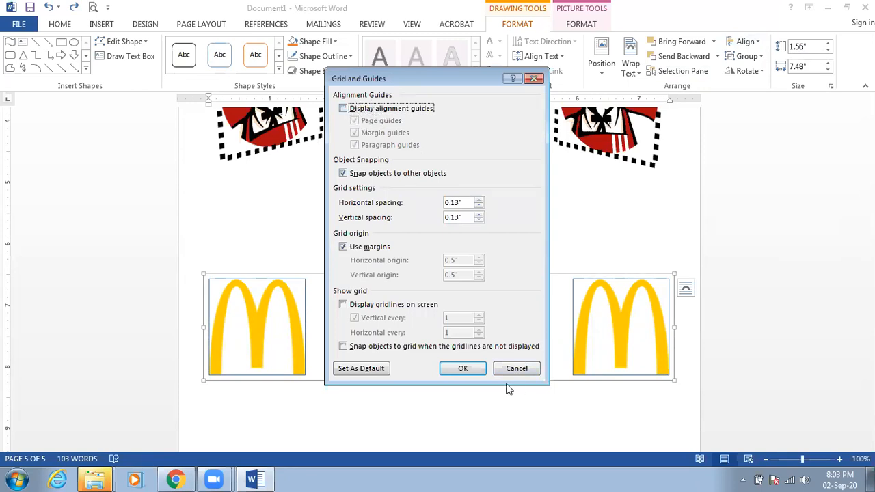
click(459, 369)
drag(454, 350, 470, 327)
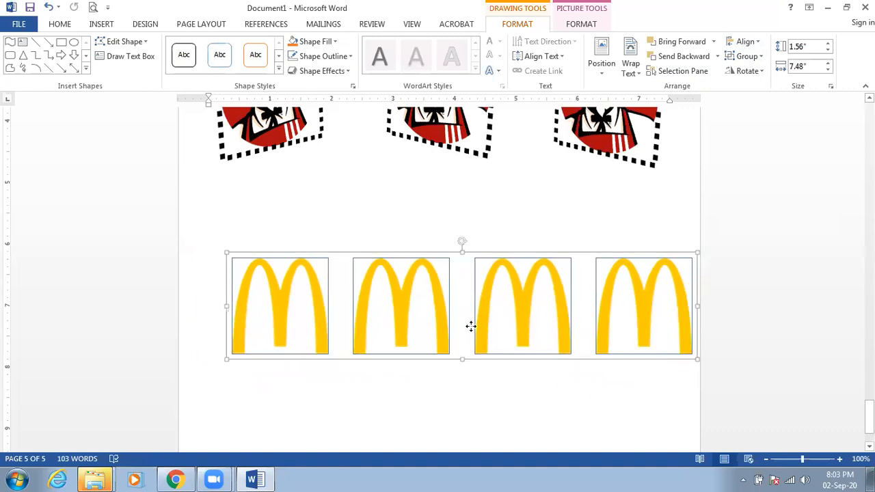
Step: Turn on the display of alignment guides and move the arches group back into line with the left and right page margins
click(749, 42)
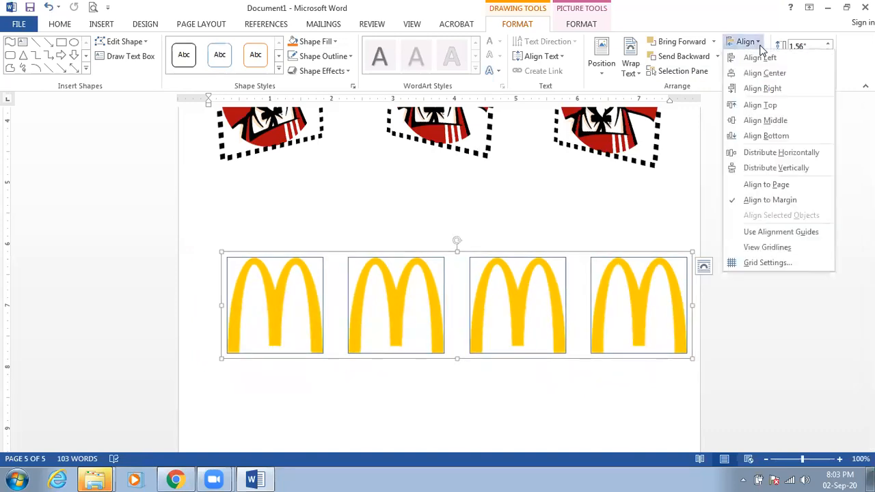
click(773, 265)
click(343, 109)
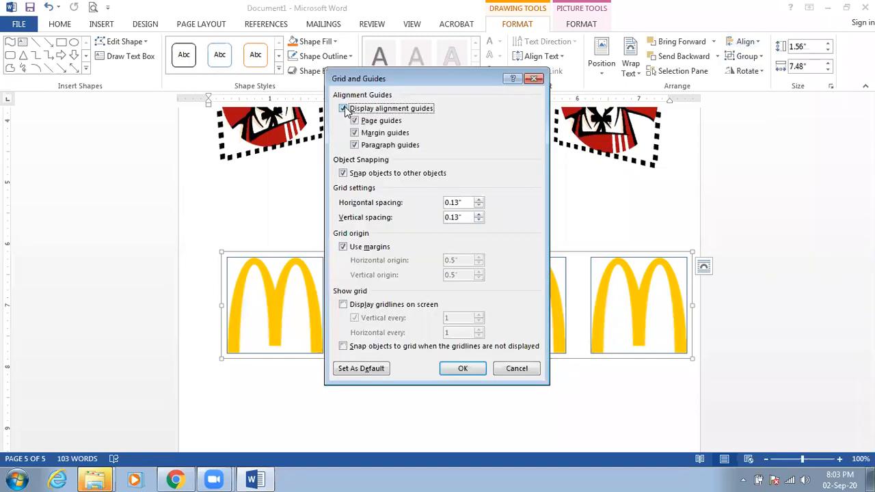
click(458, 369)
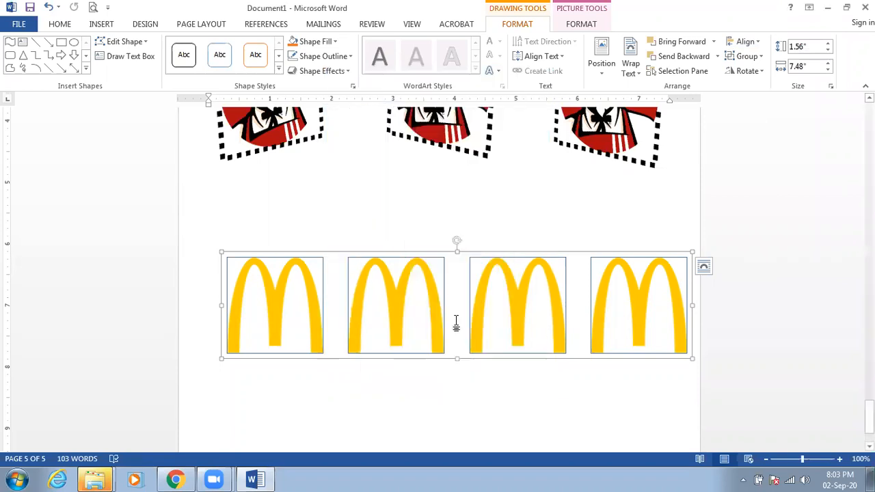
drag(477, 255, 449, 255)
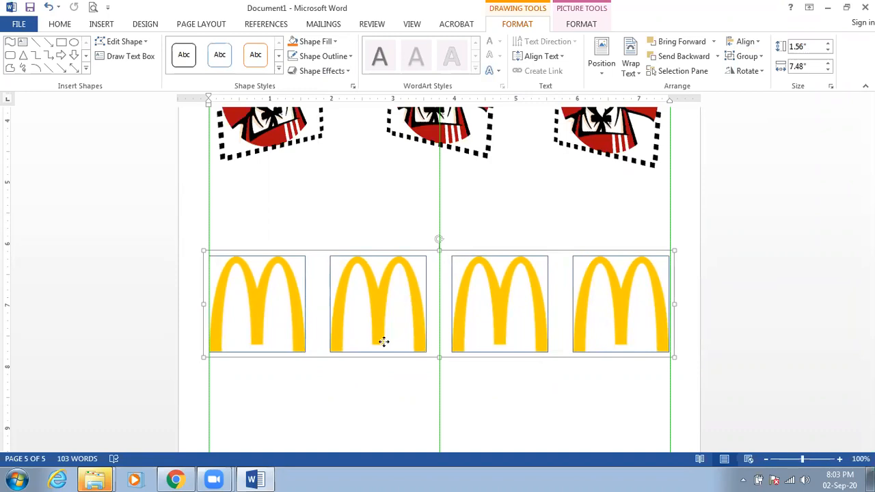
Step: Review how the arches row is placed on the page in relation to the KFC logo rows above it
scroll(384, 402, up, 5)
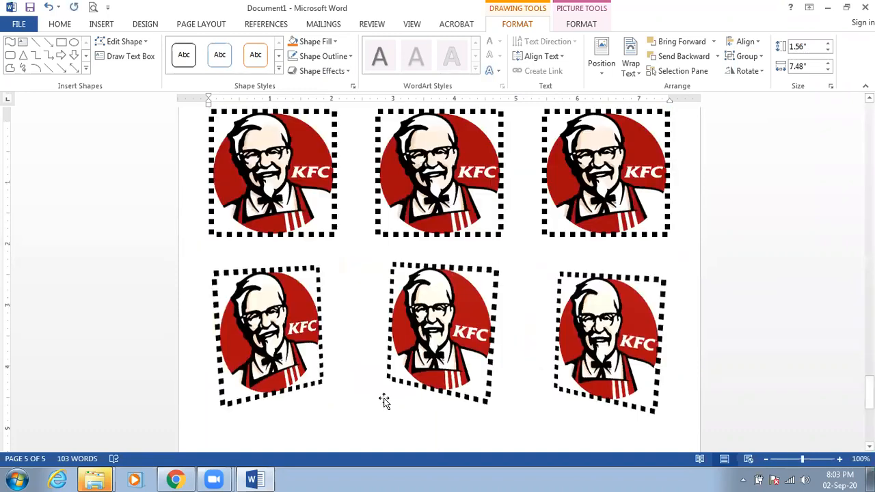
click(384, 402)
scroll(384, 401, down, 5)
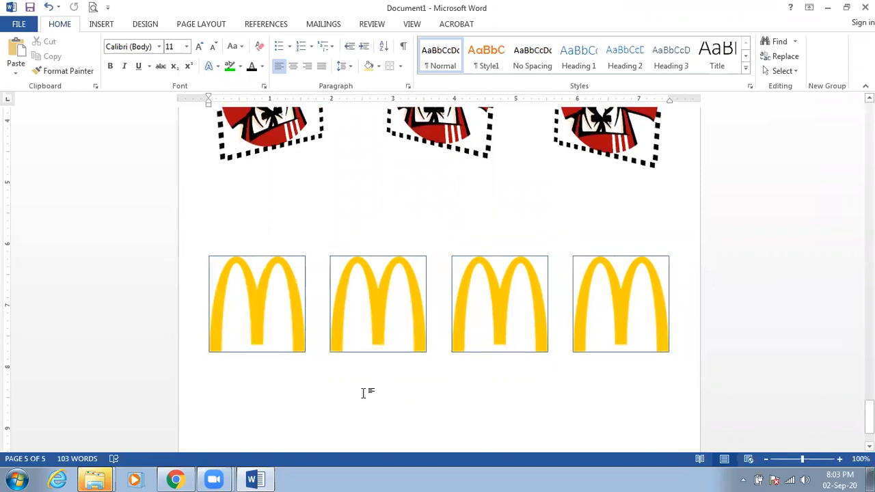
scroll(373, 392, down, 2)
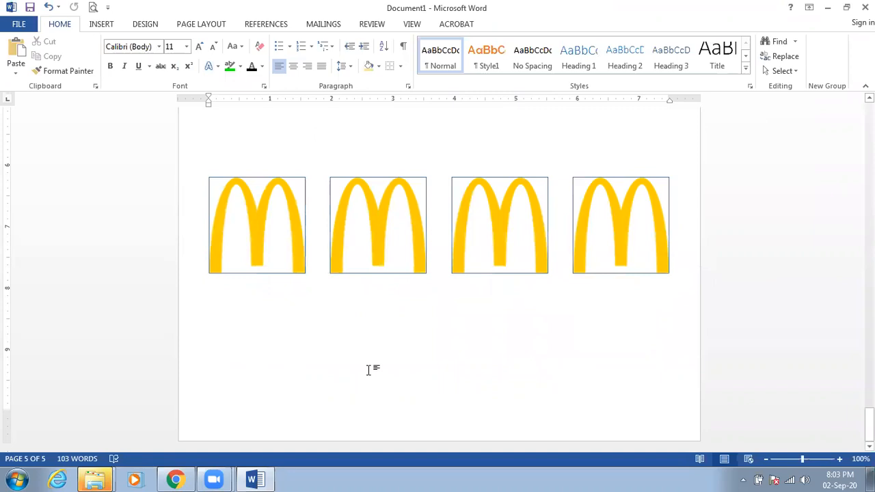
scroll(371, 369, up, 6)
scroll(617, 314, down, 4)
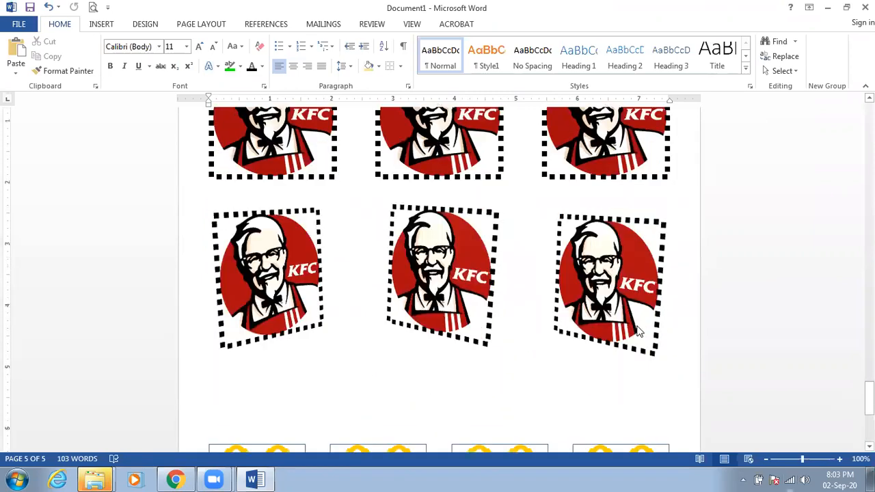
scroll(617, 314, up, 4)
scroll(421, 317, down, 6)
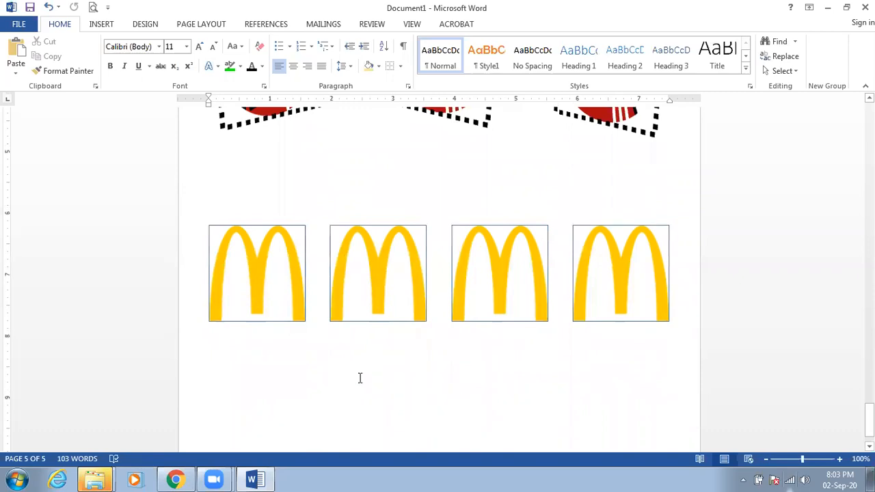
scroll(253, 363, up, 4)
scroll(250, 363, up, 2)
click(250, 363)
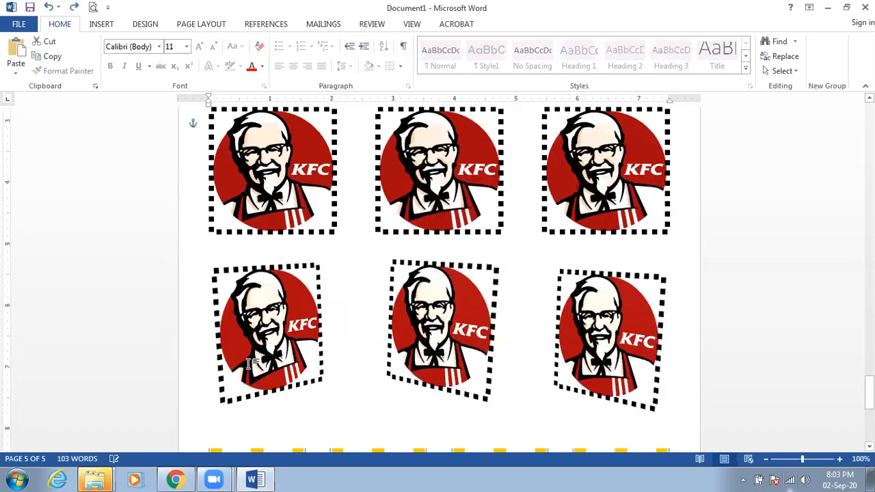
scroll(249, 363, down, 6)
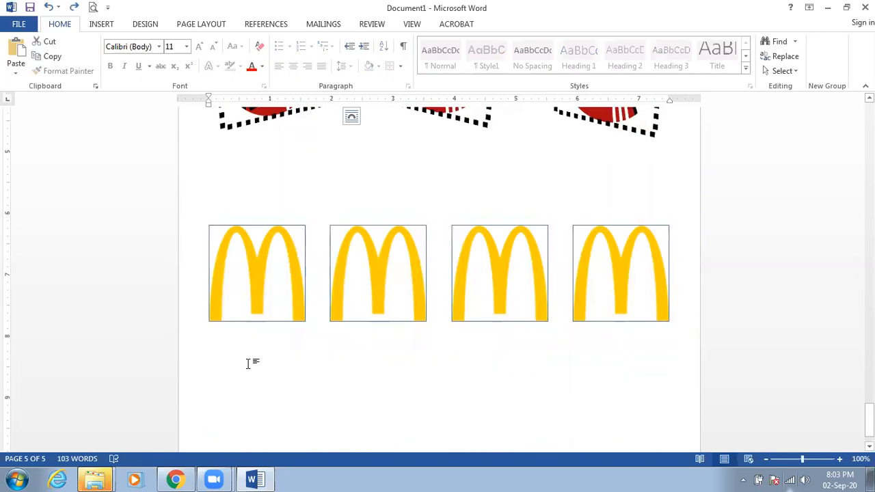
Step: Inspect the grid and guides settings and the layout options for the selected arches group, leaving them as they are
click(410, 302)
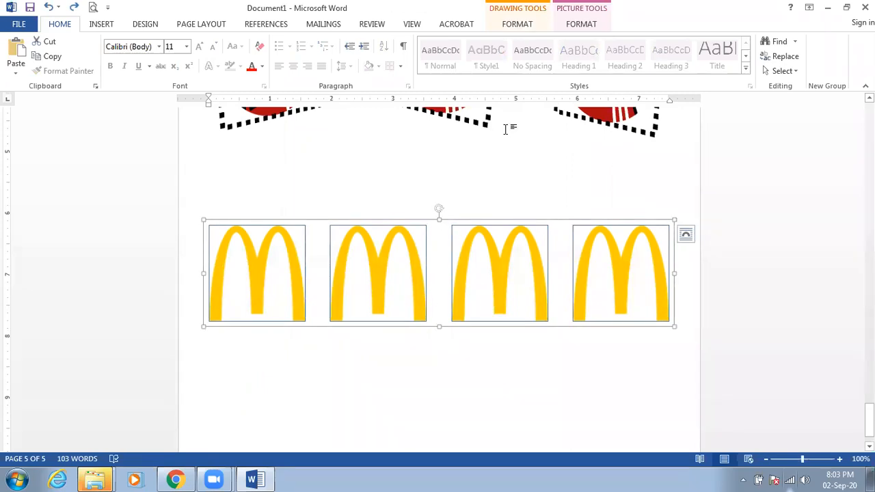
click(516, 26)
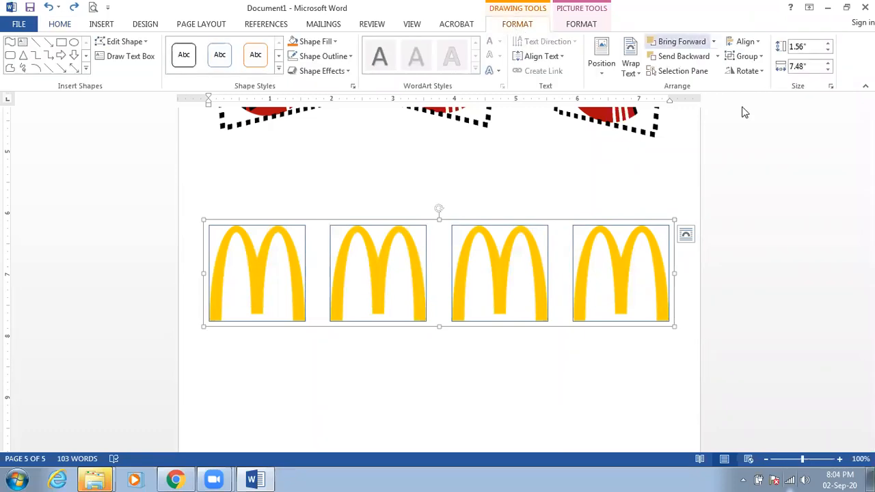
click(758, 43)
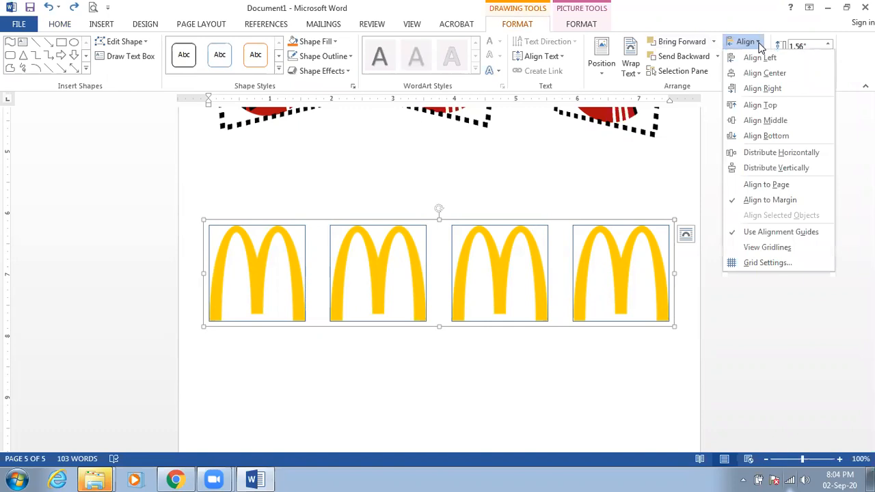
click(788, 262)
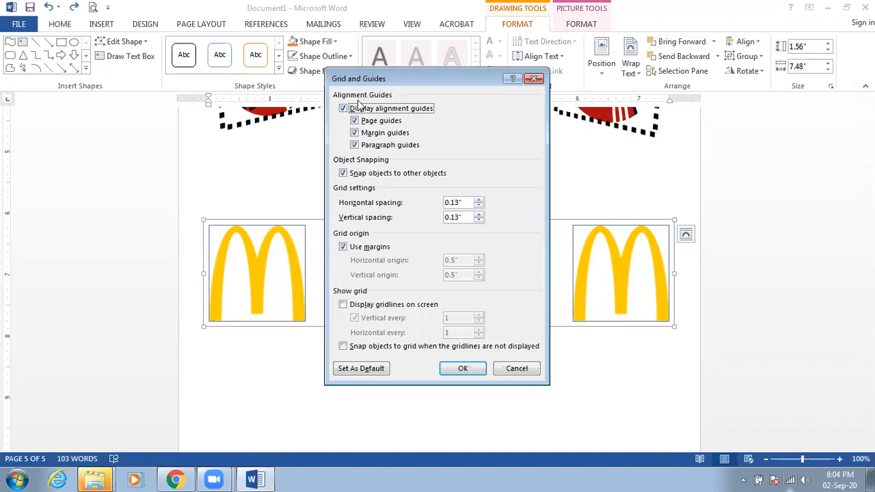
click(527, 369)
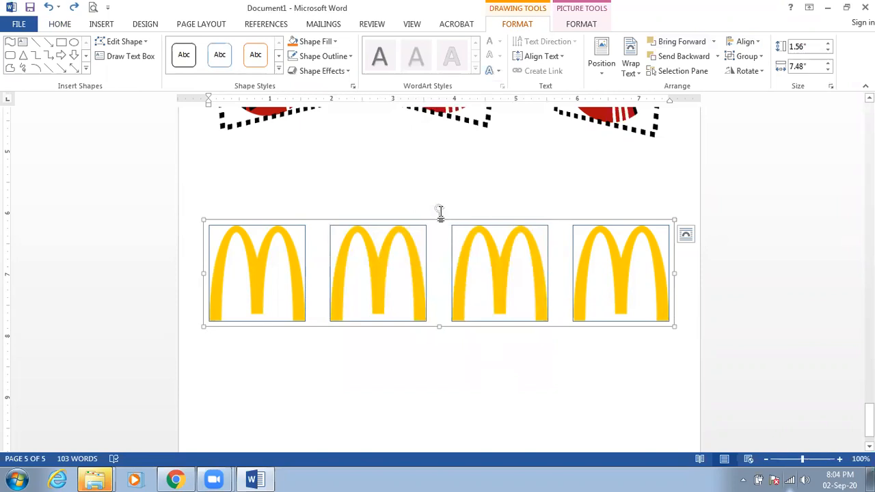
click(686, 236)
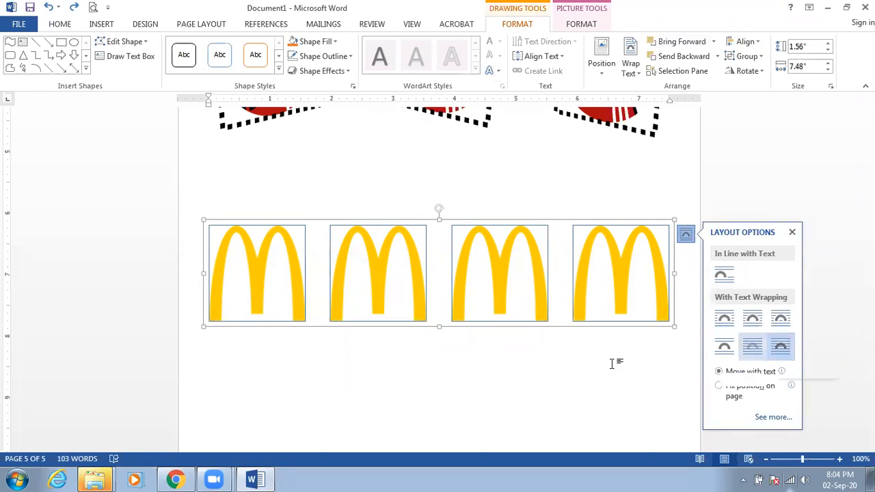
Step: Compare the layout of both KFC logo rows with the row of four yellow arches logos on page 5
scroll(384, 358, up, 9)
click(357, 376)
scroll(342, 370, down, 10)
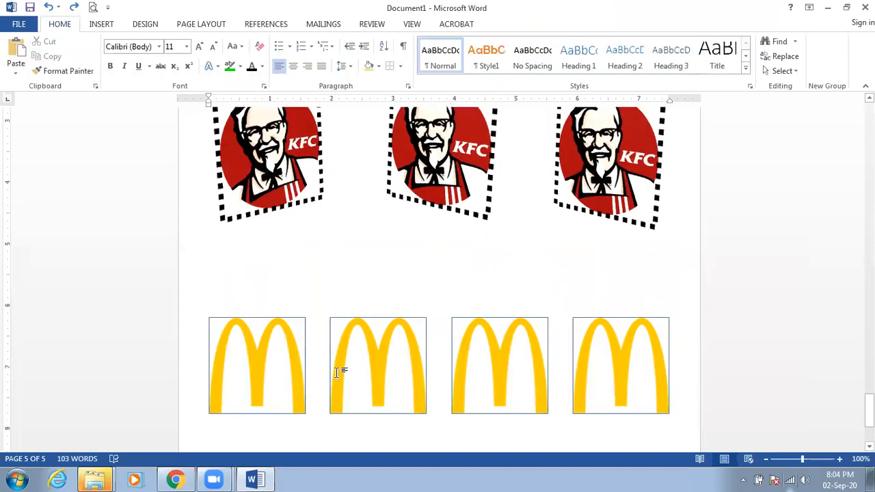
scroll(250, 328, up, 9)
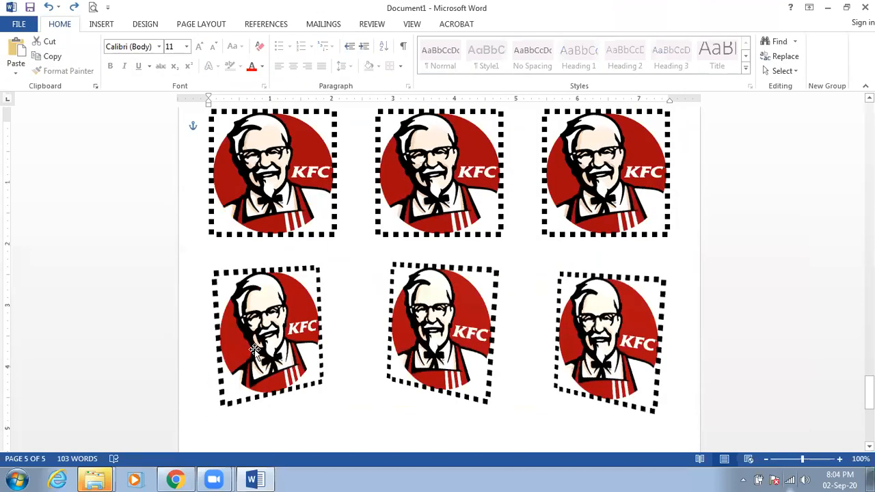
scroll(257, 349, down, 5)
scroll(257, 354, down, 3)
scroll(240, 369, up, 6)
scroll(273, 373, down, 2)
scroll(348, 379, down, 2)
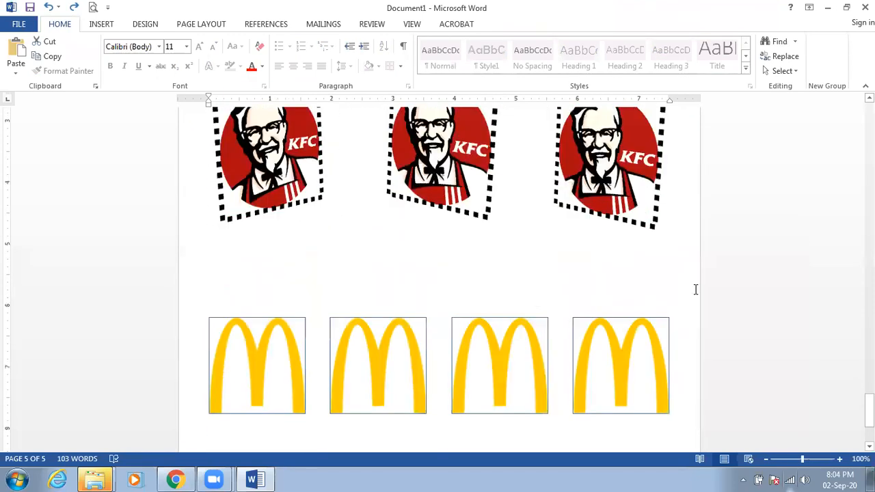
scroll(686, 288, down, 3)
scroll(604, 332, up, 8)
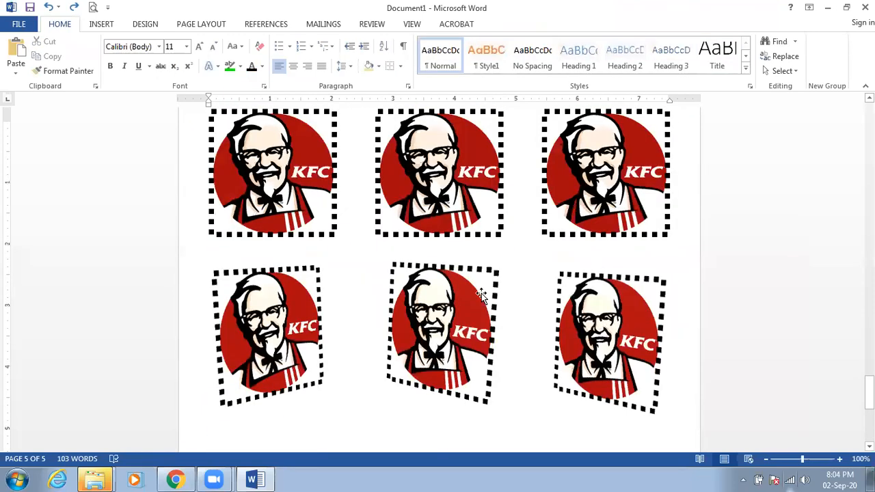
scroll(482, 294, down, 6)
scroll(390, 354, down, 3)
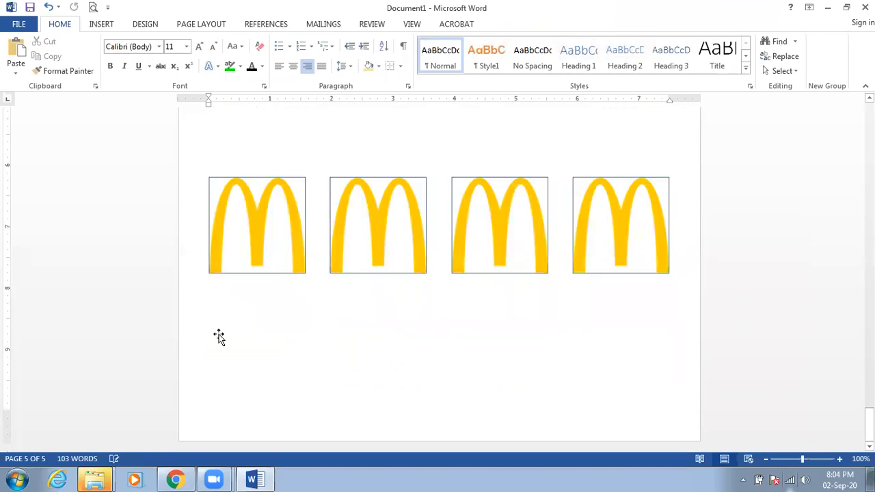
Step: Undo the last edits to the logo rows on page 5, redo them, and deselect the KFC logo
key(ctrl+z)
key(ctrl+z)
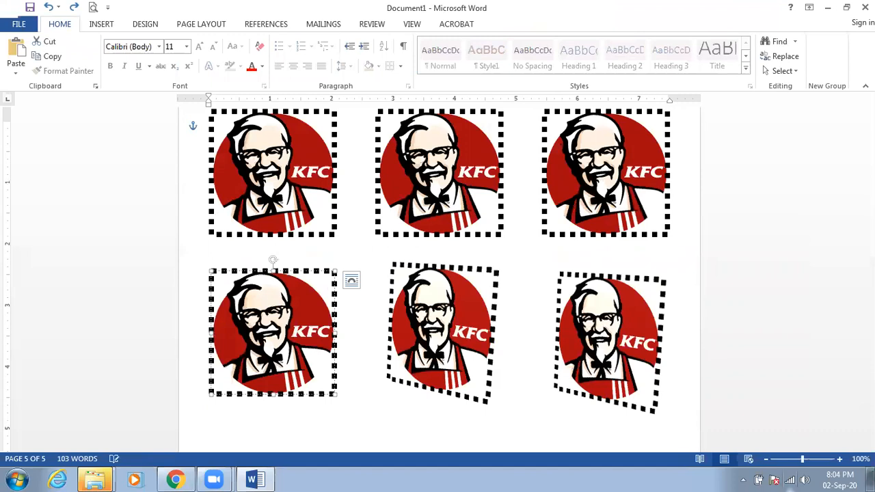
key(ctrl+z)
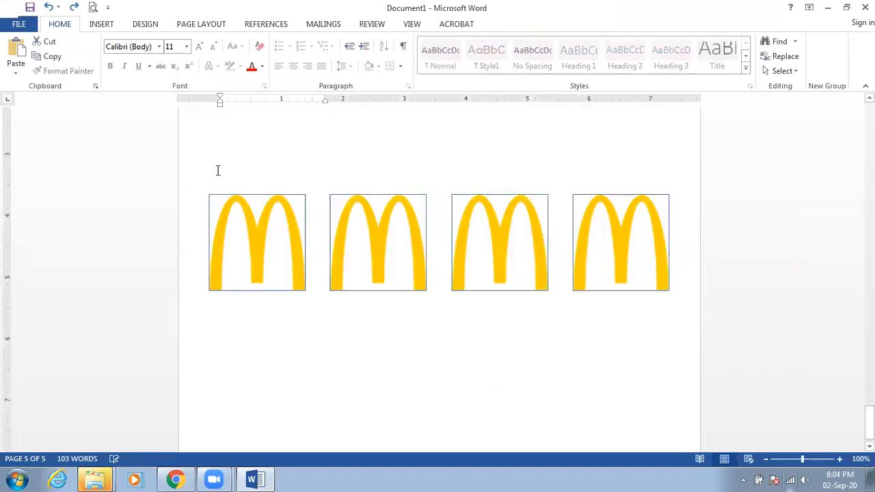
key(ctrl+y)
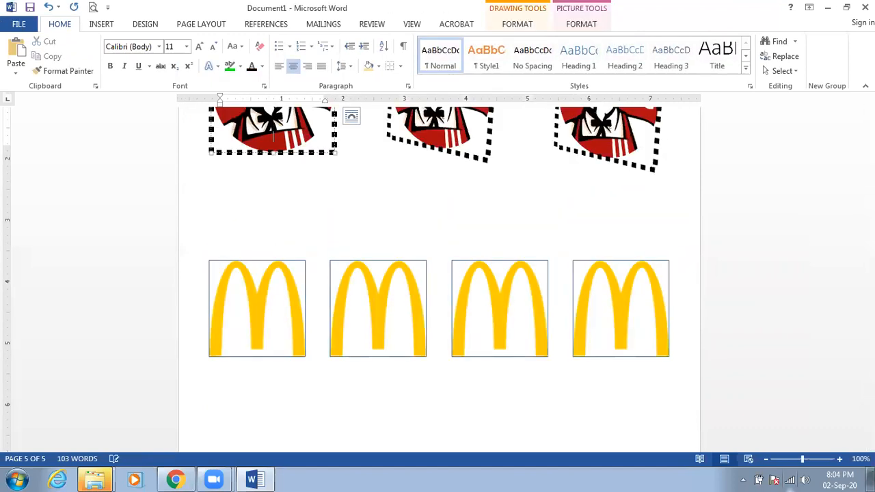
scroll(164, 207, down, 1)
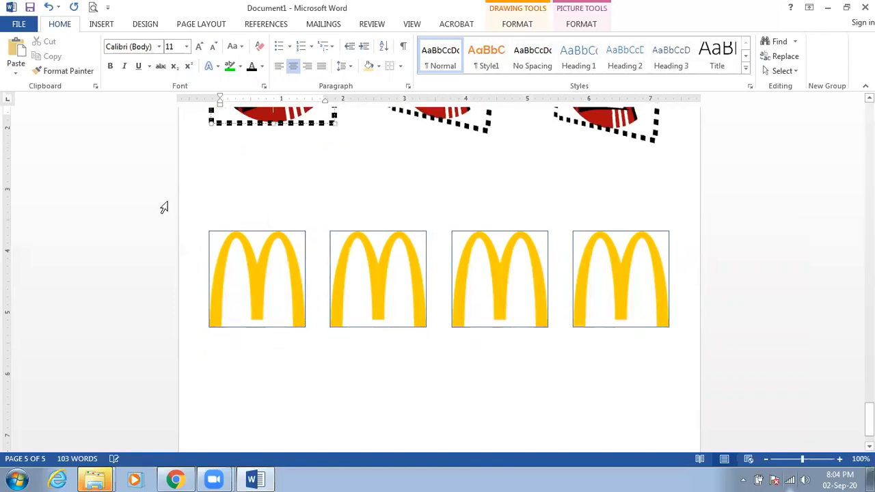
scroll(164, 207, down, 1)
scroll(164, 207, up, 1)
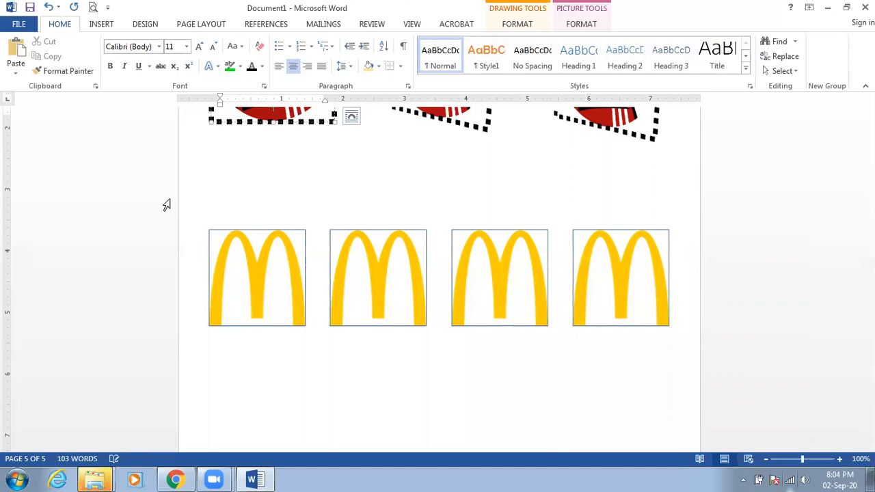
click(226, 180)
Step: Place the insertion point beside the arches row on page 5 and add a new blank page after it
scroll(267, 237, up, 5)
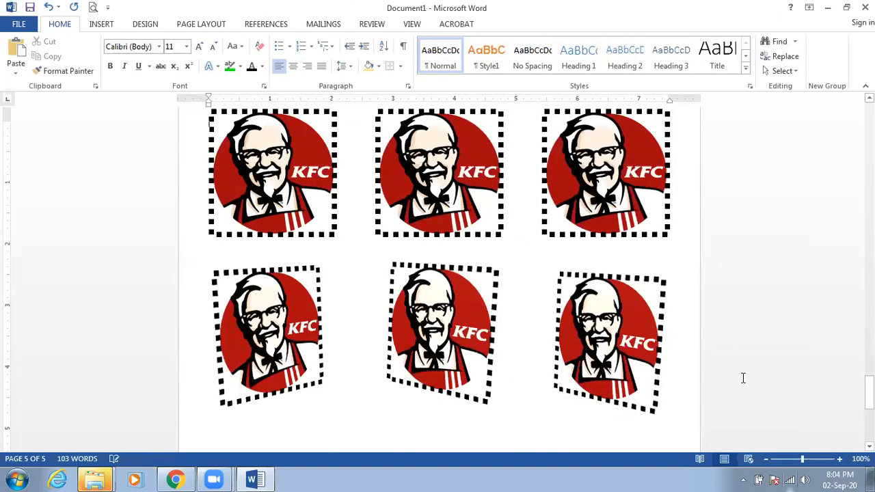
scroll(658, 361, down, 3)
scroll(674, 328, down, 3)
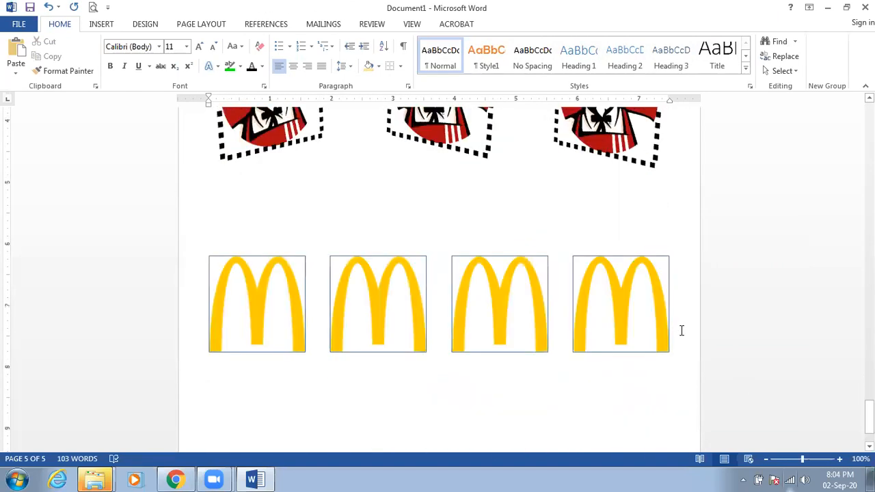
double_click(683, 336)
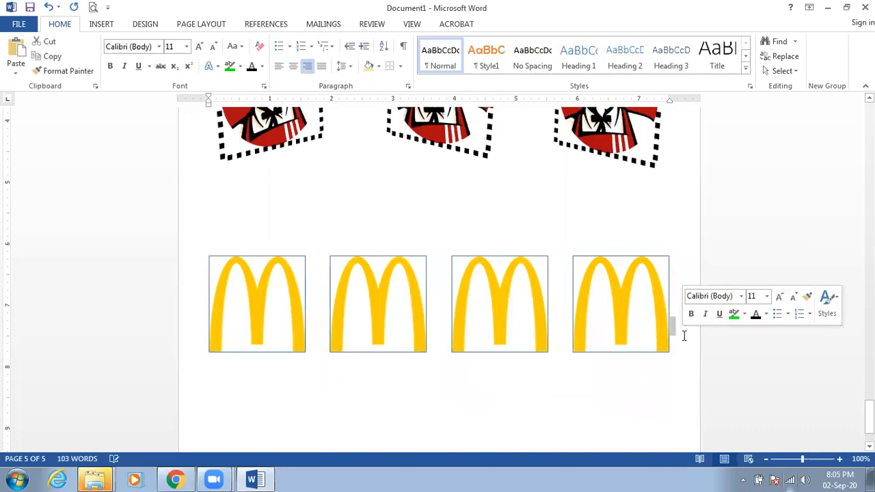
click(670, 360)
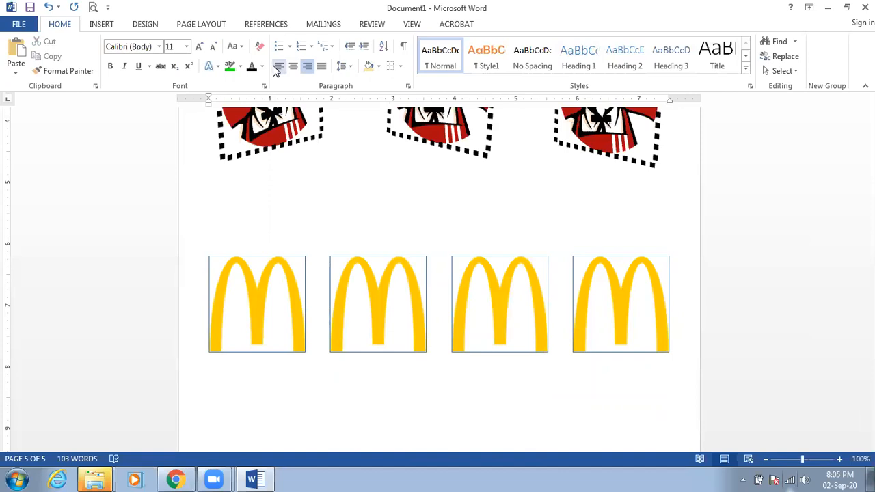
key(alt+n)
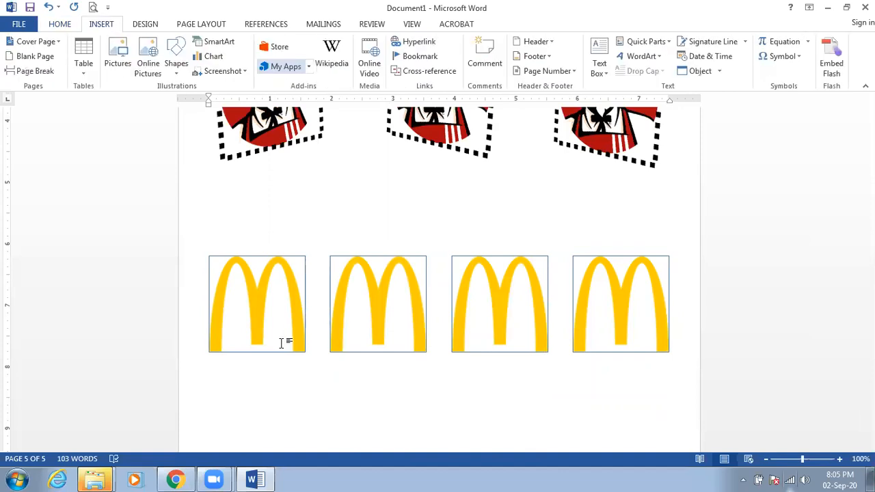
scroll(281, 344, down, 3)
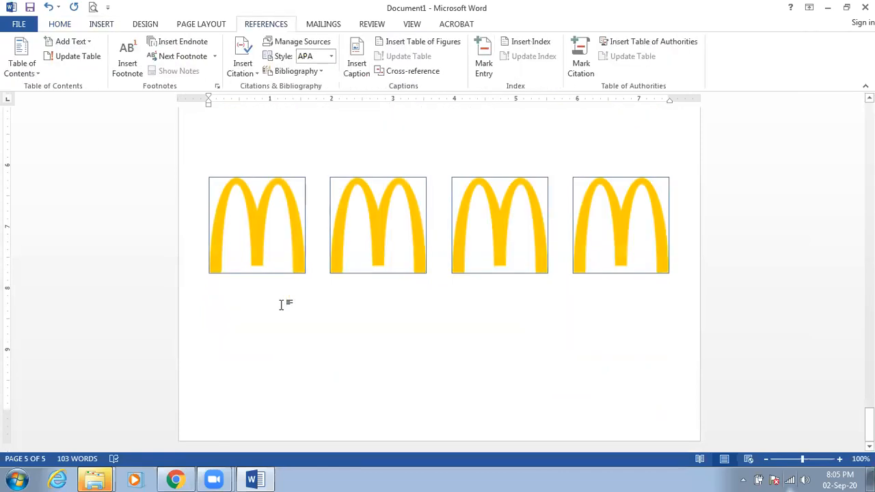
scroll(301, 307, down, 2)
scroll(303, 307, down, 5)
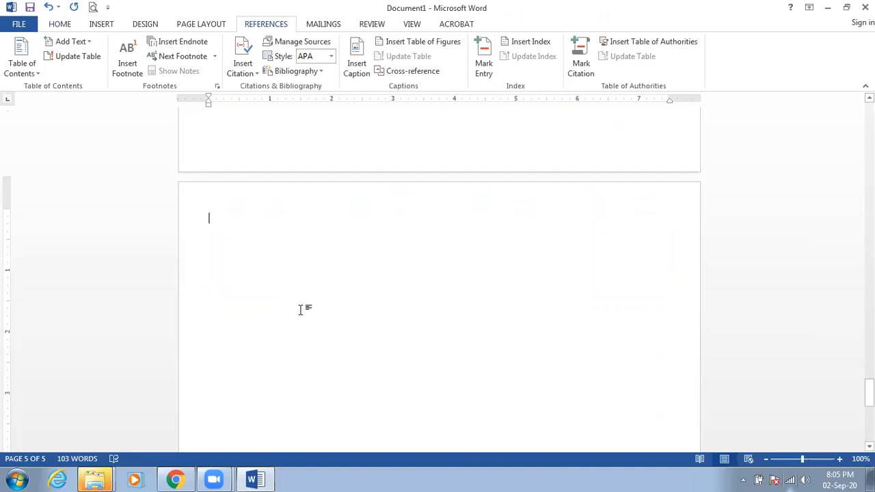
scroll(301, 309, down, 2)
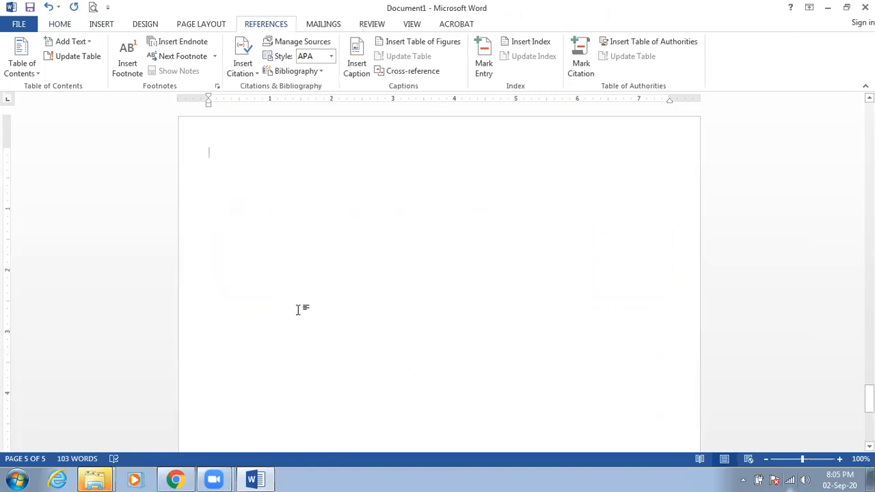
Step: Insert the Penguins picture from the Sample Pictures folder on the blank page 6
click(102, 24)
click(117, 56)
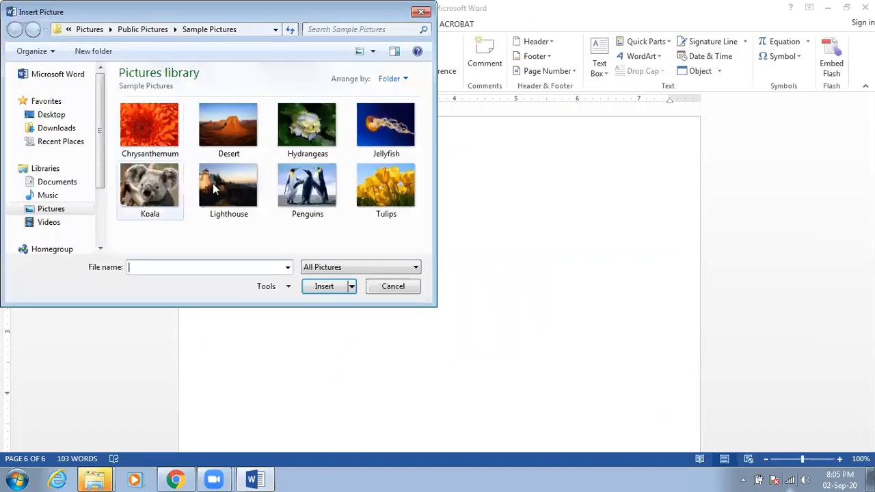
click(307, 185)
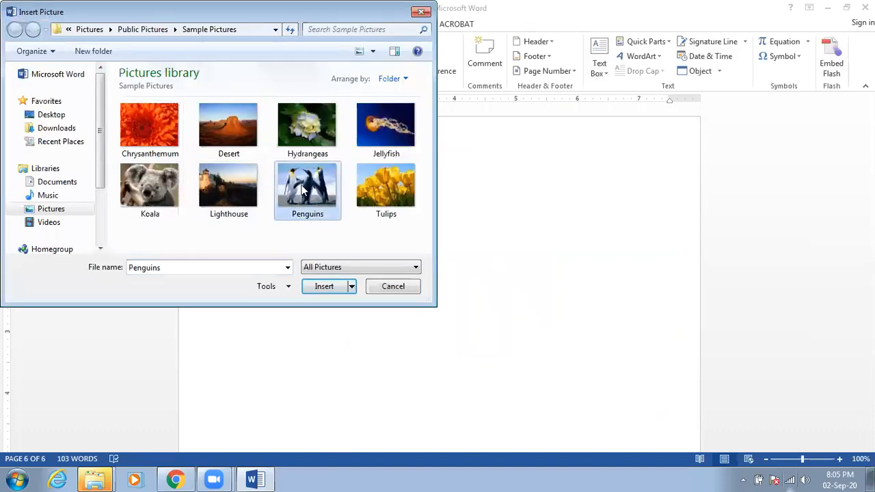
click(326, 287)
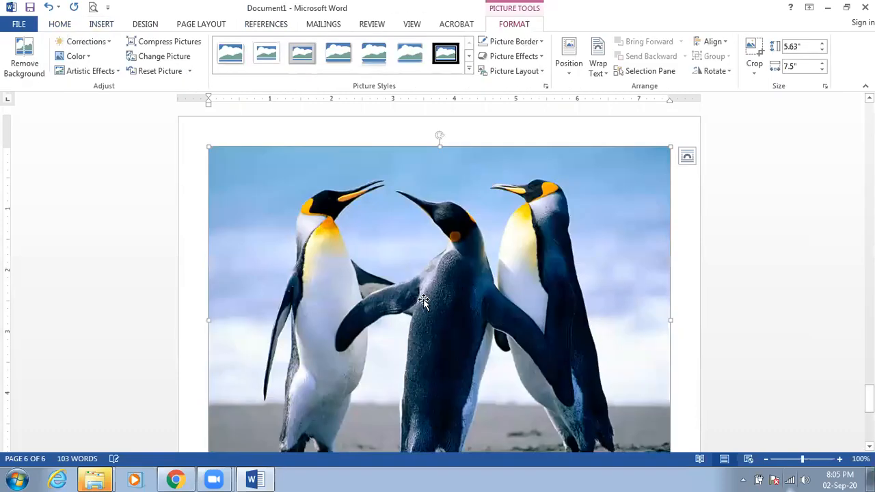
Step: Crop the penguins picture to an oval shape
scroll(424, 301, down, 3)
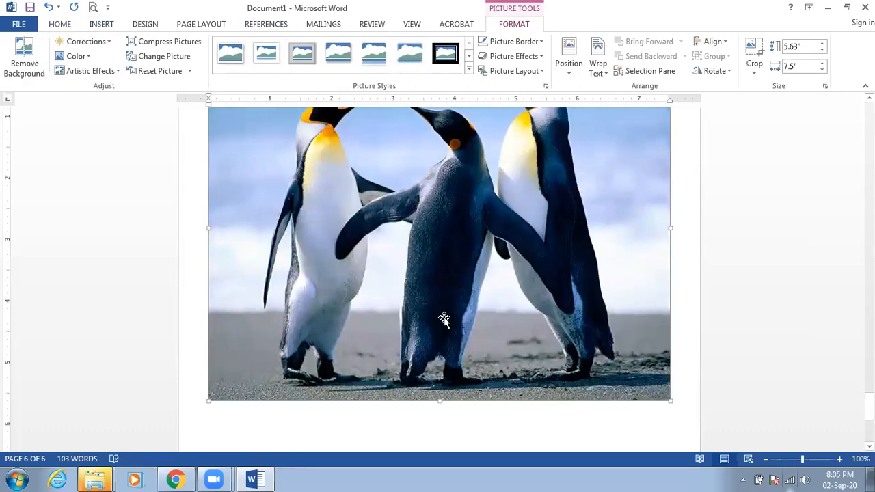
scroll(513, 260, up, 1)
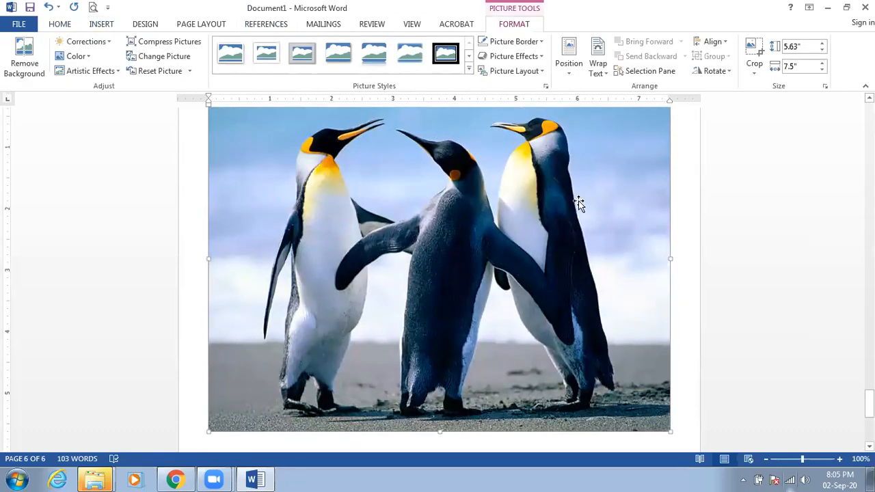
scroll(577, 203, up, 2)
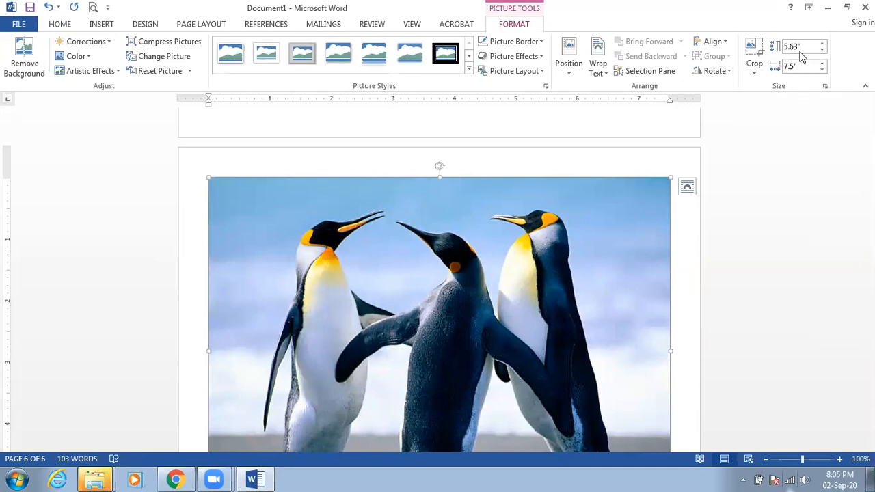
click(756, 71)
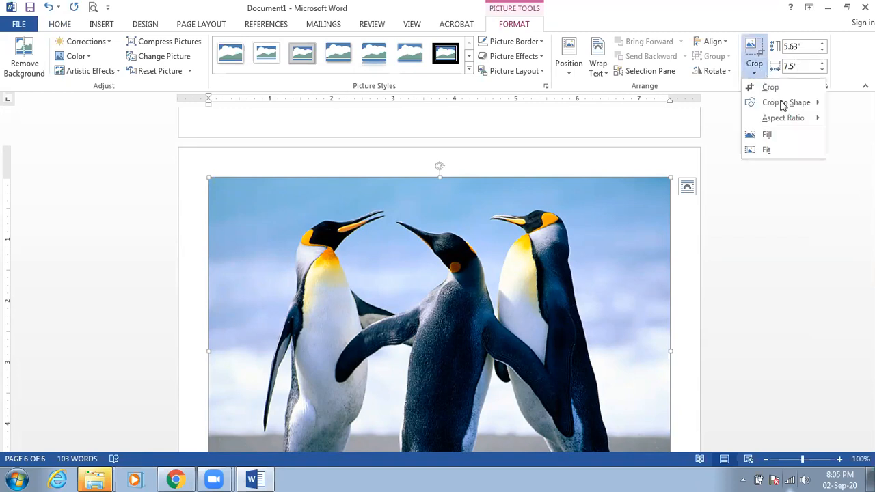
mouse_move(783, 104)
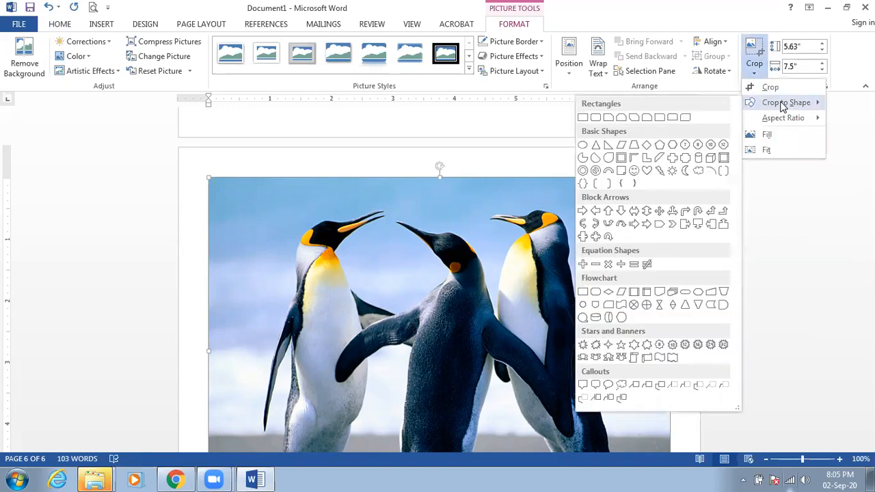
click(582, 145)
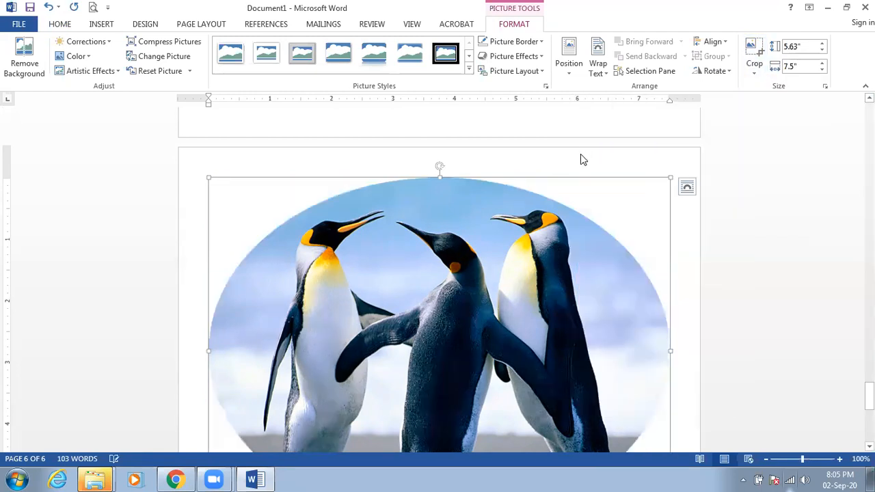
Step: Crop the oval penguins picture inward from its right side and lower-left corner to about 4.27" high by 4.33" wide
click(754, 51)
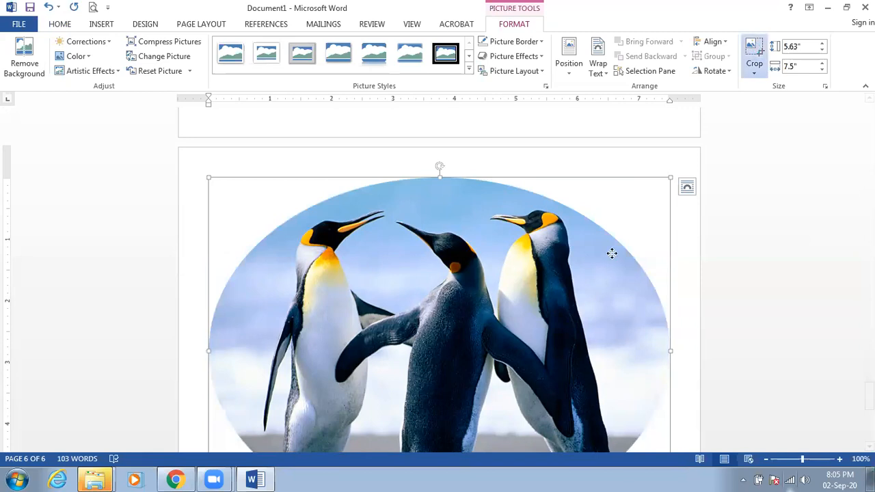
scroll(594, 296, down, 3)
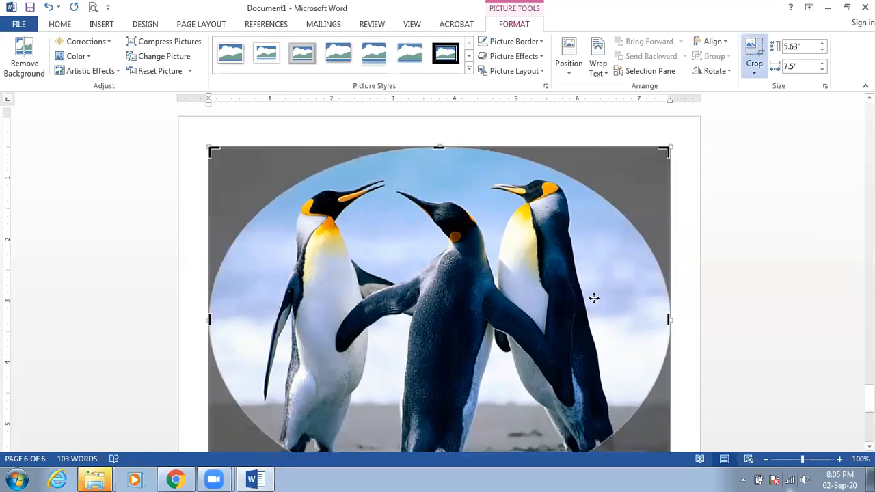
drag(668, 257, 549, 253)
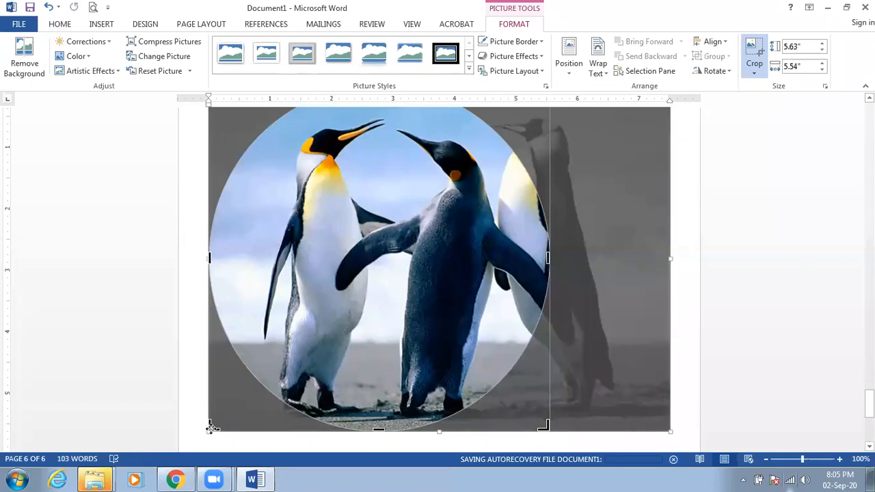
drag(215, 425, 283, 348)
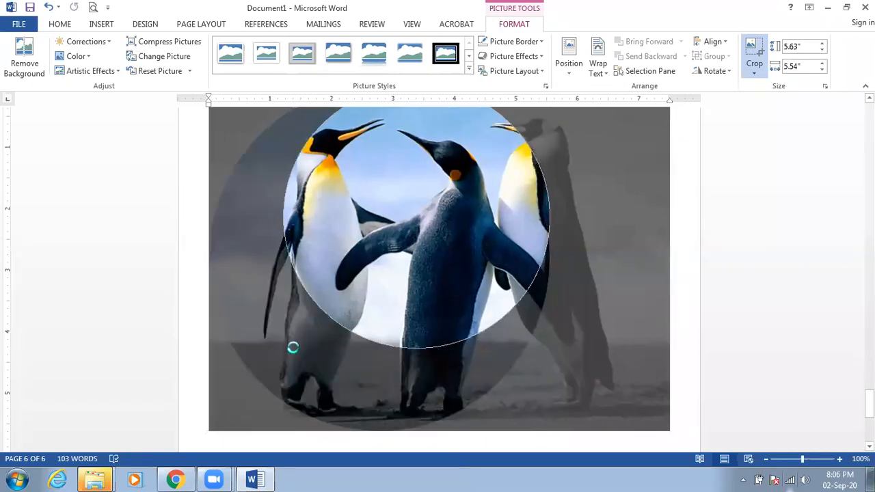
Step: Shift the image inside the circular crop frame to show the two penguins facing each other, and finish cropping
scroll(386, 348, up, 2)
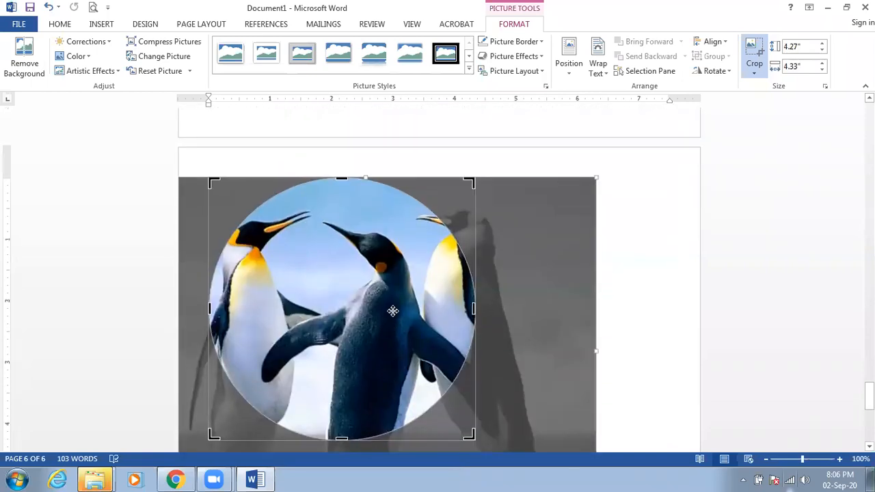
drag(390, 306, 427, 289)
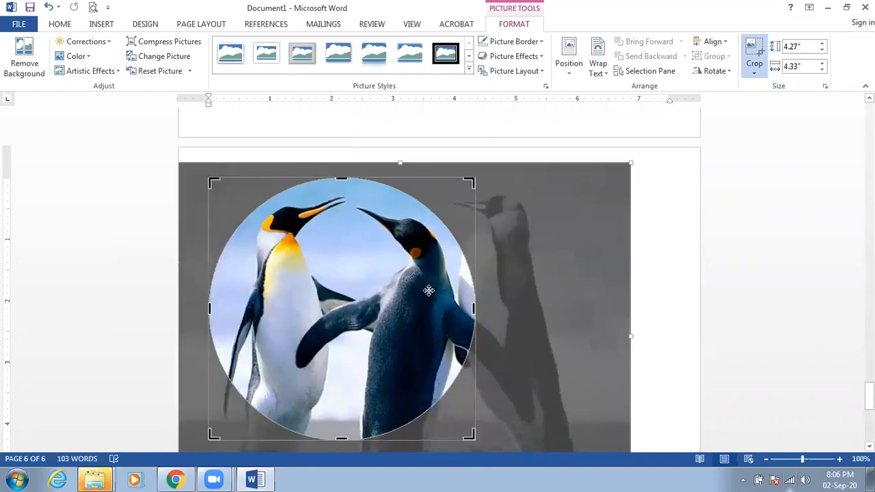
key(Escape)
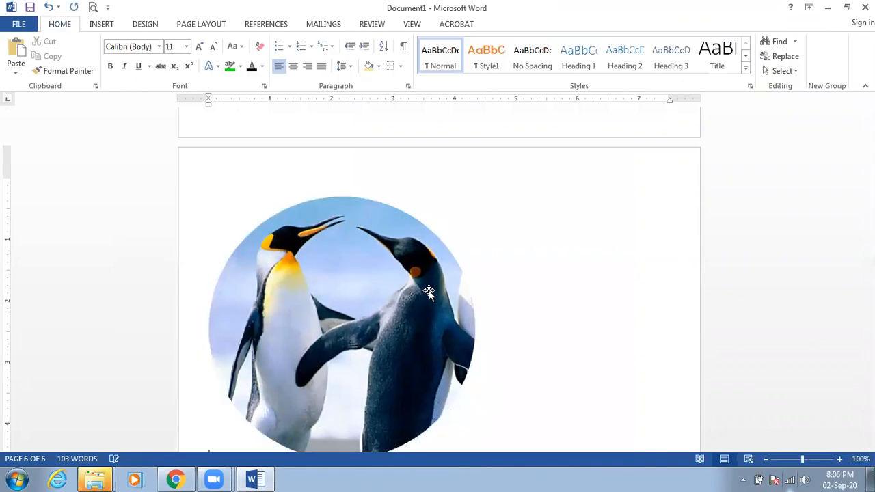
Step: Scale the circular penguins picture down to about 2.16" high by 2.19" wide and deselect it
click(395, 307)
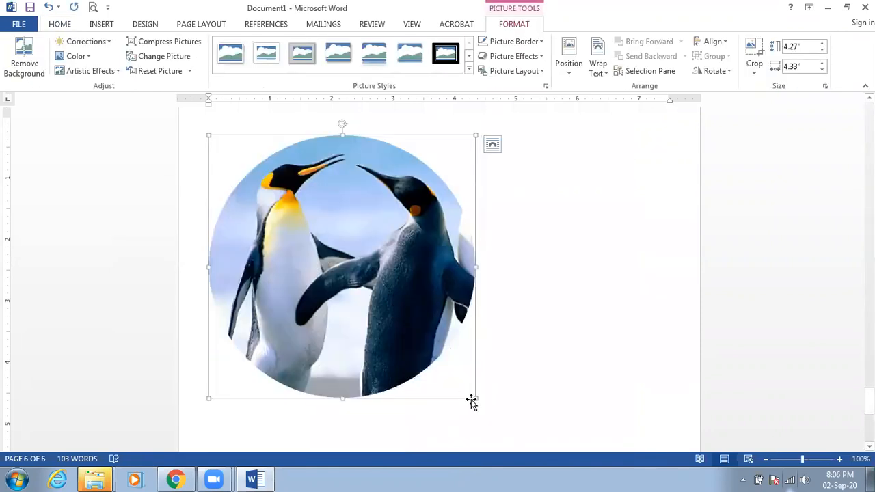
drag(474, 399, 343, 246)
click(384, 239)
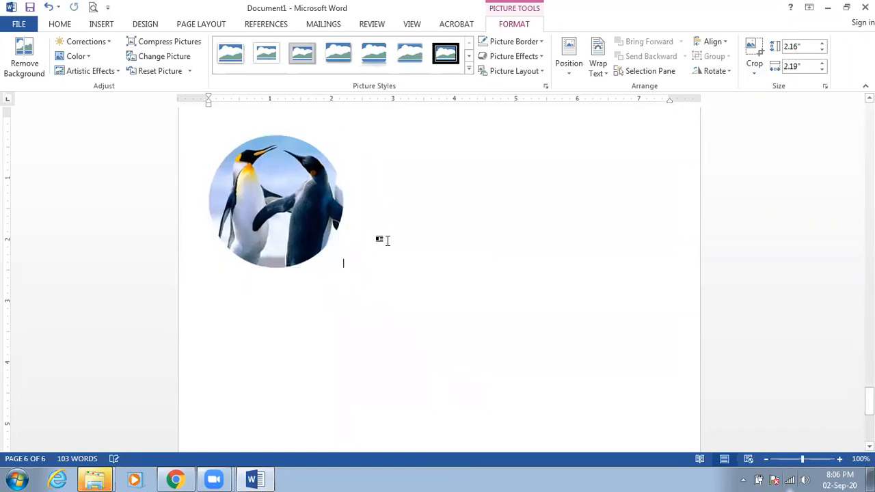
Step: Try to move the circular penguins picture to the right on page 6
scroll(369, 242, up, 1)
scroll(349, 253, up, 1)
click(268, 298)
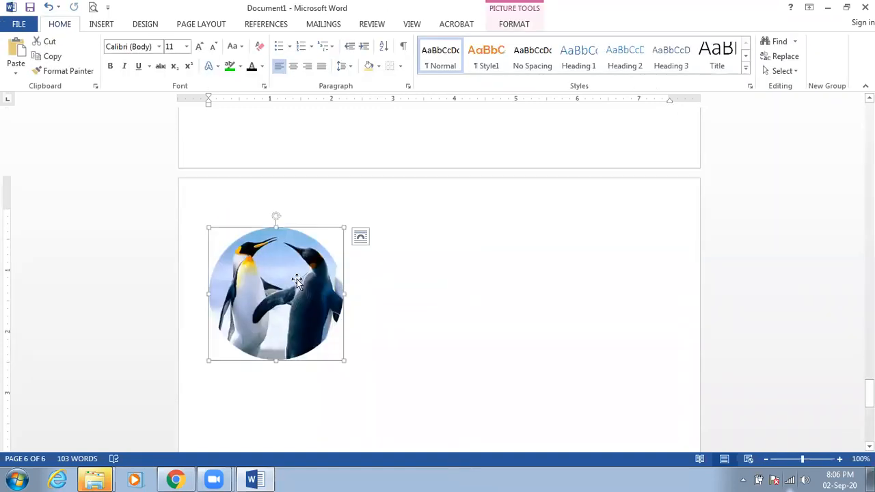
drag(317, 304, 436, 298)
Step: Set the text wrapping of the circular penguins picture to In Front of Text
click(311, 272)
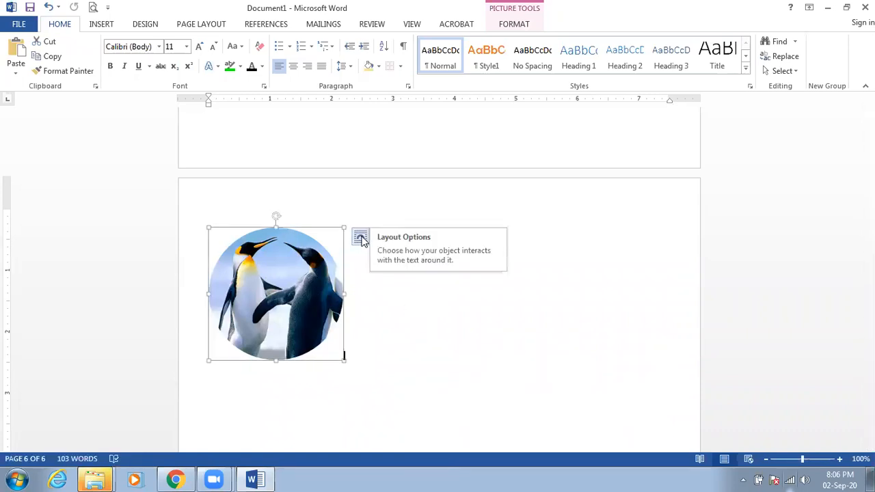
click(360, 237)
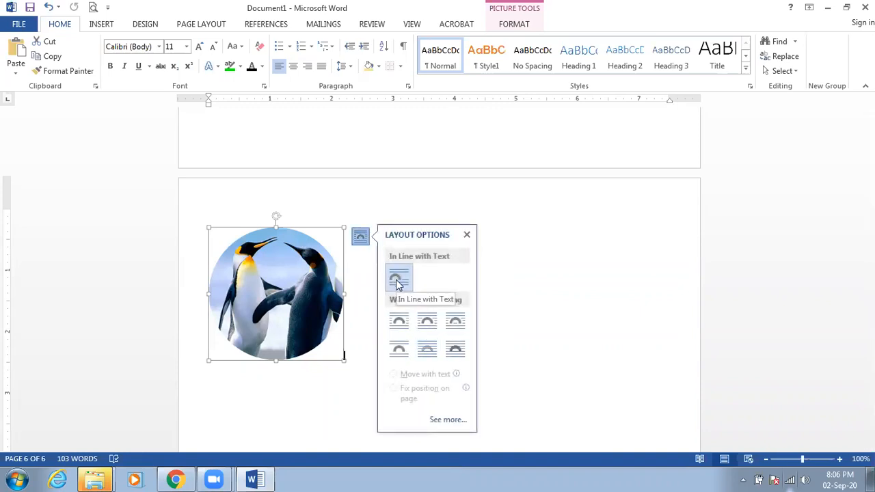
click(457, 356)
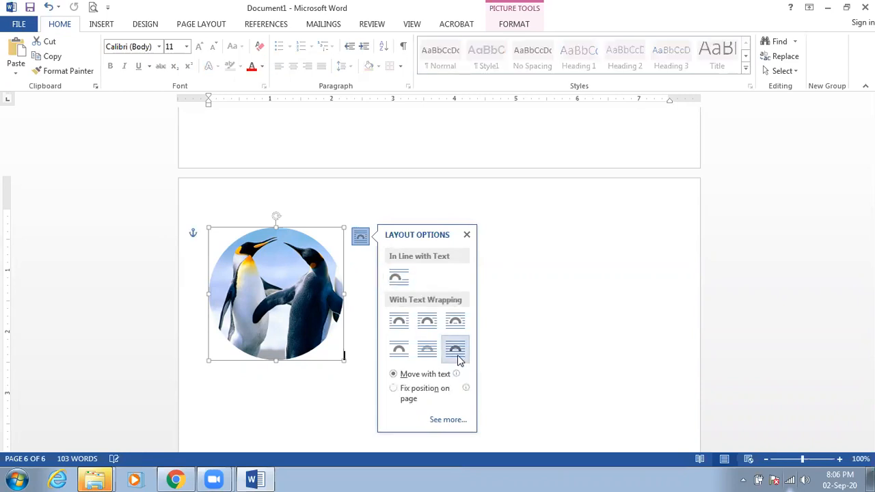
Step: Add the word Penguins beside the circular penguins picture on page 6, starting on the page's first line
mouse_move(292, 284)
mouse_down()
mouse_move(613, 289)
mouse_move(427, 295)
mouse_move(291, 284)
mouse_move(303, 283)
mouse_move(296, 297)
mouse_move(296, 282)
mouse_up()
click(379, 259)
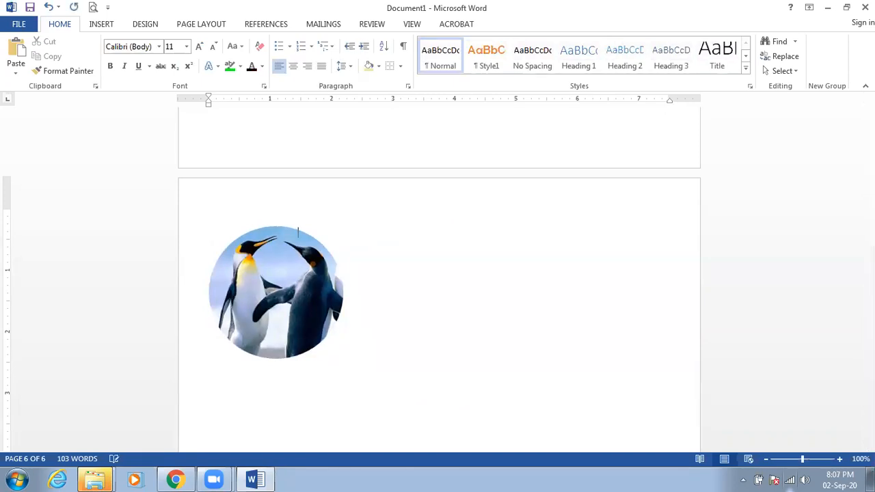
key(Tab)
key(BackSpace)
text(Penguins)
key(Return)
text(sajf)
key(BackSpace)
key(BackSpace)
key(BackSpace)
key(BackSpace)
Step: Set the text wrapping of the circular penguins picture to In Line with Text
click(299, 276)
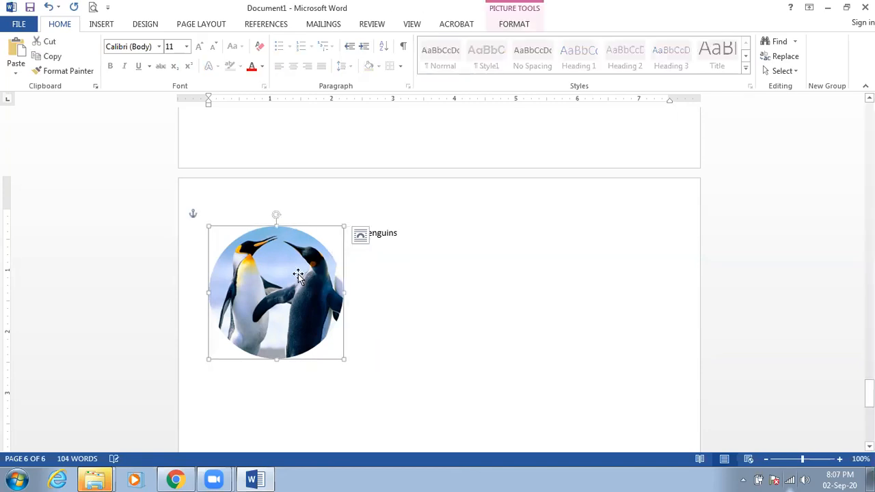
click(360, 240)
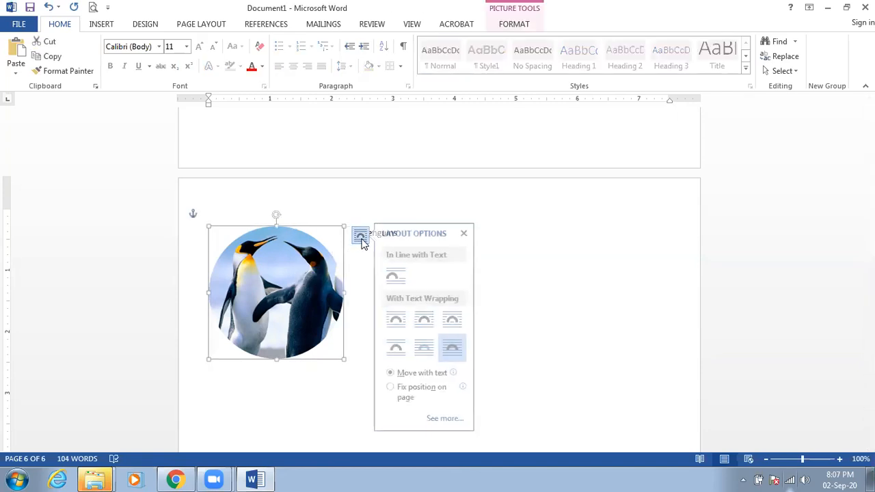
click(401, 277)
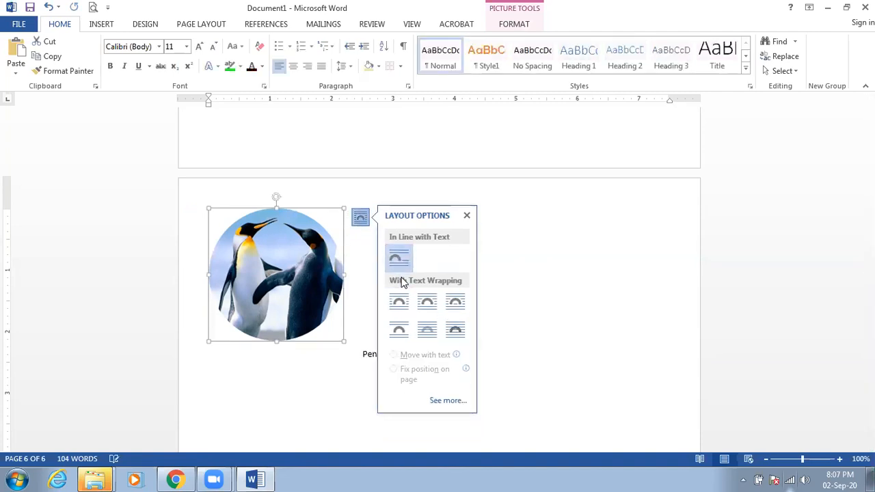
Step: Remove the spacing and line break before the word Penguins so that it directly follows the inline picture
click(372, 357)
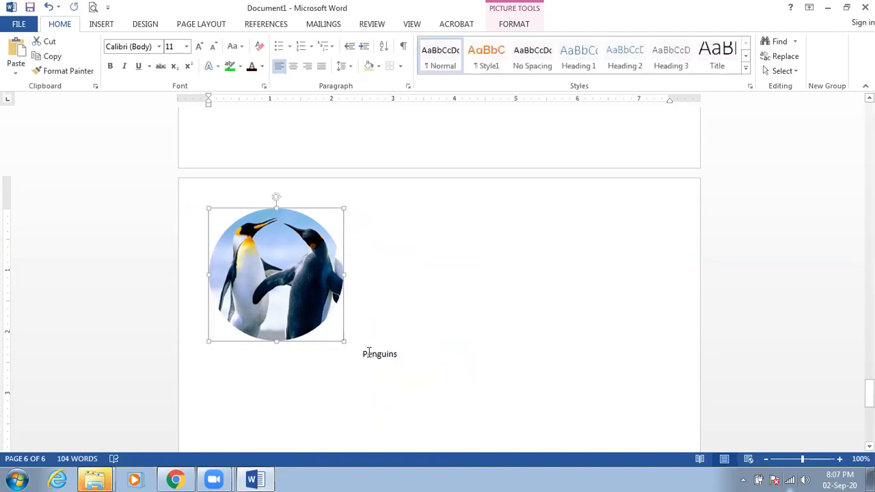
click(361, 311)
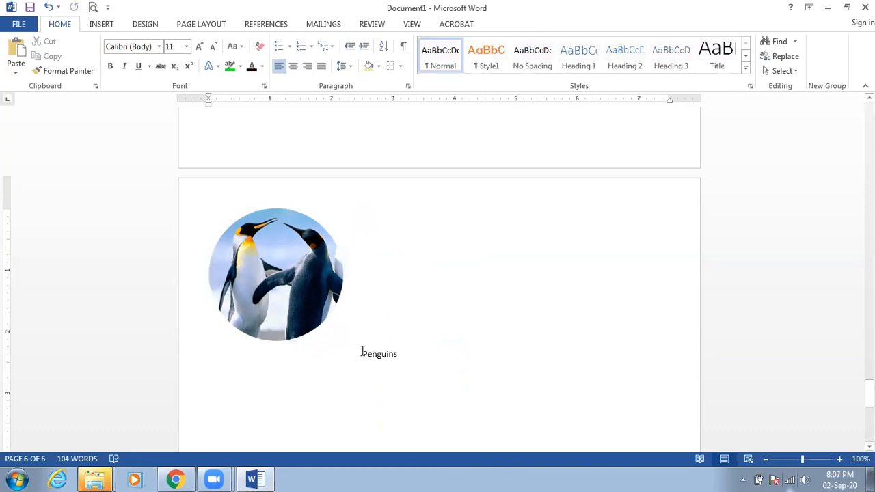
key(BackSpace)
key(BackSpace)
key(BackSpace)
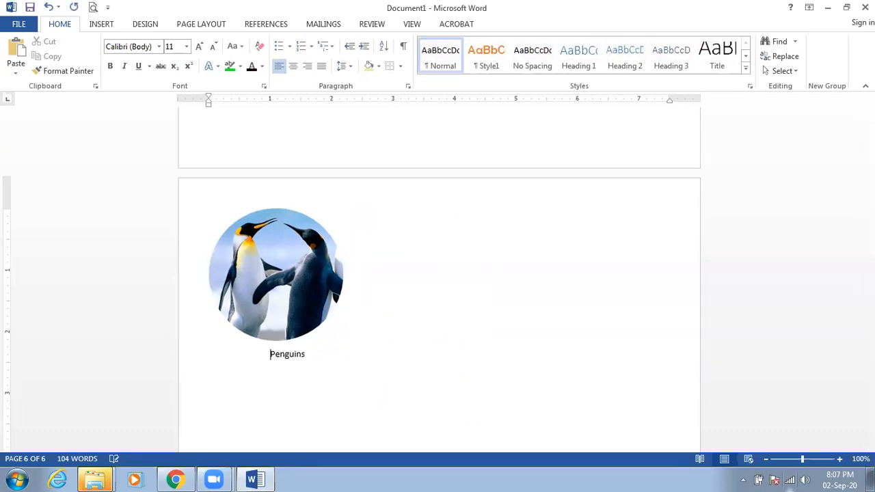
key(BackSpace)
key(BackSpace)
key(BackSpace)
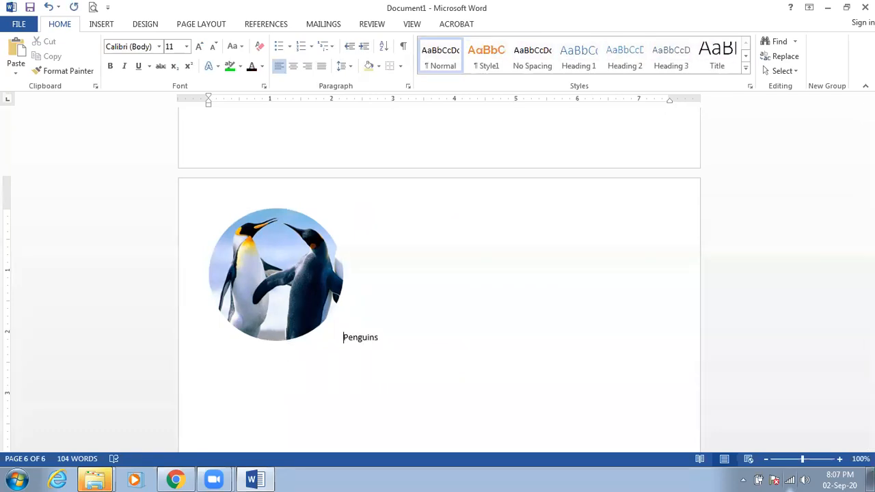
Step: Move the inline penguins picture behind the word Penguins and onto its own line below it
key(shift+Left)
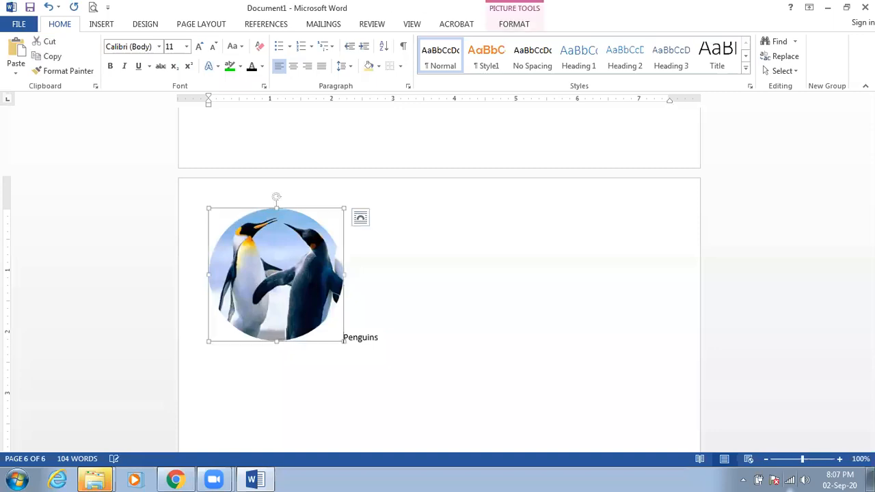
click(399, 317)
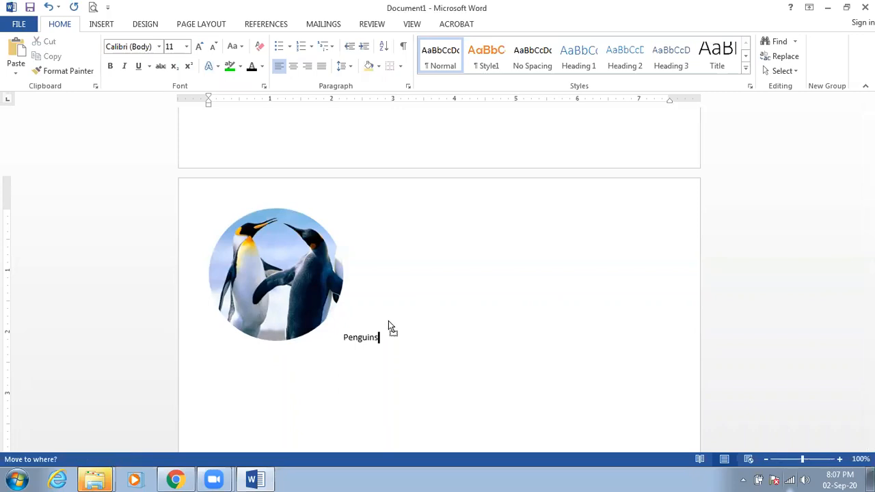
key(Return)
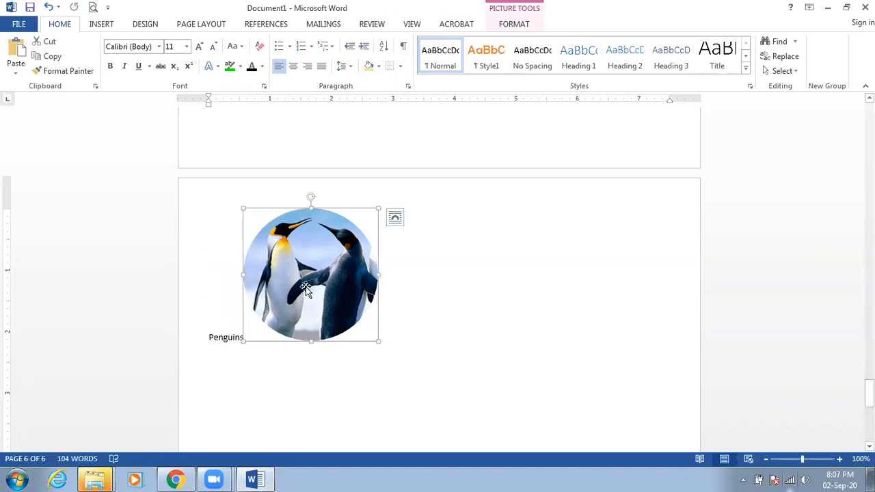
drag(288, 378, 216, 357)
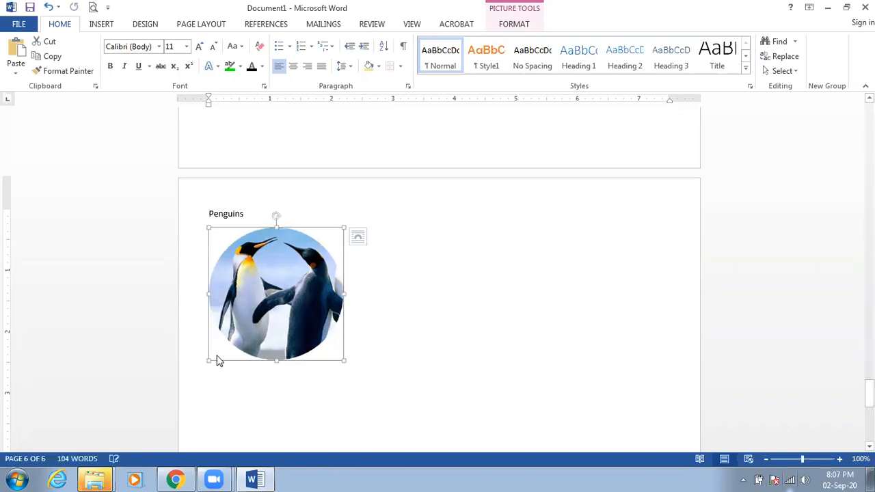
click(399, 306)
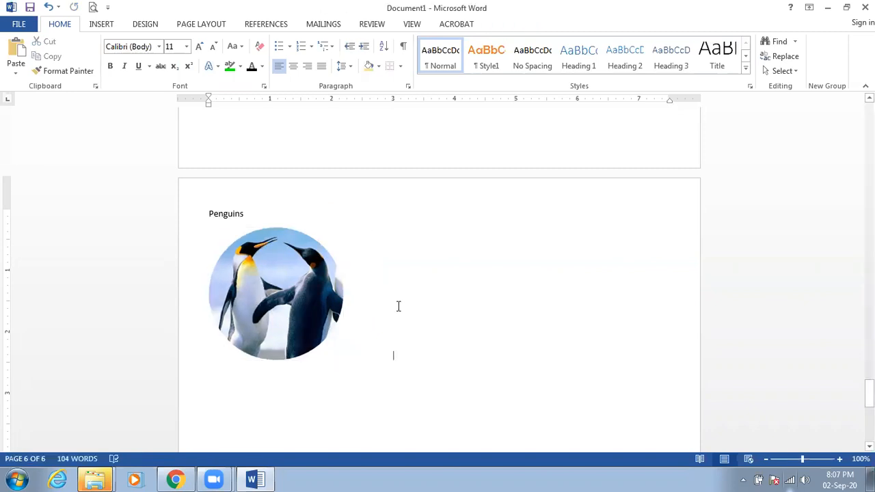
Step: Set the penguins picture's text wrapping to In Front of Text and move it to the right margin near the top of page 6
click(291, 287)
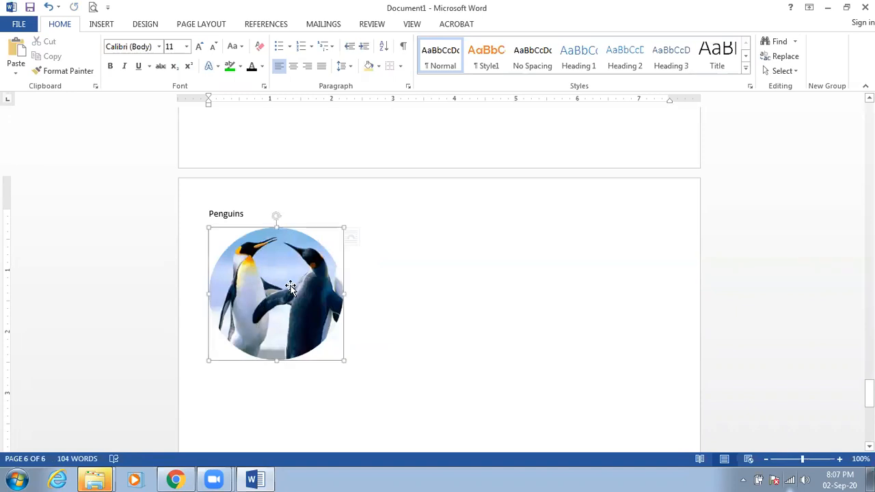
click(361, 239)
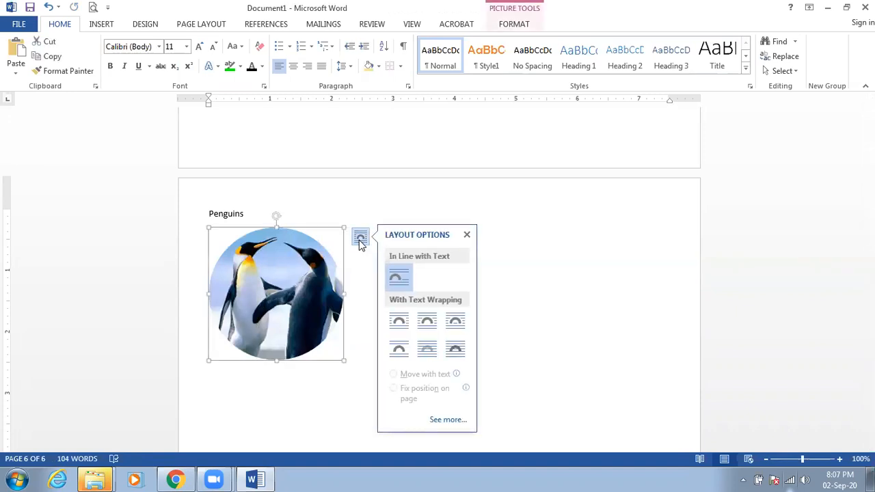
click(455, 350)
drag(276, 275, 321, 248)
drag(634, 260, 592, 255)
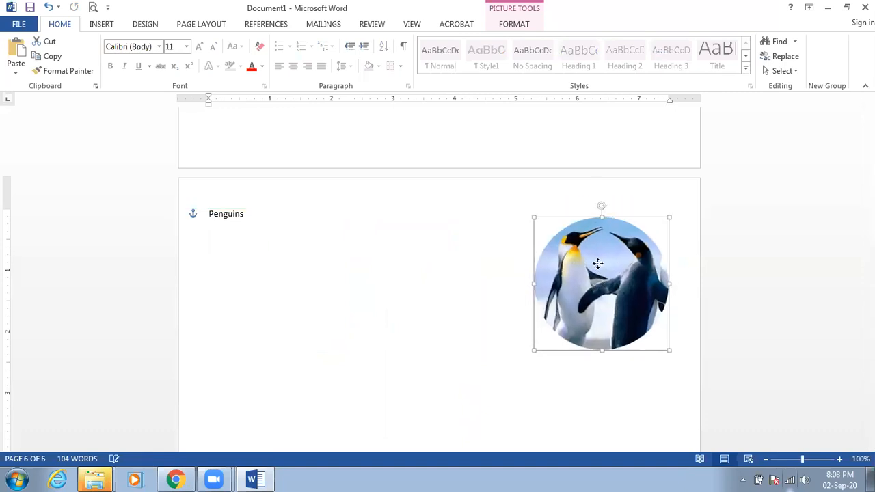
Step: Extend the text on page 6 to read "Penguins are beautiful." and add blank lines below it
click(332, 234)
click(259, 214)
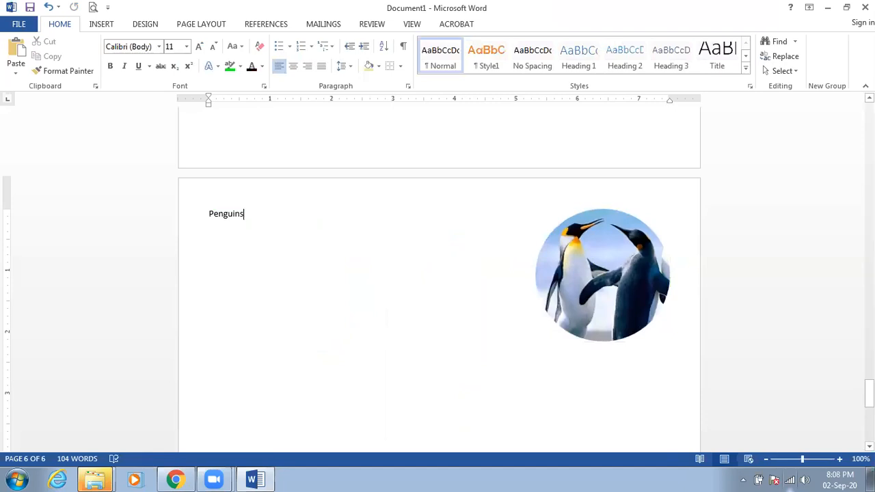
text(are beautiful.)
key(Return)
key(Return)
key(Return)
key(Return)
Step: Add four filler lines separated by blank lines: Afkasdfjasfkjo, Safkaskjfsoafkdj, Askjofoafjoaskjdf and kasflj
text(afkasdfjasfkjo)
key(Return)
key(Return)
text(sa)
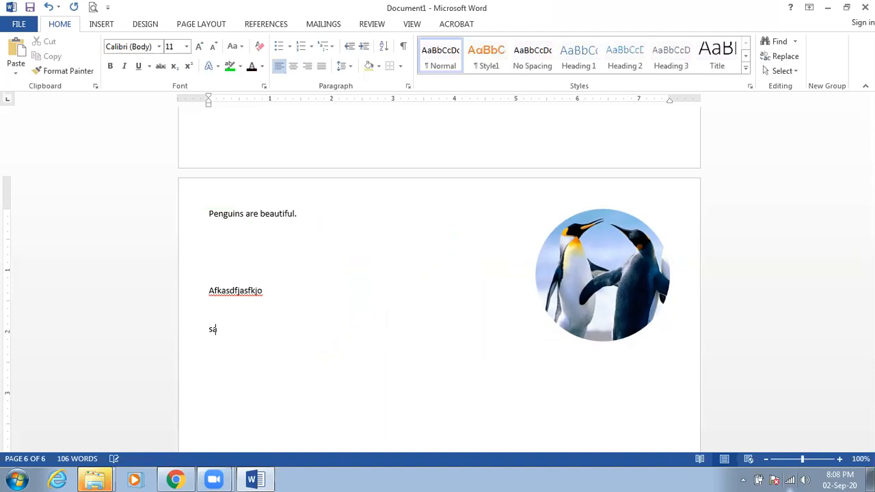
text(fkaskjfsoafkdj)
key(Return)
key(Return)
text(askjofoafjoaskjdf)
key(Return)
key(Return)
text(kasflj)
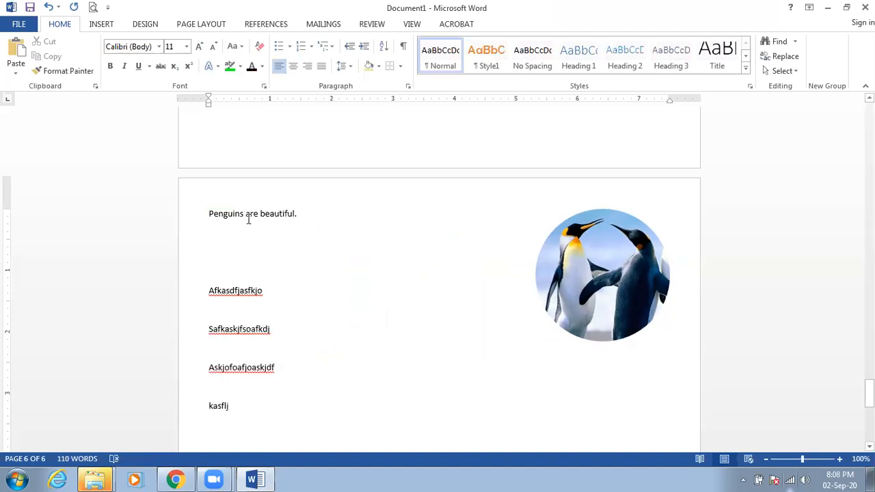
Step: Apply the Bevel Rectangle picture style to the circular penguins picture
scroll(248, 220, down, 3)
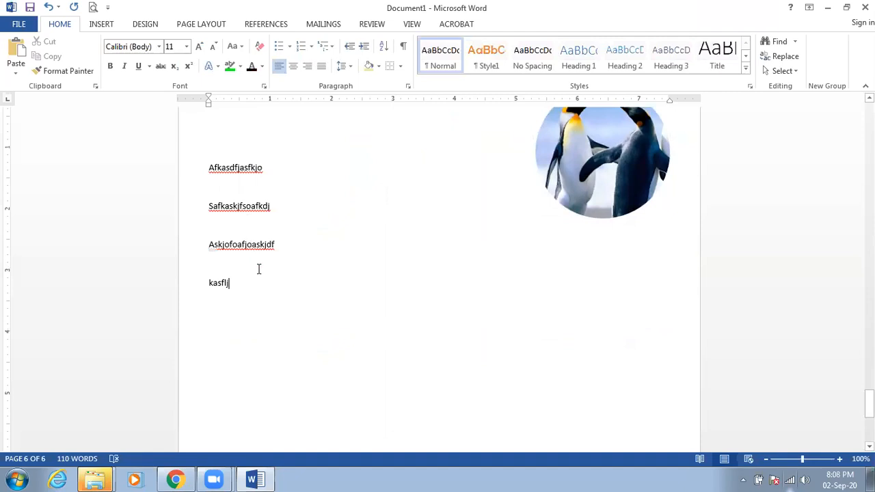
scroll(258, 269, up, 3)
scroll(258, 269, down, 3)
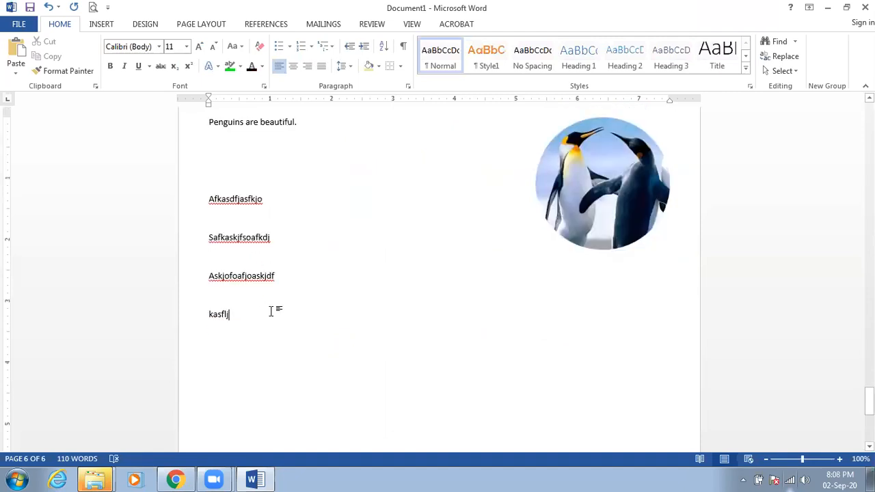
click(589, 189)
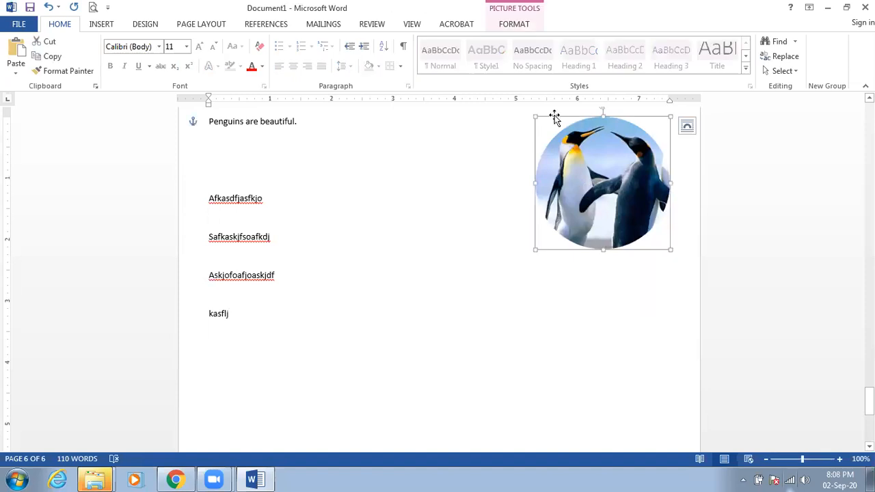
click(503, 29)
click(454, 55)
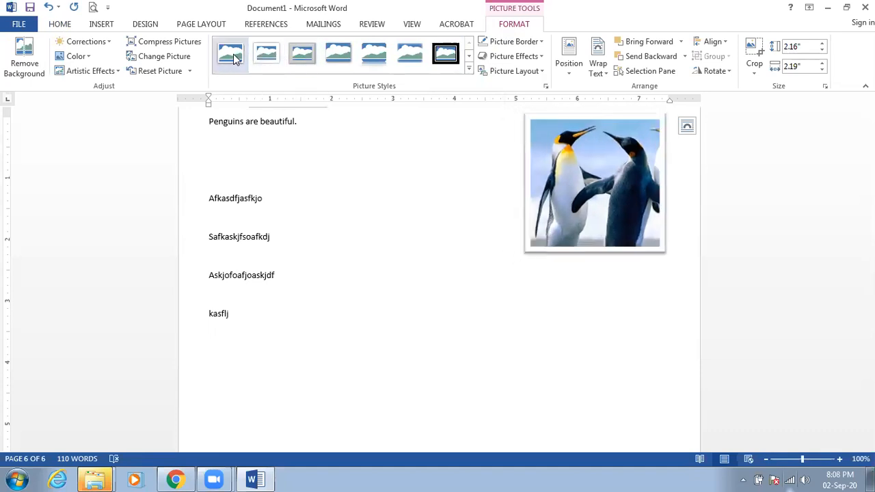
click(469, 56)
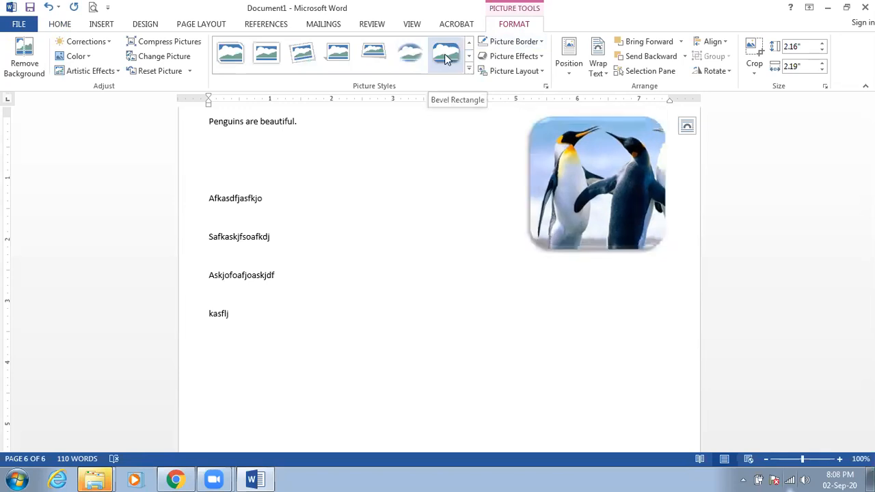
click(444, 58)
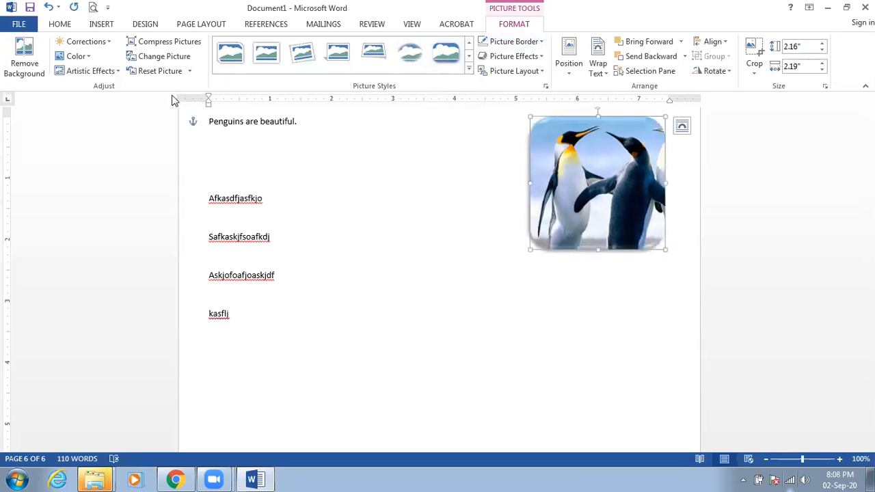
Step: Add a new line and a page break after the last filler line to start page 7
click(316, 322)
key(Return)
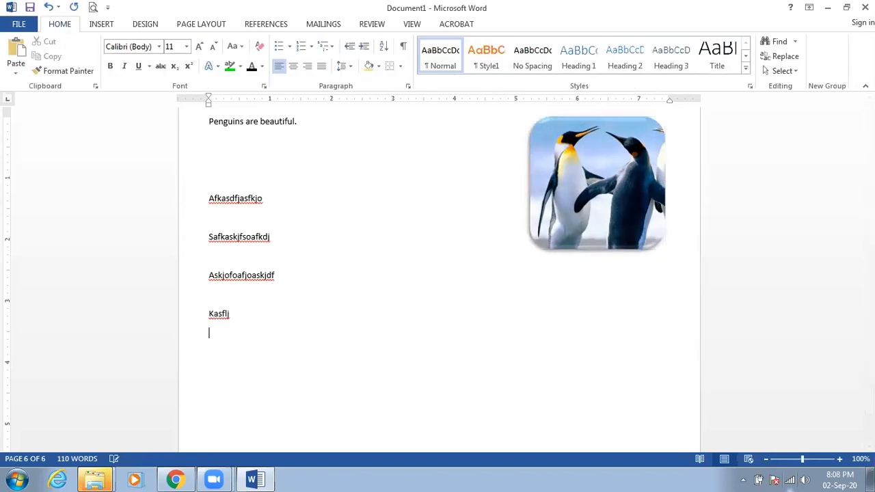
key(ctrl+Return)
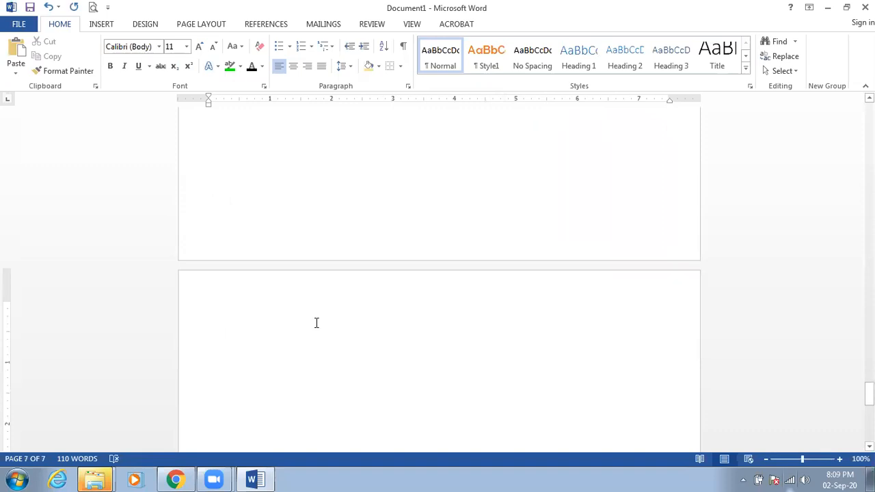
scroll(315, 322, down, 3)
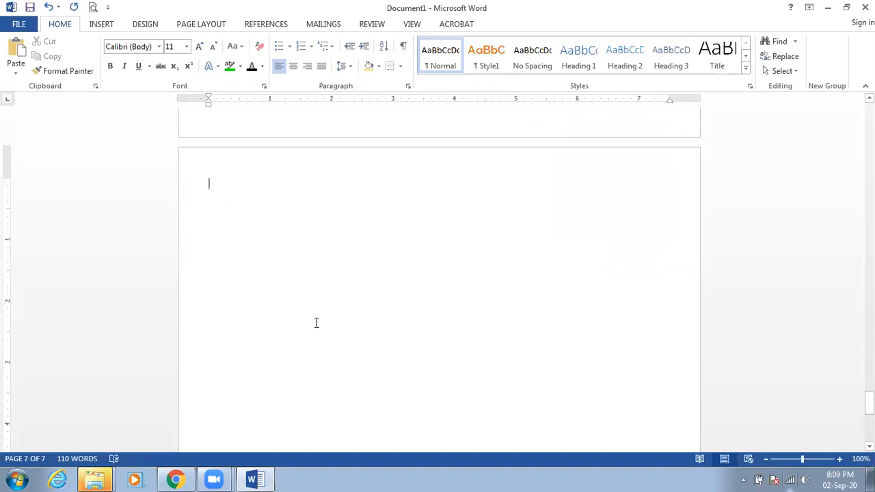
scroll(316, 323, down, 1)
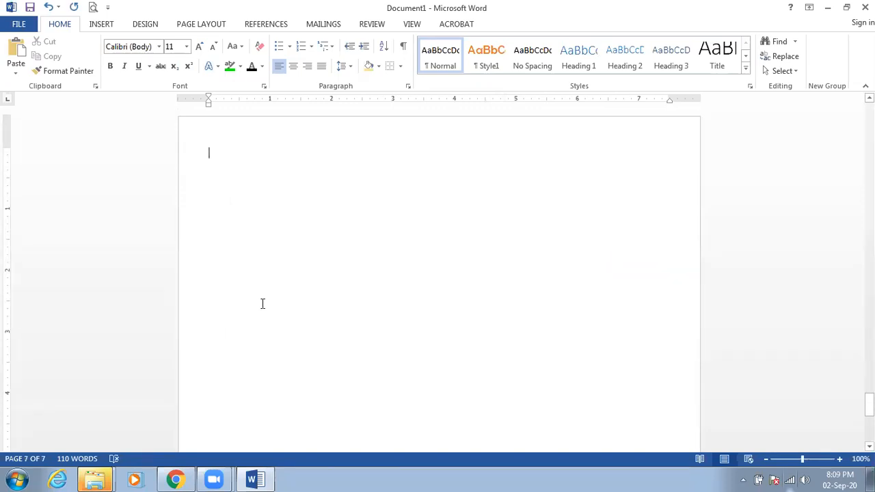
click(102, 26)
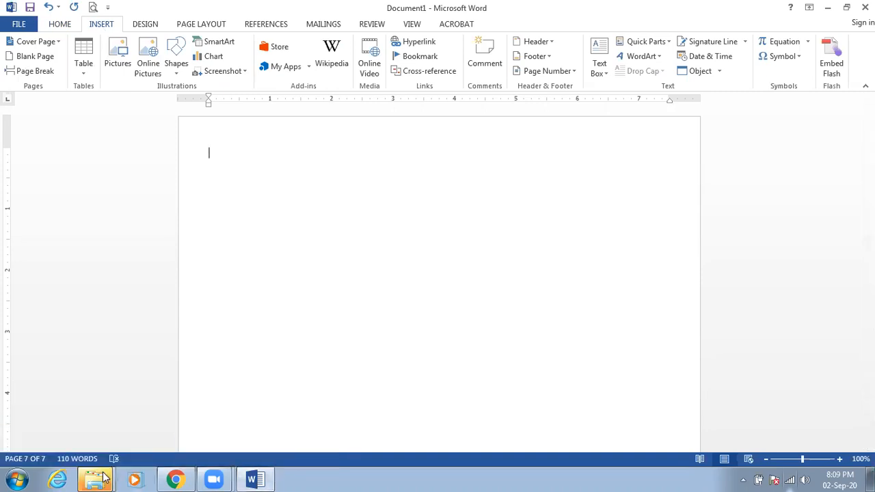
Step: Switch to the Facebook class chat in Chrome and send the Class Work MS Word PDF from Documents > MS Word Batch 01 Practice Class
mouse_move(101, 475)
click(253, 450)
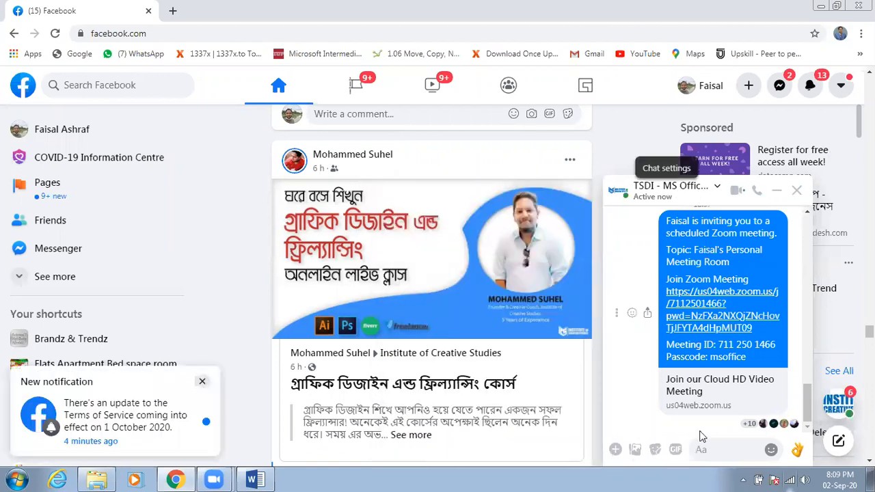
click(710, 446)
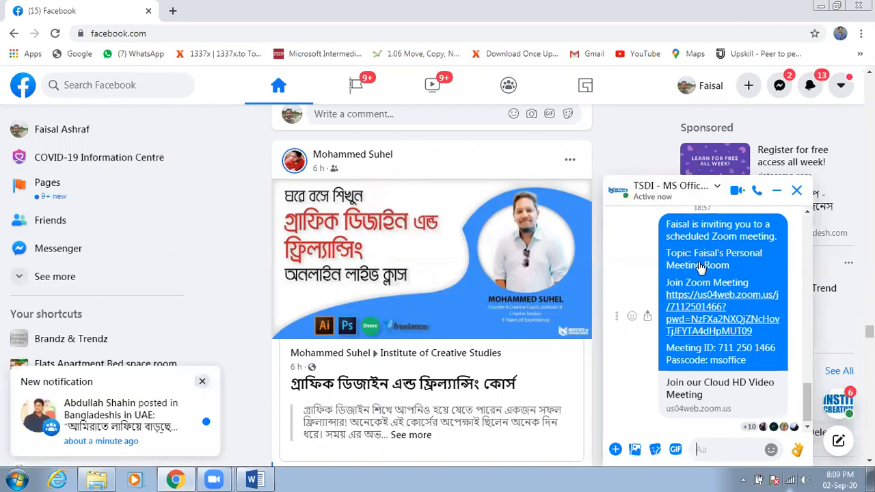
scroll(700, 268, up, 2)
scroll(686, 438, down, 2)
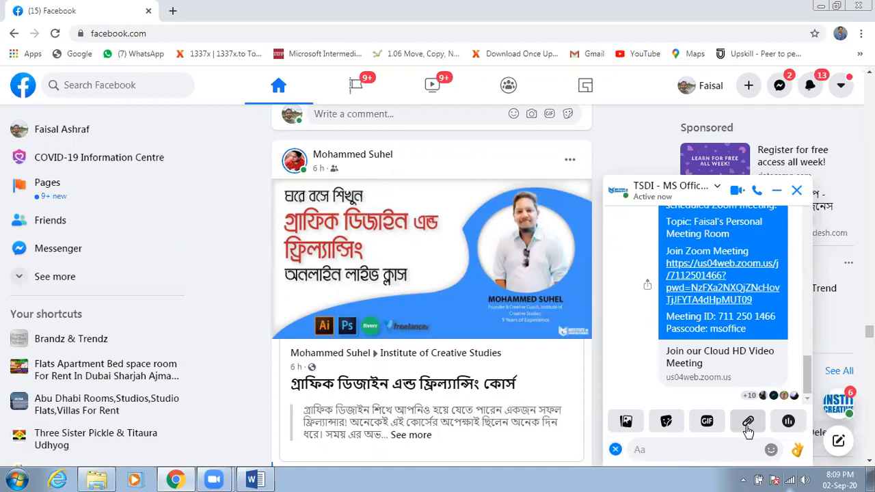
click(748, 427)
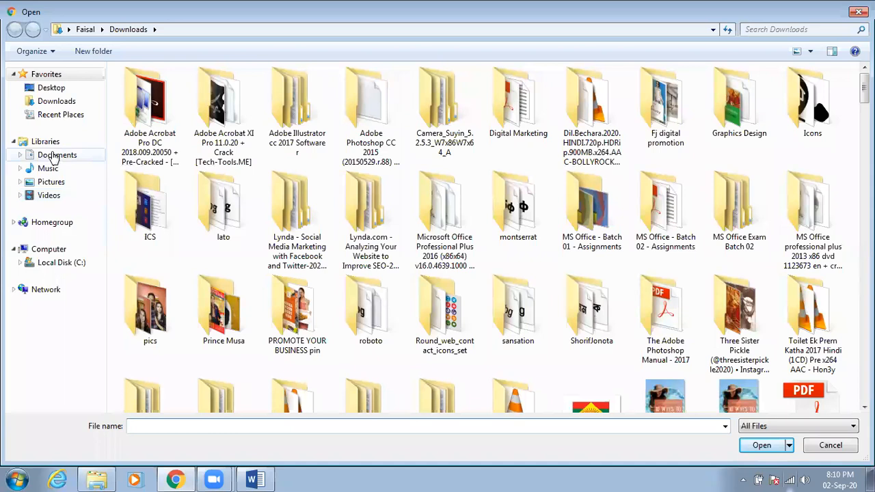
click(44, 160)
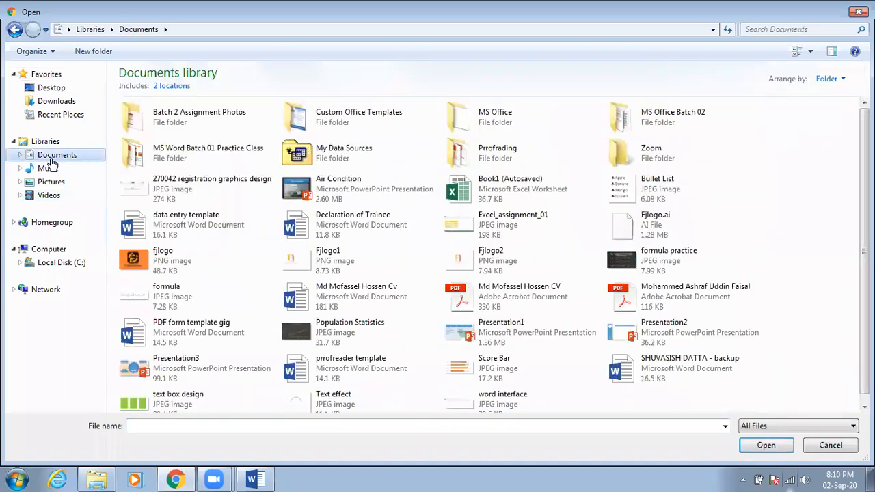
click(156, 155)
double_click(156, 155)
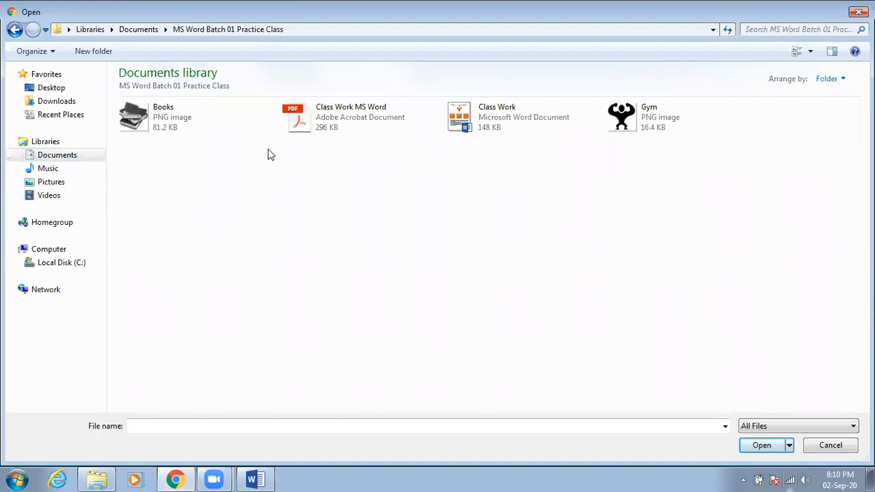
double_click(318, 130)
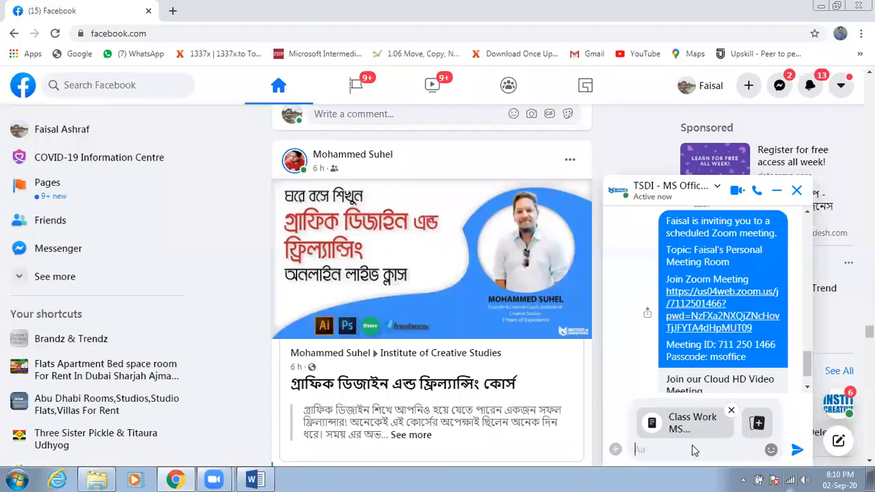
key(Return)
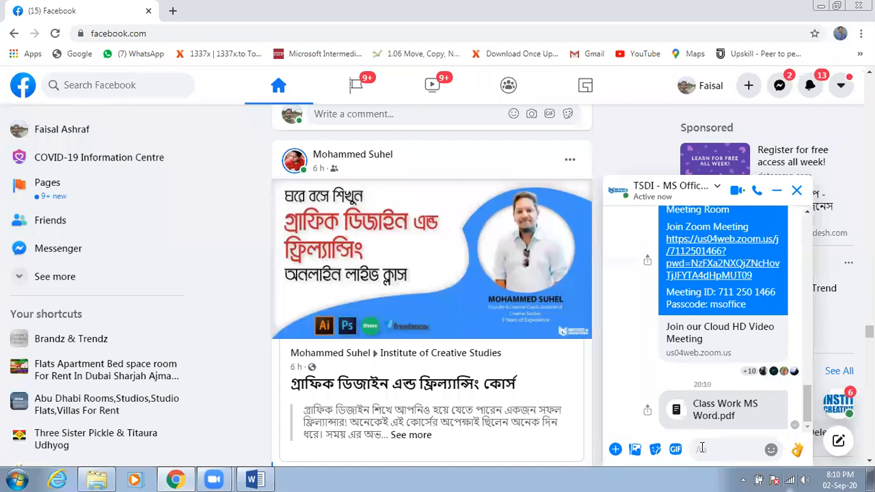
Step: Send the chat message "Practice this afte I finish", close the chat and return to the Word document
text(Practice )
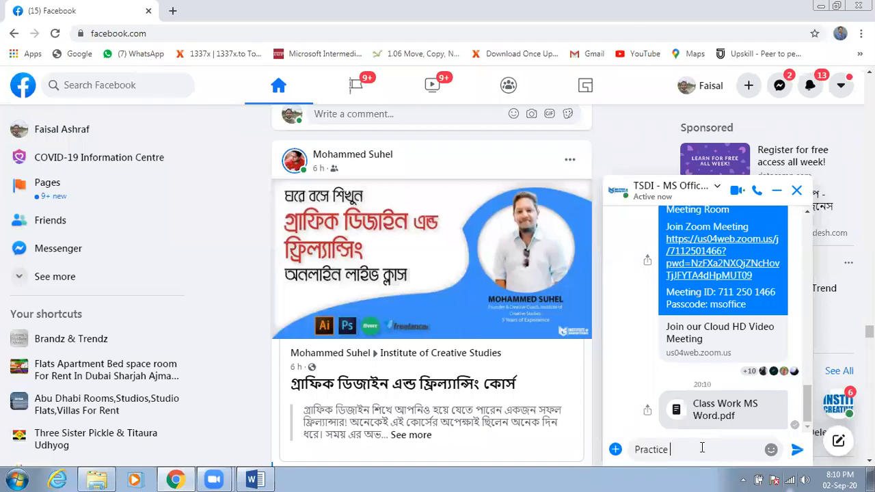
text(this )
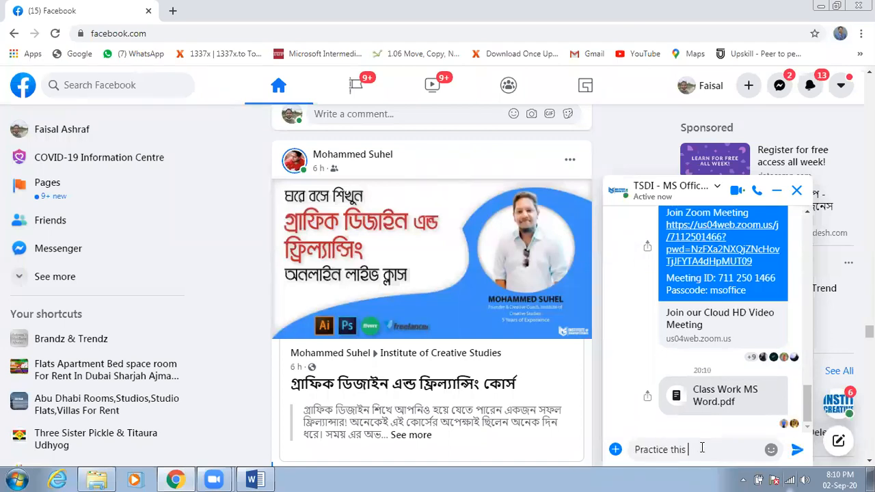
text(afte I fi)
key(Return)
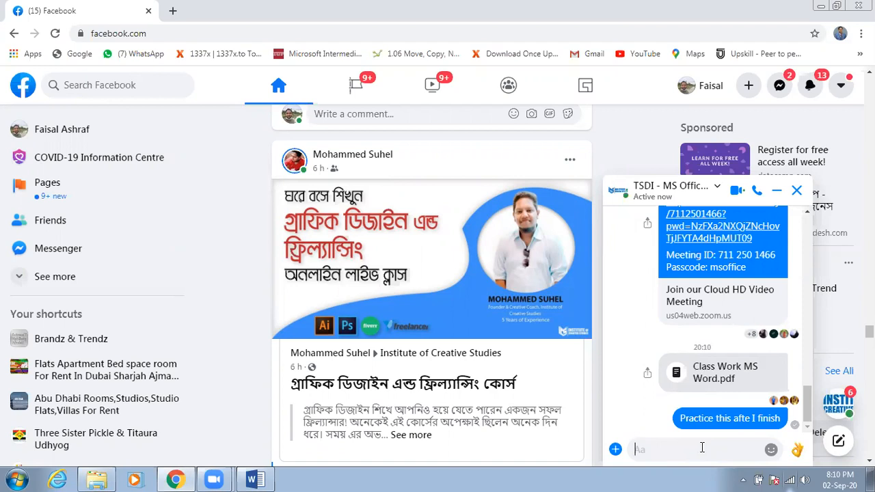
text(a)
key(BackSpace)
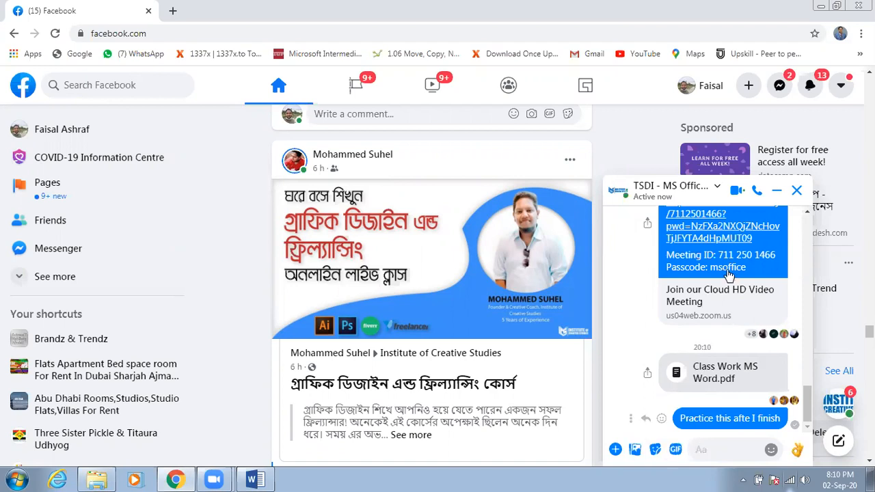
click(796, 190)
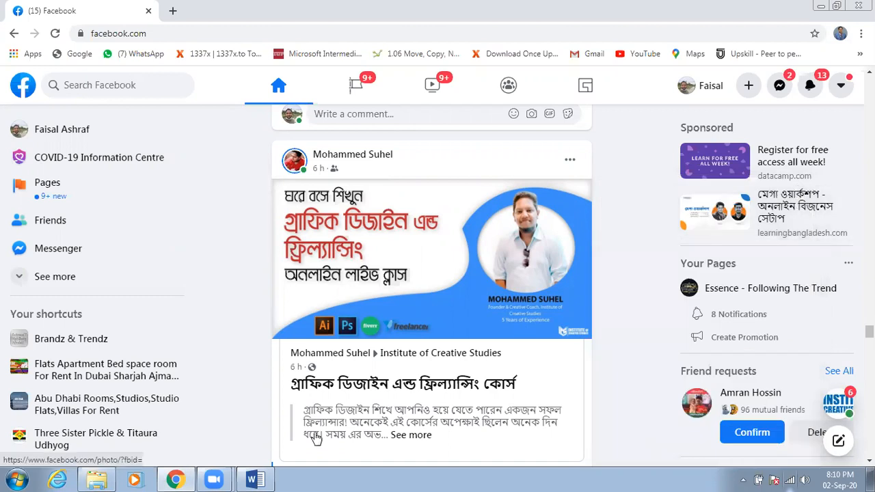
click(820, 12)
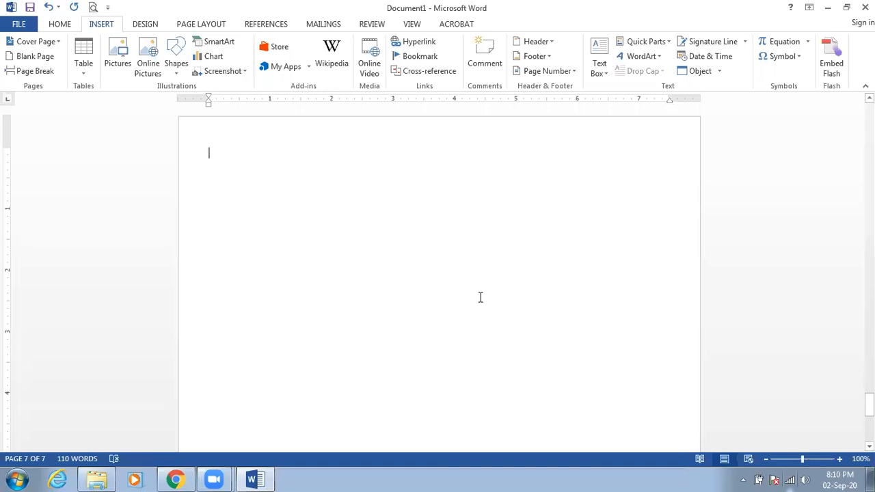
Step: Insert a Picture Organization Chart SmartArt graphic from the Hierarchy category one line down on page 7
double_click(286, 184)
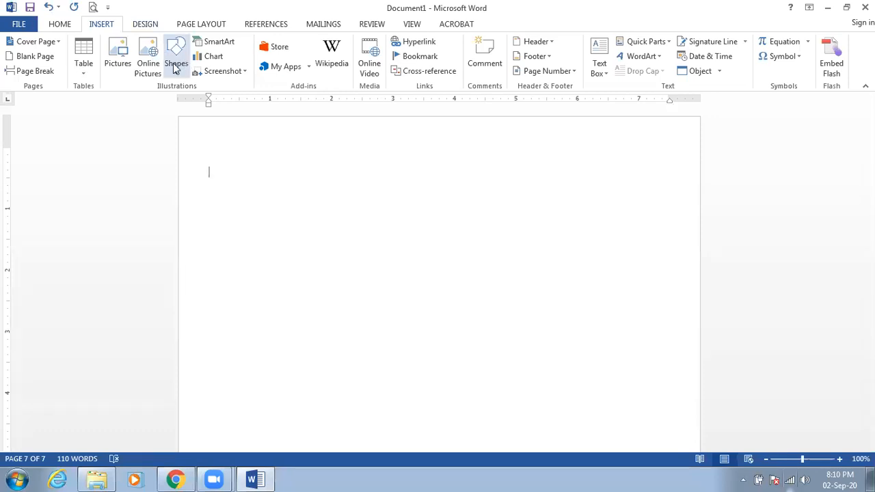
click(225, 45)
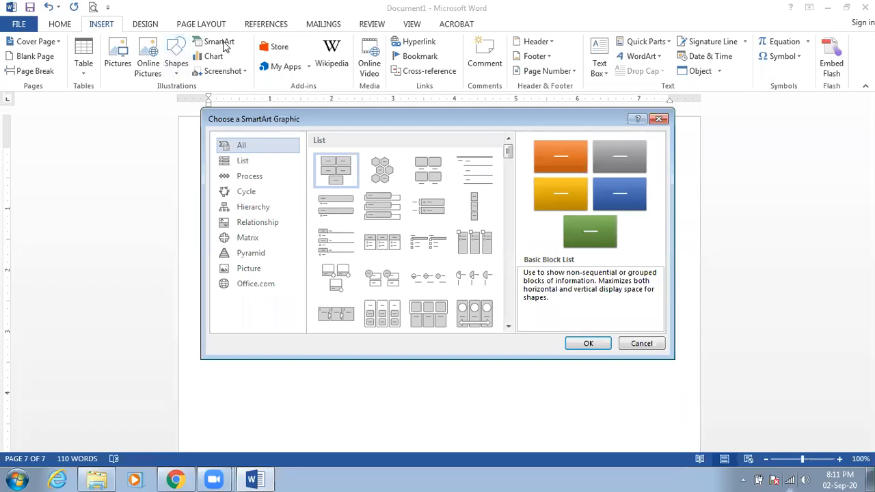
click(249, 213)
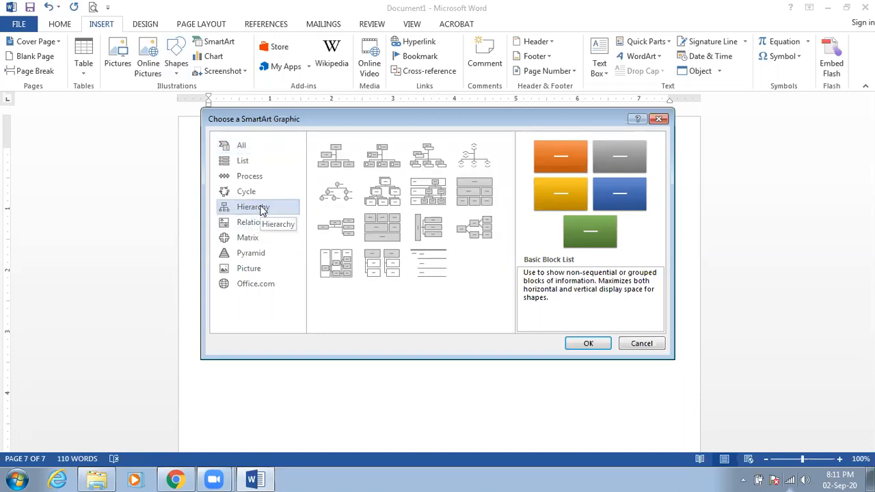
click(332, 160)
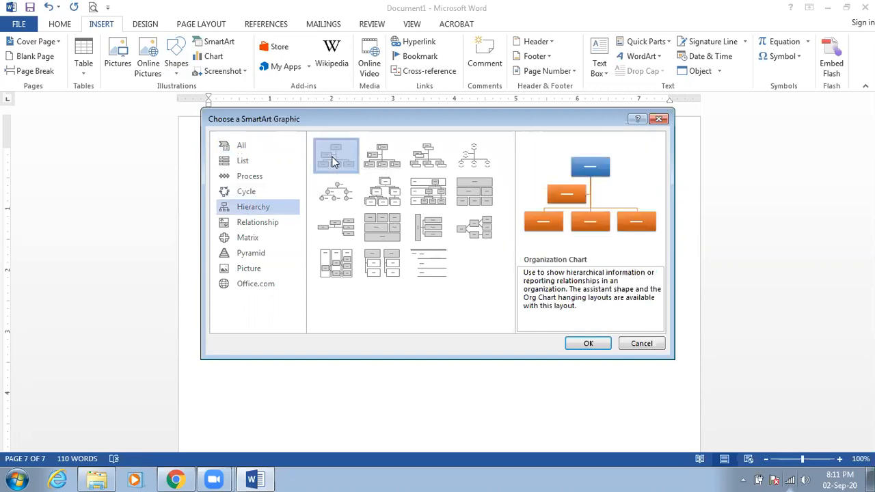
click(383, 161)
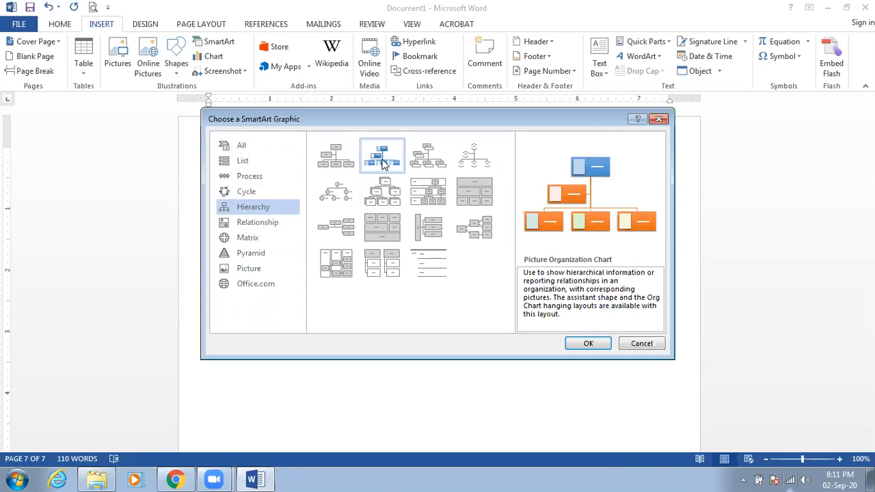
click(587, 343)
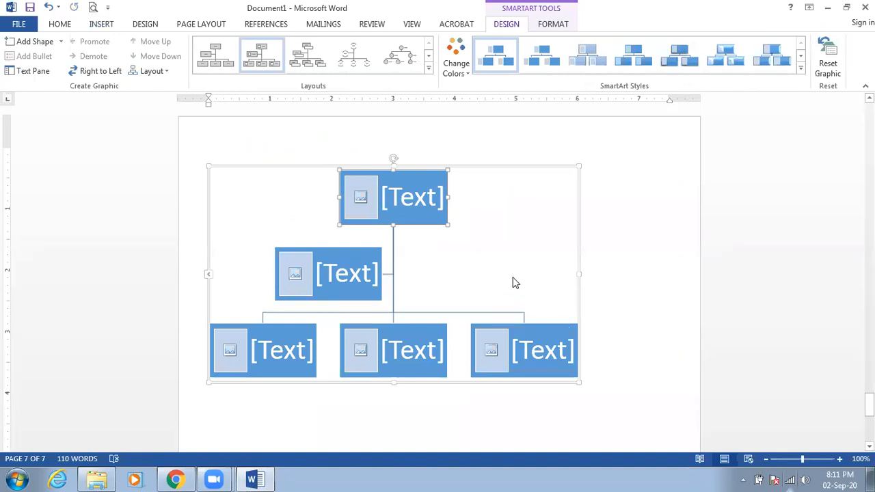
Step: Try to centre the organization chart on the page while it is still in line with text
click(556, 25)
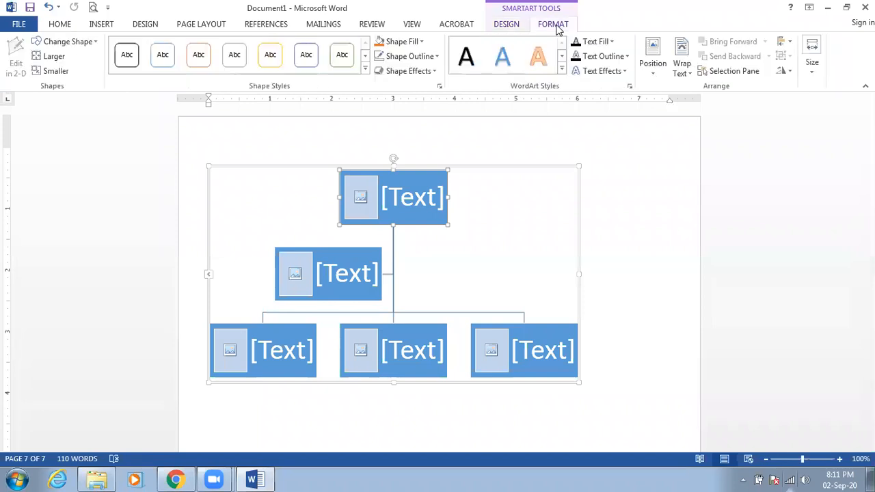
click(787, 45)
click(787, 45)
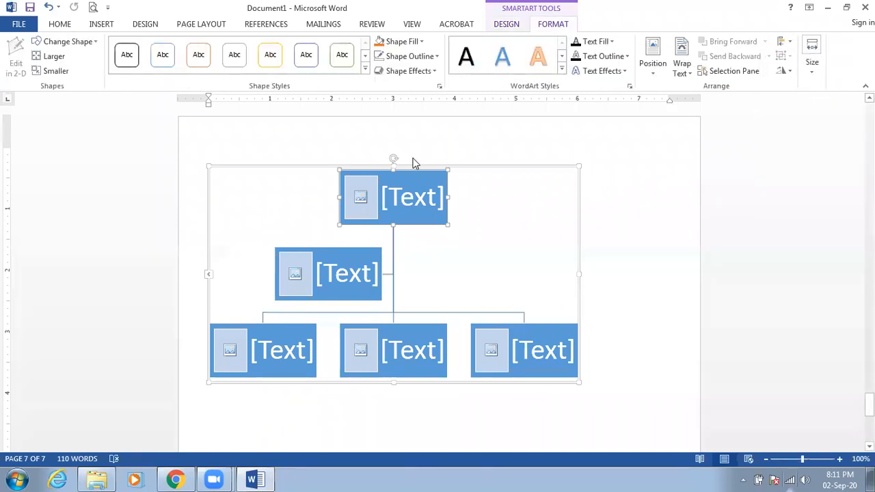
click(63, 27)
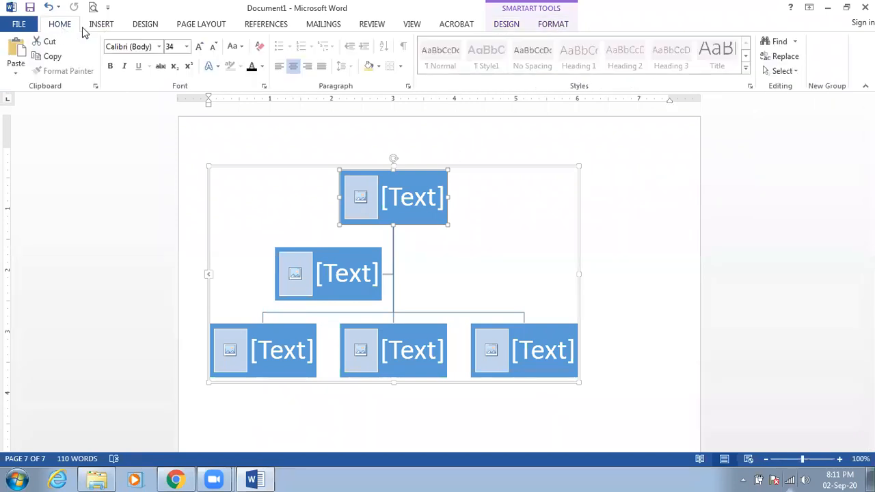
click(305, 71)
click(295, 67)
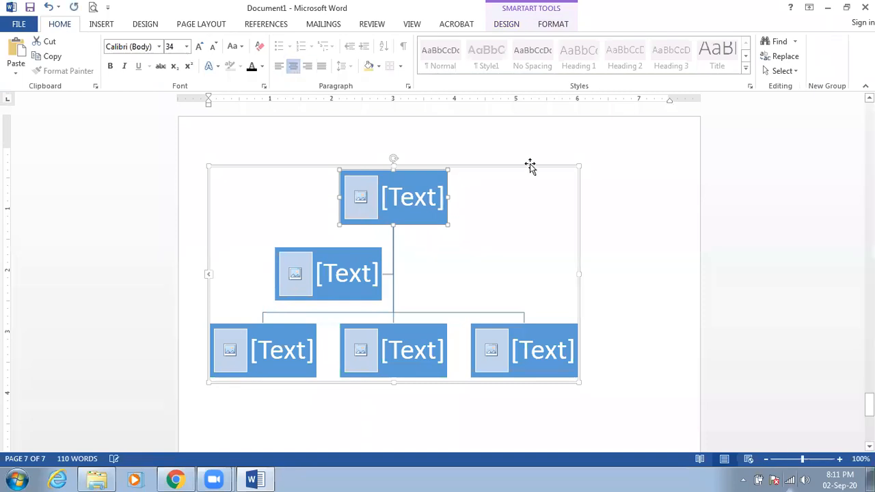
Step: Set the text wrapping of the whole organization chart to In Front of Text
click(558, 165)
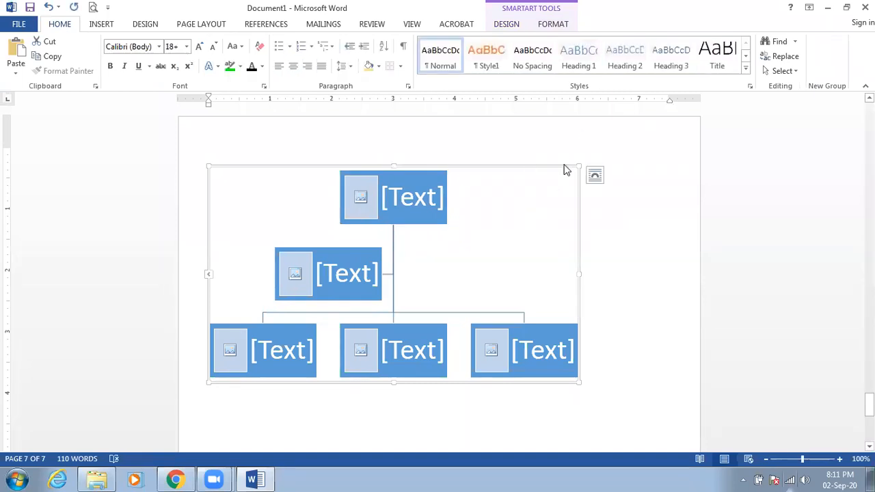
click(595, 176)
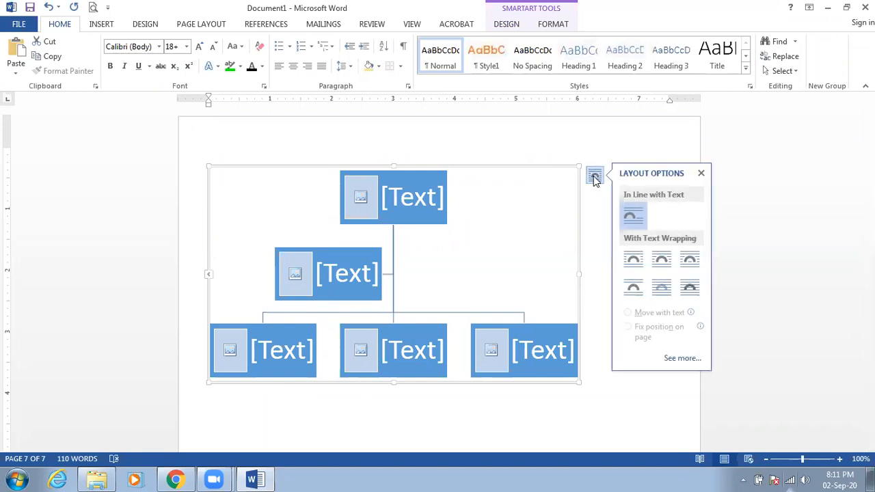
click(688, 291)
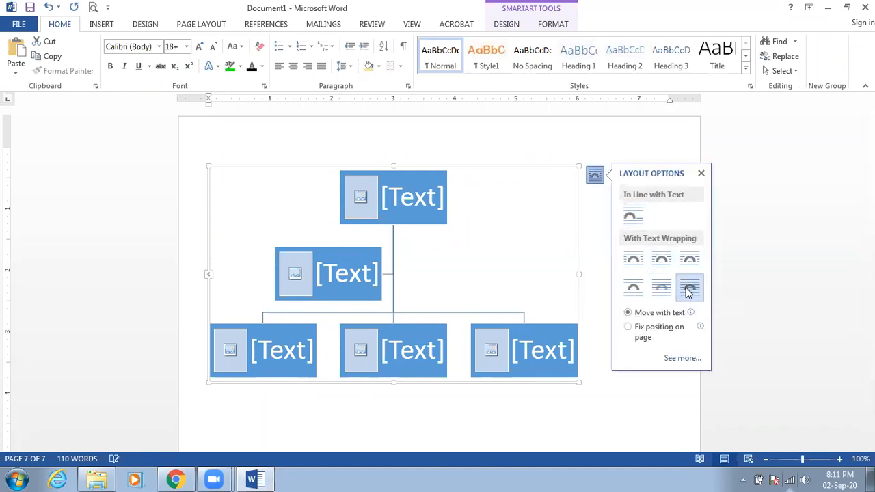
Step: Align the organization chart to the centre between the margins and dismiss its layout options
click(515, 28)
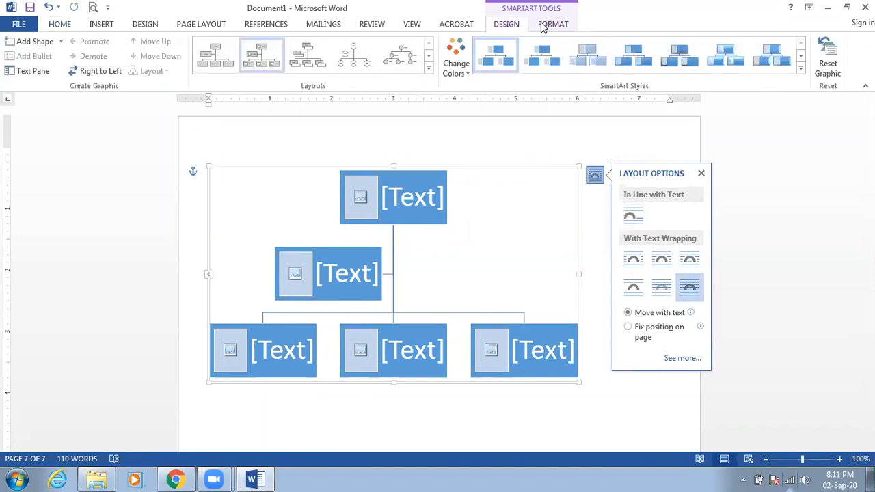
click(541, 24)
click(782, 45)
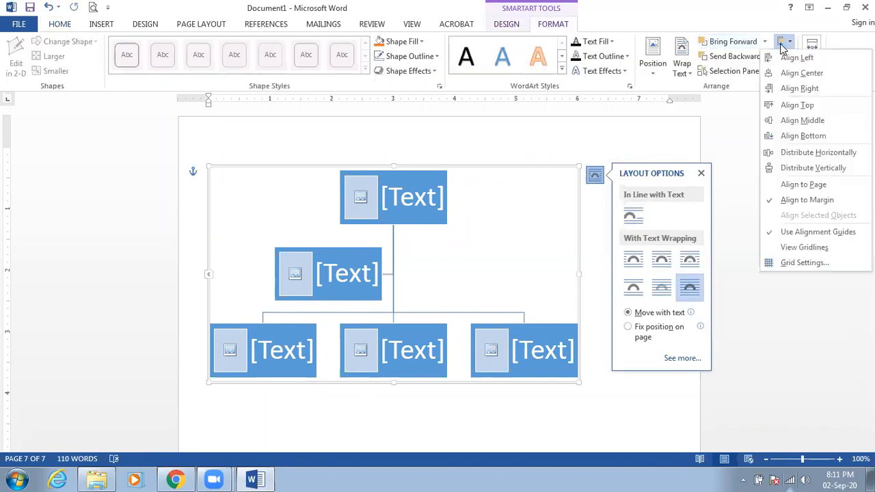
click(808, 74)
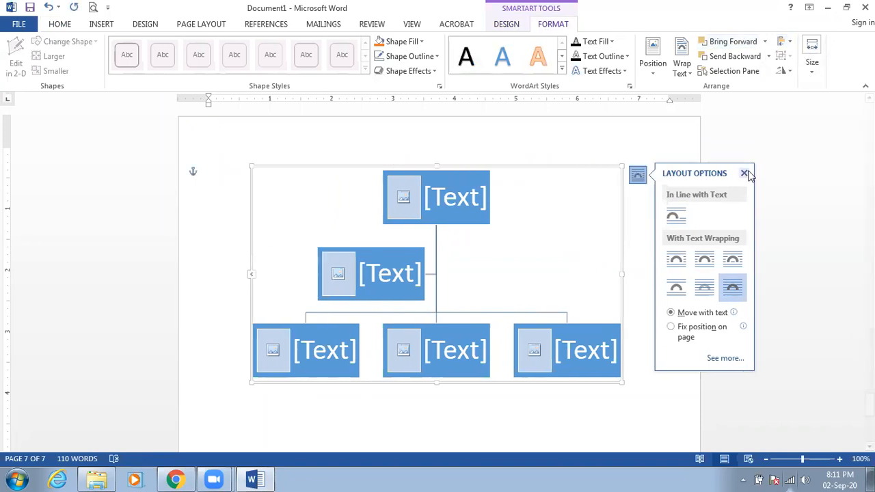
click(745, 173)
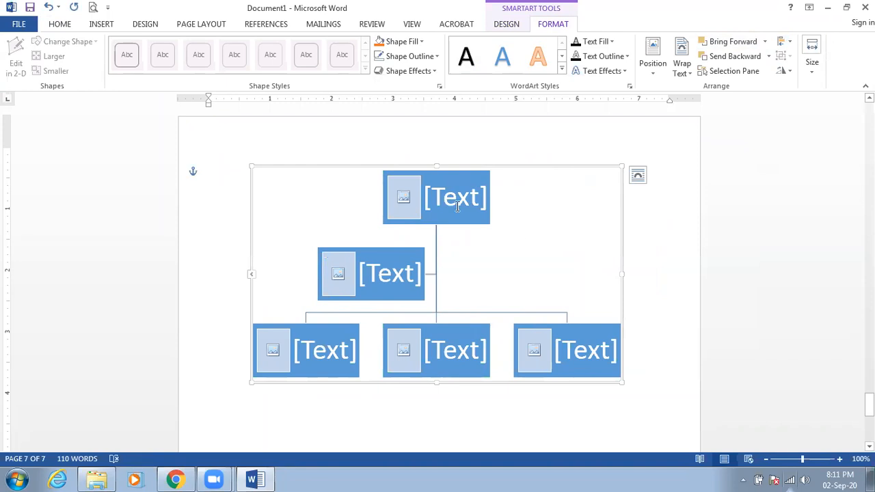
Step: Label the organization chart's top box FOUNDER and the assistant box below it CEO
click(456, 207)
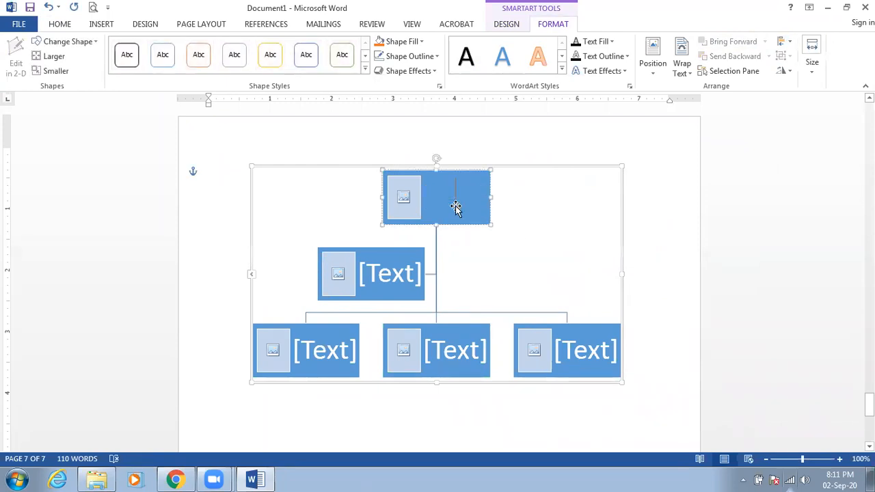
text(f)
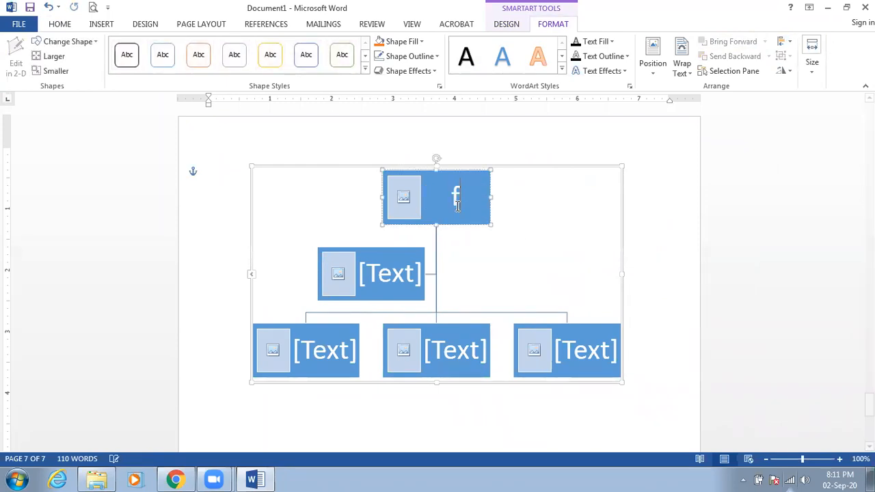
key(BackSpace)
text(FOUNDER)
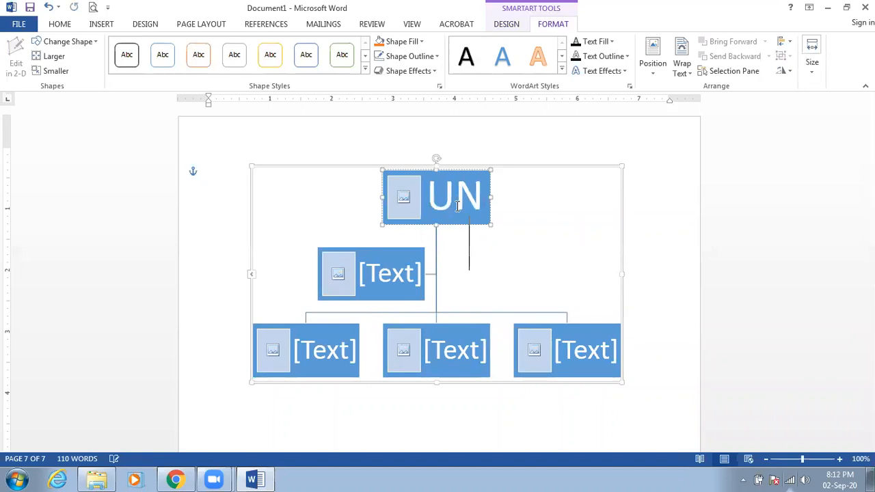
click(405, 274)
text(CEO)
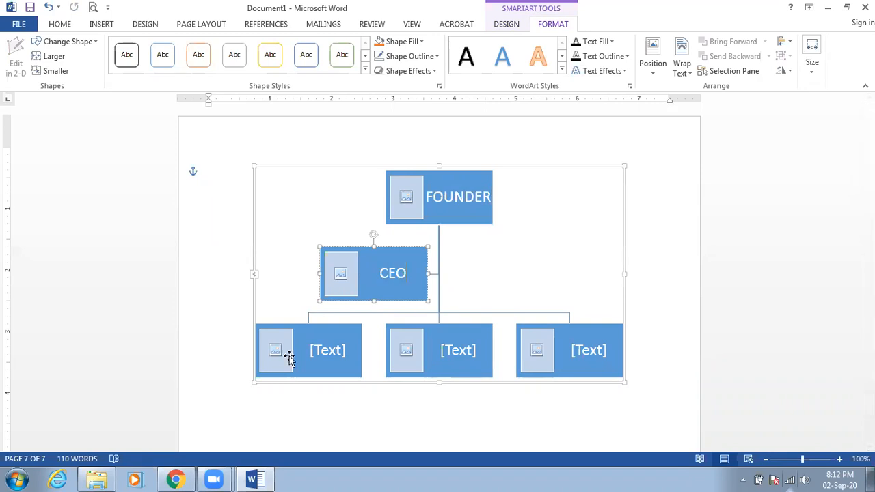
Step: Label the first box in the organization chart's bottom row MARAKETING MANAGER
click(331, 344)
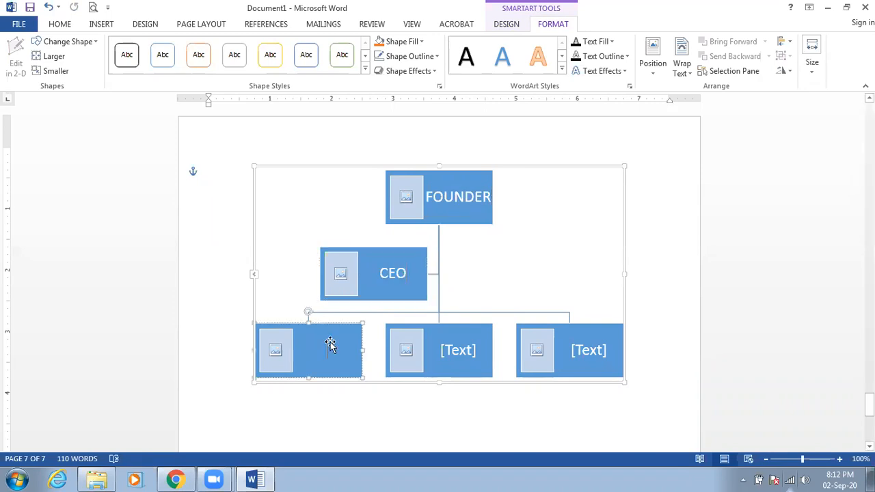
text(MARA)
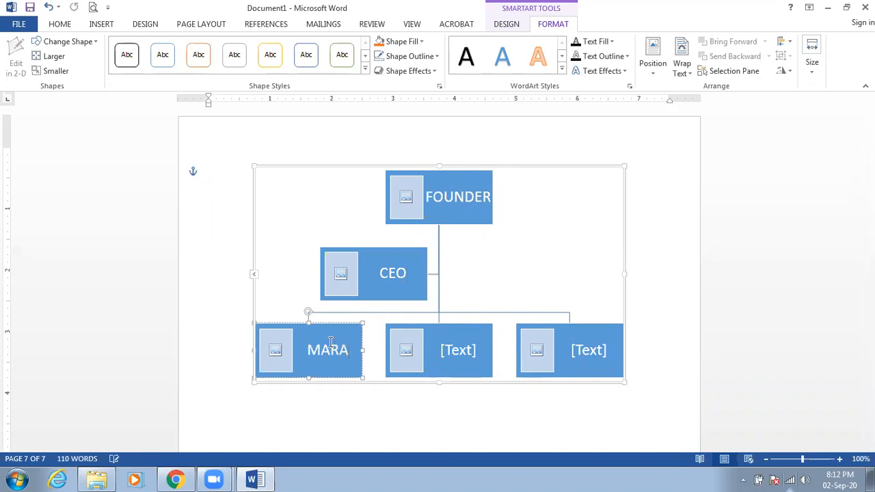
text(KETING MAN)
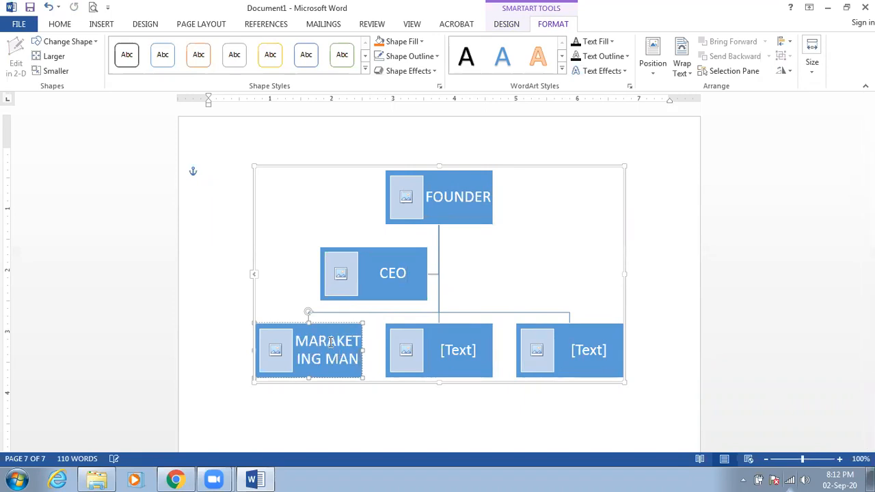
text(AGER)
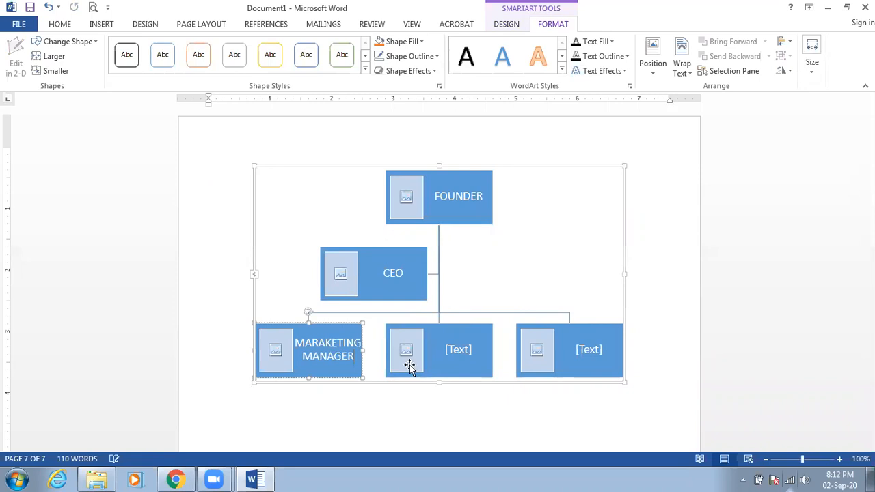
Step: Label the bottom row's middle box SALES MANAGER and its last box HR MANAGER
click(461, 353)
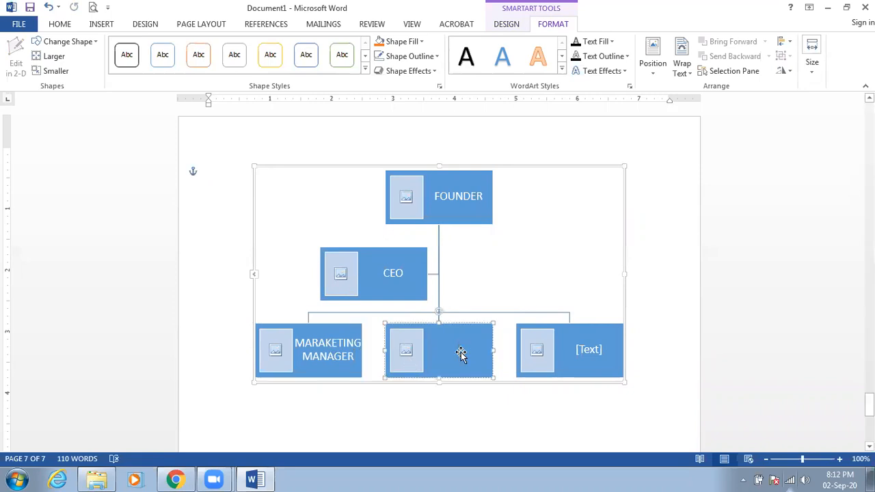
text(SALES)
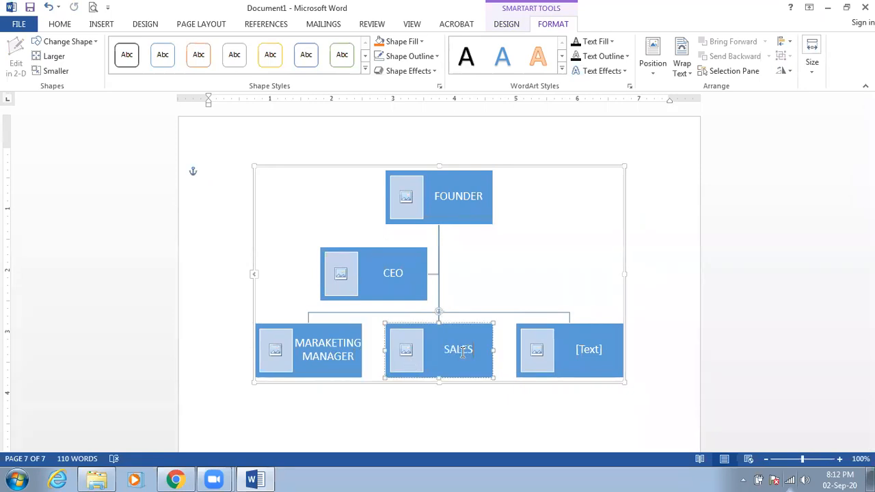
text( MANAGER)
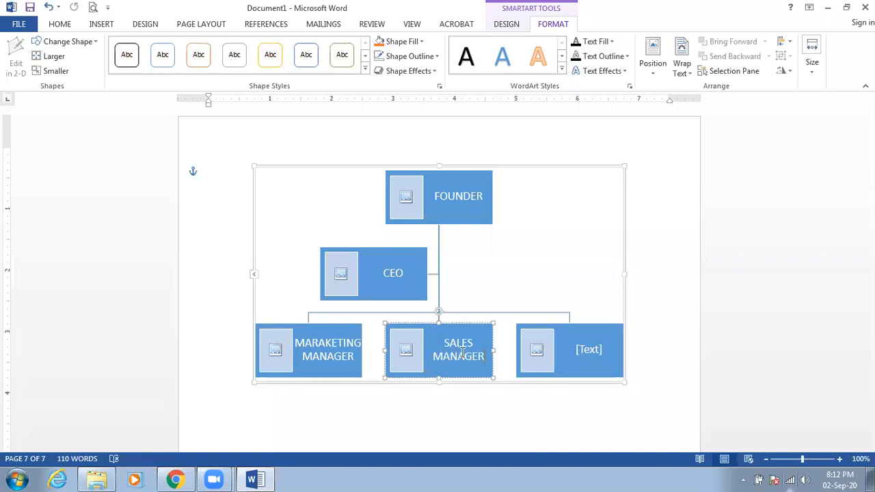
click(589, 349)
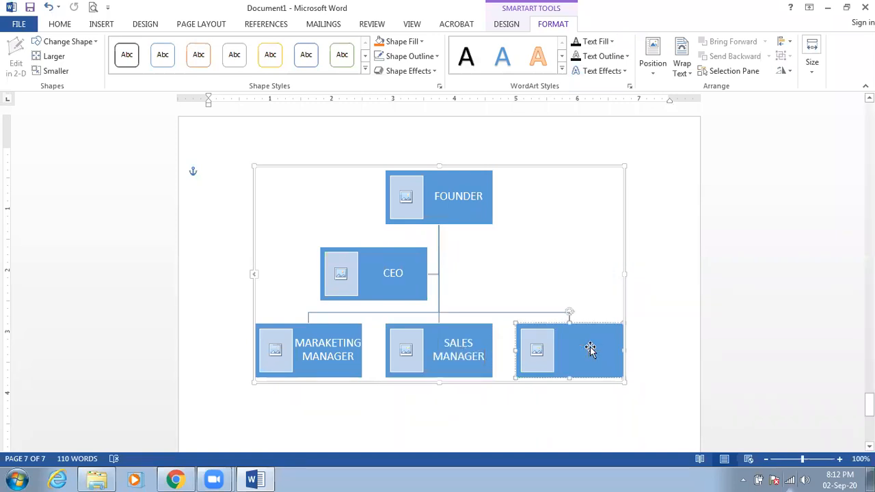
text(HR)
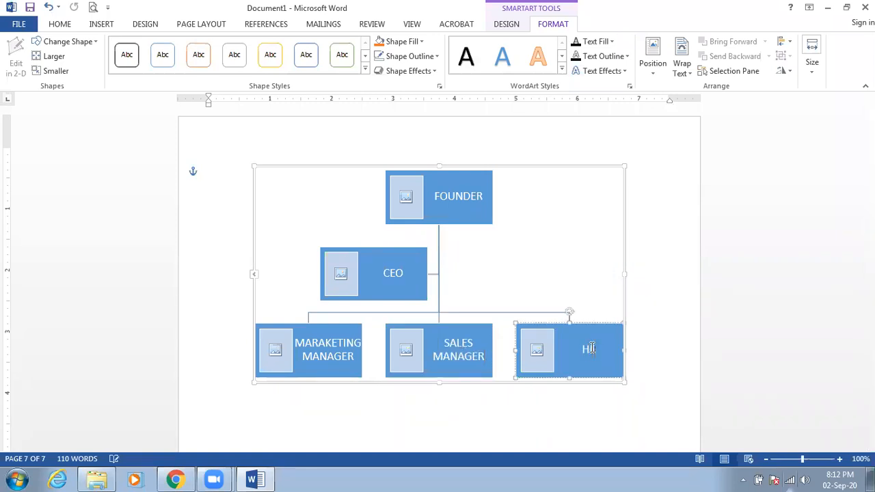
text( MANAGER)
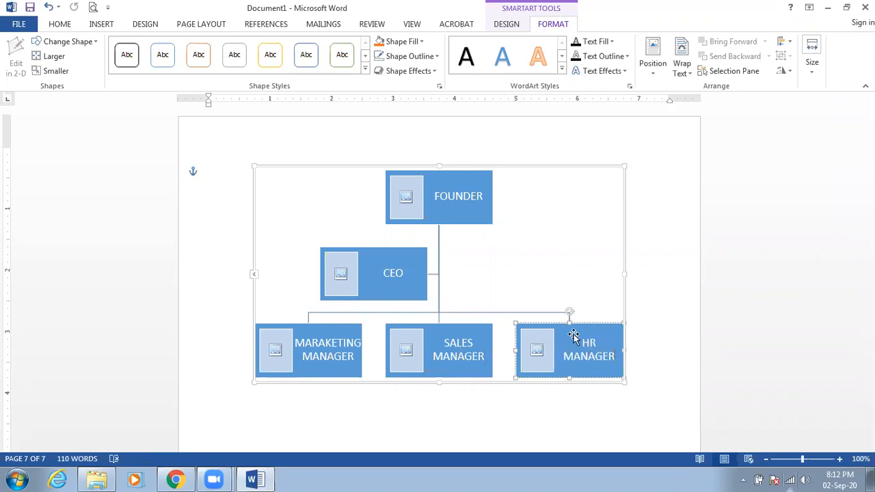
Step: Fill the FOUNDER box's picture placeholder with a black-and-white portrait from a Bing image search for FOUNDER
click(439, 219)
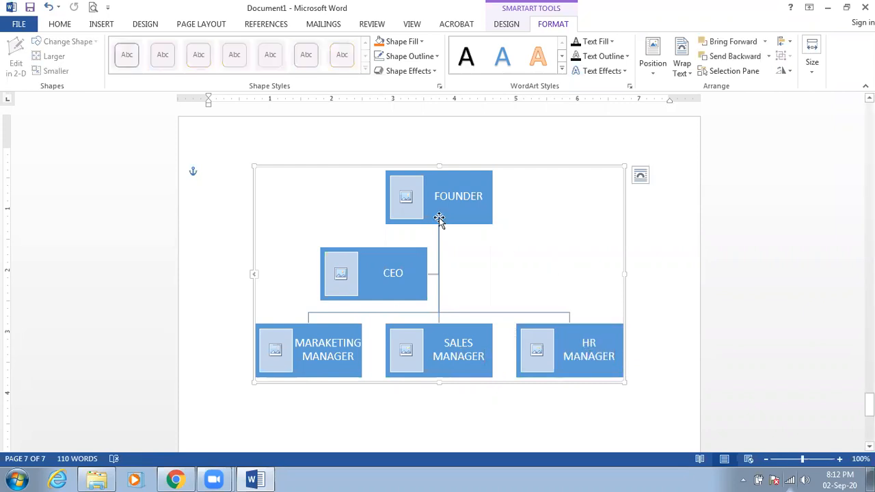
click(407, 198)
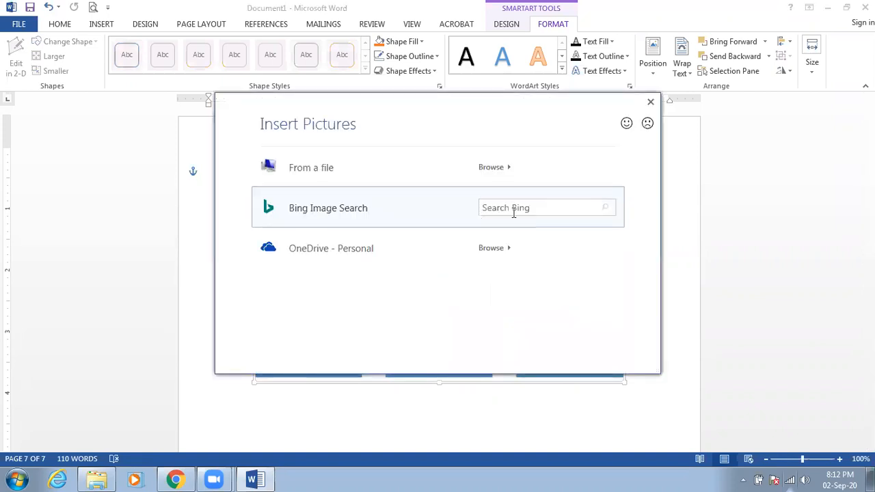
click(521, 205)
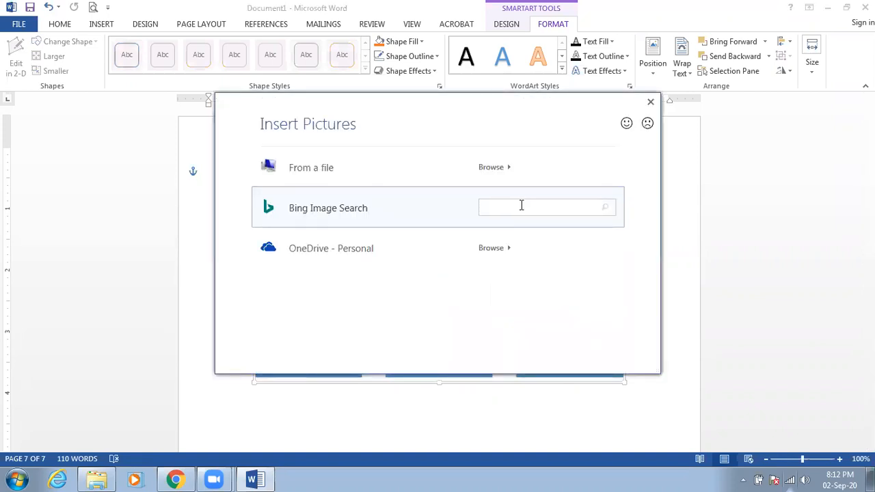
text(FOUNDER)
key(Return)
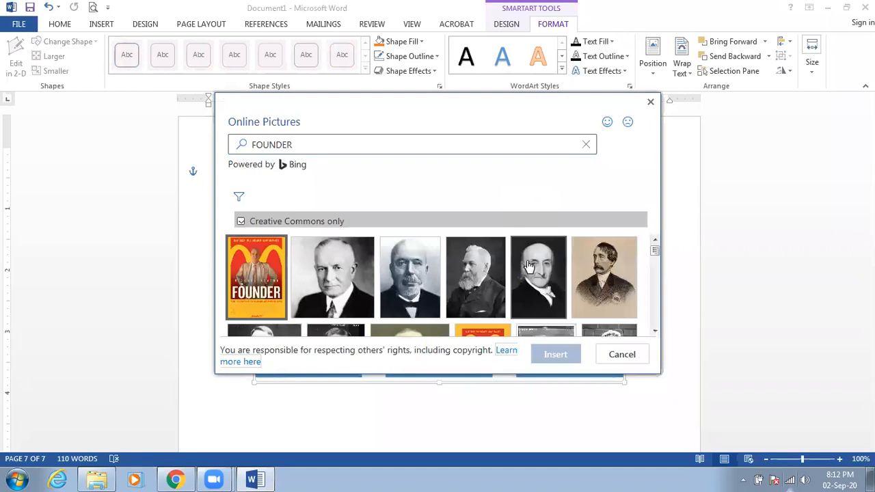
double_click(526, 259)
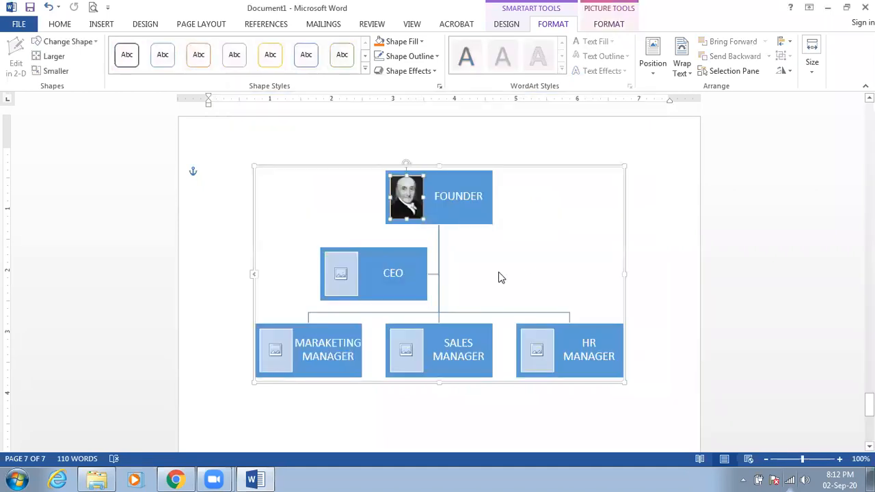
Step: Fill the CEO box's picture placeholder with the photo of a man in a red tie from a Bing search for CEO
click(338, 274)
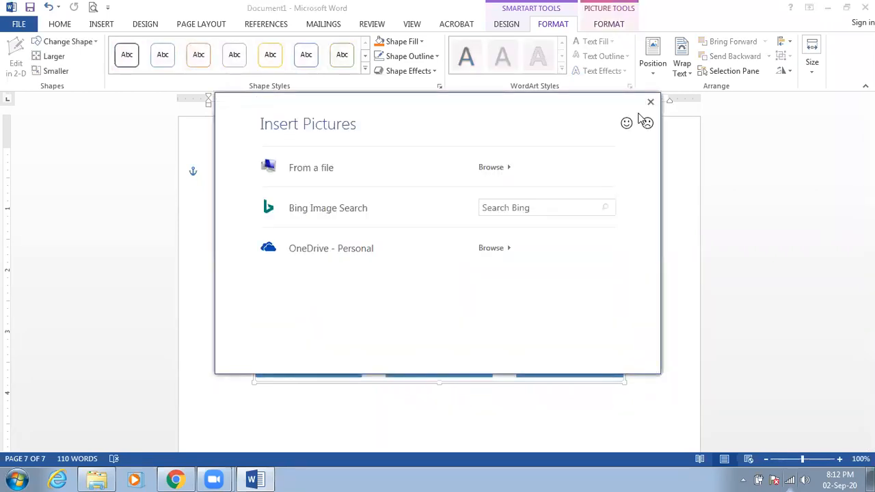
click(488, 208)
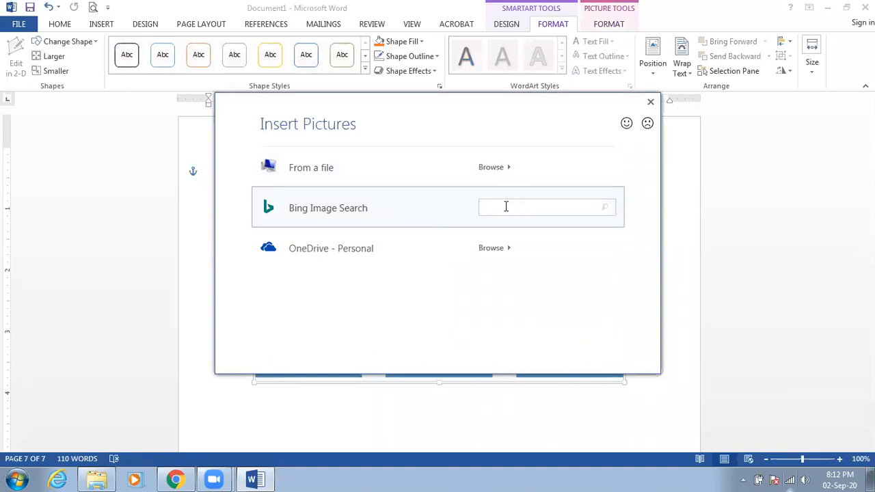
text(CEO)
key(Return)
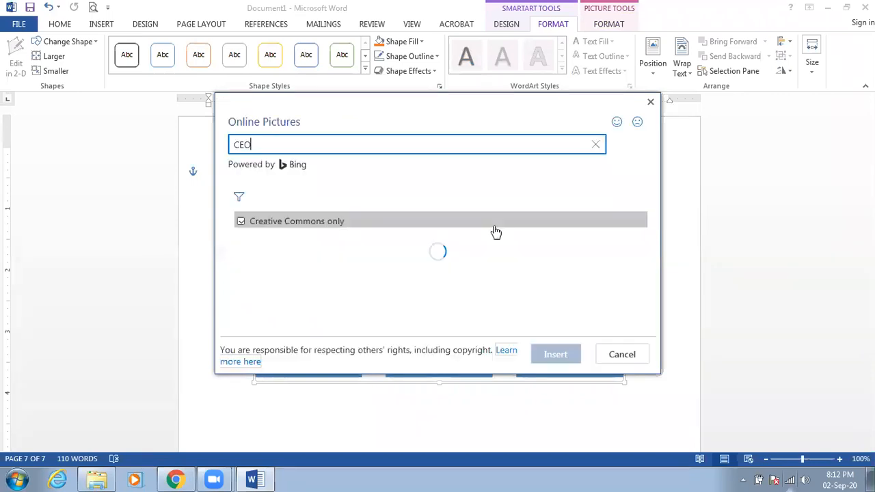
click(539, 286)
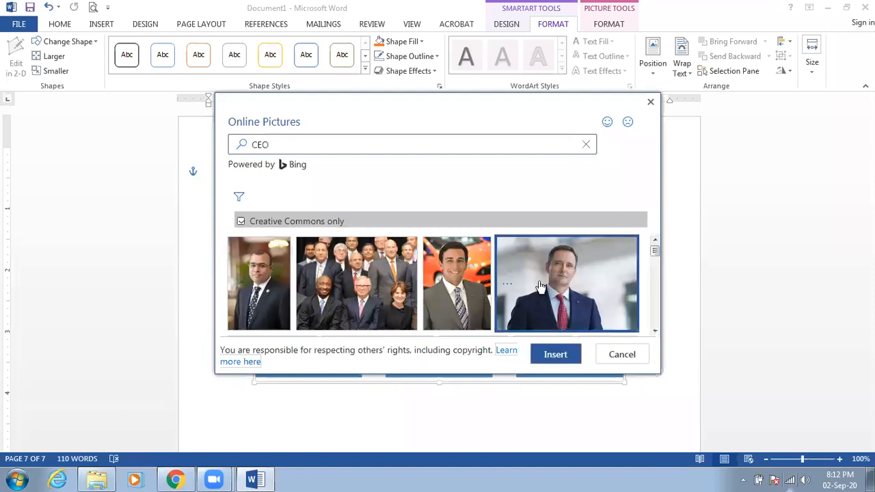
double_click(539, 287)
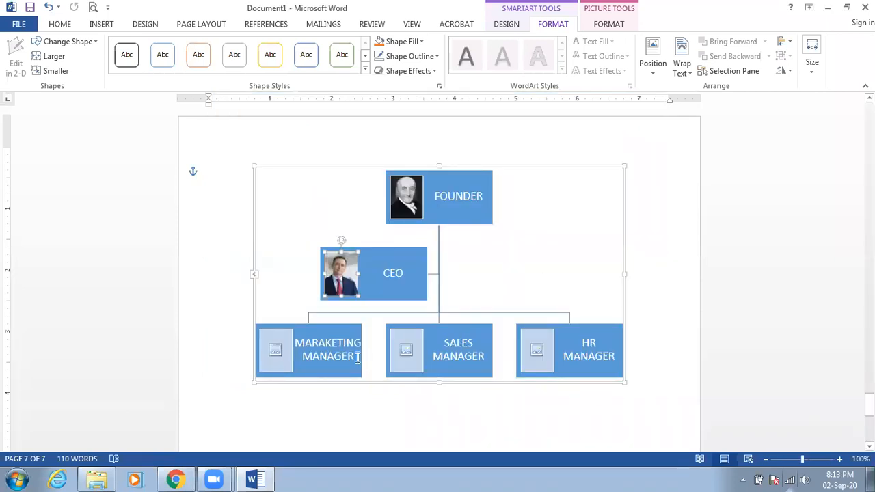
click(280, 360)
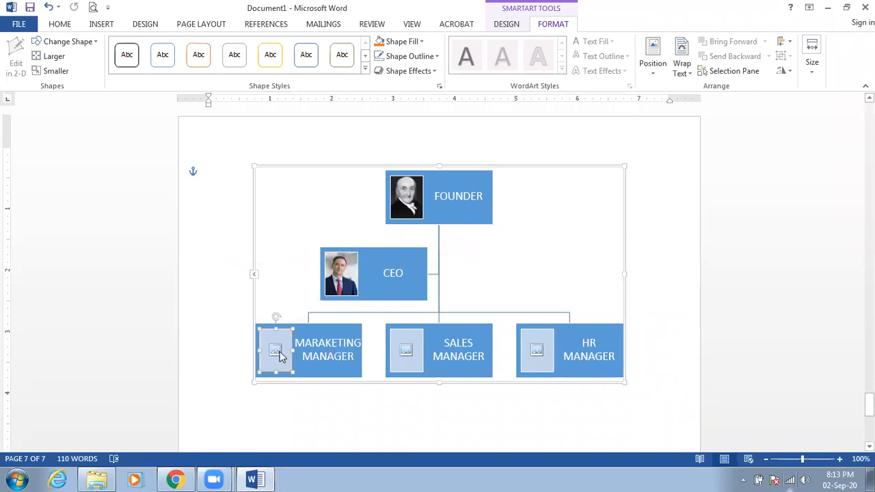
click(402, 41)
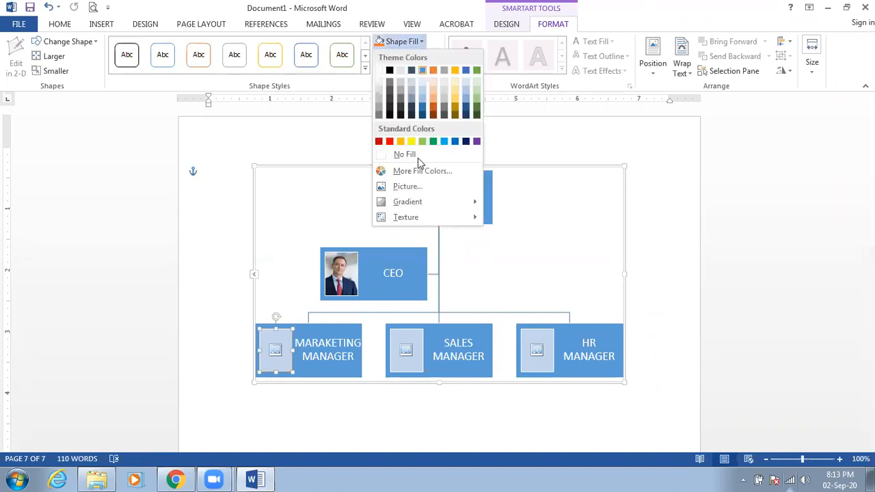
click(417, 185)
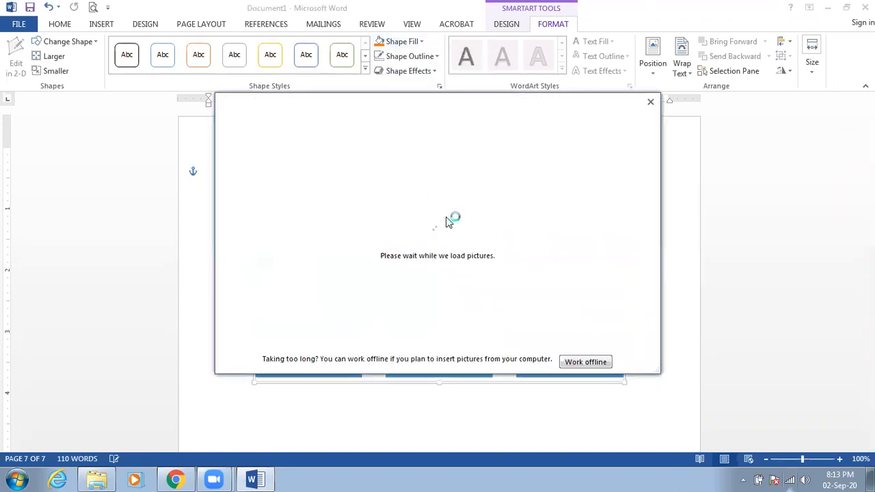
click(493, 209)
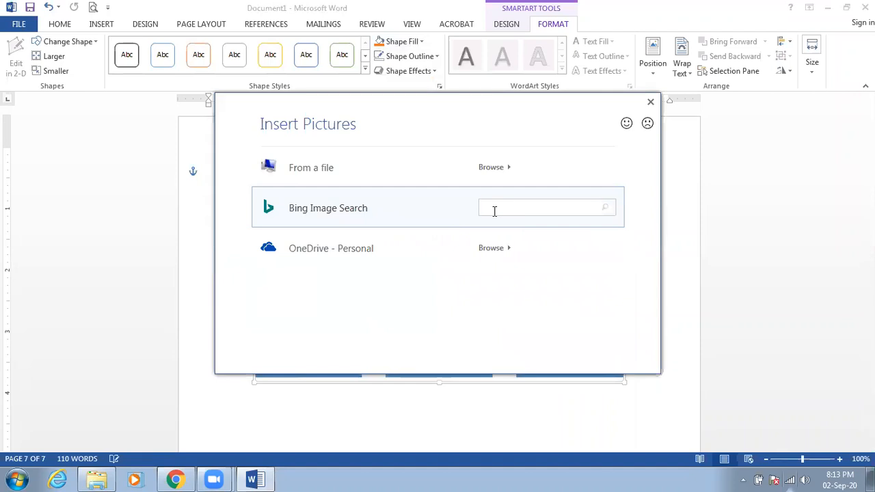
click(652, 107)
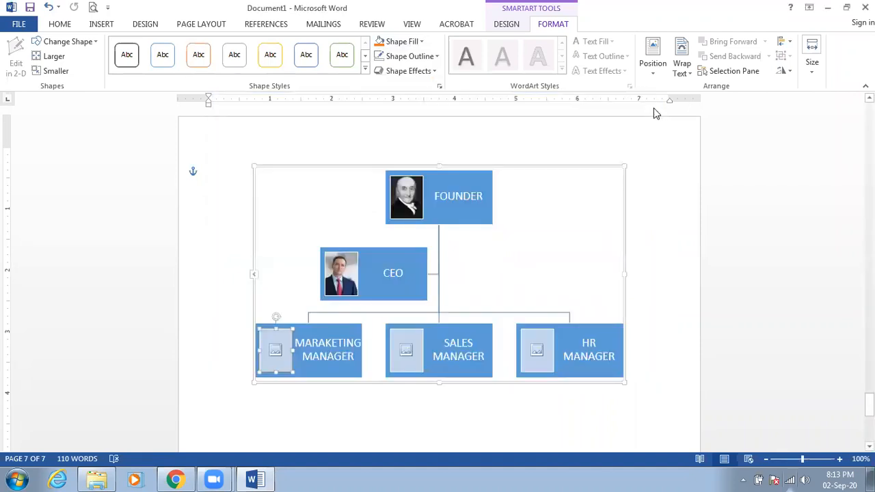
click(404, 192)
click(443, 203)
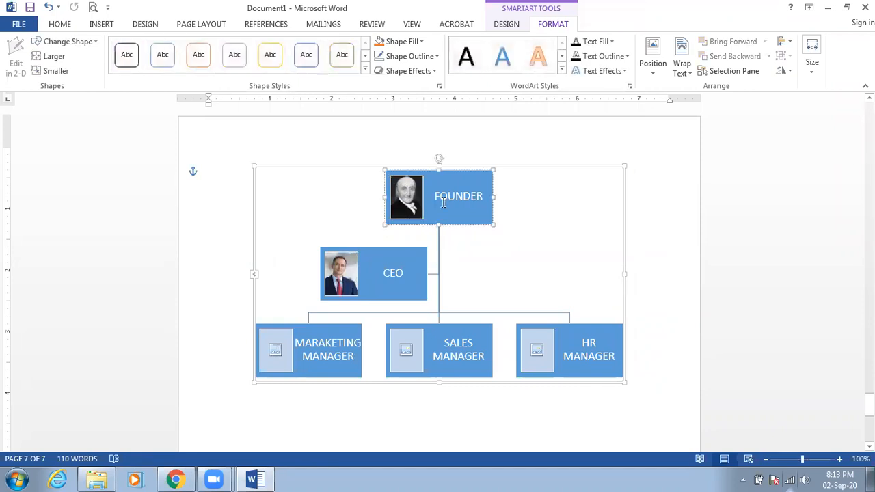
click(412, 271)
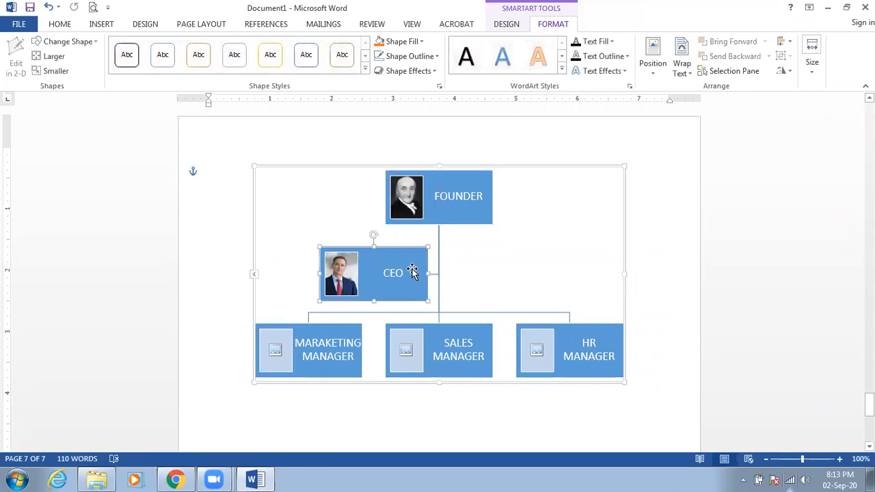
click(338, 344)
click(579, 353)
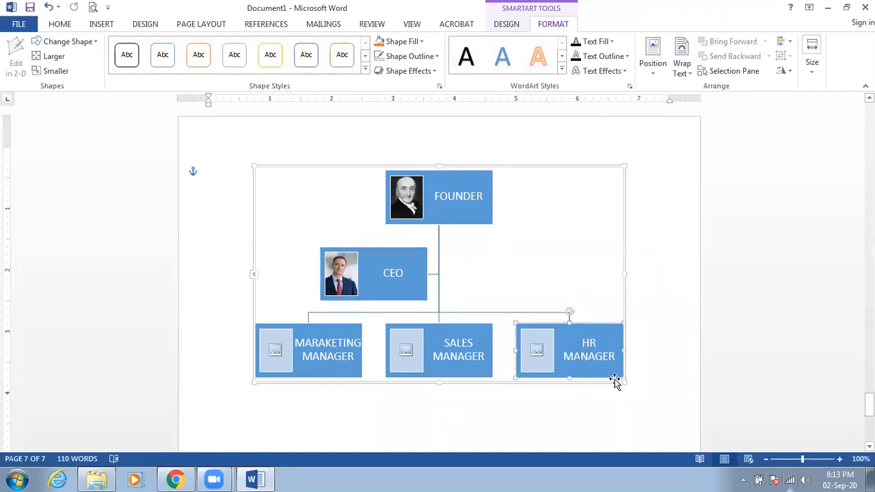
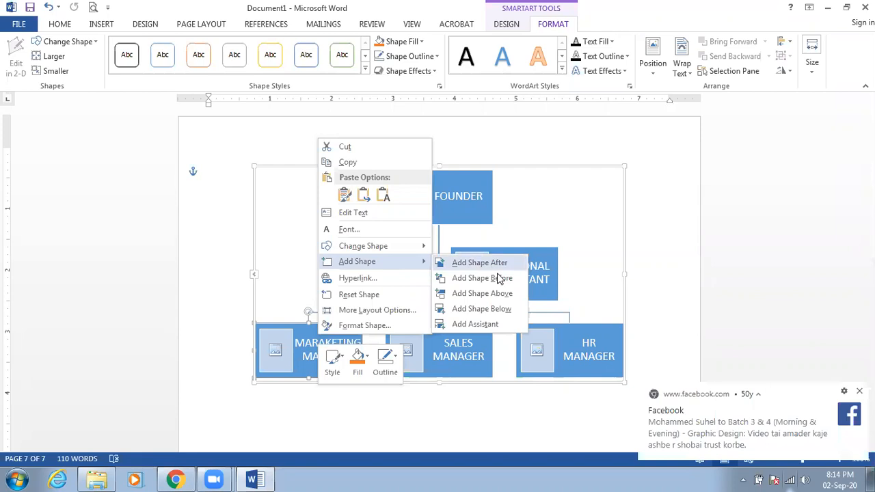
Step: Add a box before the MARAKETING MANAGER box, label it ACCOUNTS MANAGER and deselect the chart
click(498, 277)
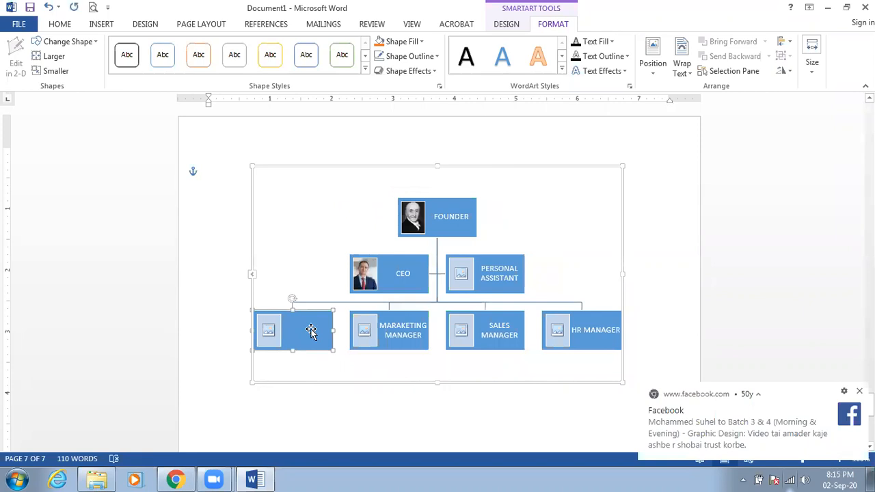
right_click(312, 331)
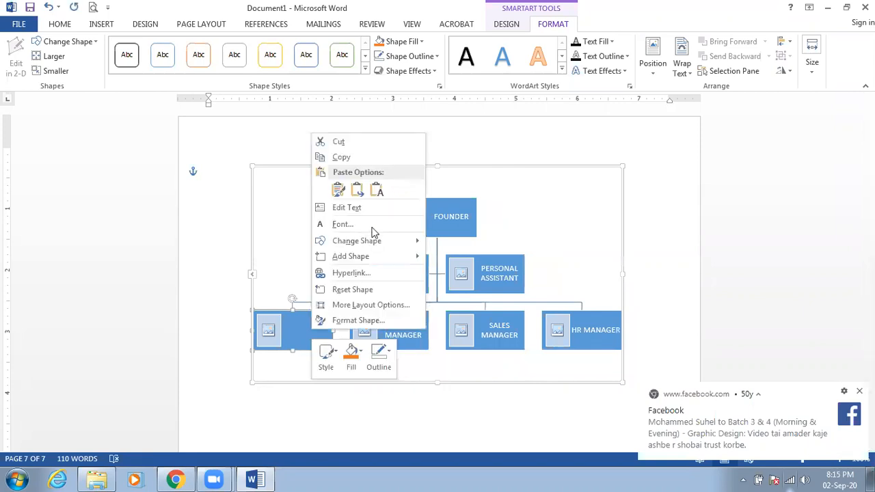
click(322, 328)
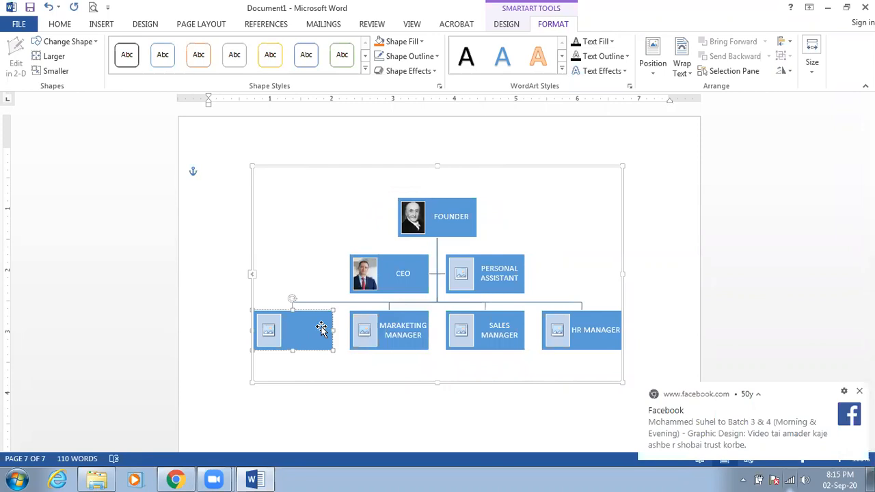
text(a)
key(BackSpace)
text(ACCOUNTS MANA)
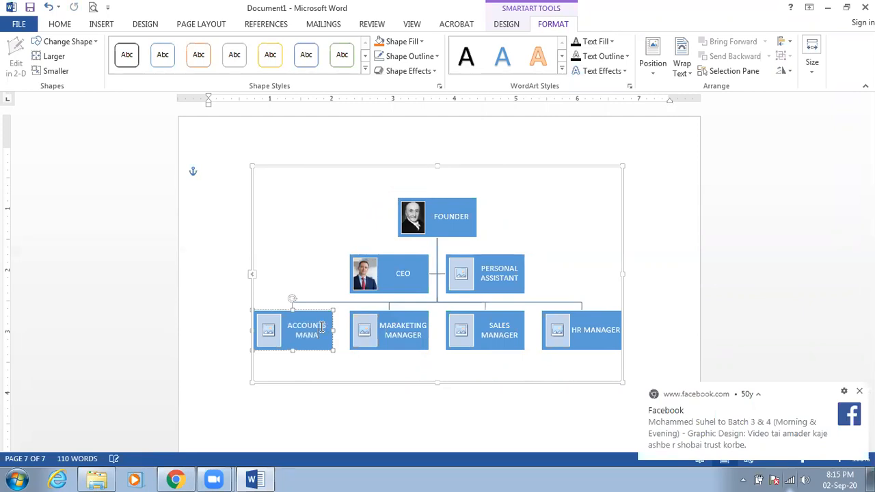
text(GER)
click(361, 390)
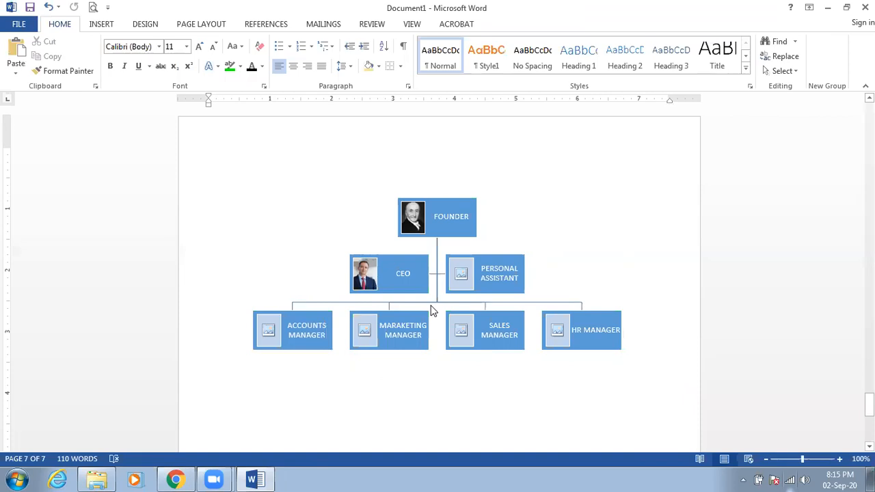
Step: Apply the bevelled 3-D SmartArt style with dark box outlines to the whole organization chart
click(461, 274)
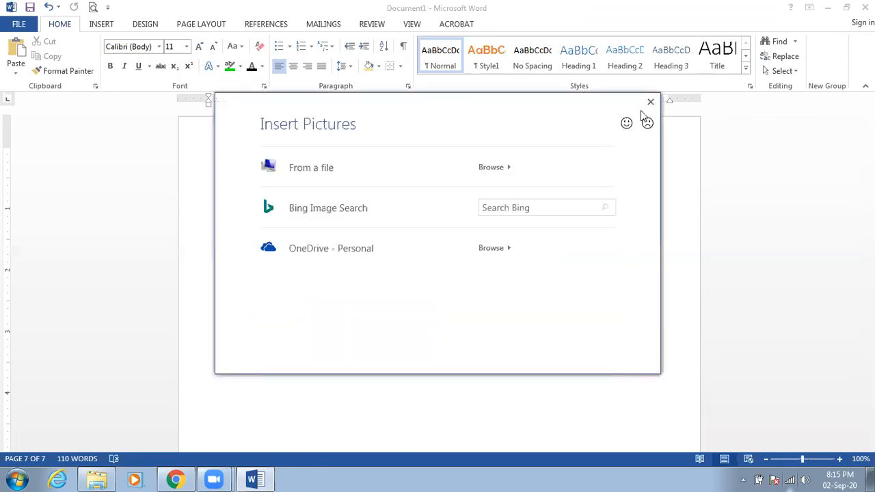
click(649, 103)
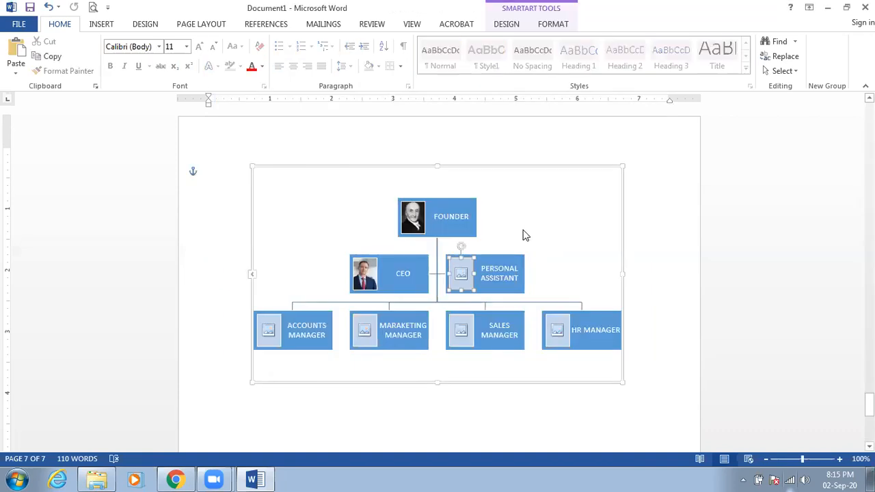
click(523, 235)
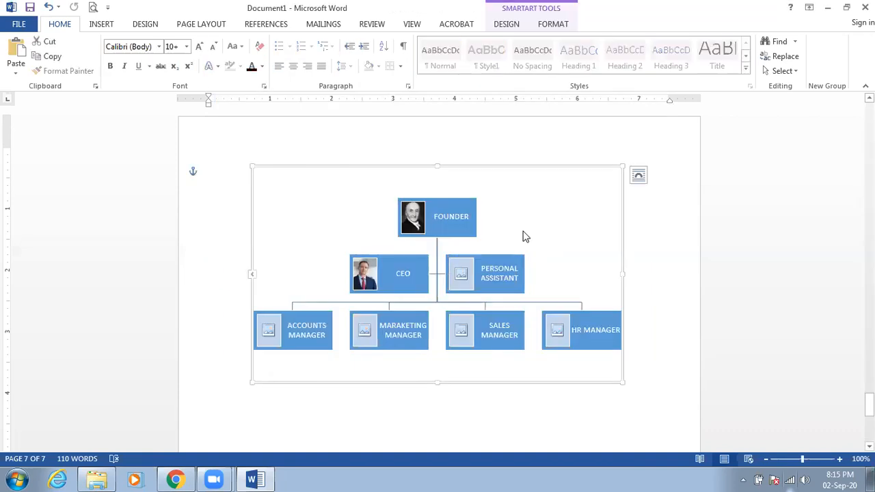
click(506, 24)
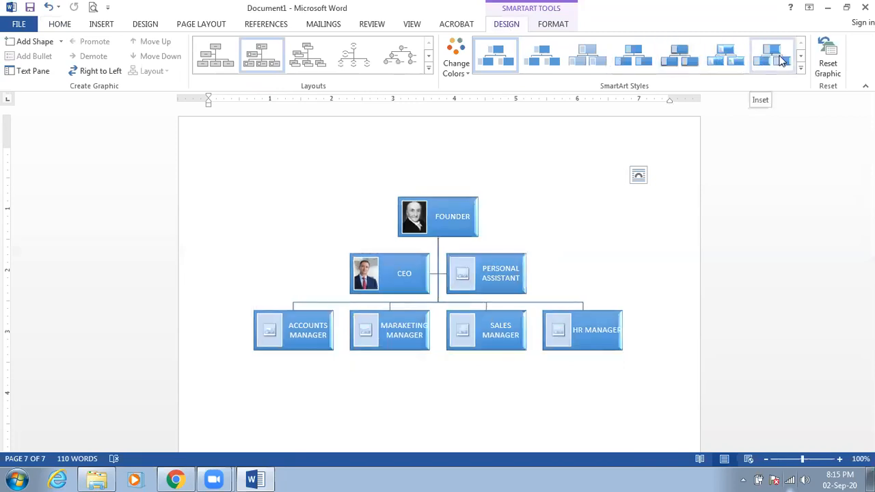
click(801, 60)
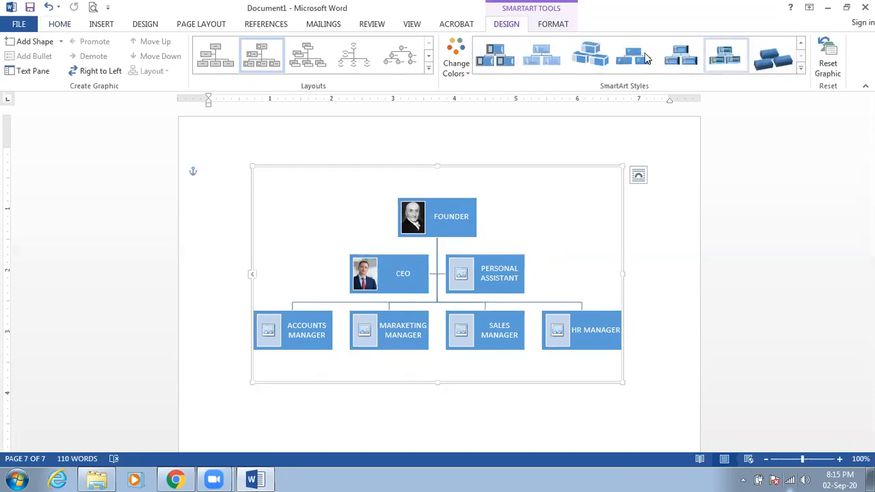
click(502, 60)
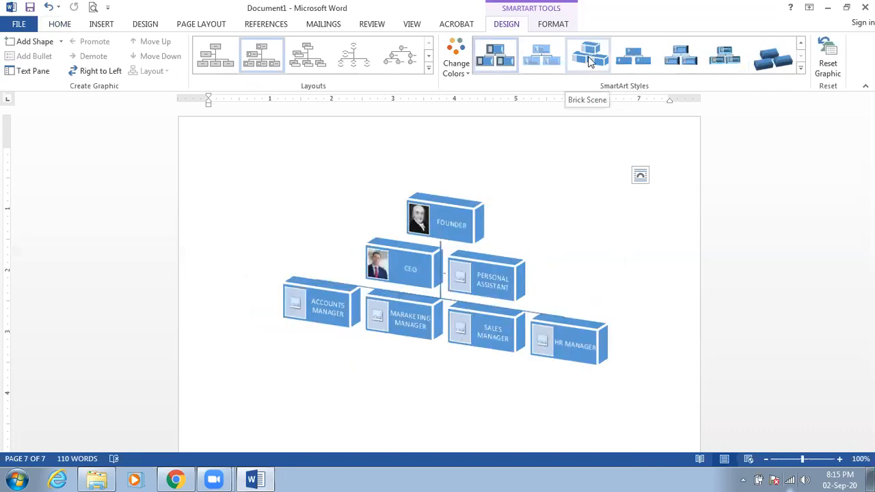
scroll(591, 61, up, 1)
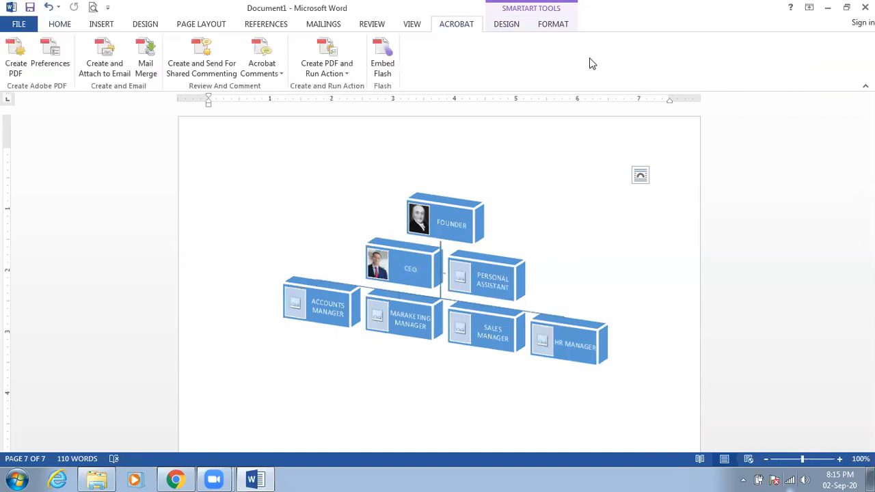
scroll(578, 50, down, 1)
click(553, 24)
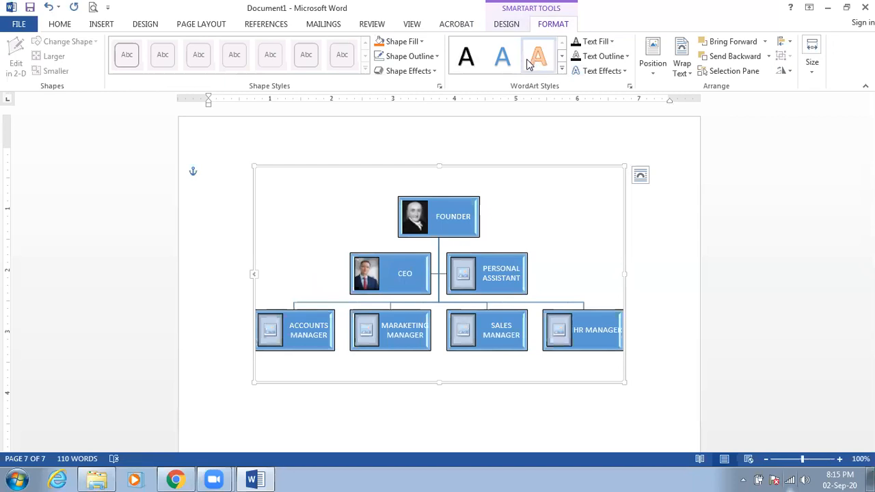
click(505, 24)
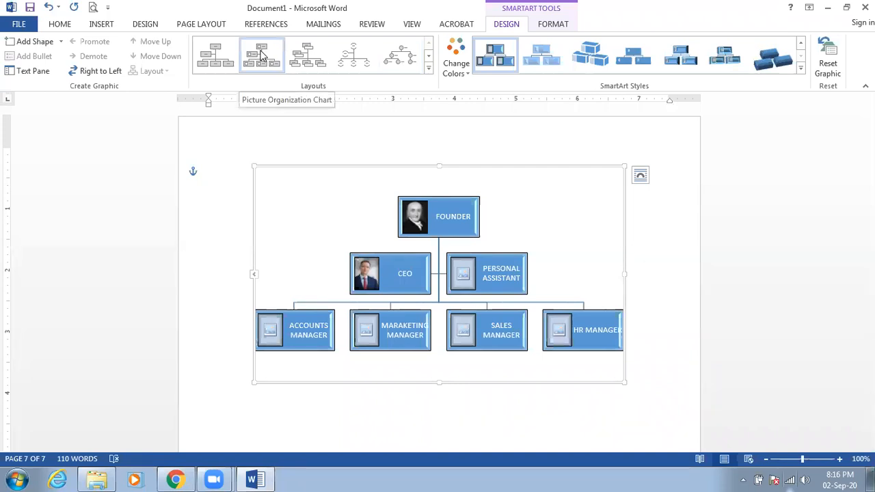
click(678, 242)
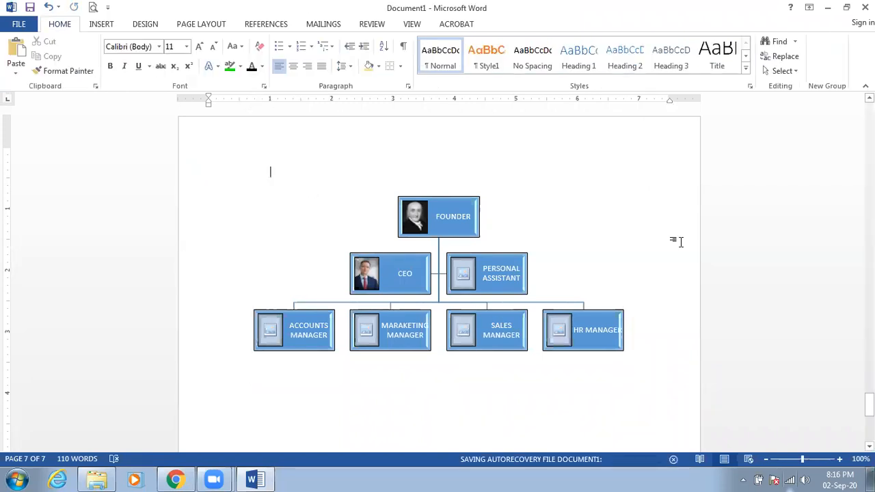
click(490, 332)
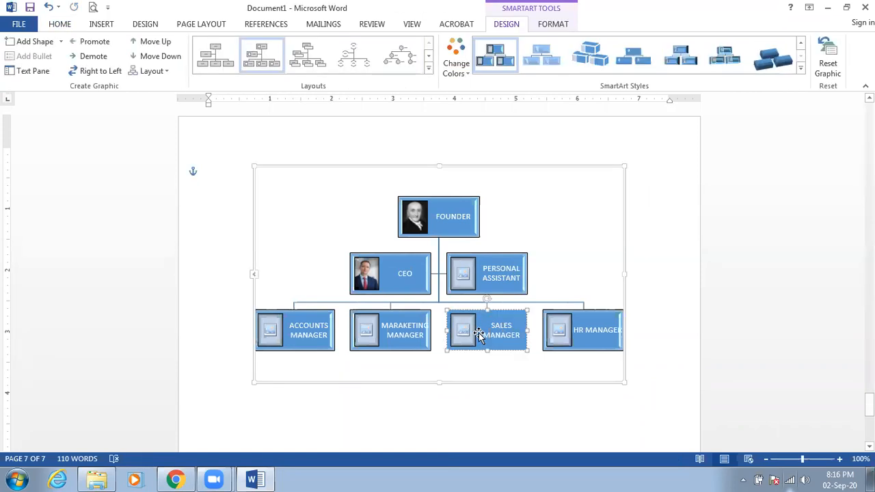
click(404, 340)
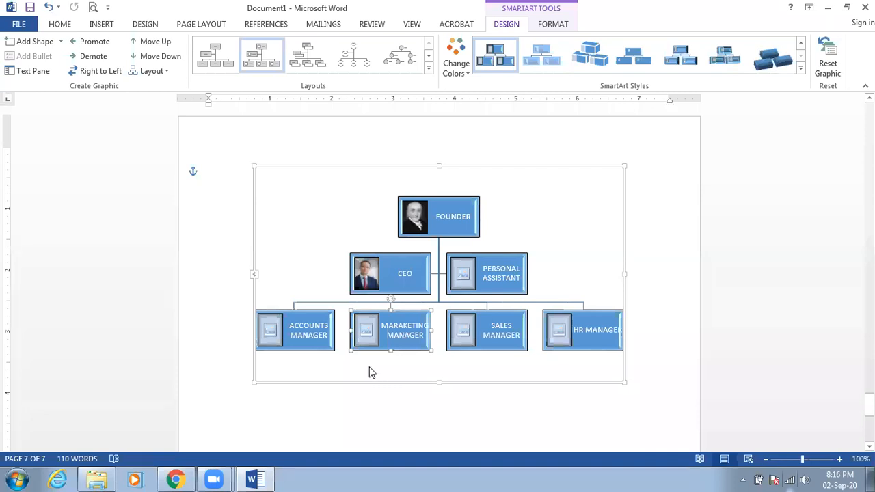
Step: Add an assistant box under the HR MANAGER box, label it HR ASSISTANT MANAGER and deselect the chart
click(581, 334)
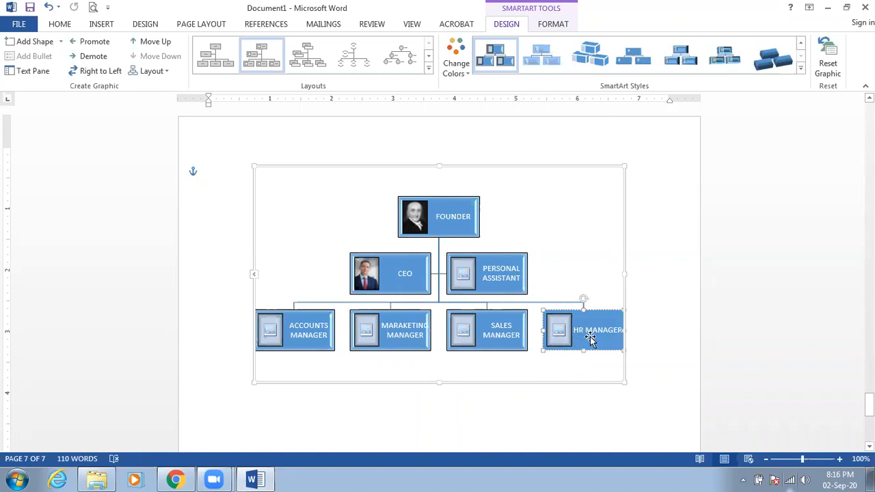
right_click(596, 336)
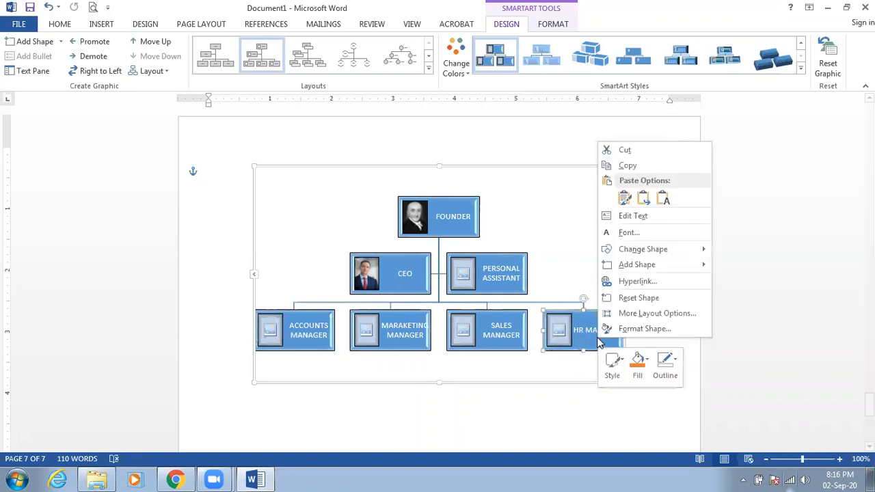
mouse_move(644, 267)
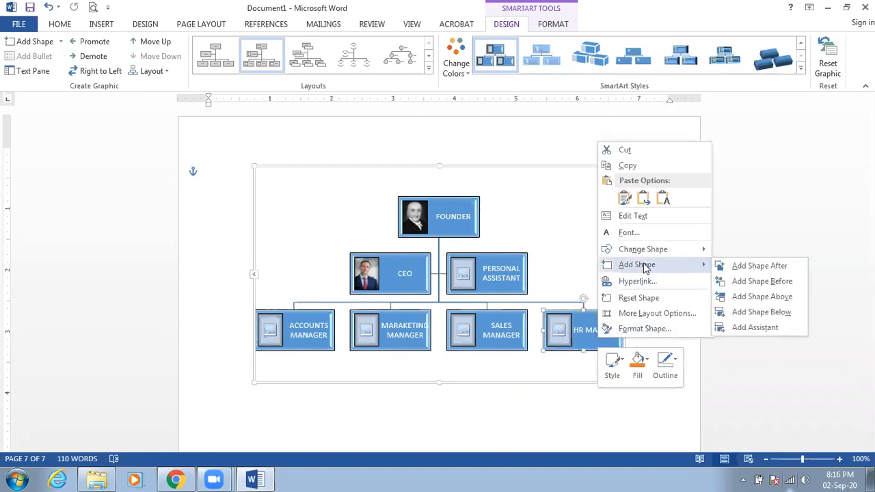
click(755, 328)
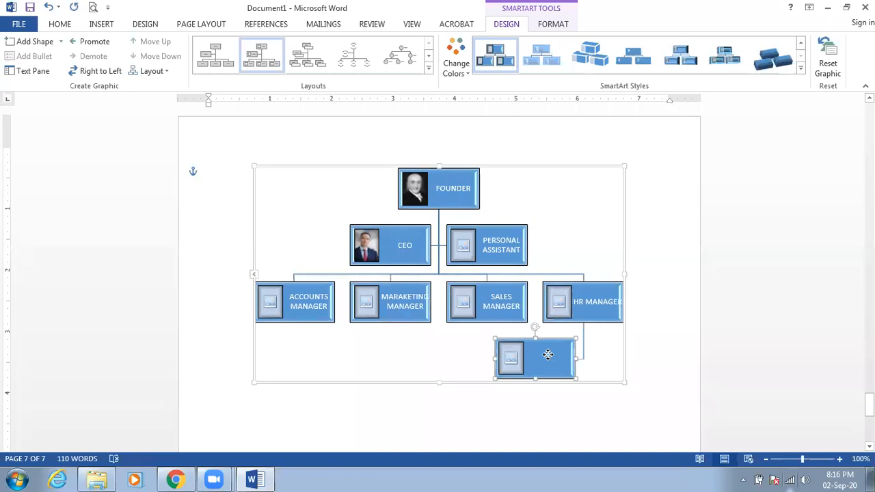
right_click(548, 354)
click(591, 235)
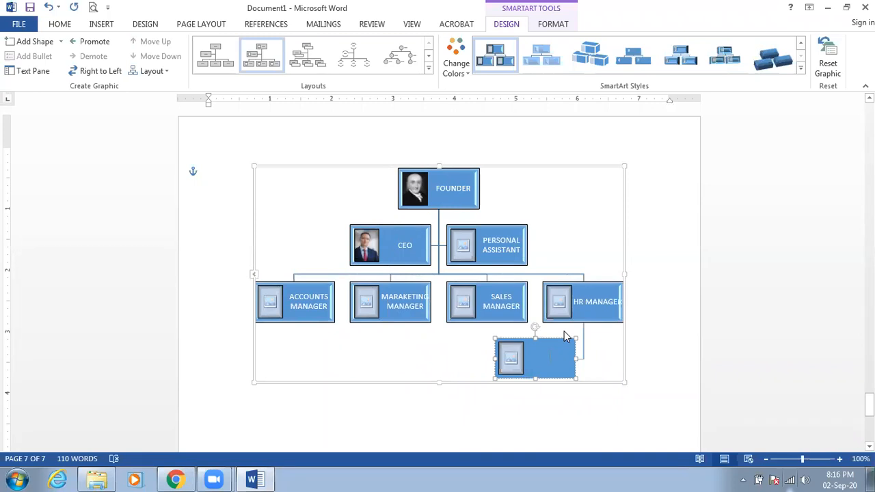
text(HR)
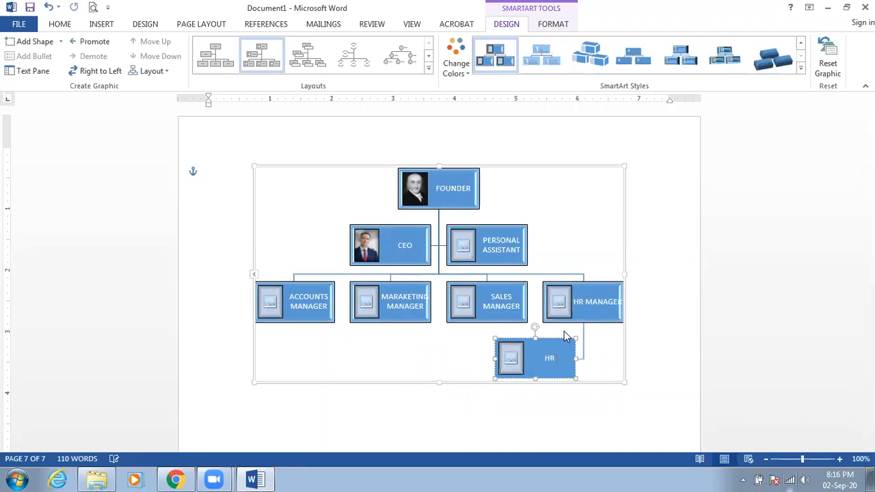
text( ASSISTANT MANAGER)
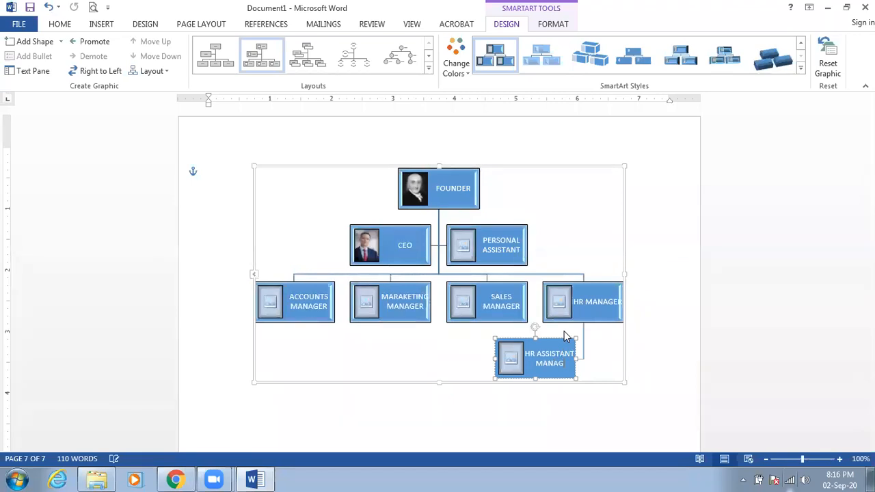
click(557, 410)
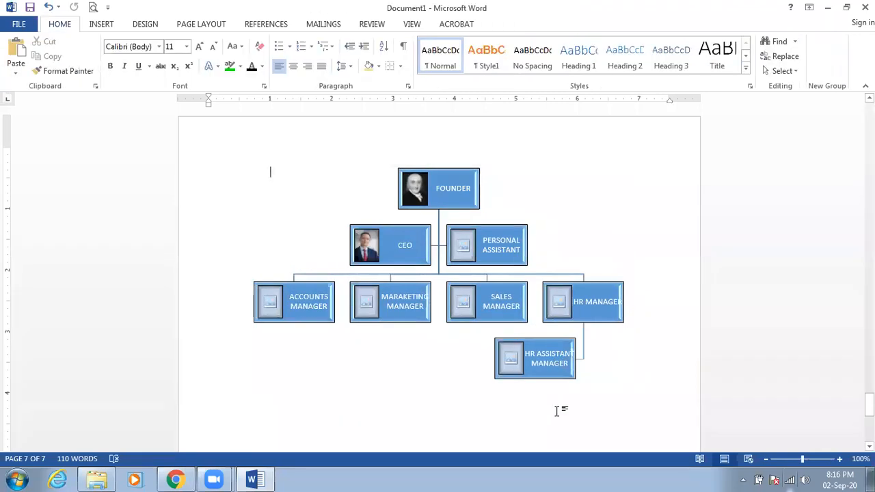
Step: Widen the HR ASSISTANT MANAGER box and the HR MANAGER box by extending their left edges outward
click(558, 376)
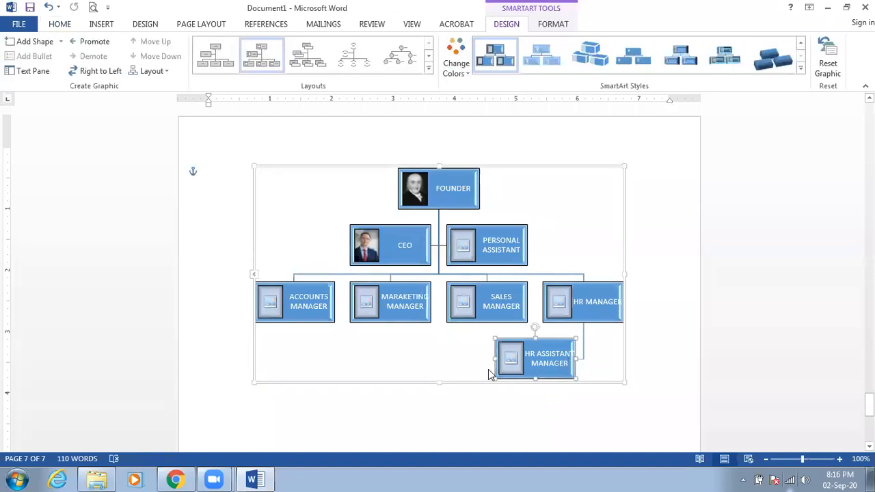
drag(492, 357, 480, 358)
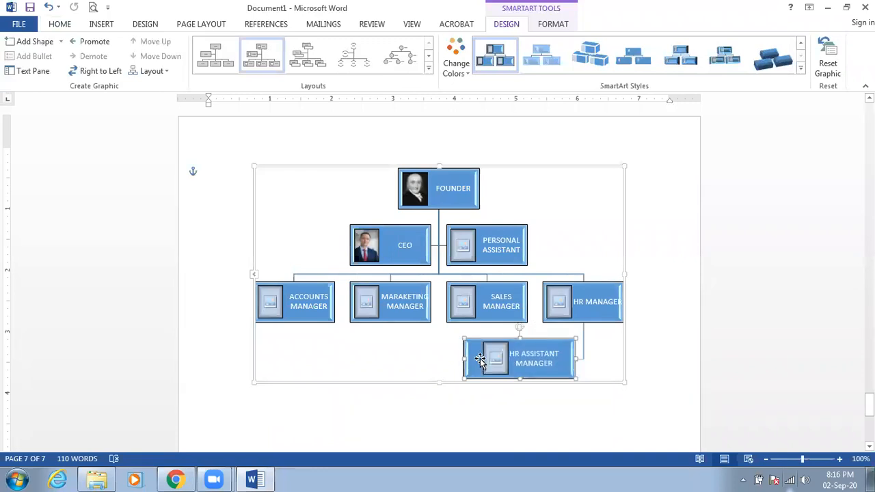
click(547, 402)
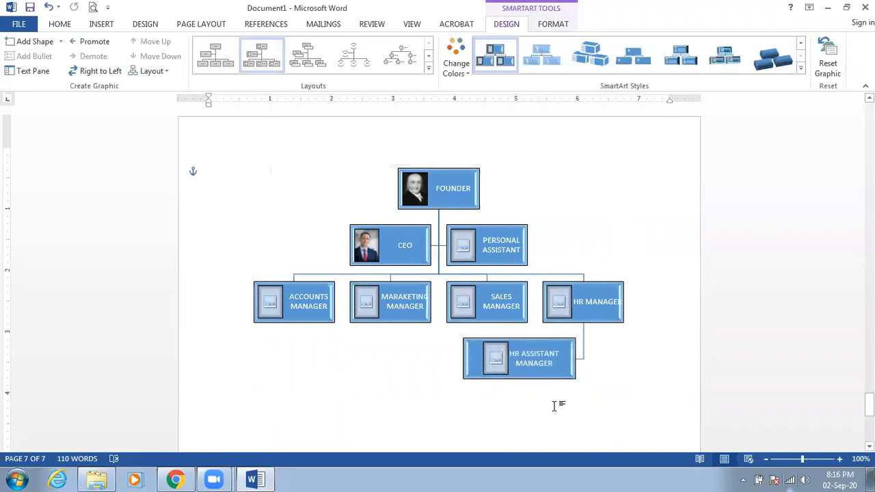
click(595, 287)
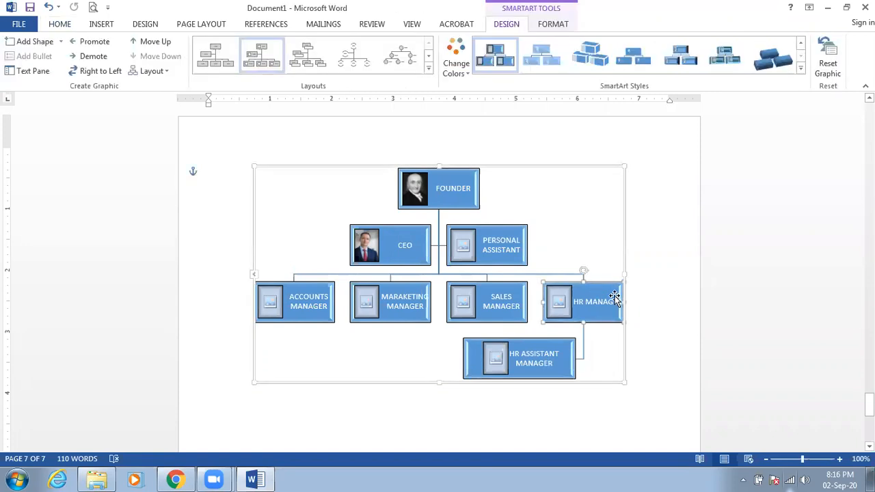
drag(529, 300, 546, 330)
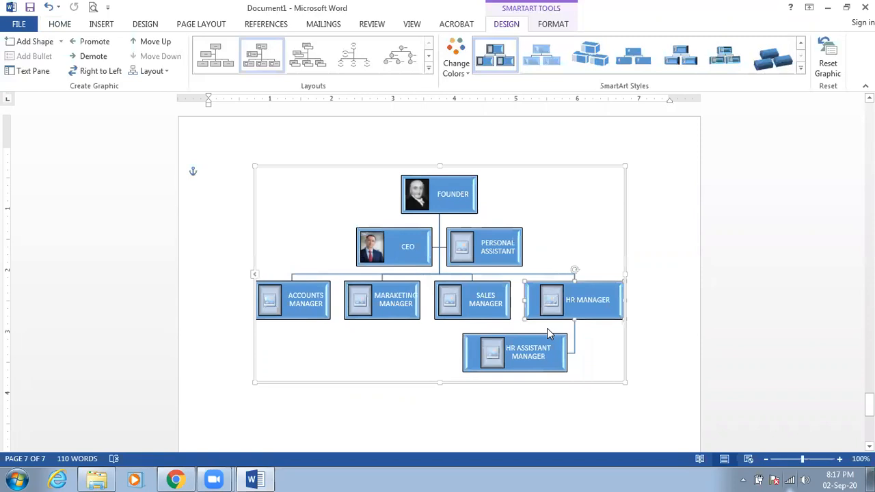
click(400, 409)
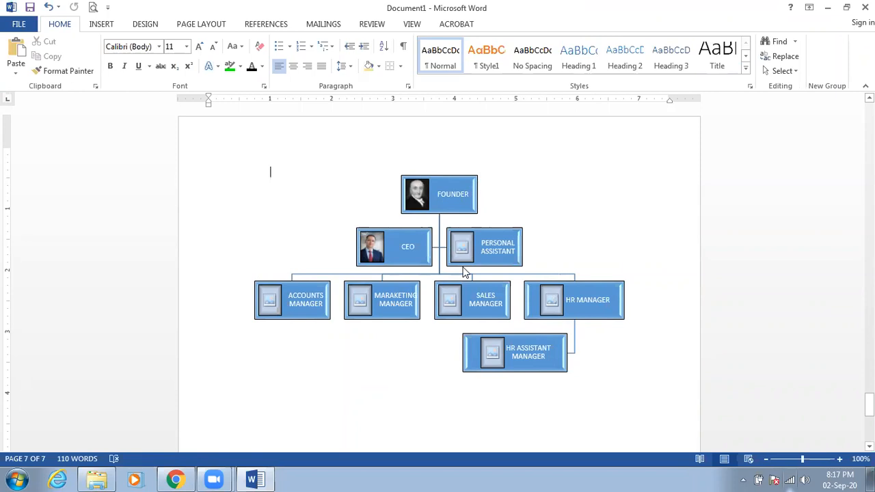
Step: Delete the HR MANAGER box from the organization chart's manager row
scroll(468, 295, down, 3)
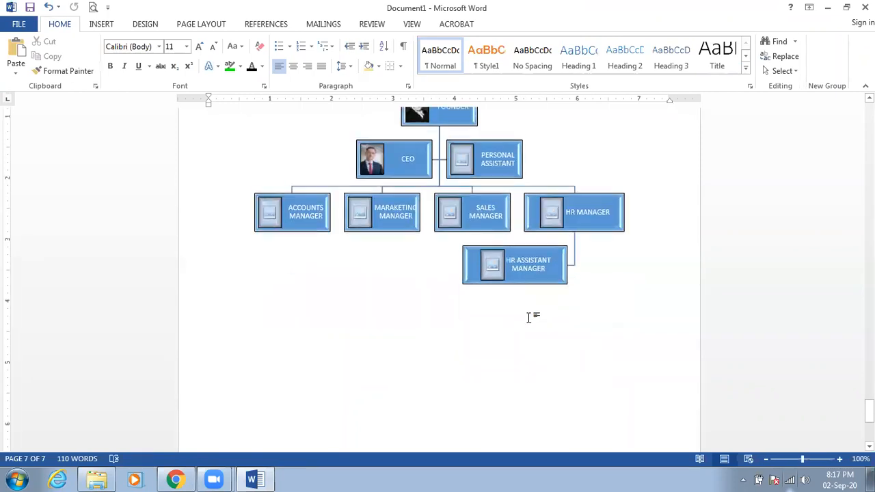
click(580, 275)
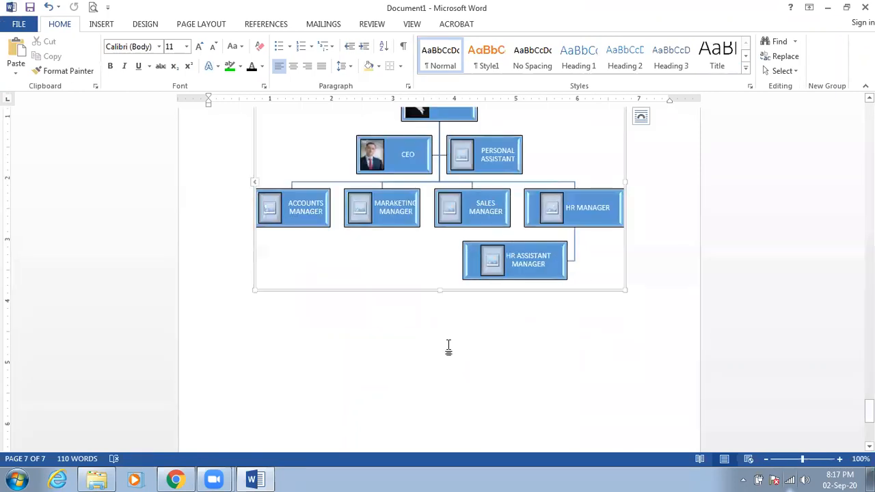
click(417, 363)
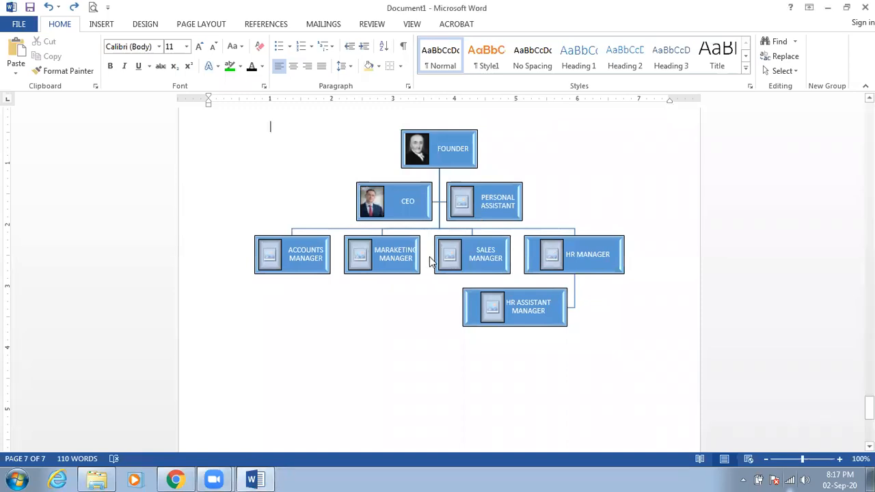
click(468, 237)
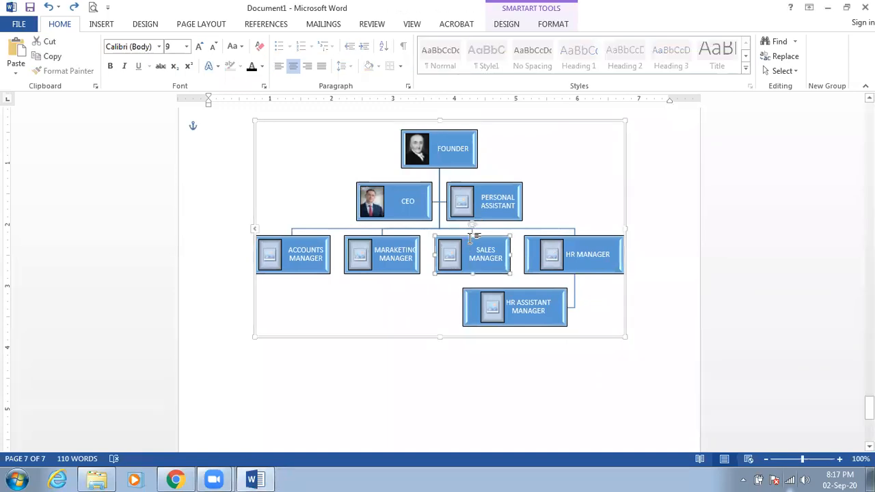
click(532, 257)
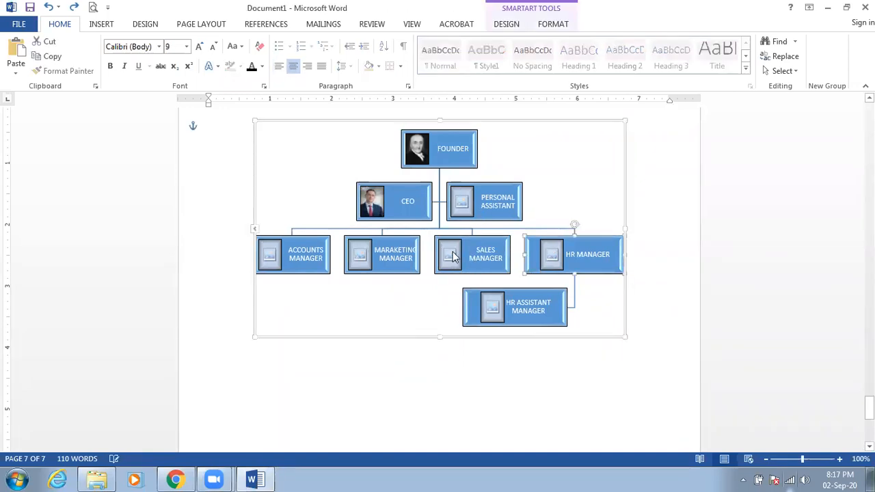
key(Delete)
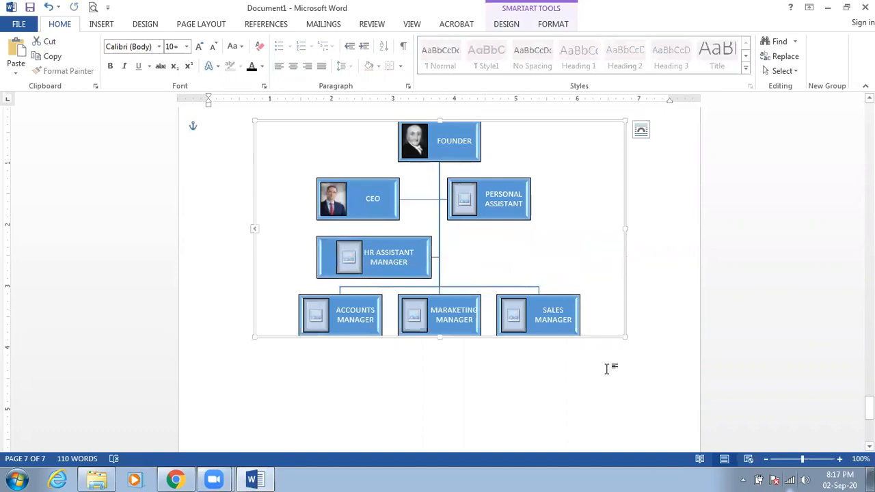
Step: Insert a second Picture Organization Chart from the Hierarchy SmartArt category below the existing chart on page 7
click(598, 364)
scroll(599, 364, down, 3)
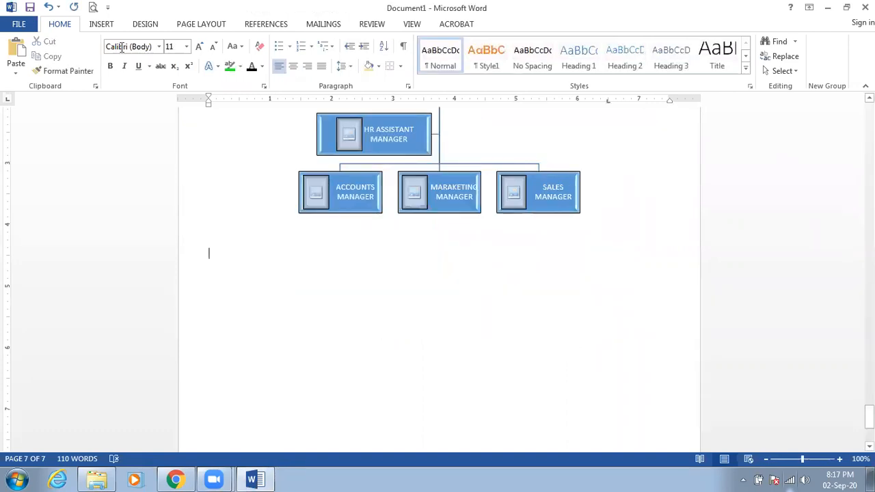
click(101, 25)
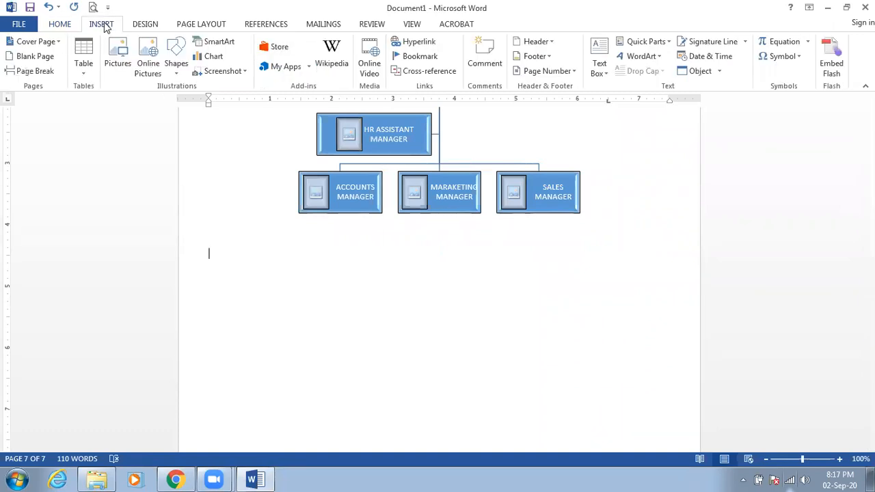
click(219, 43)
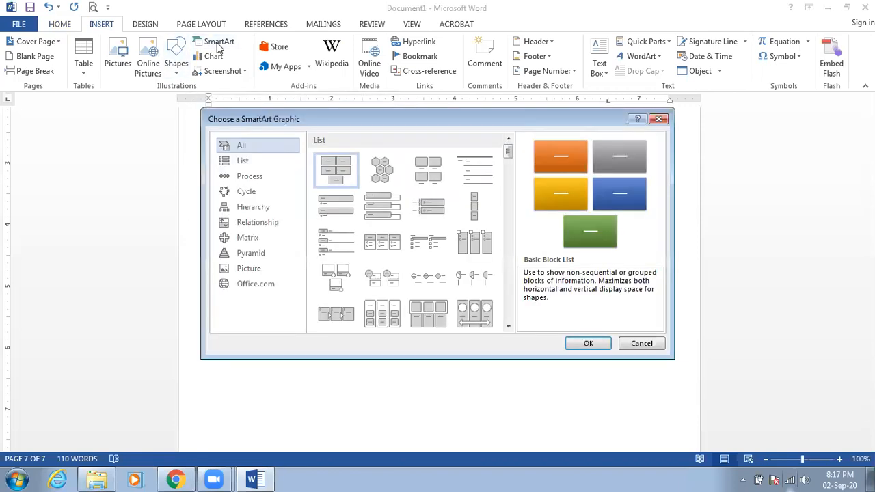
click(243, 210)
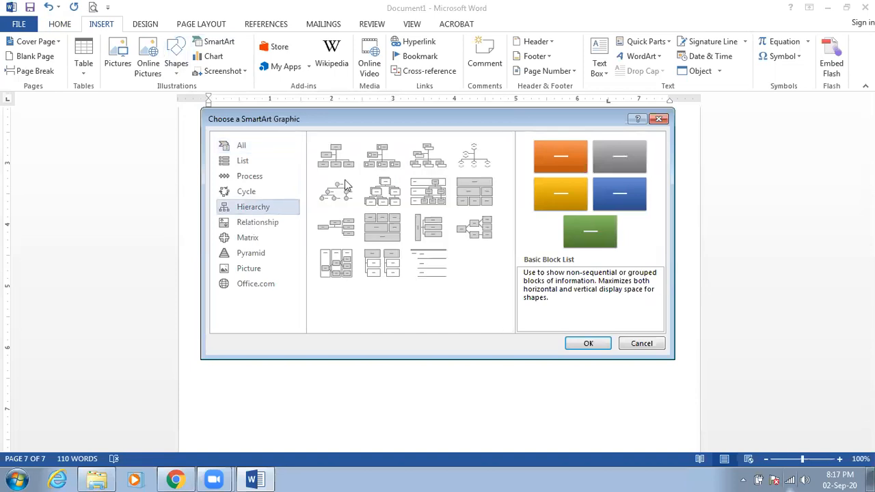
click(377, 163)
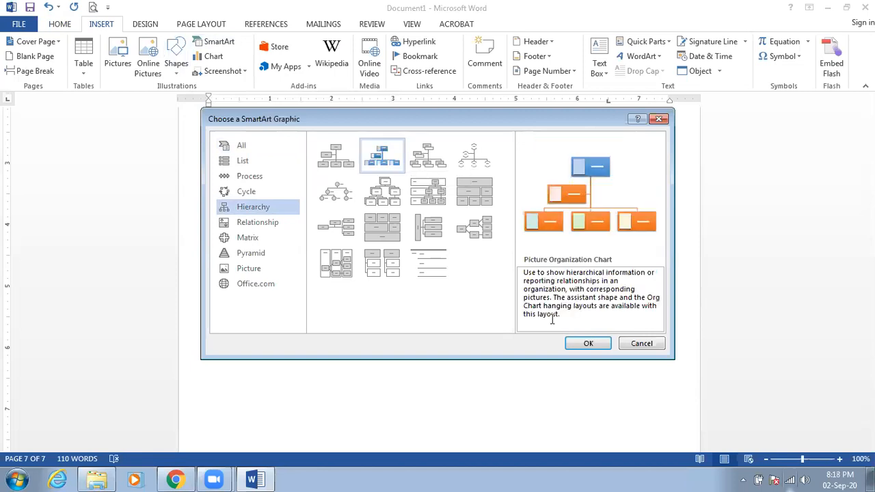
click(587, 342)
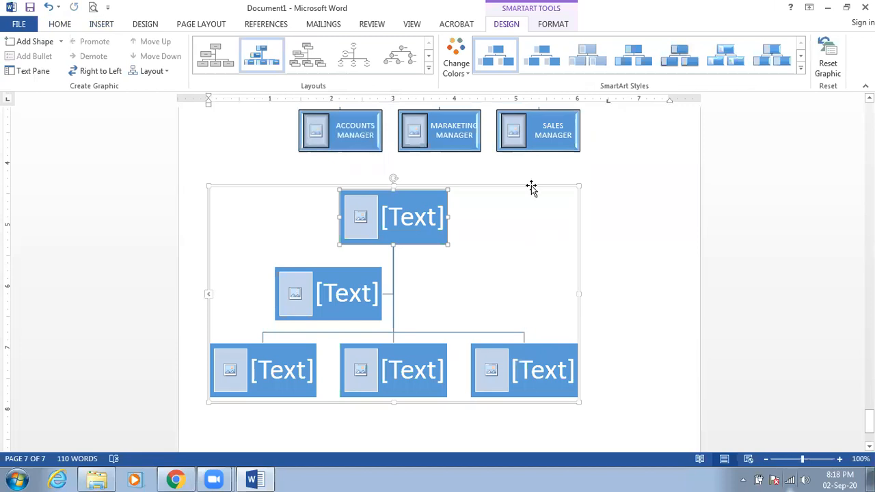
Step: Set the new organization chart's text wrapping to In Front of Text and move it toward the middle of the page
click(580, 196)
drag(565, 198, 586, 189)
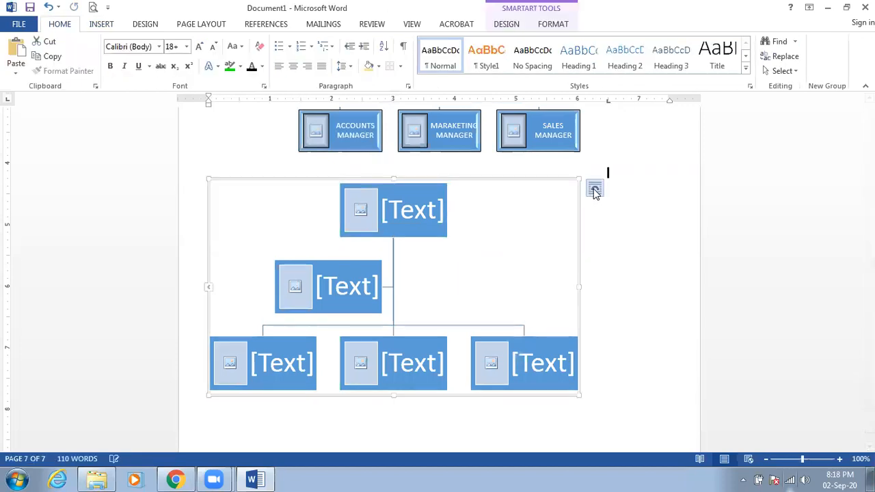
click(594, 191)
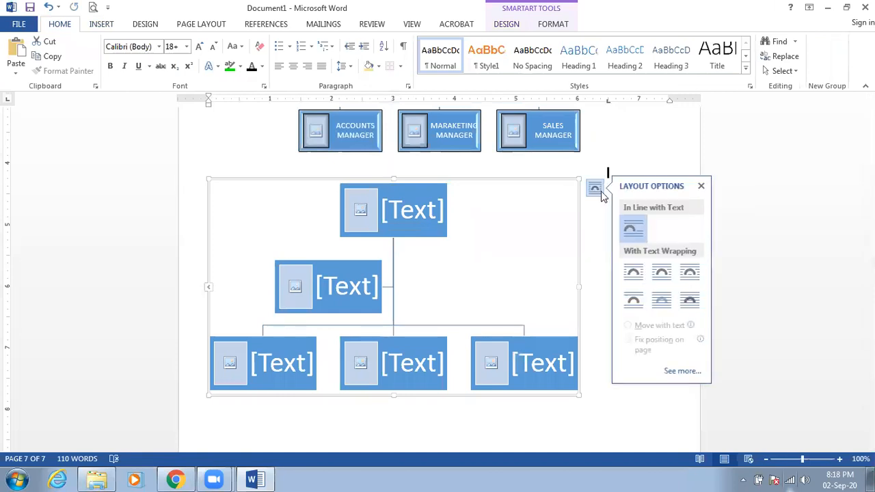
click(687, 301)
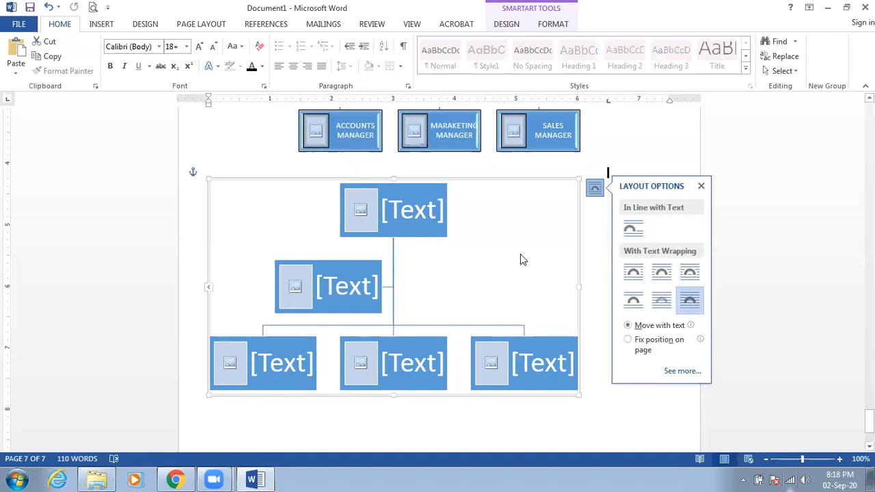
drag(513, 179, 559, 189)
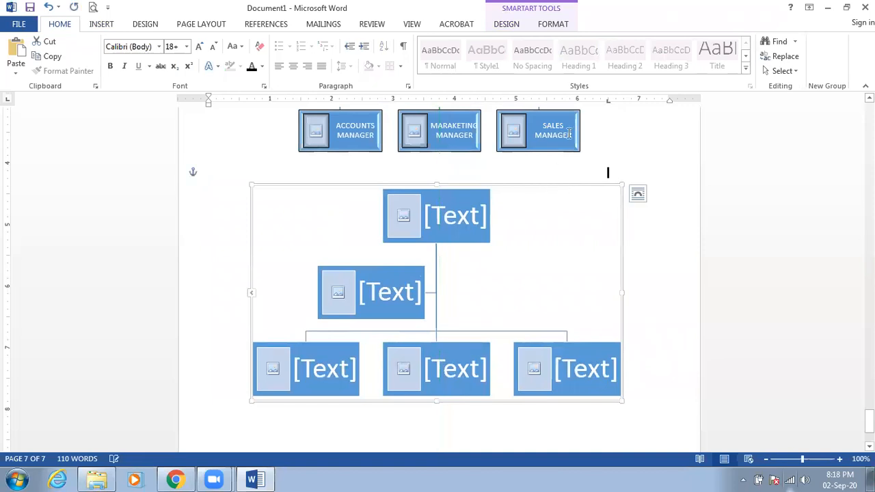
Step: Align the new organization chart to the horizontal center between the page margins
click(552, 23)
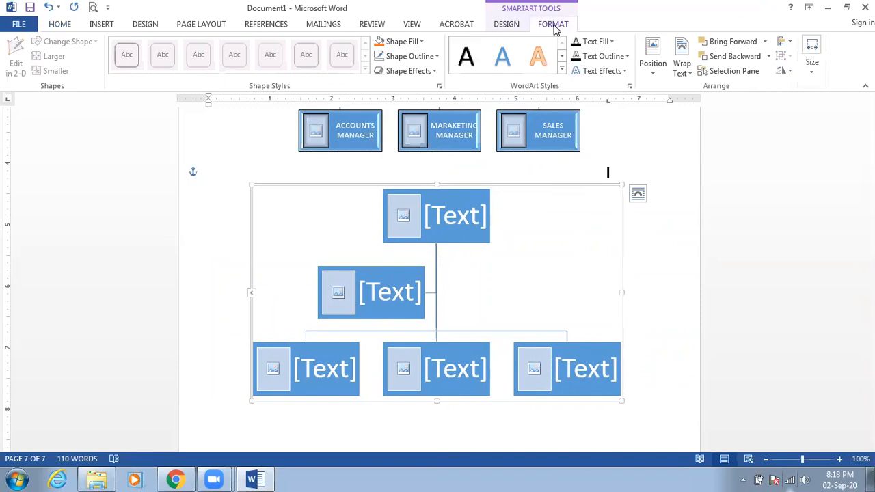
click(785, 43)
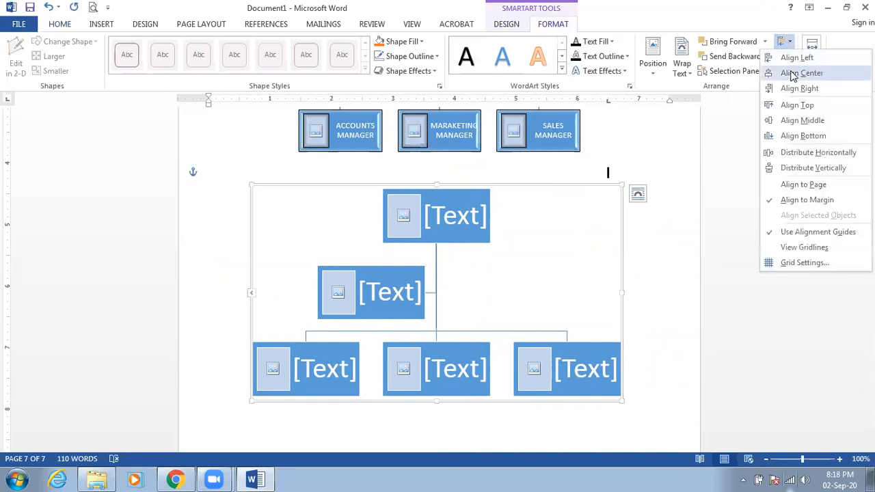
click(792, 73)
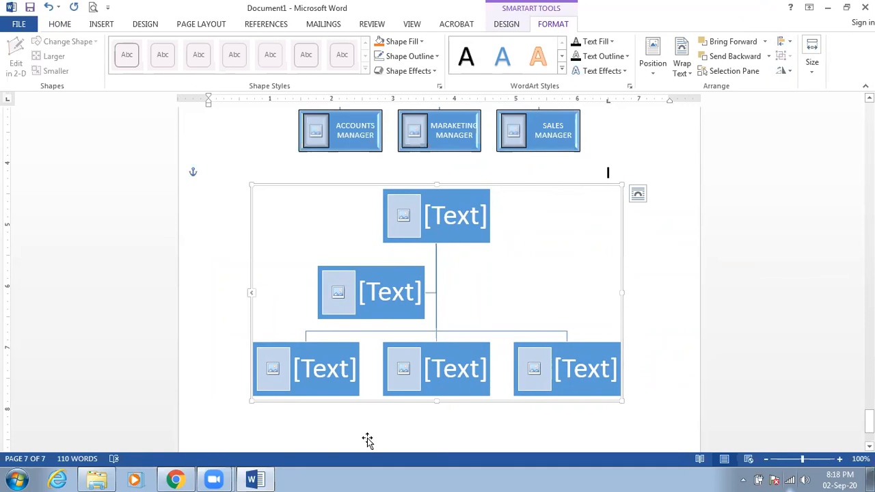
Step: View the picture source choices for the new chart's top box and its assistant box, closing them without inserting a picture
click(426, 213)
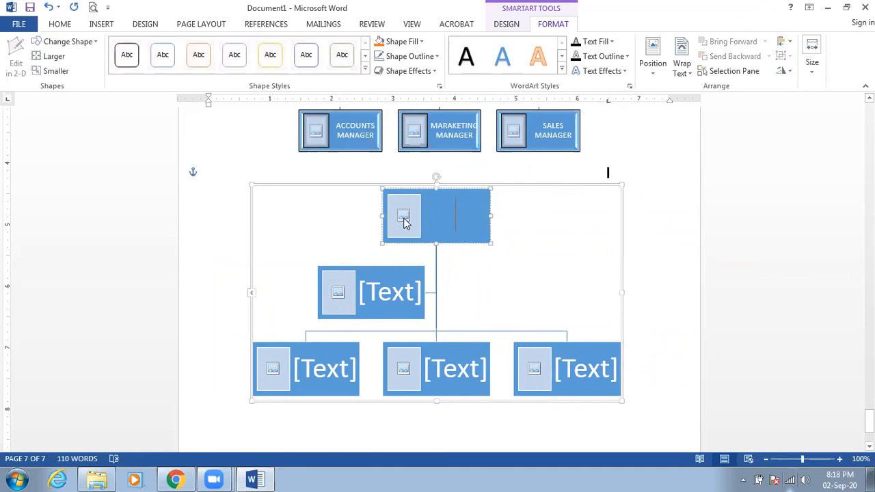
click(404, 217)
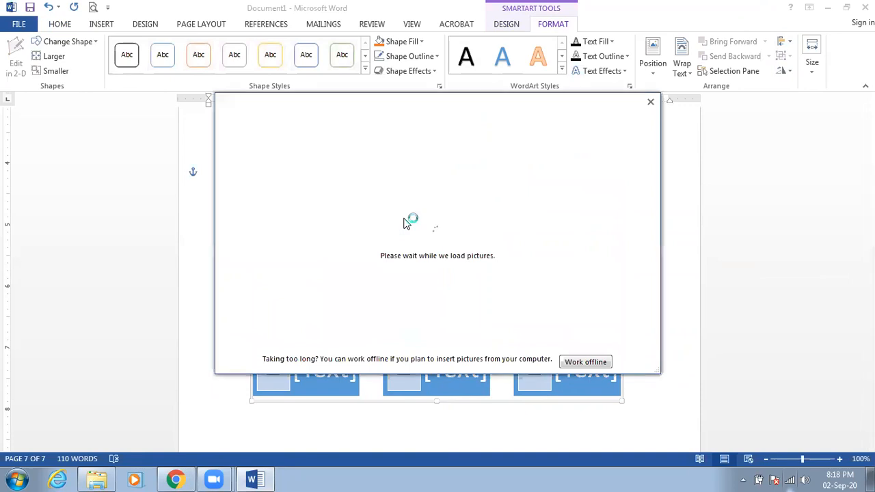
click(651, 103)
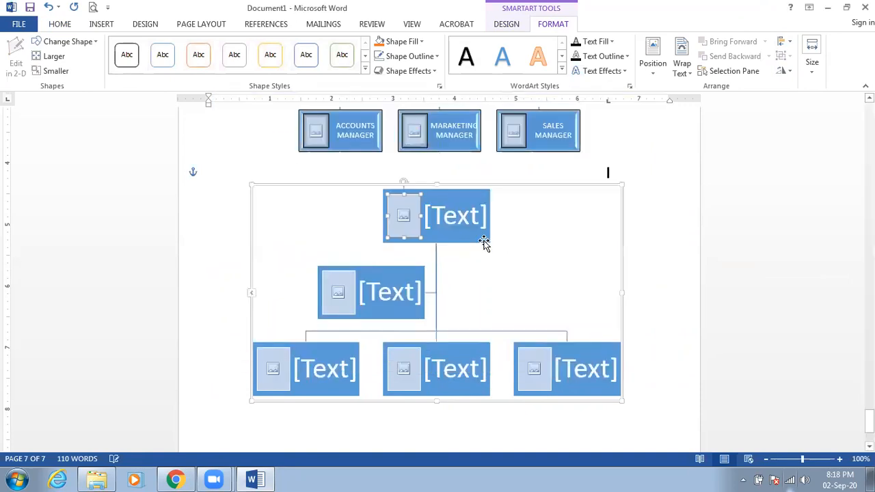
click(404, 217)
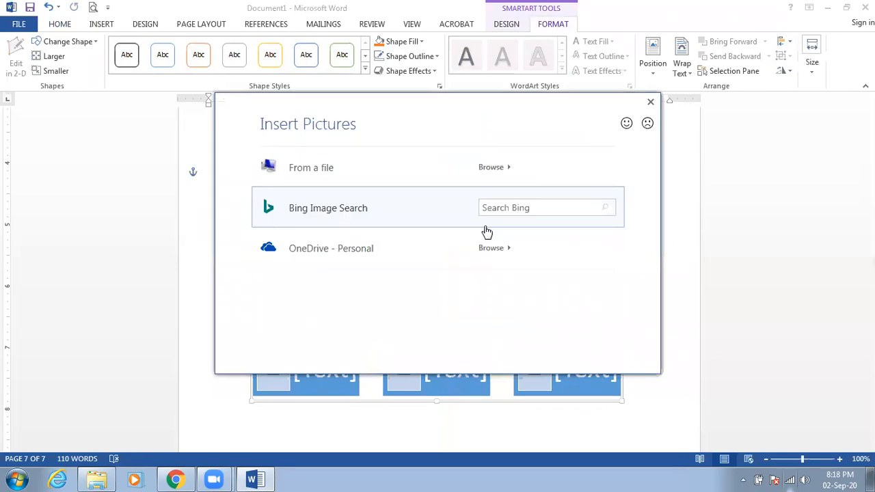
click(651, 102)
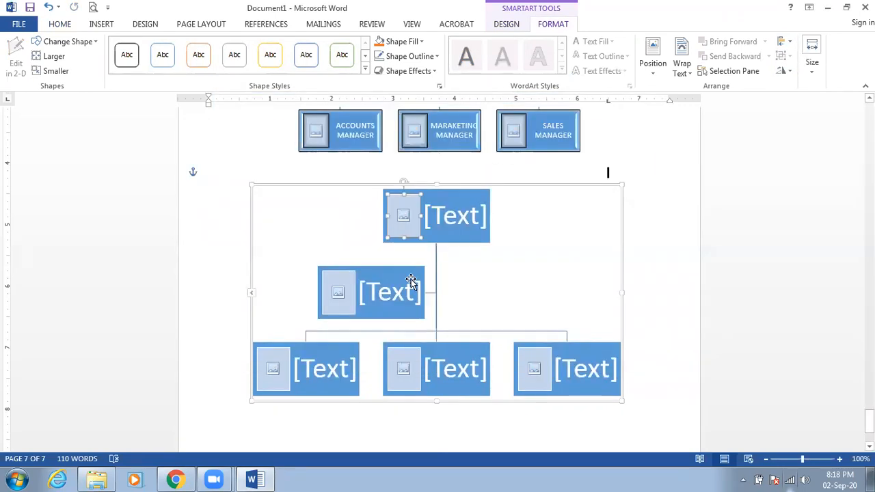
click(337, 292)
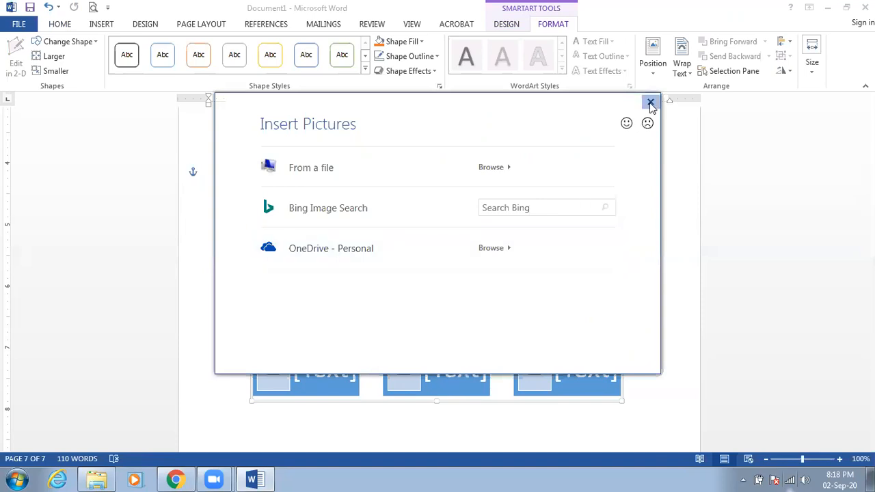
key(Escape)
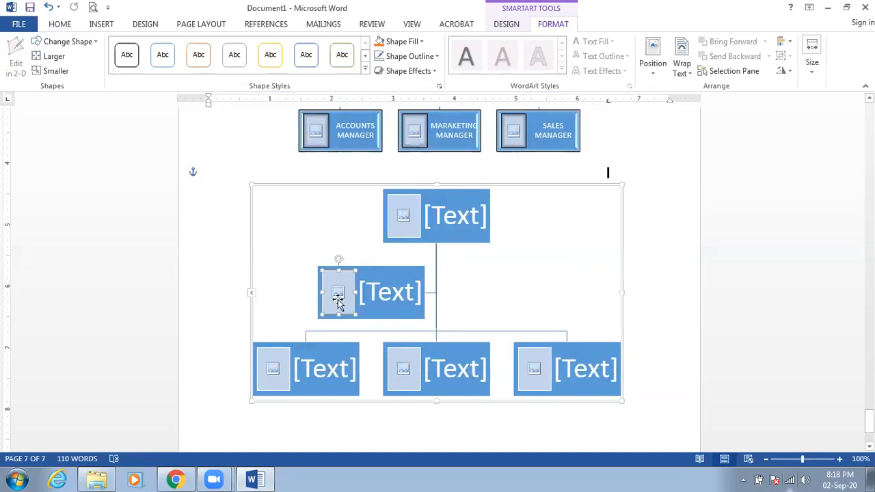
Step: Add a shape after the assistant box in the new chart's second row
click(410, 290)
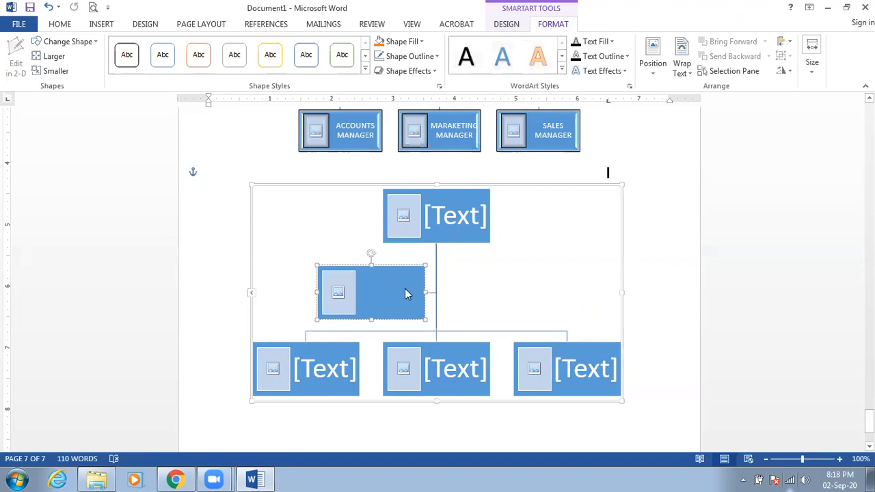
right_click(404, 289)
mouse_move(462, 219)
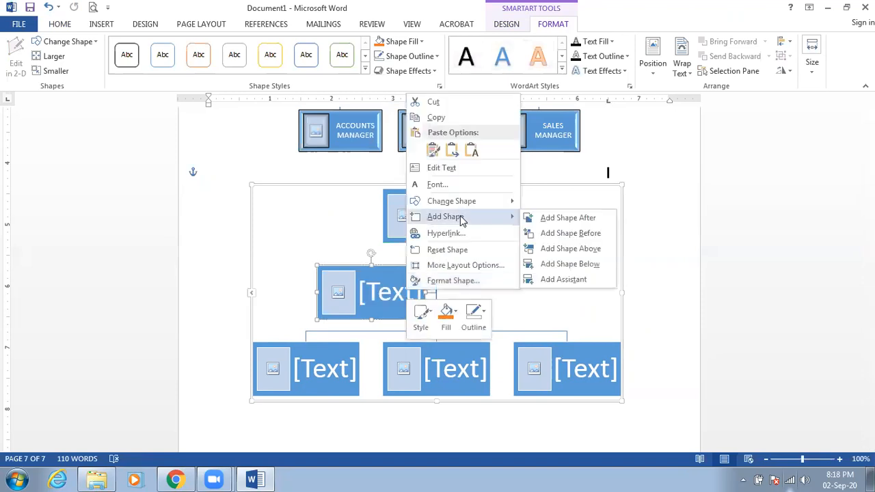
click(550, 219)
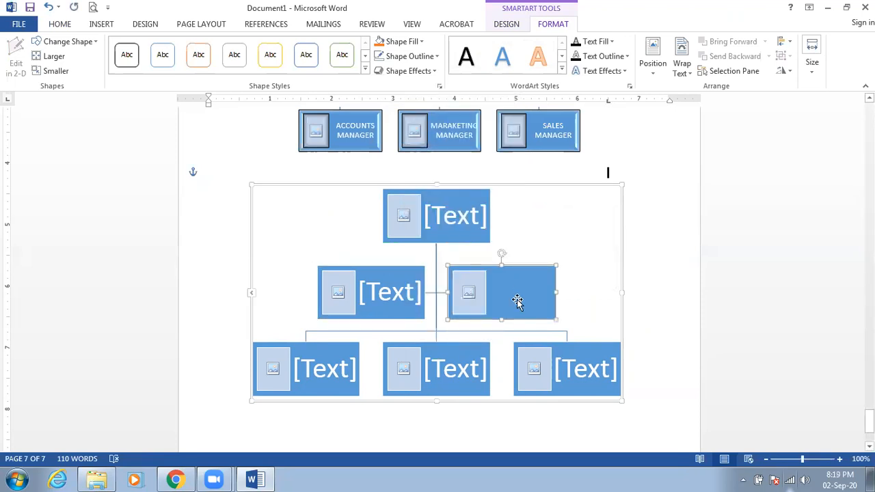
Step: Add a shape below the first box in the new chart's third row
click(333, 390)
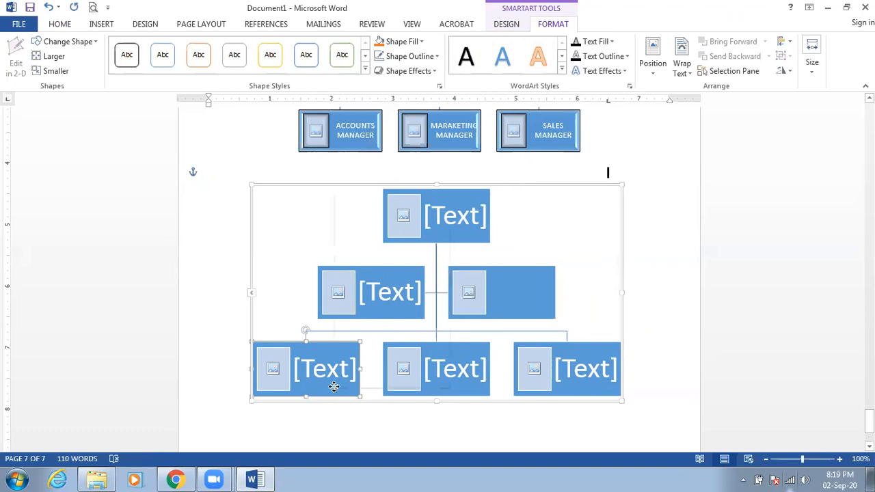
right_click(334, 388)
mouse_move(399, 316)
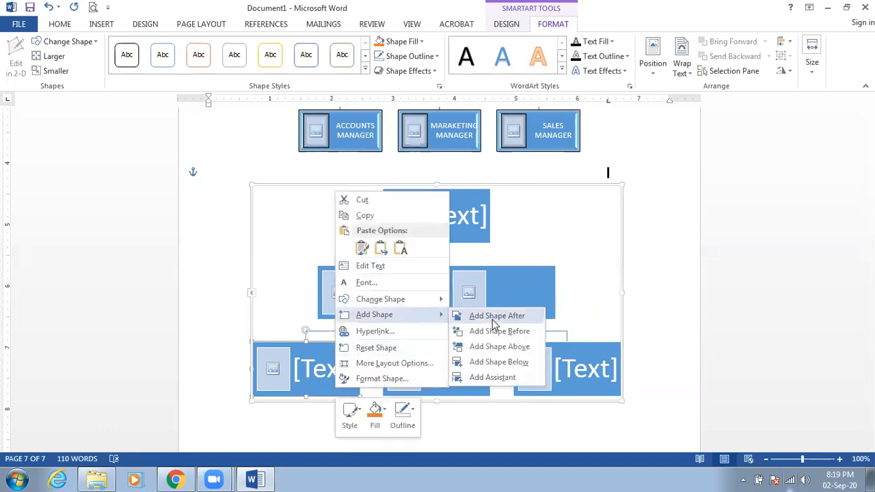
click(496, 369)
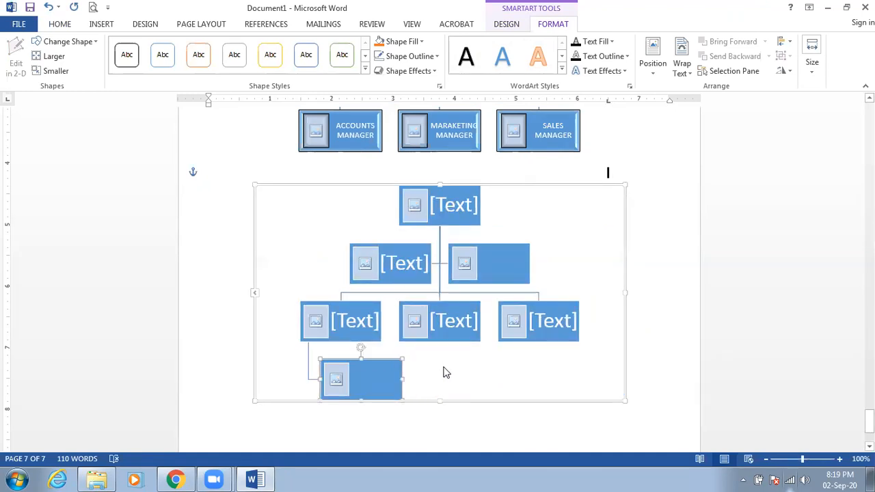
Step: Open the options for adding another shape to the first box in the new chart's third row
right_click(350, 325)
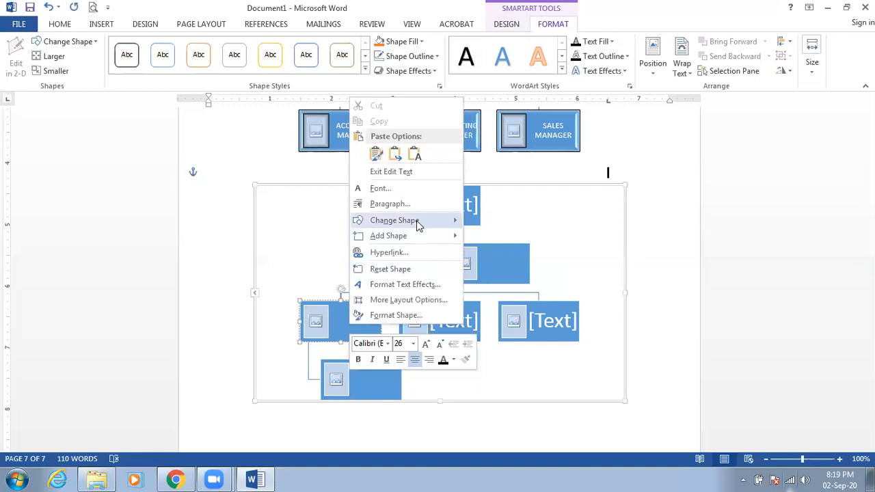
mouse_move(449, 236)
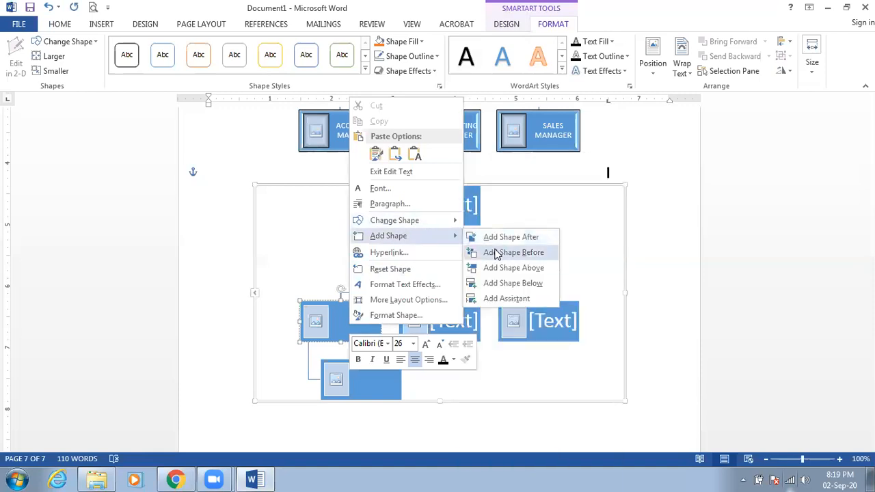